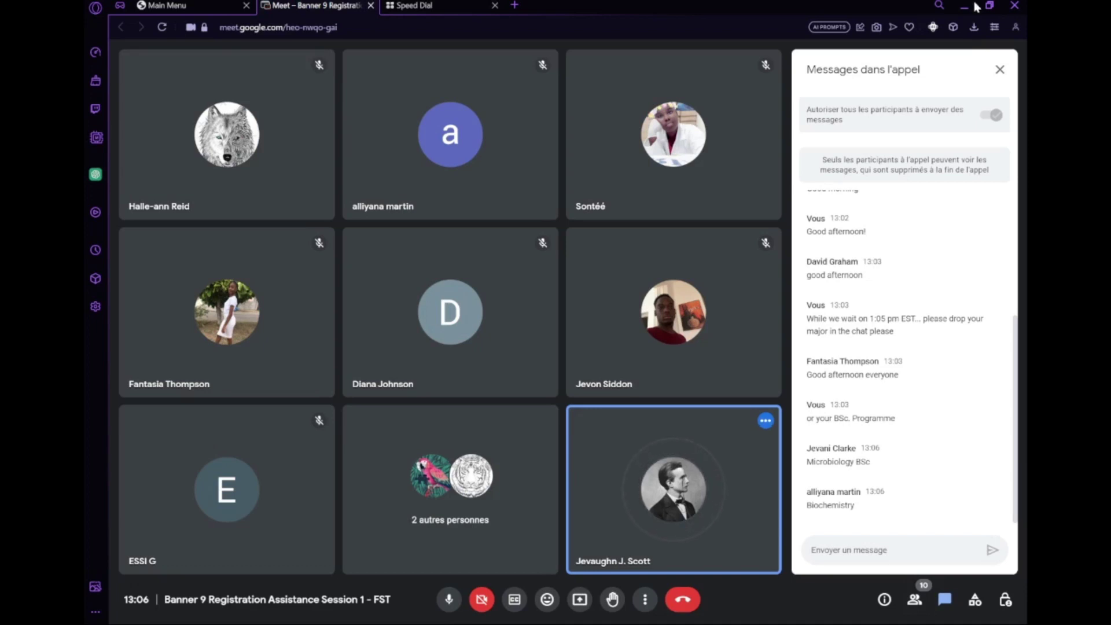
# Close the Speed Dial tab, admit the waiting participant, and start presenting.
pyautogui.click(495, 5)
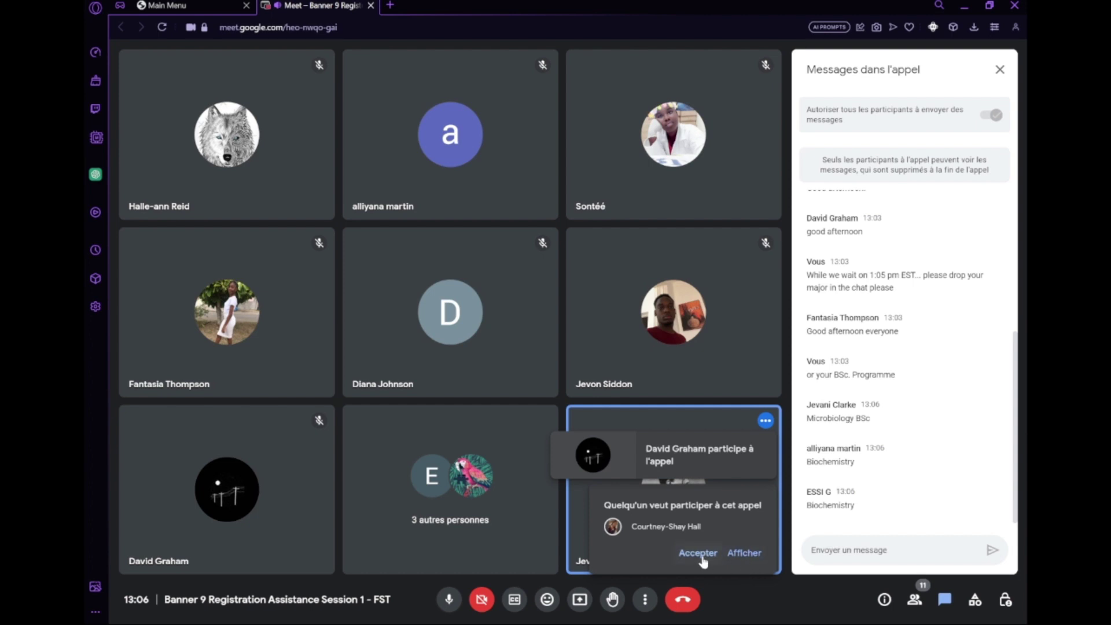
pyautogui.click(700, 557)
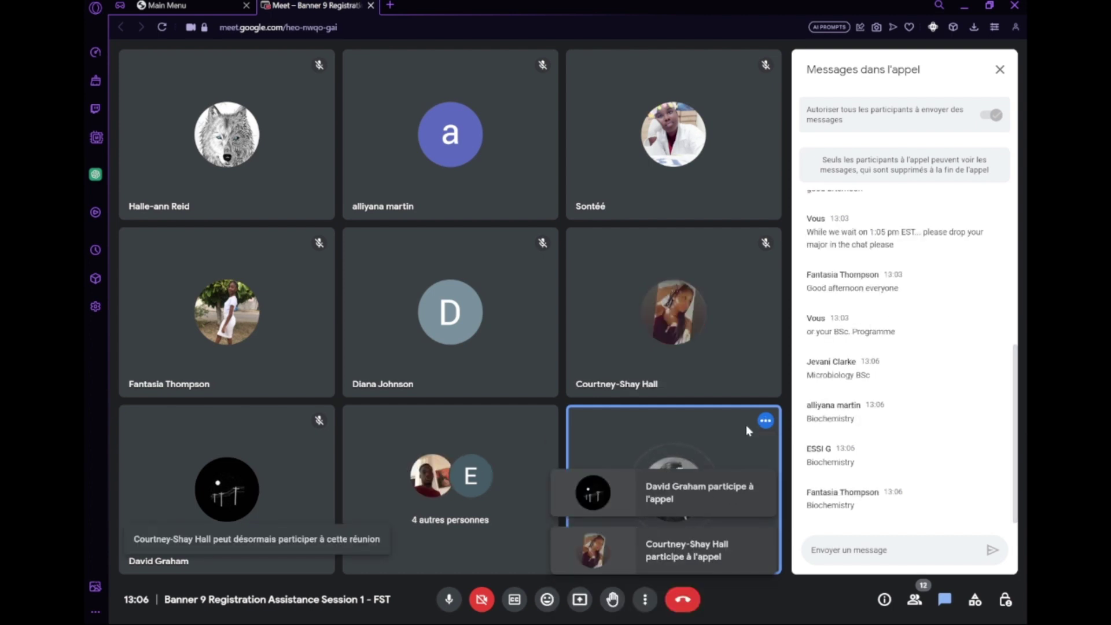
pyautogui.click(579, 600)
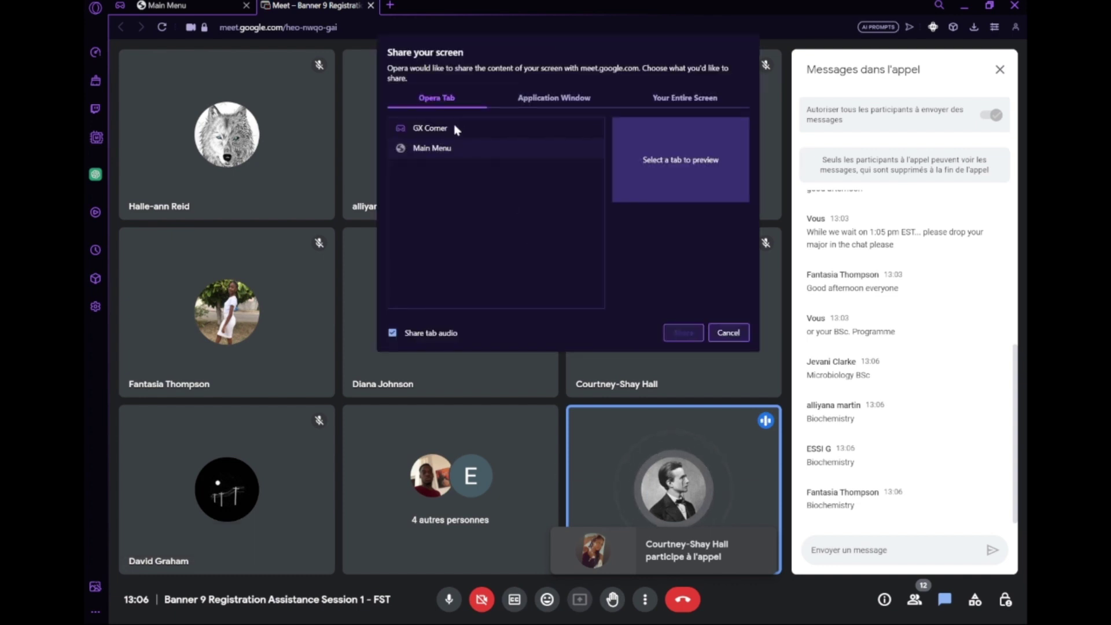
# Share the Main Menu Opera tab showing the UWI Student Administration System page.
pyautogui.click(481, 149)
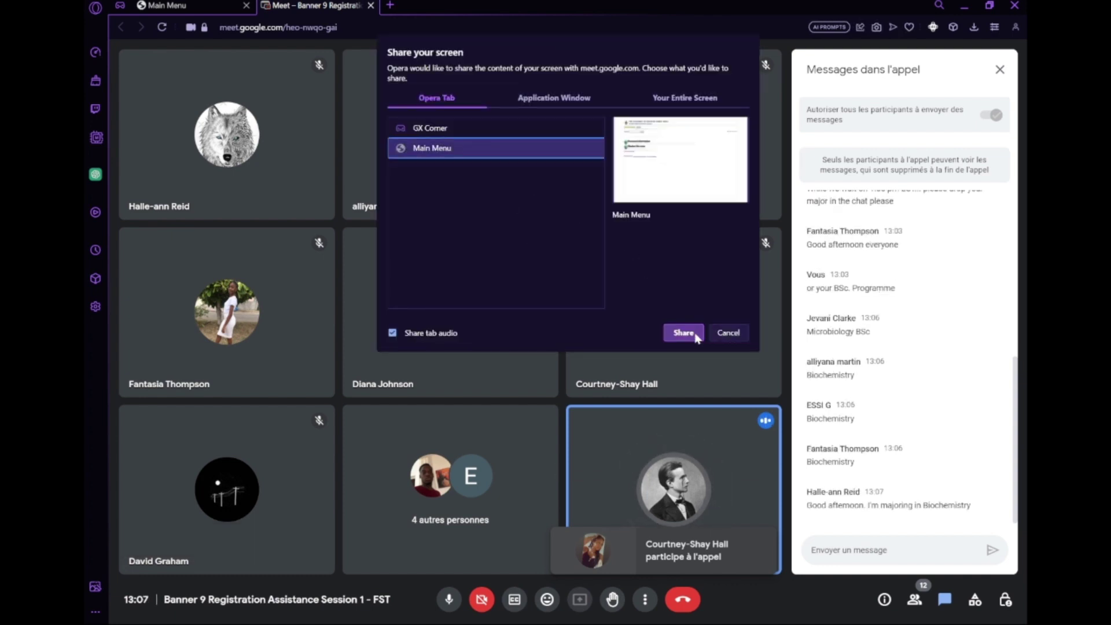
pyautogui.click(696, 339)
pyautogui.click(183, 5)
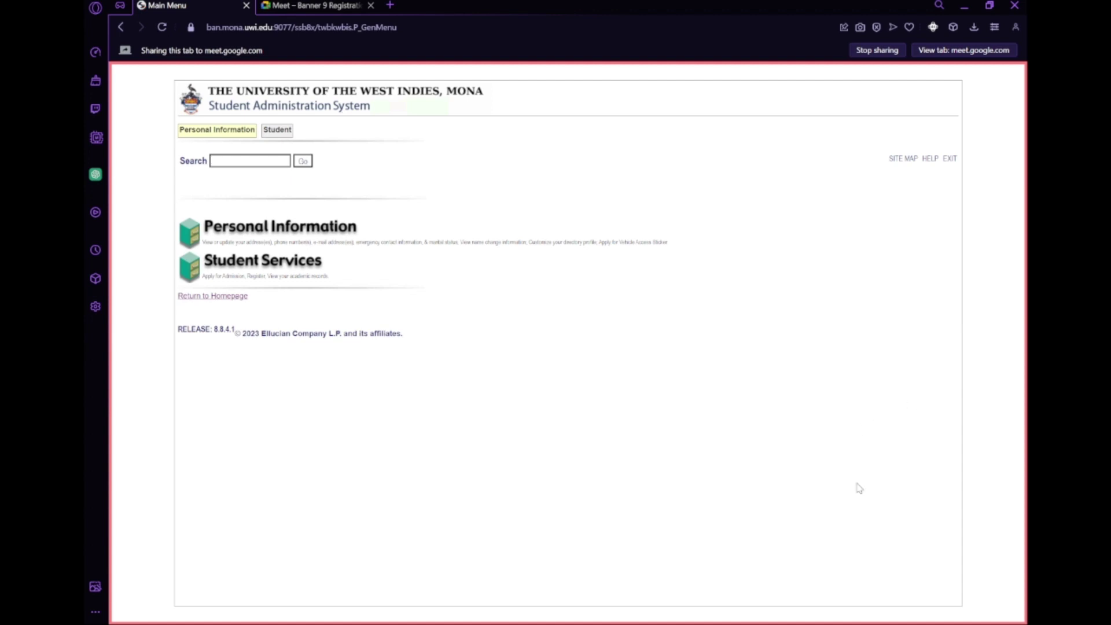
# Flip between the Main Menu and Meet tabs, ending on the Meet call to check the presentation.
pyautogui.click(343, 3)
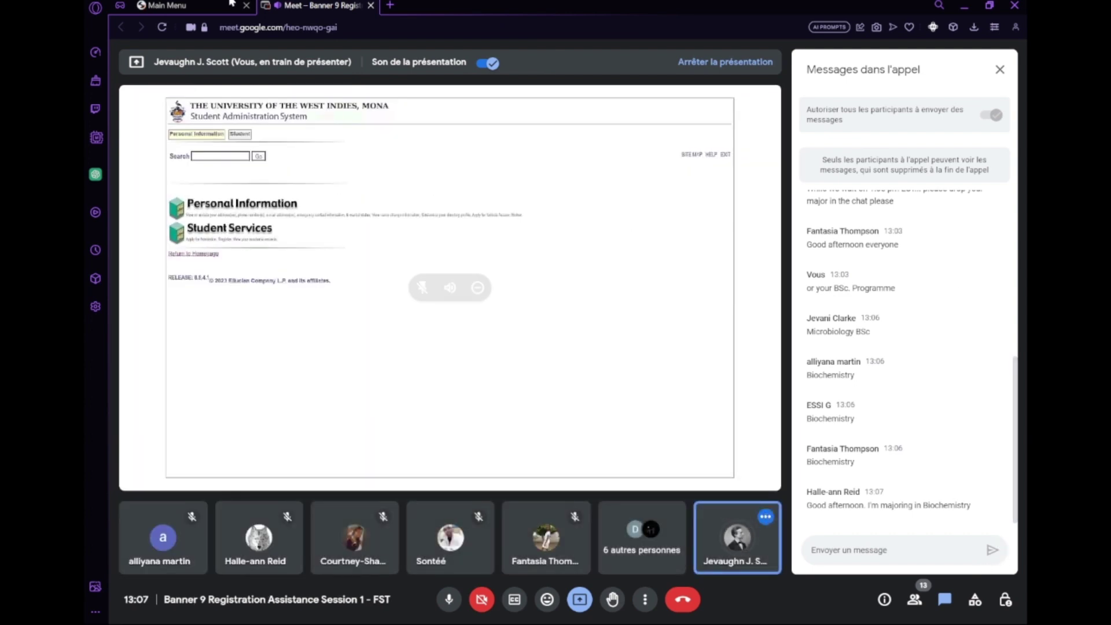
pyautogui.click(173, 5)
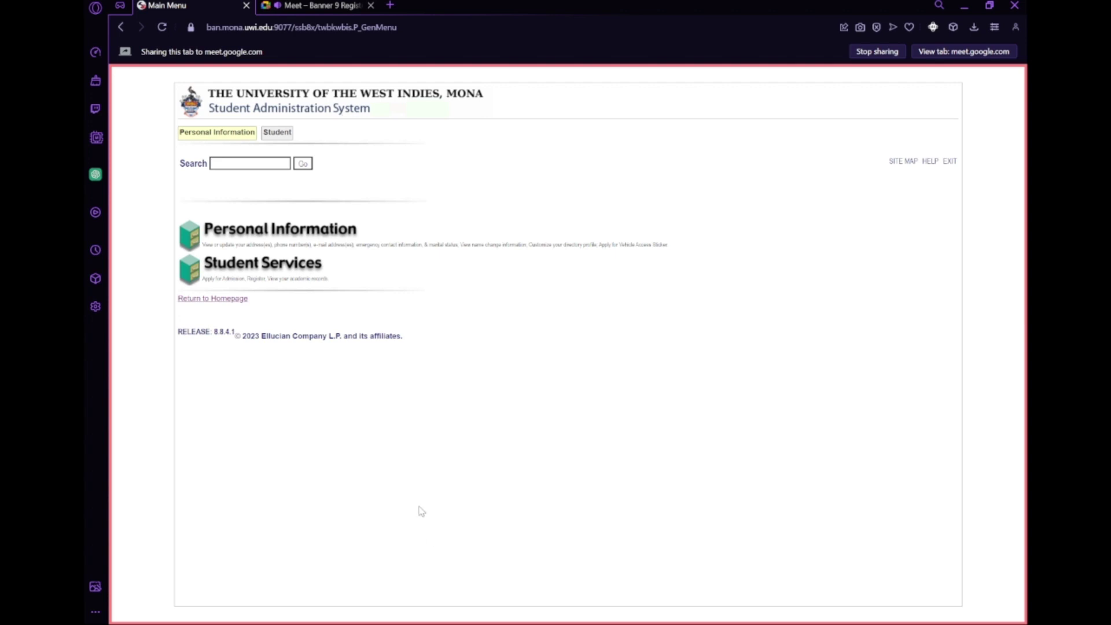
pyautogui.click(339, 6)
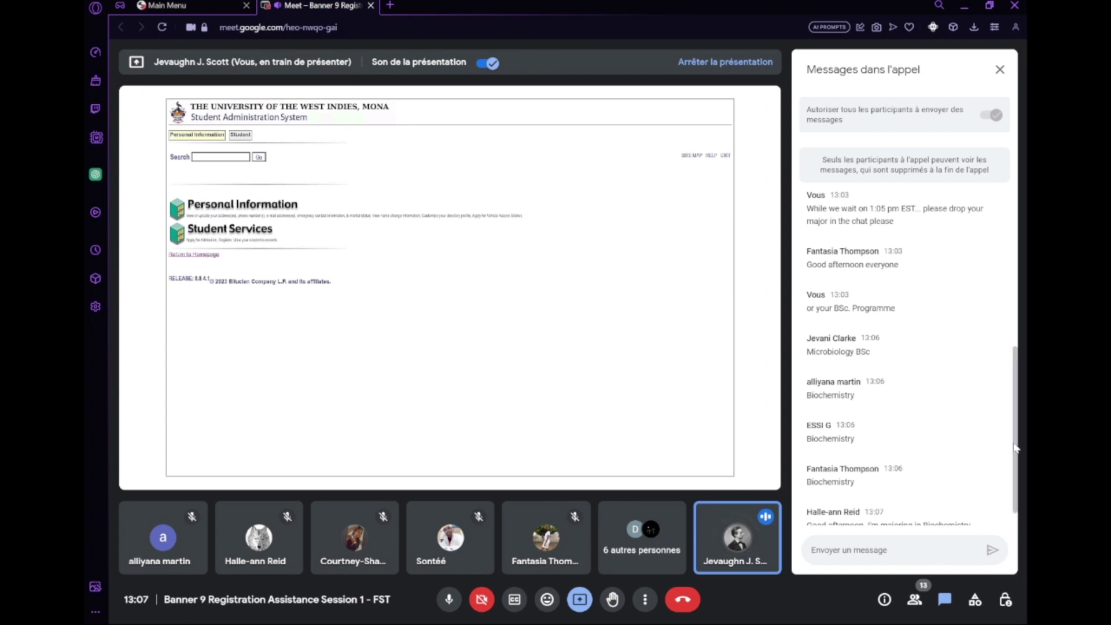
pyautogui.scroll(-1, 1015, 448)
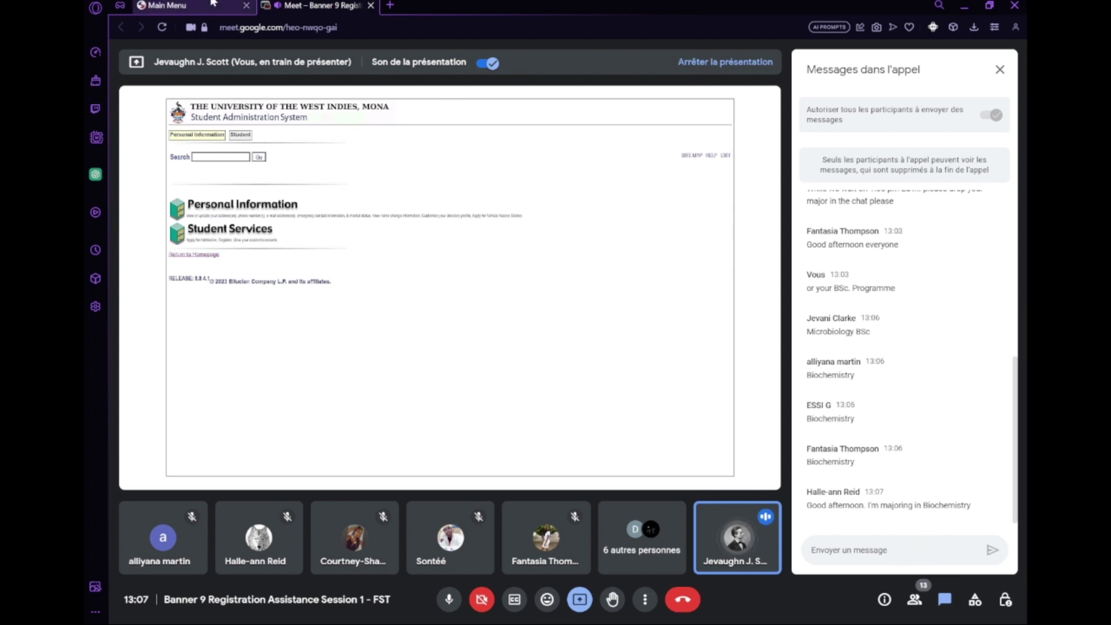
pyautogui.click(213, 5)
pyautogui.hotkey('ctrl', 'Tab')
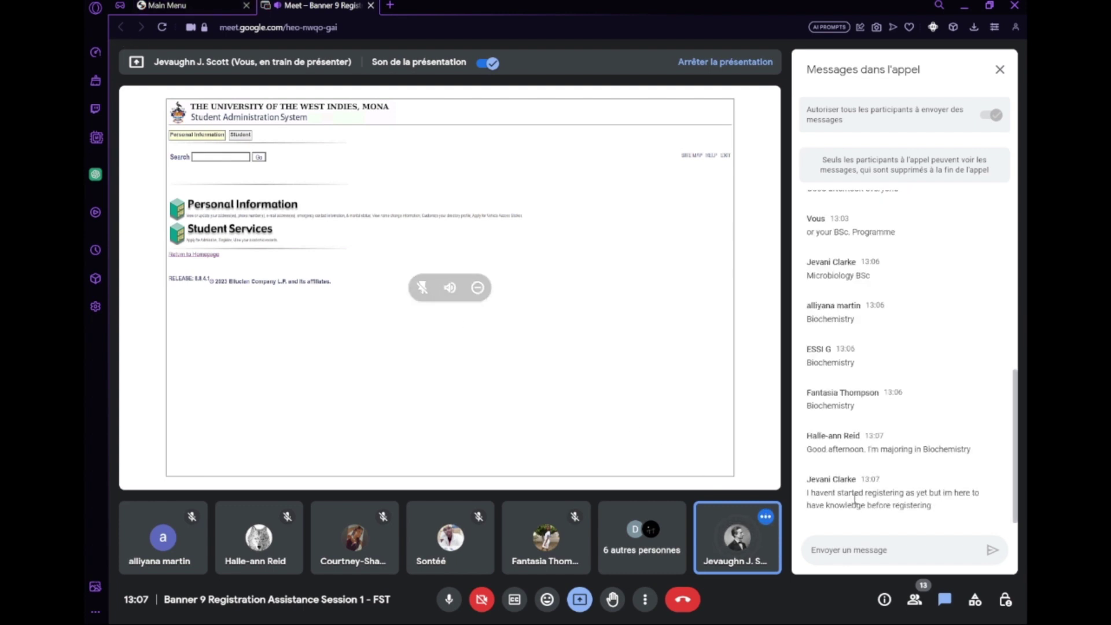
# Alternate between the Meet and Main Menu tabs, ending on Main Menu with its URL selected.
pyautogui.moveTo(809, 492); pyautogui.dragTo(937, 515)
pyautogui.click(938, 515)
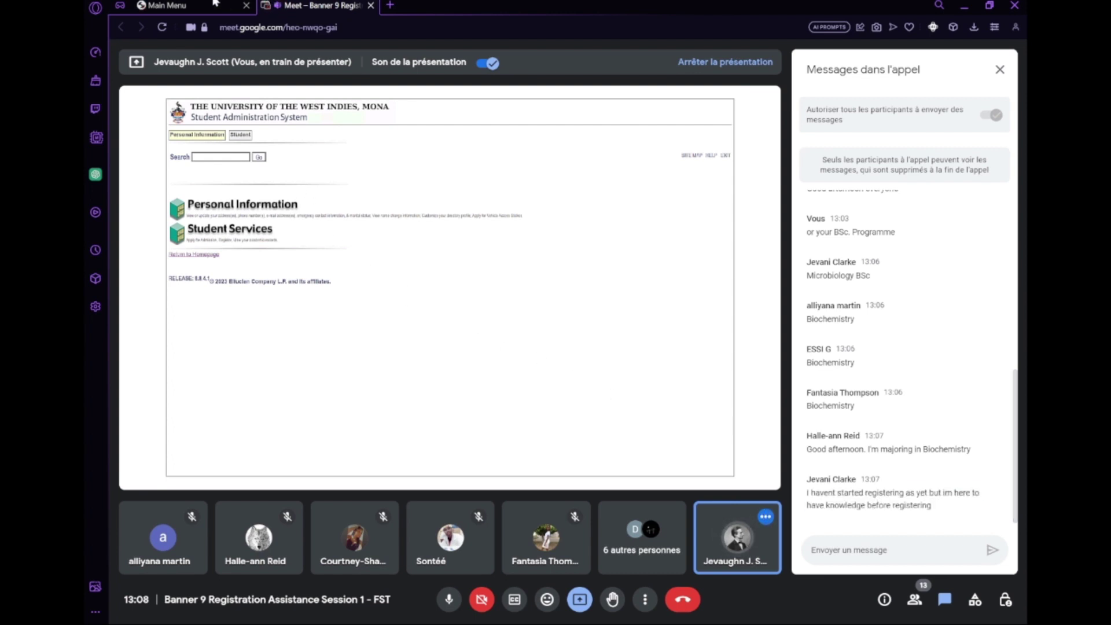
pyautogui.click(205, 5)
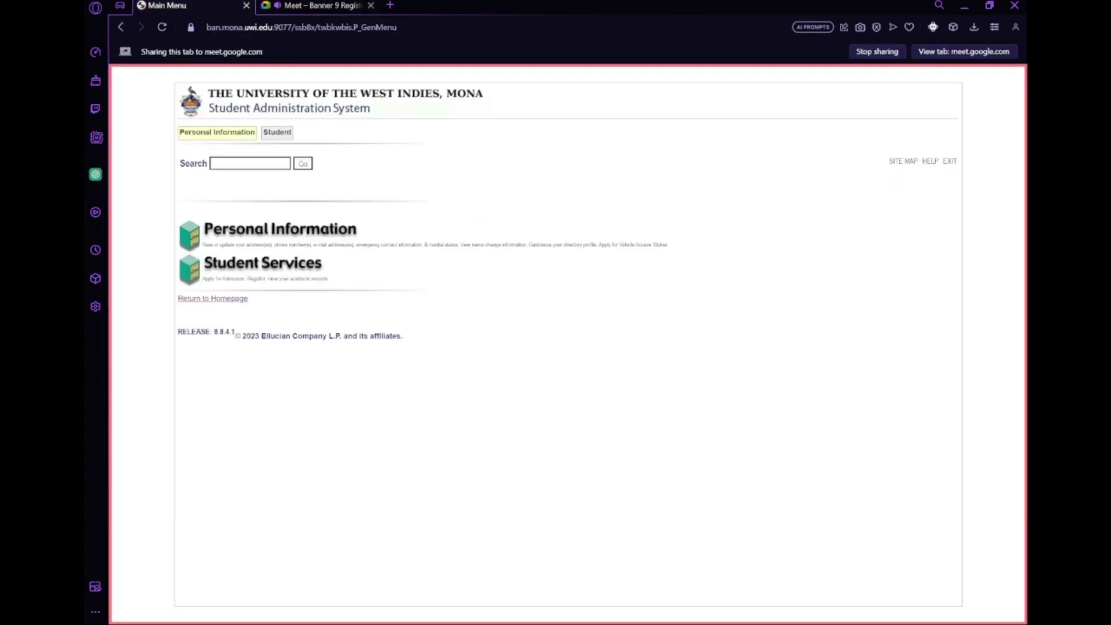
pyautogui.click(291, 4)
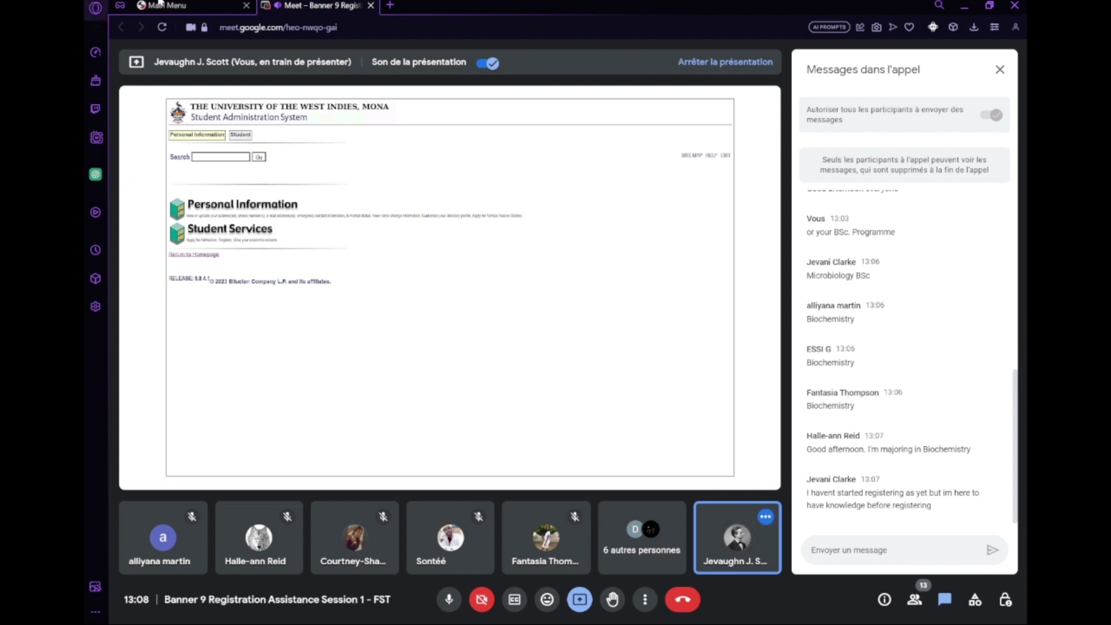
pyautogui.click(224, 4)
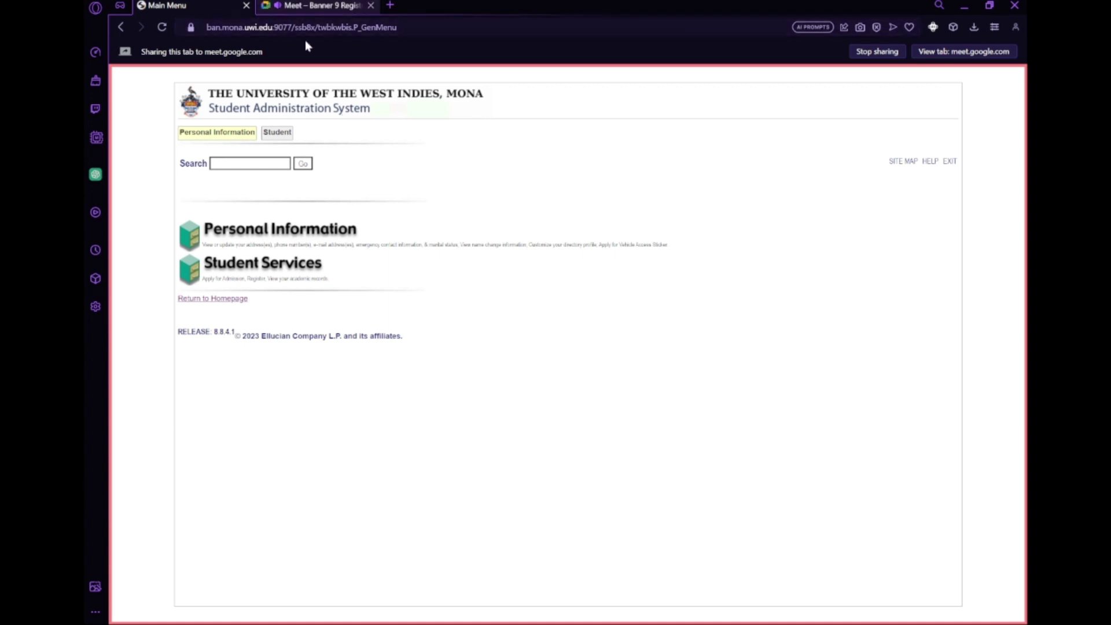
pyautogui.click(283, 5)
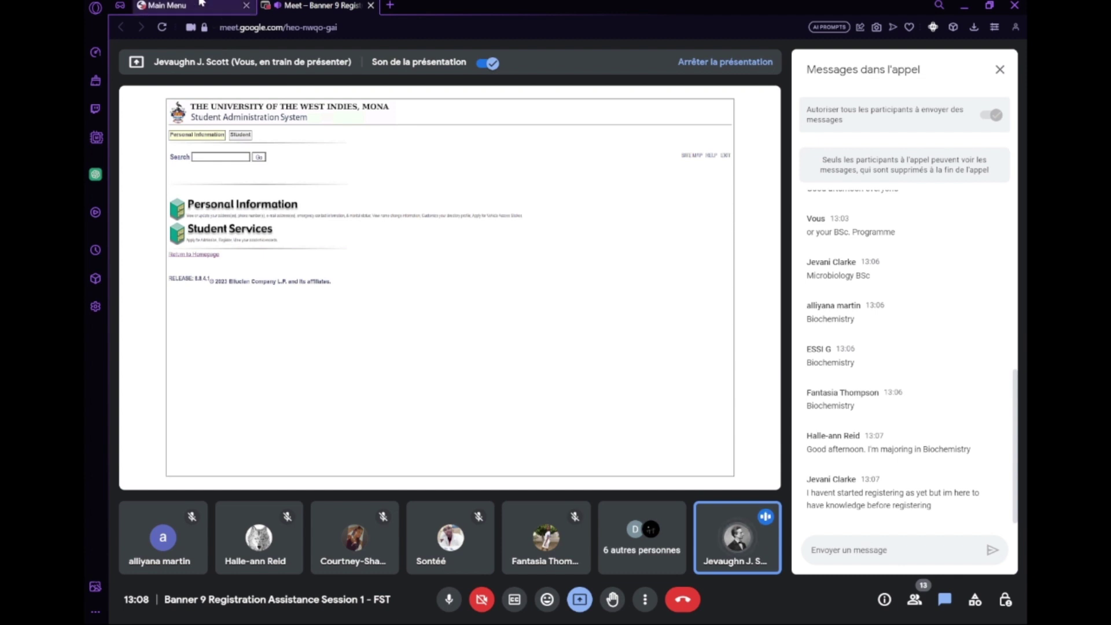
pyautogui.click(194, 6)
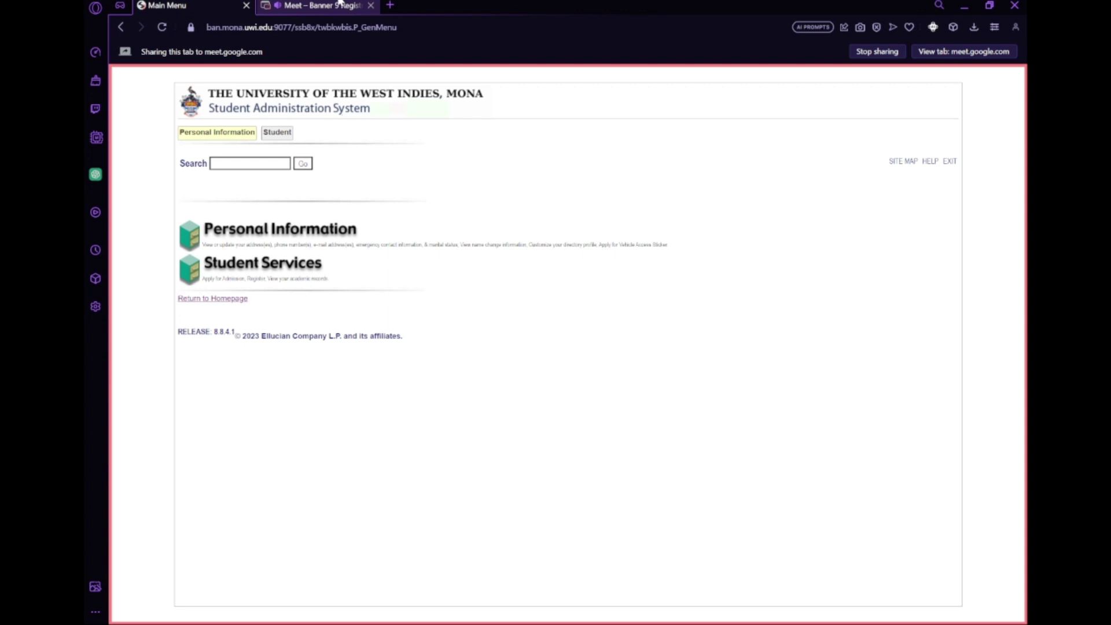
pyautogui.click(341, 5)
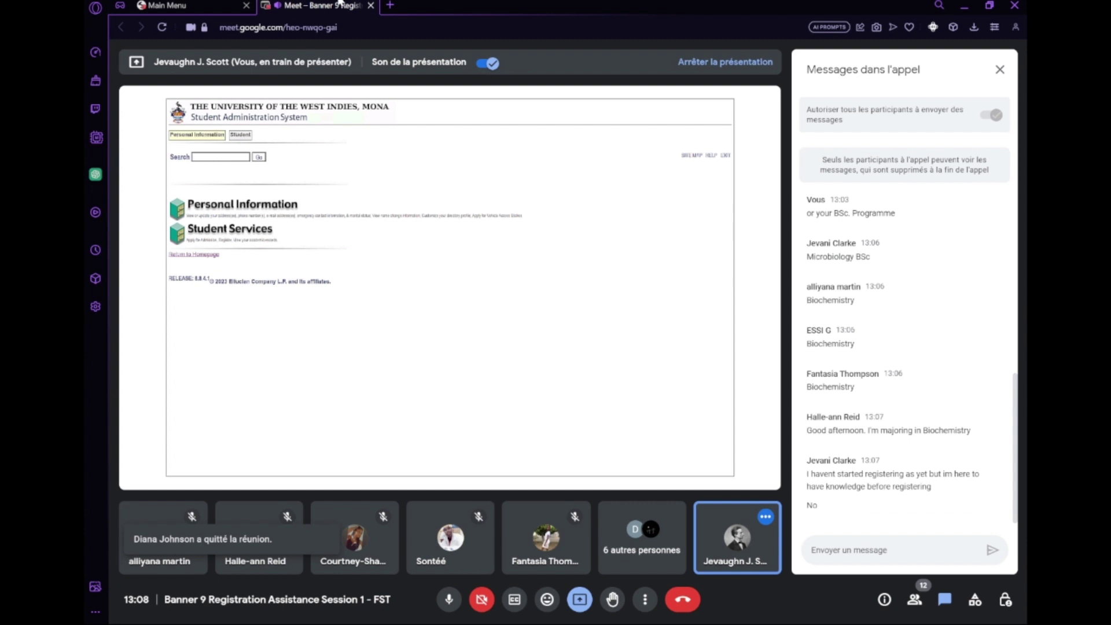
pyautogui.click(203, 4)
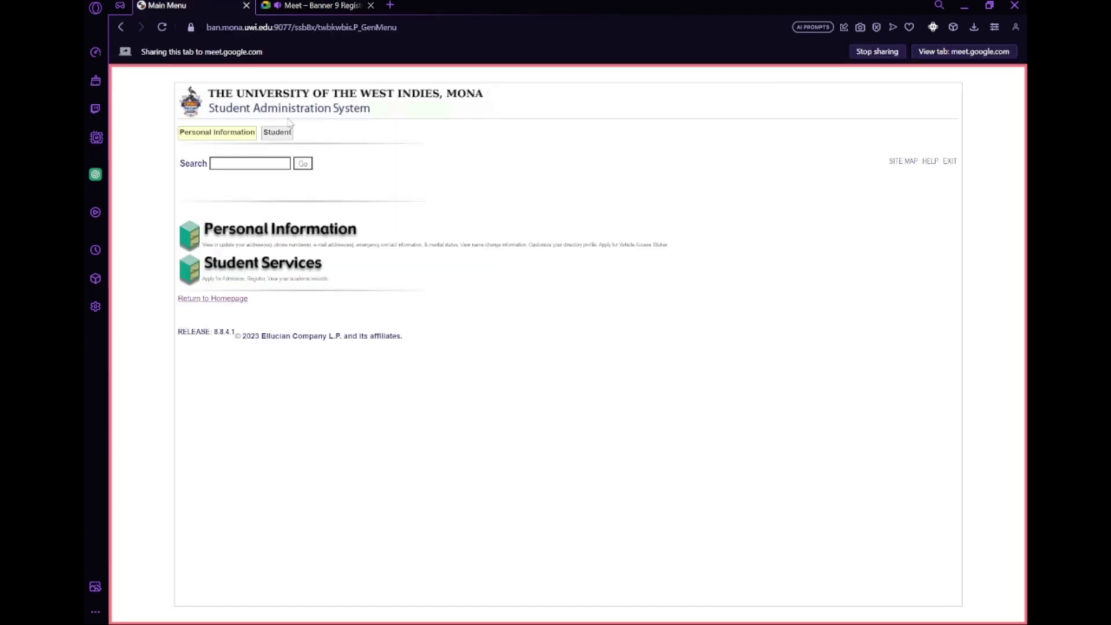
pyautogui.click(403, 24)
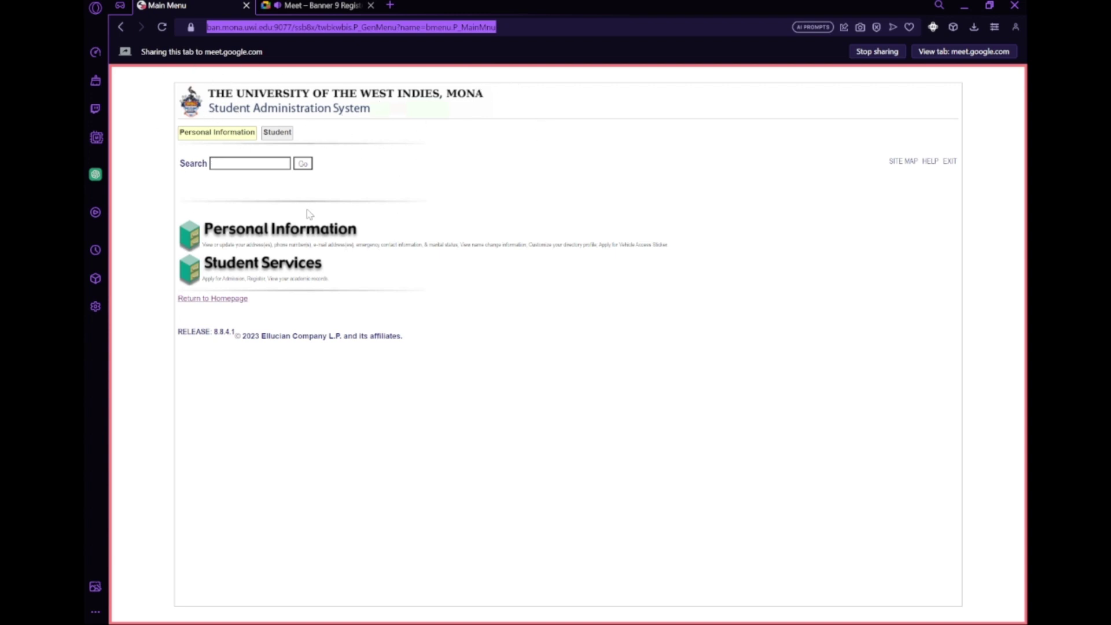
# Discard the address autocompletion, open Student Services, and go to the Enter Secure Area sign-in page.
pyautogui.write('wo')
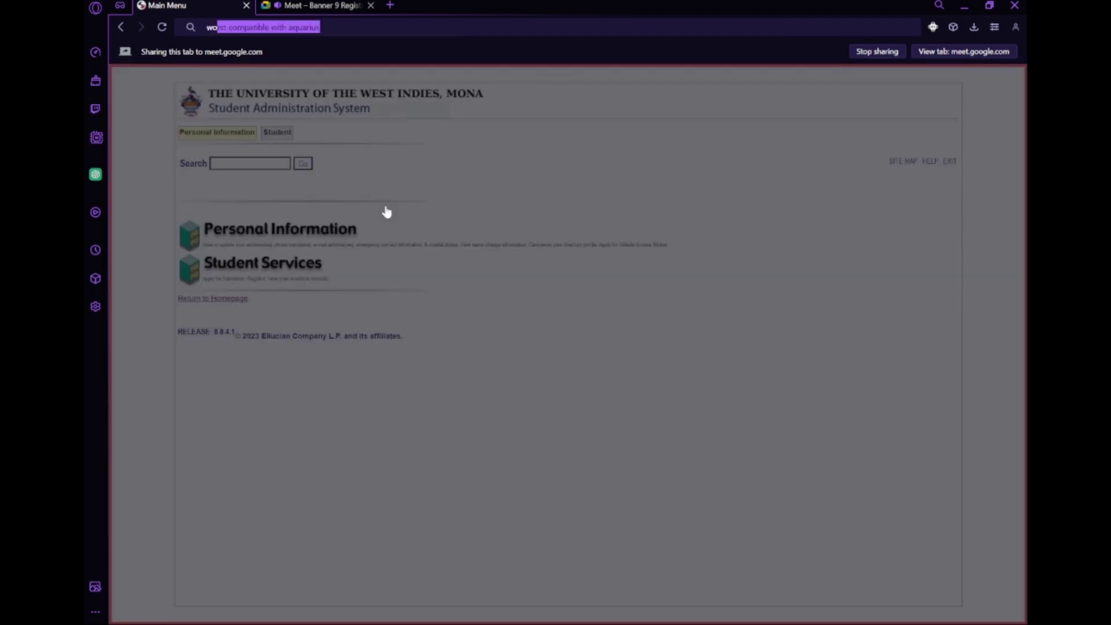
pyautogui.press('BackSpace')
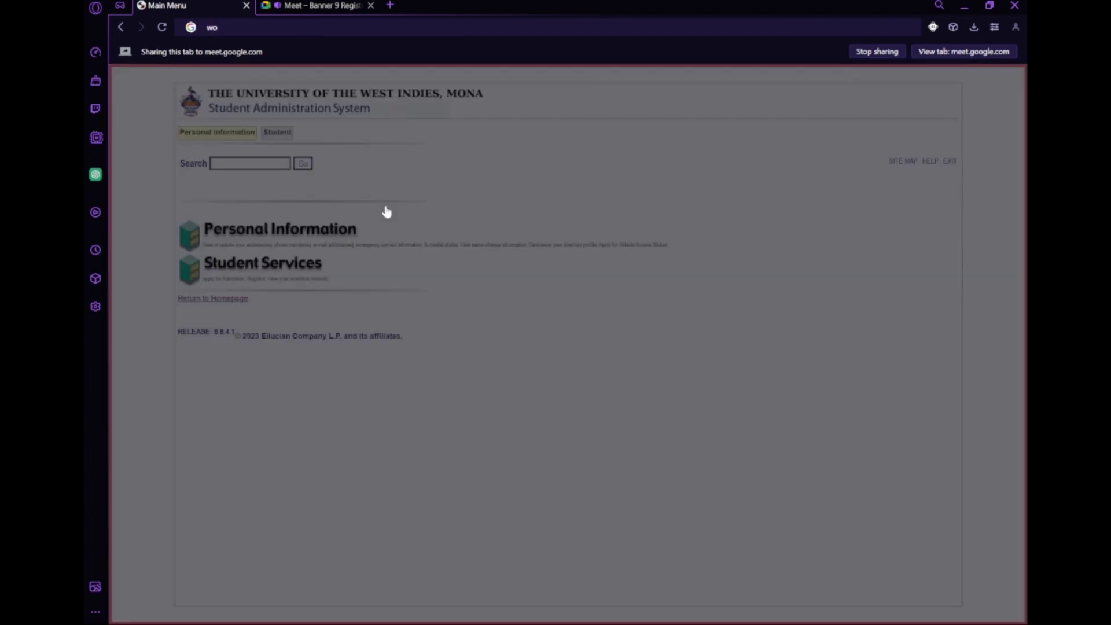
pyautogui.click(264, 279)
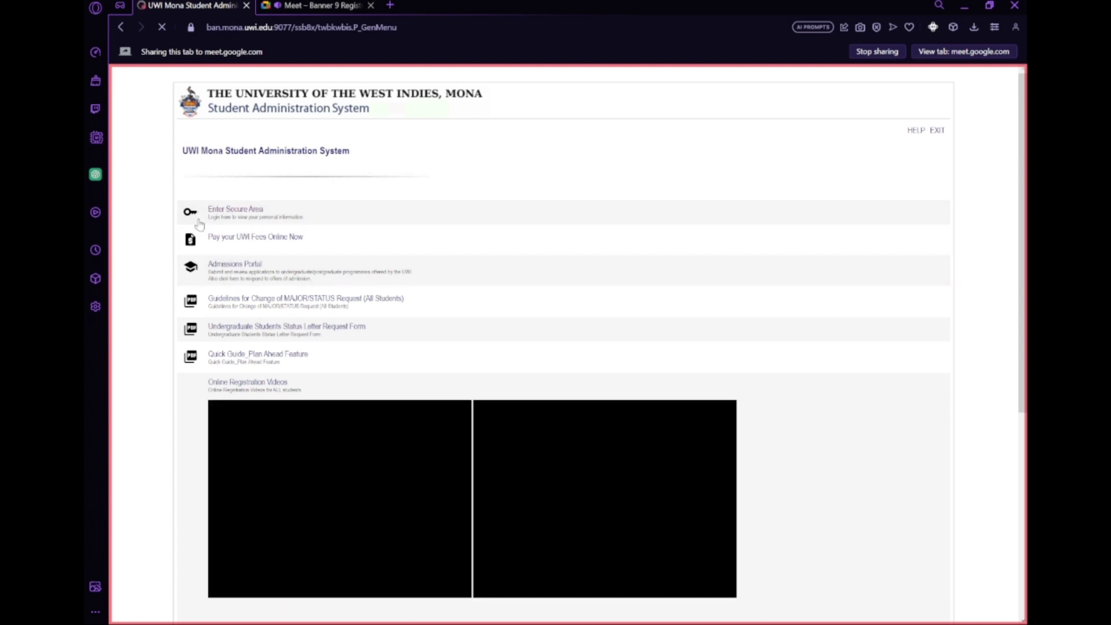
pyautogui.click(245, 213)
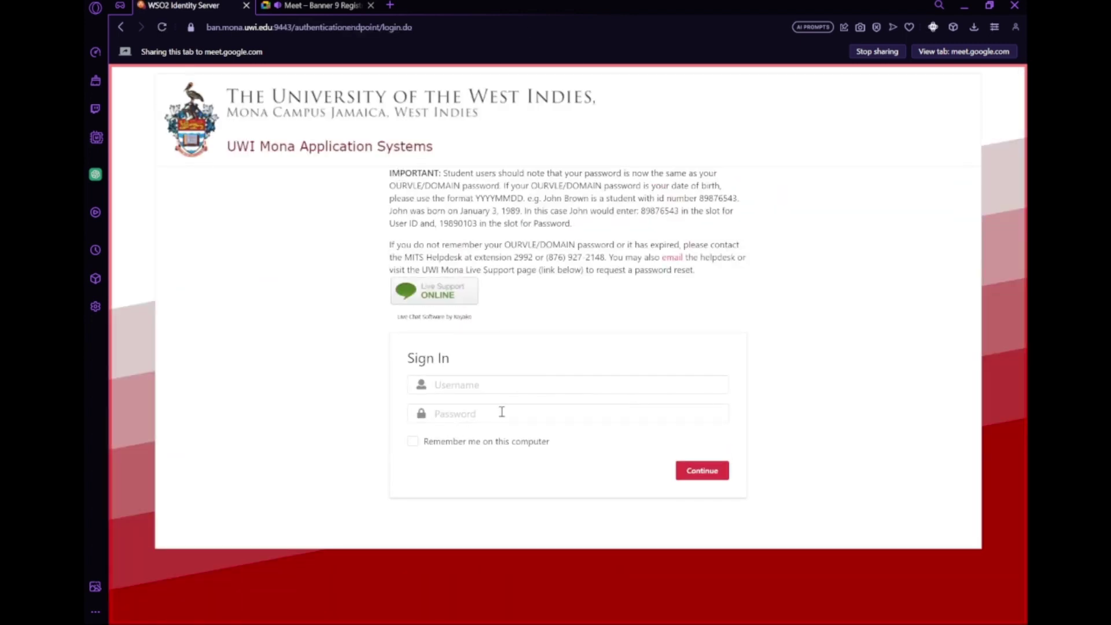
# Enter the student's password and username on the sign-in page and submit them.
pyautogui.click(502, 412)
pyautogui.click(503, 385)
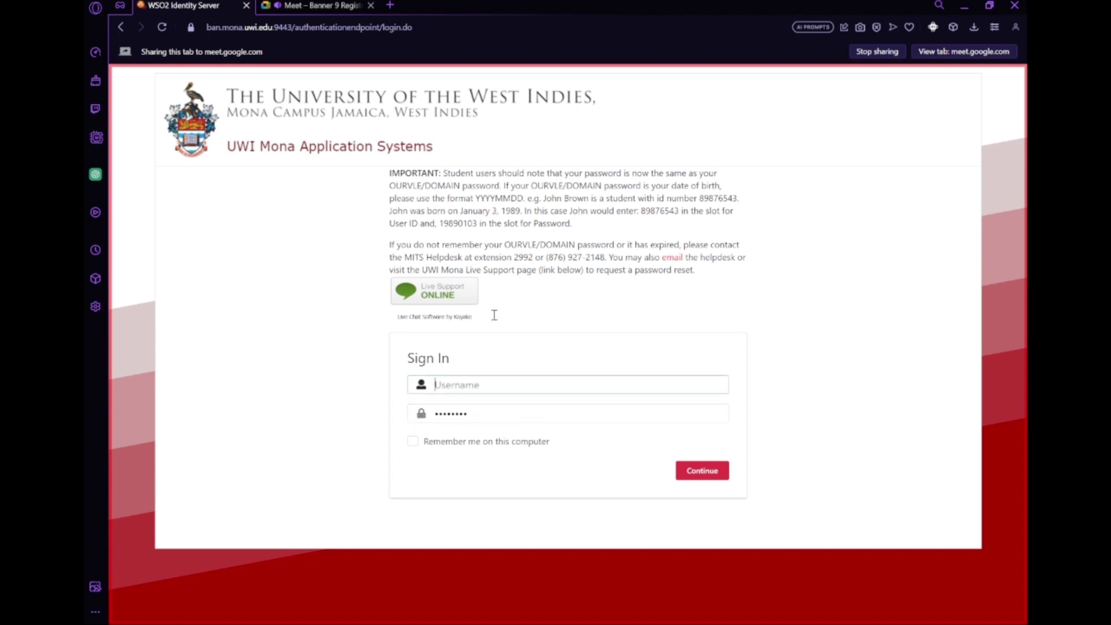
pyautogui.click(489, 414)
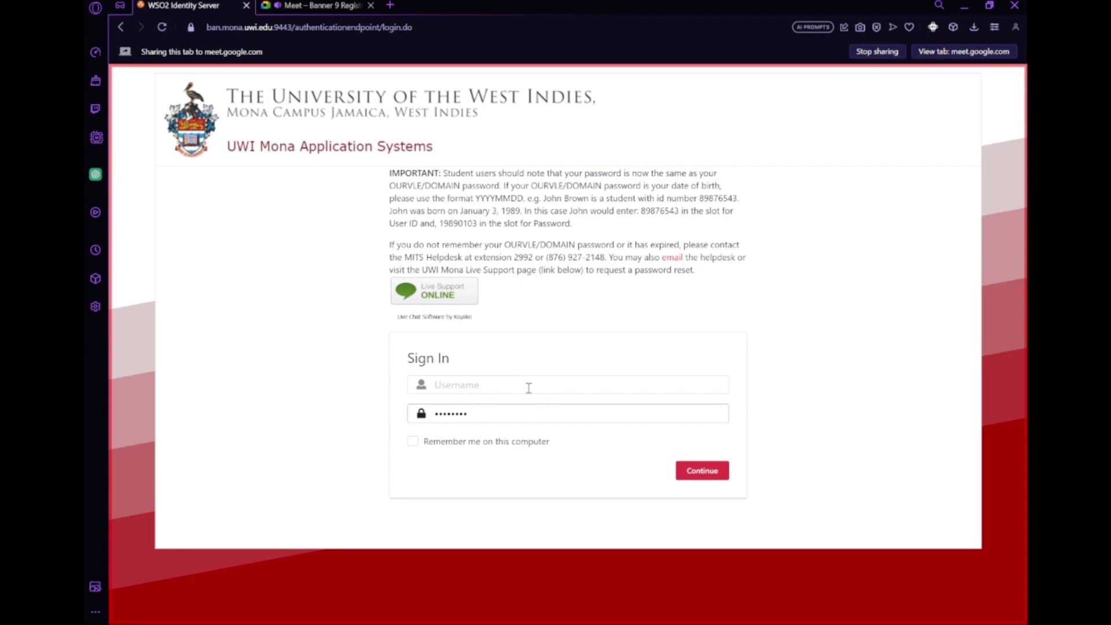
pyautogui.click(458, 391)
pyautogui.press('Return')
# Admit the second waiting participant on the Meet call, then return to the Student Administration tab.
pyautogui.click(317, 6)
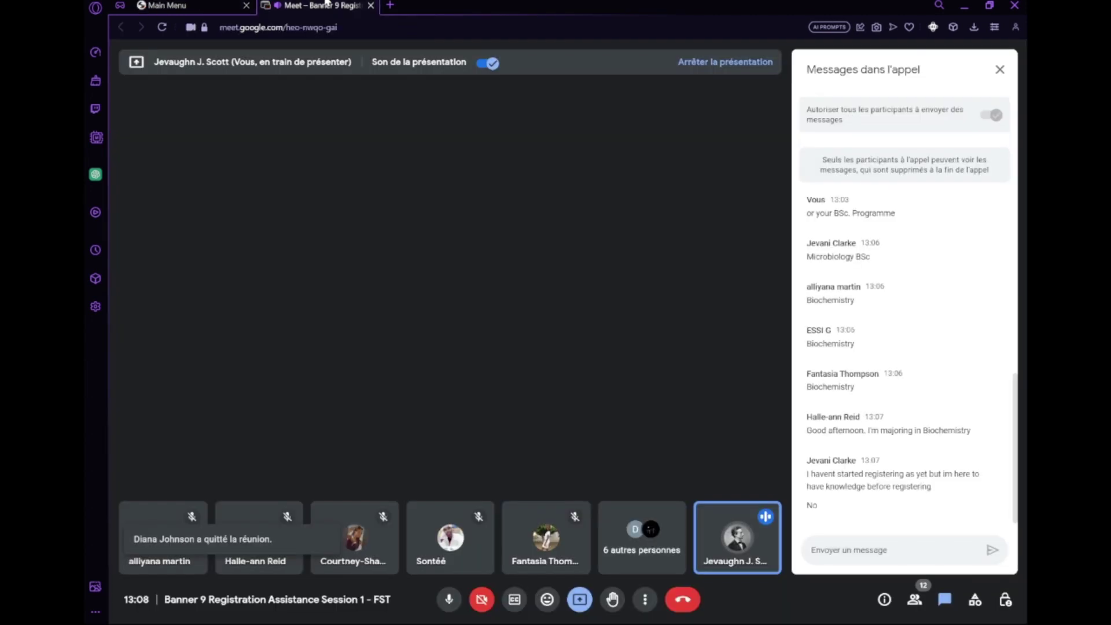
pyautogui.moveTo(519, 271)
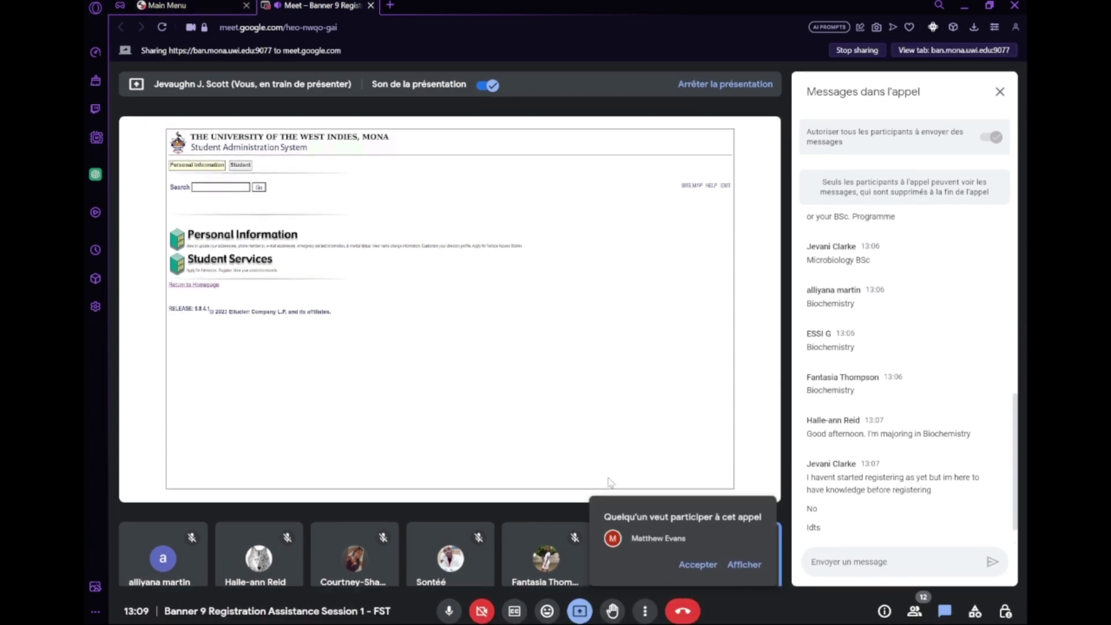
pyautogui.click(698, 554)
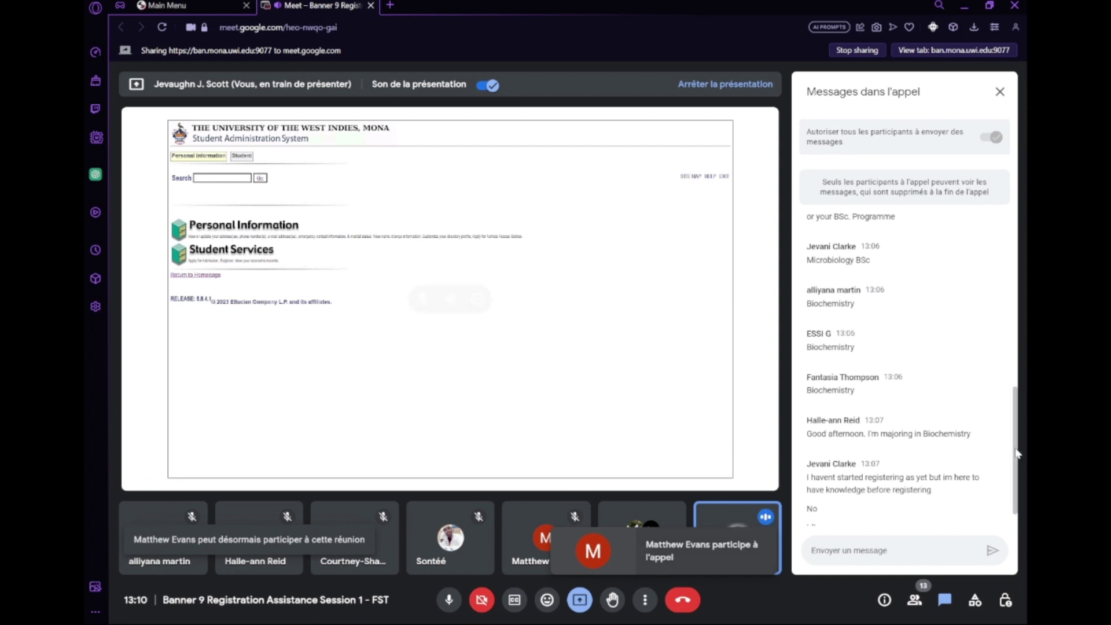
pyautogui.scroll(-1, 1007, 498)
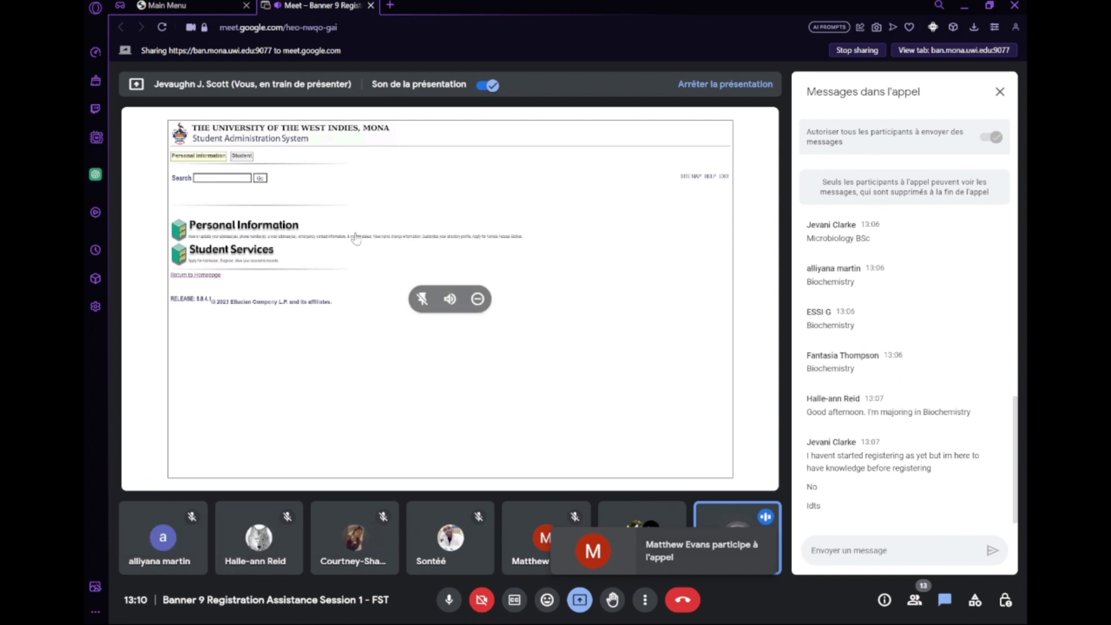
pyautogui.click(234, 4)
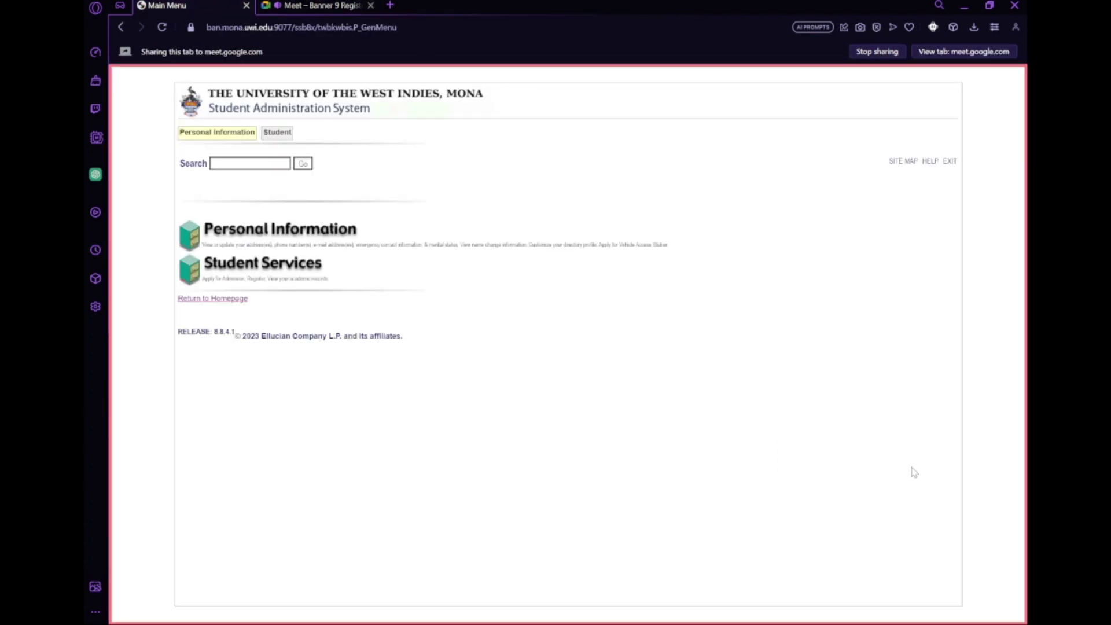
# Glance at the Meet tab, then open Student Services from the Student Administration main menu.
pyautogui.click(314, 4)
pyautogui.click(186, 4)
pyautogui.click(264, 265)
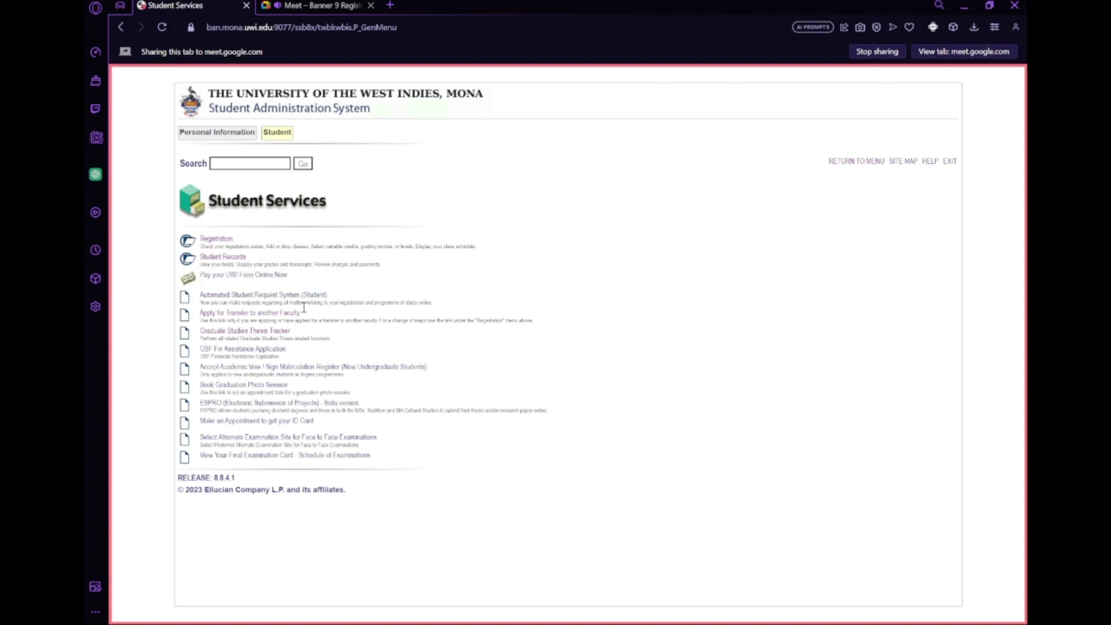
# Go through the Registration menu and launch Banner 9 Registration - Add/Drop Courses.
pyautogui.click(232, 257)
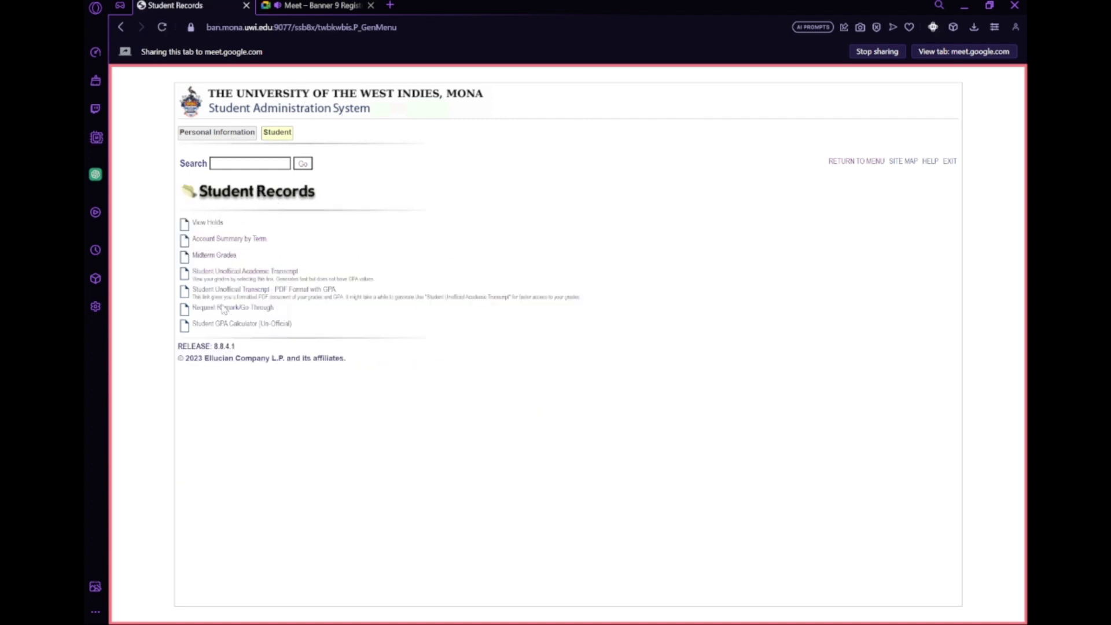
pyautogui.click(272, 137)
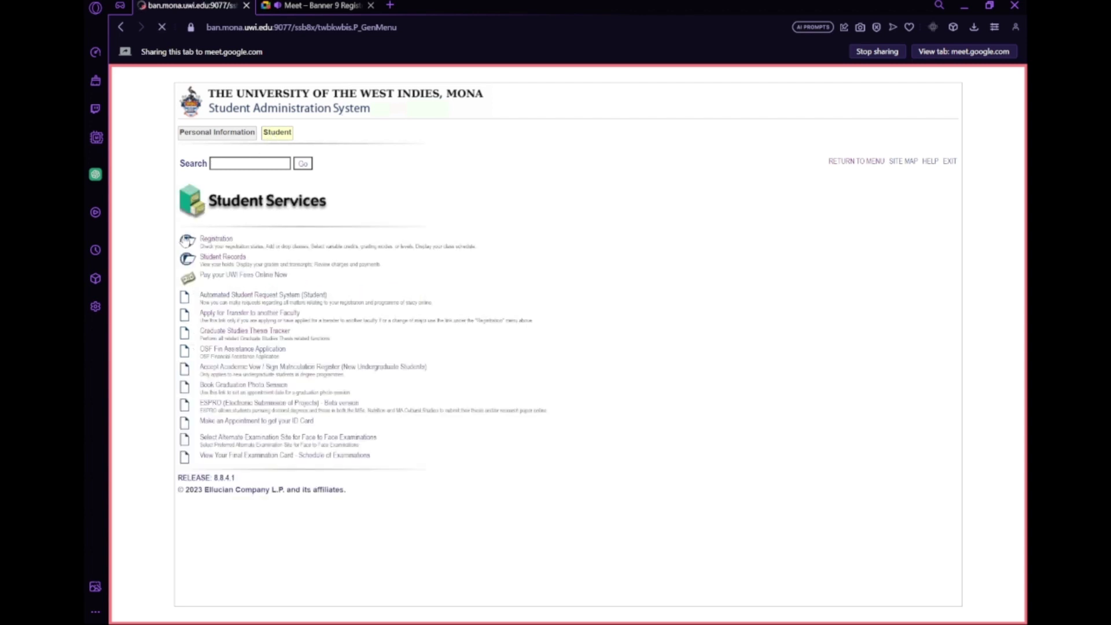
pyautogui.click(218, 240)
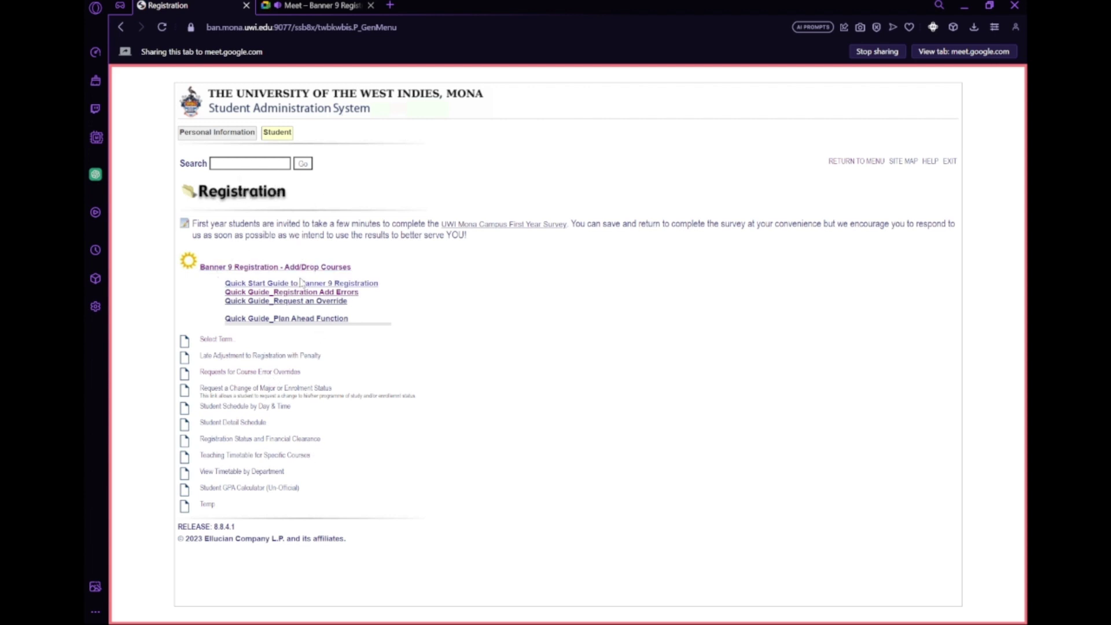
pyautogui.click(264, 269)
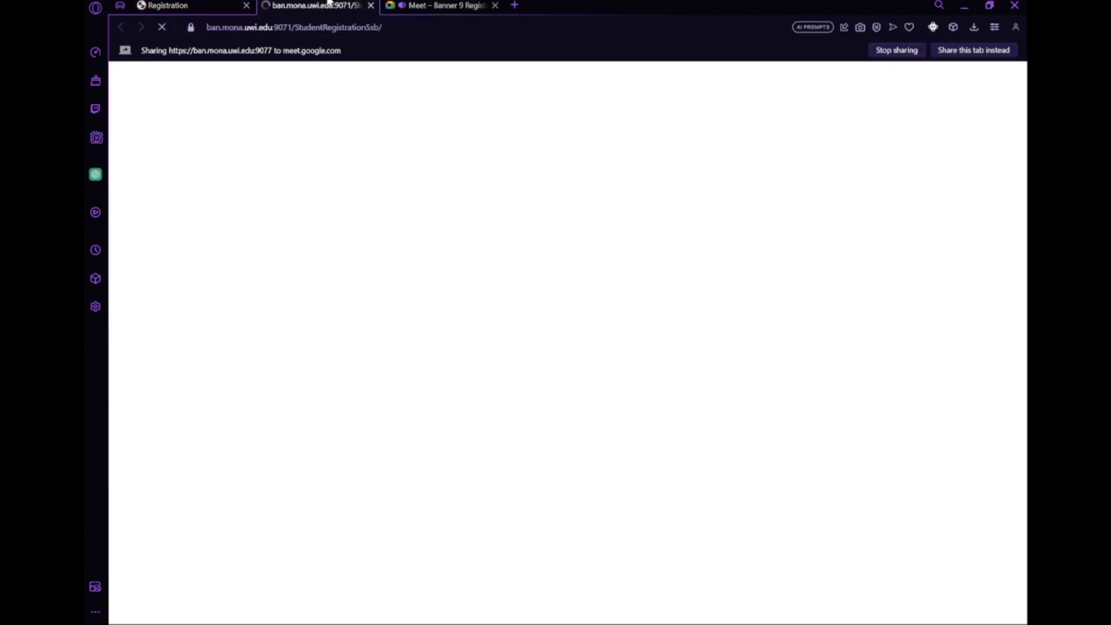
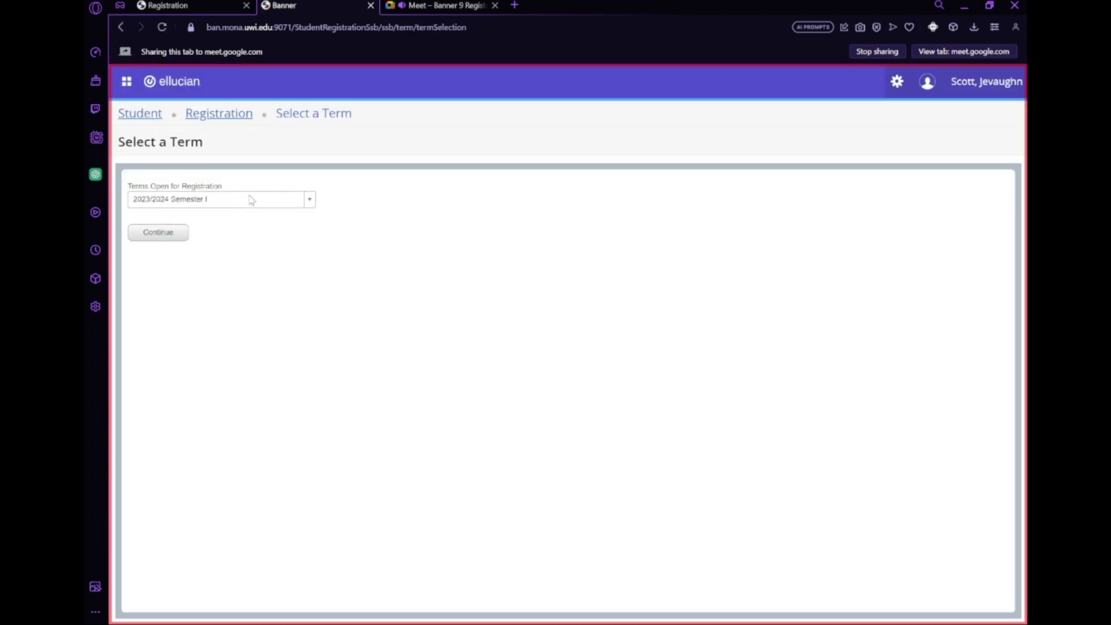
# Open the list of terms open for registration, then read the meeting chat.
pyautogui.click(251, 200)
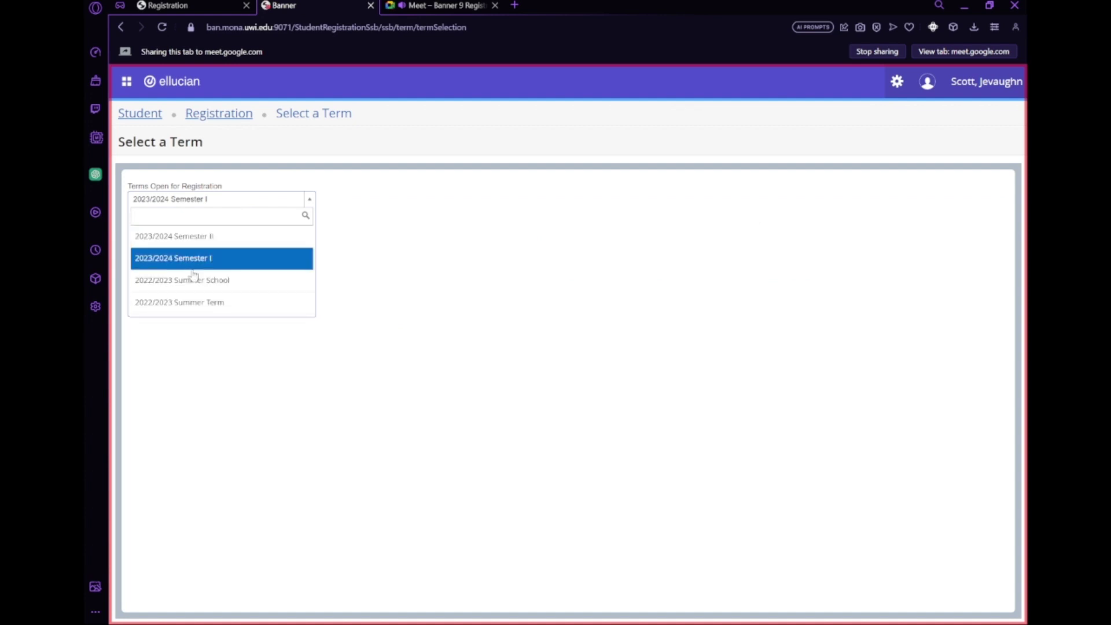
pyautogui.click(436, 5)
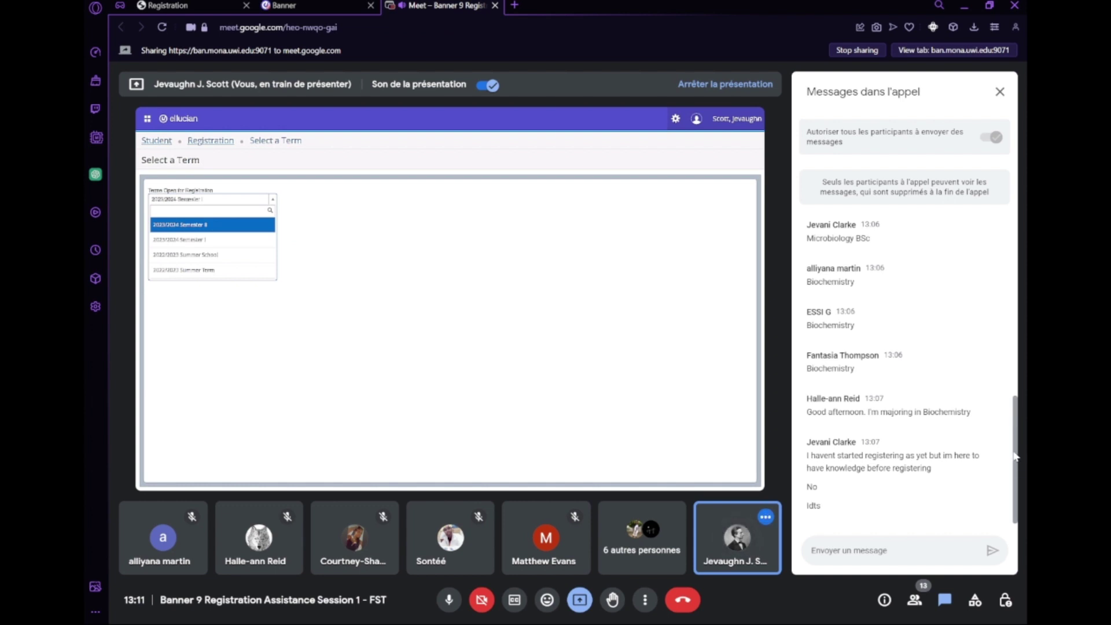
pyautogui.moveTo(1010, 435); pyautogui.dragTo(1014, 493)
pyautogui.click(971, 503)
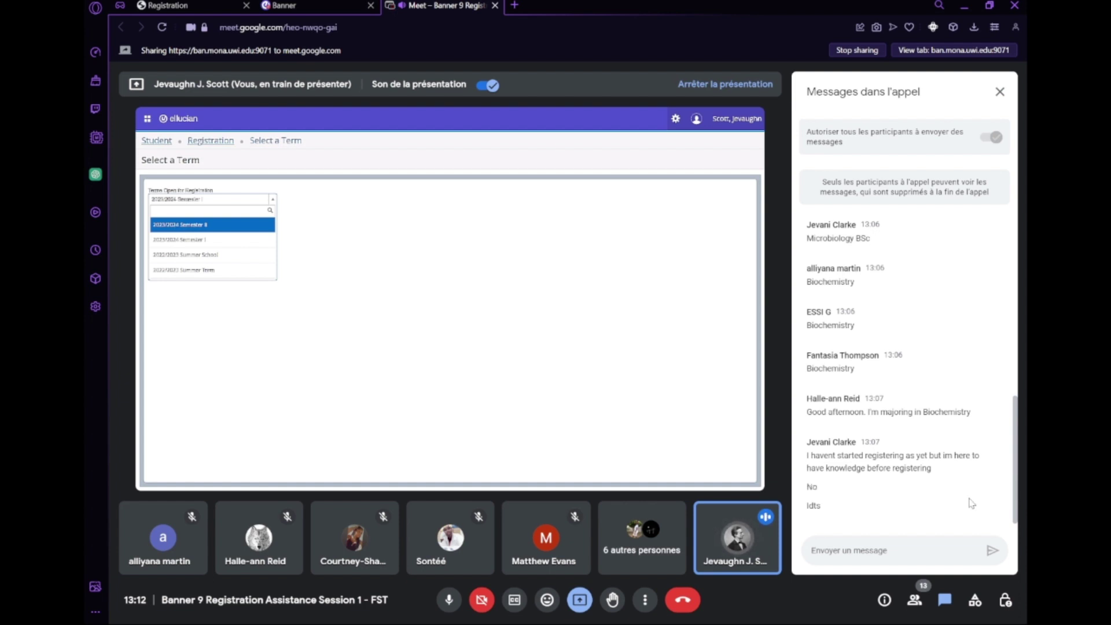
# Select 2023/2024 Semester I and continue to its Register for Classes page.
pyautogui.click(321, 3)
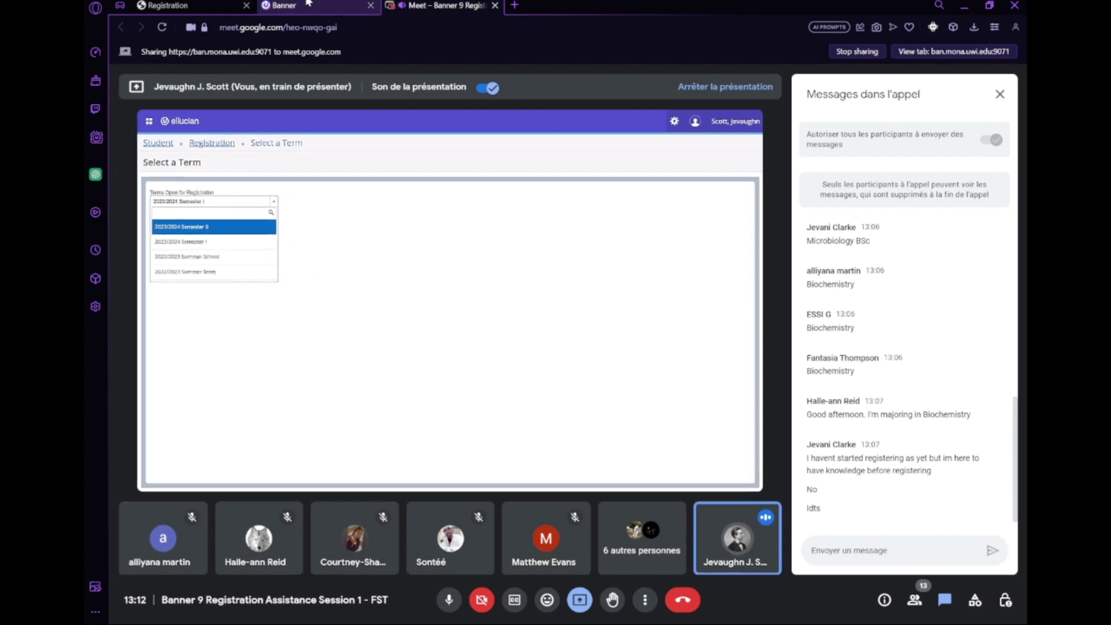
pyautogui.click(309, 4)
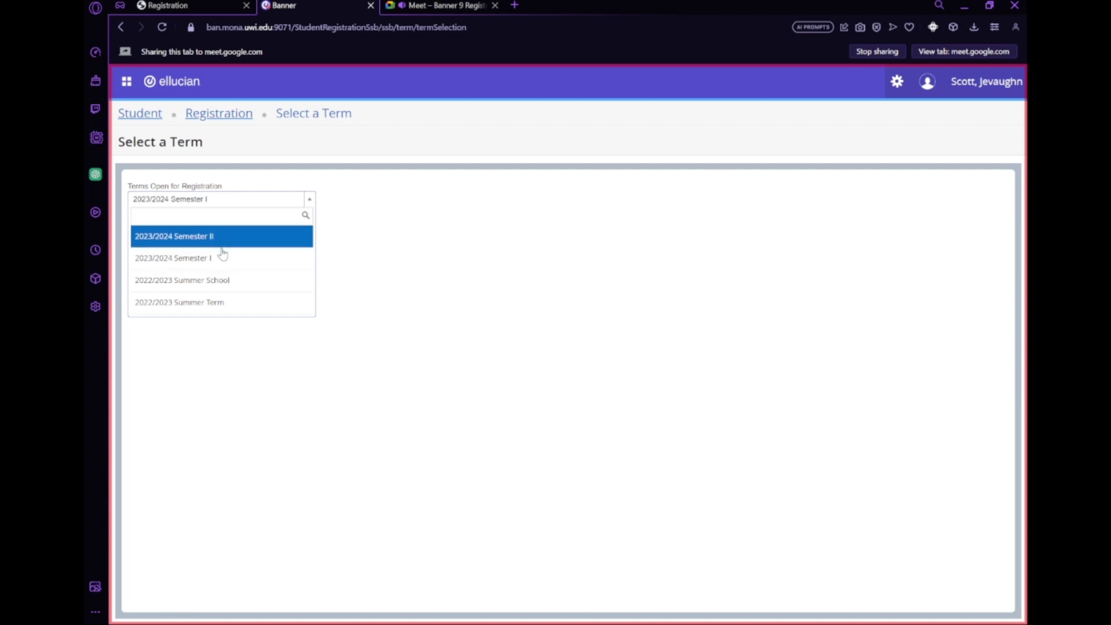
pyautogui.click(440, 6)
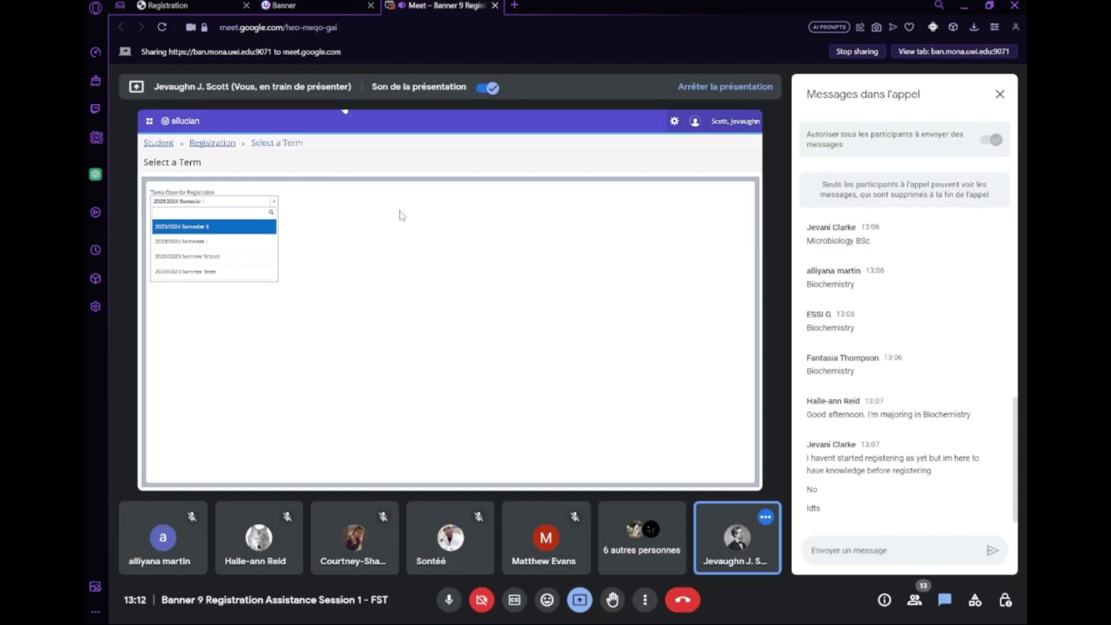
pyautogui.click(318, 5)
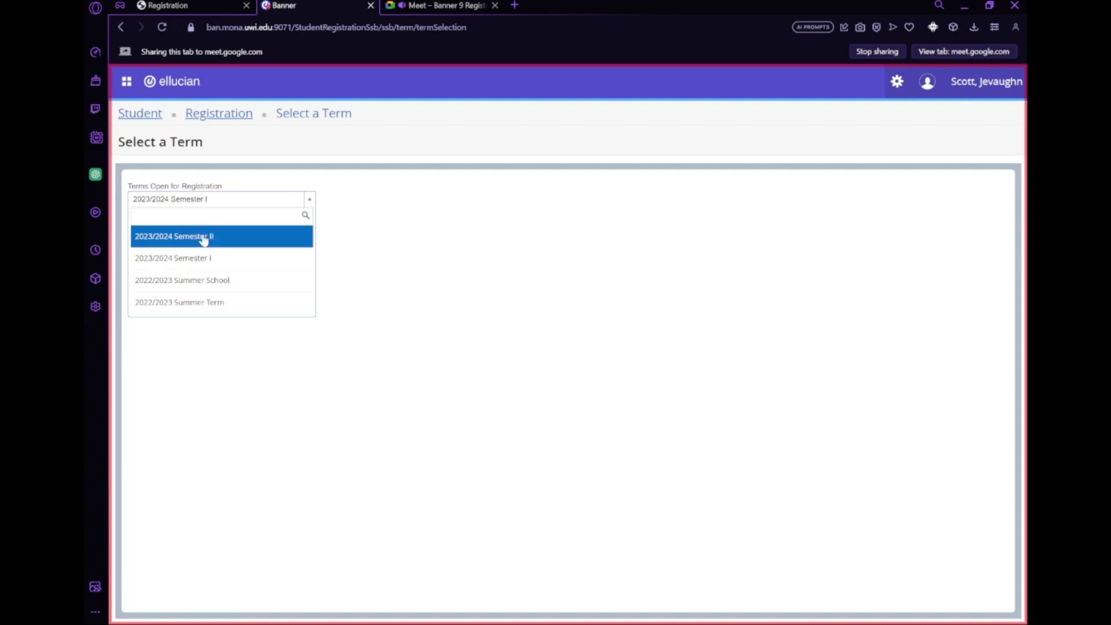
pyautogui.click(217, 257)
pyautogui.click(165, 234)
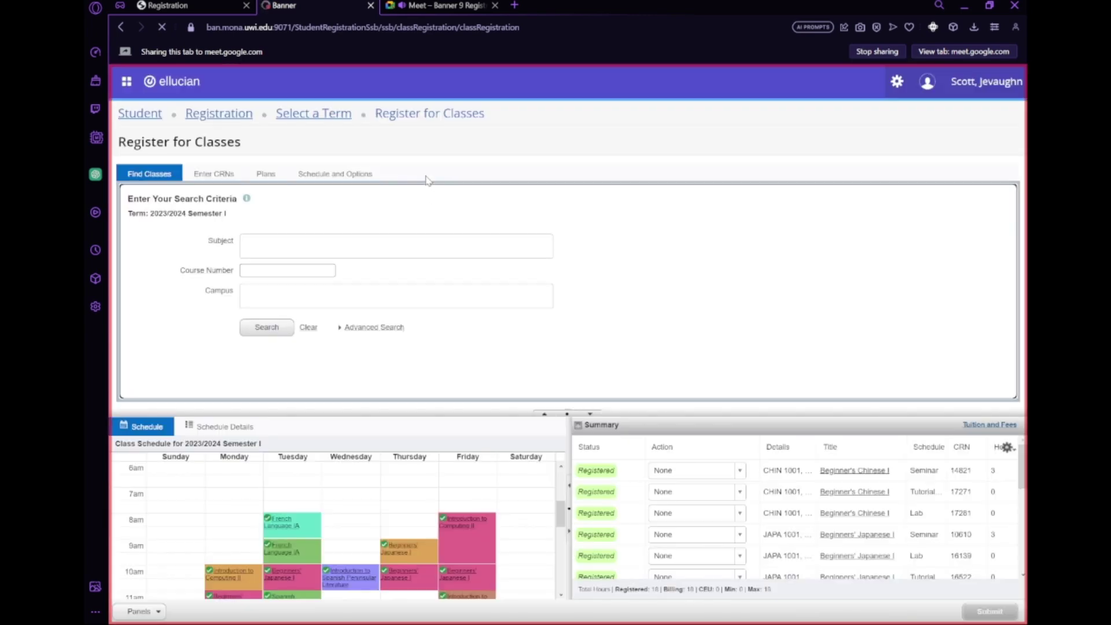
# Return to term selection, retry the failing term list, and reload the registration options page.
pyautogui.click(316, 115)
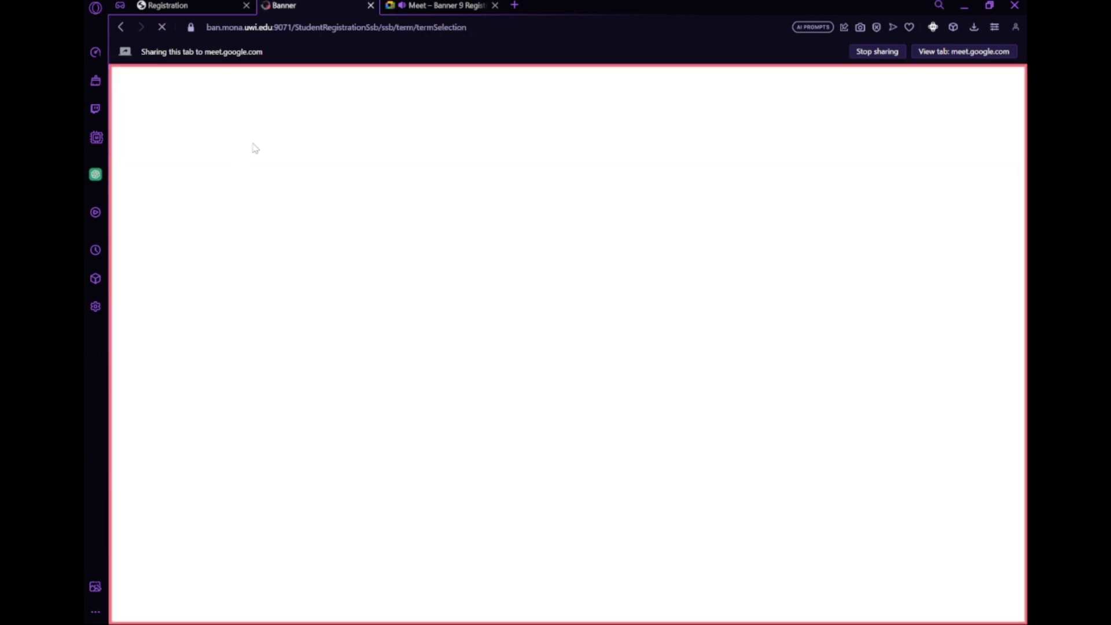
pyautogui.click(248, 200)
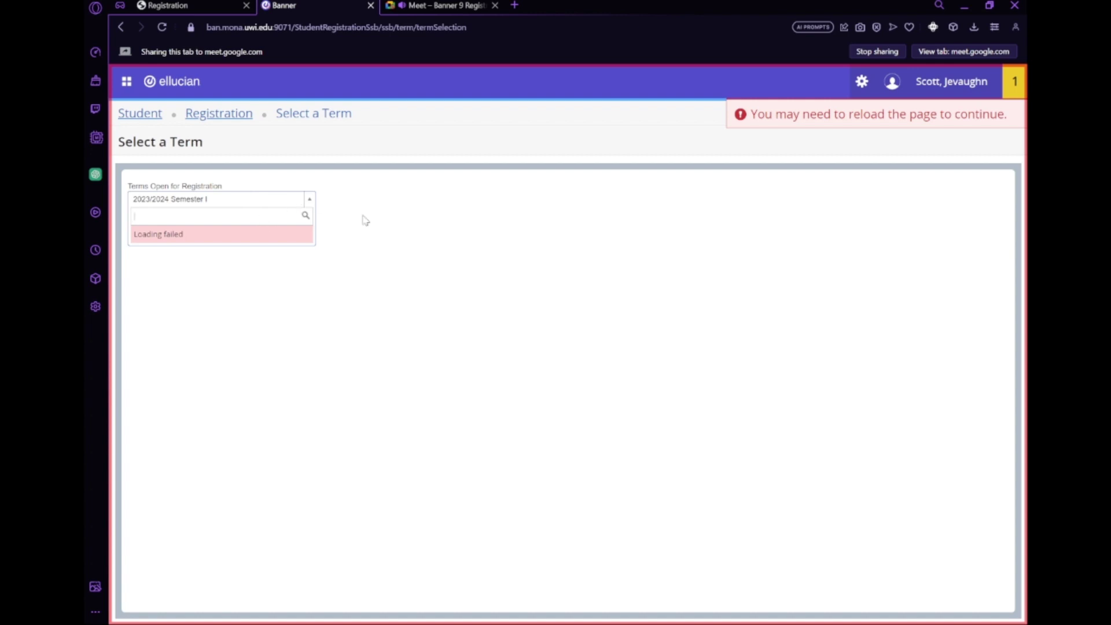
pyautogui.click(364, 220)
pyautogui.click(252, 208)
pyautogui.click(397, 239)
pyautogui.click(163, 27)
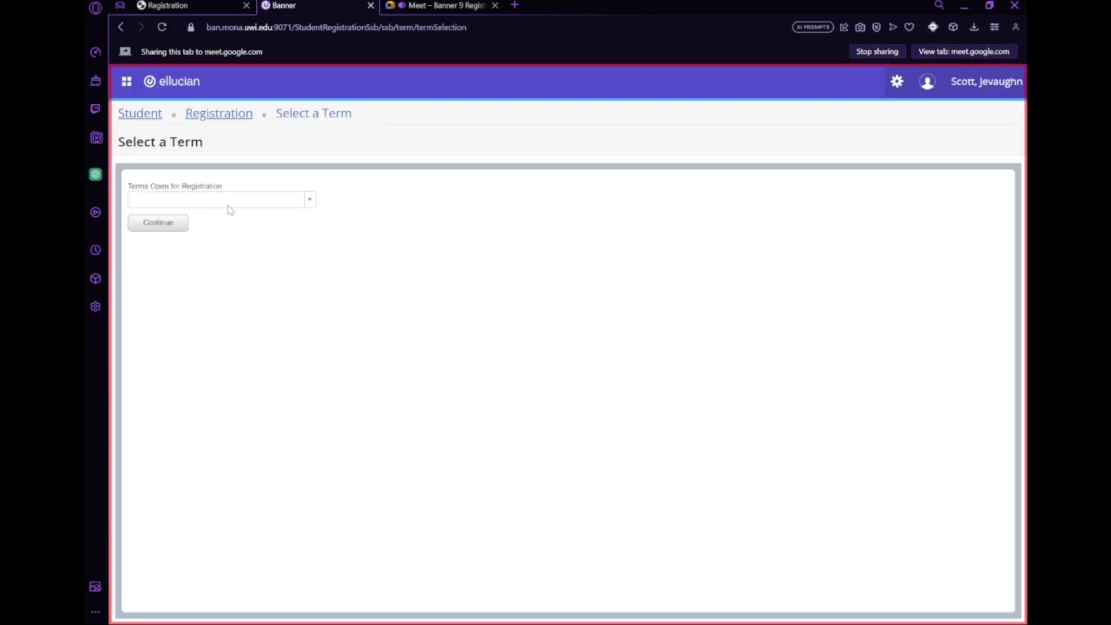
# Choose 2023/2024 Semester II and continue to its registration.
pyautogui.click(251, 199)
pyautogui.click(235, 233)
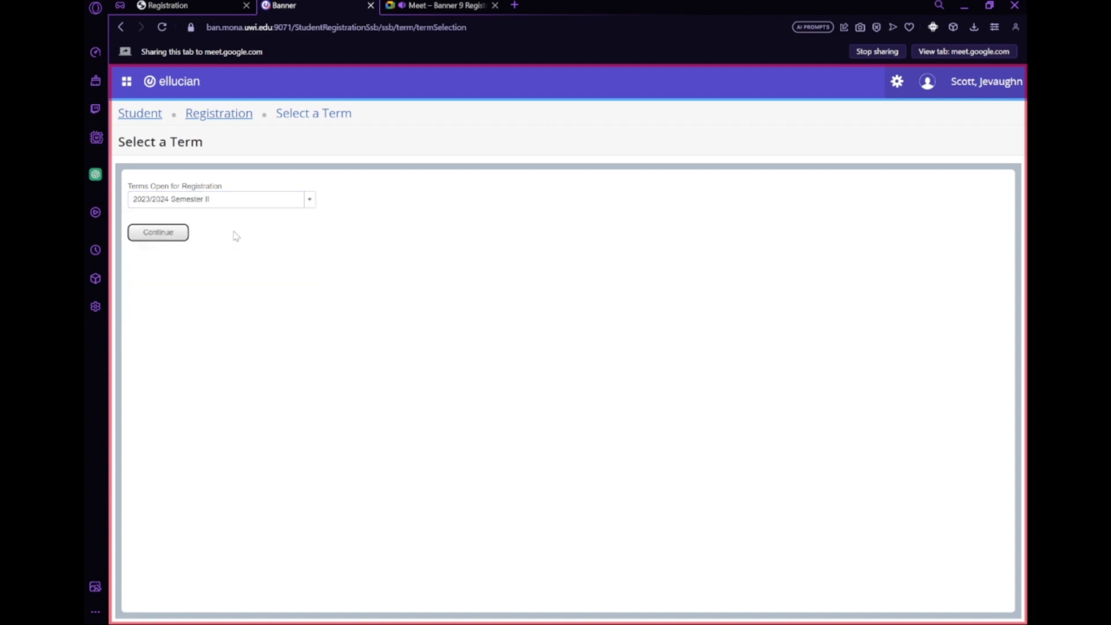
pyautogui.click(177, 235)
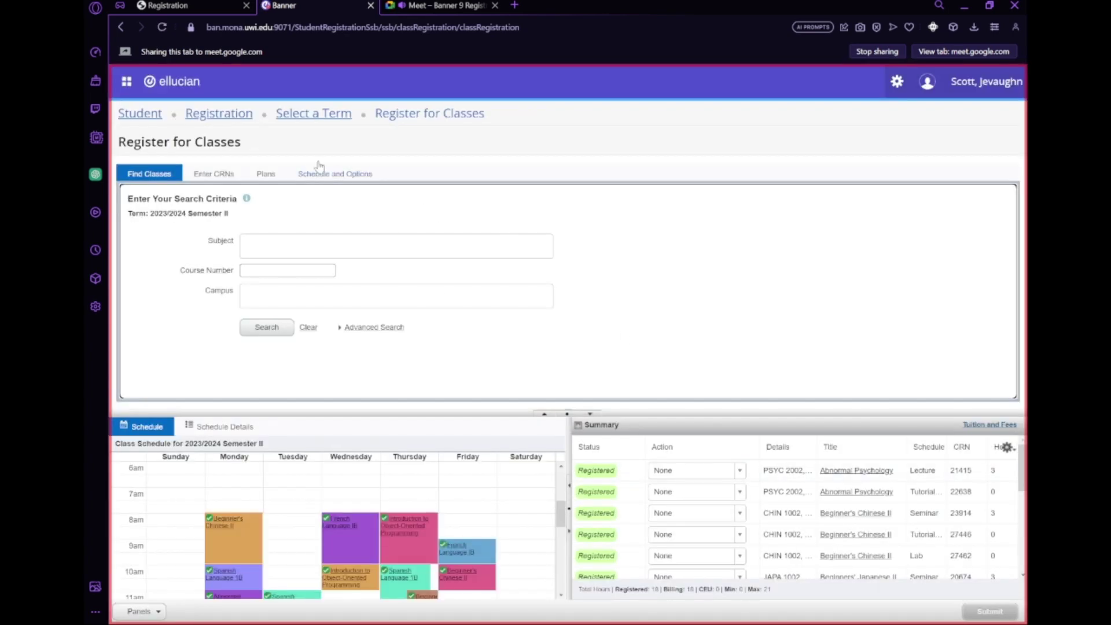
# Leave the server error via Return Home and reselect 2023/2024 Semester I.
pyautogui.click(308, 124)
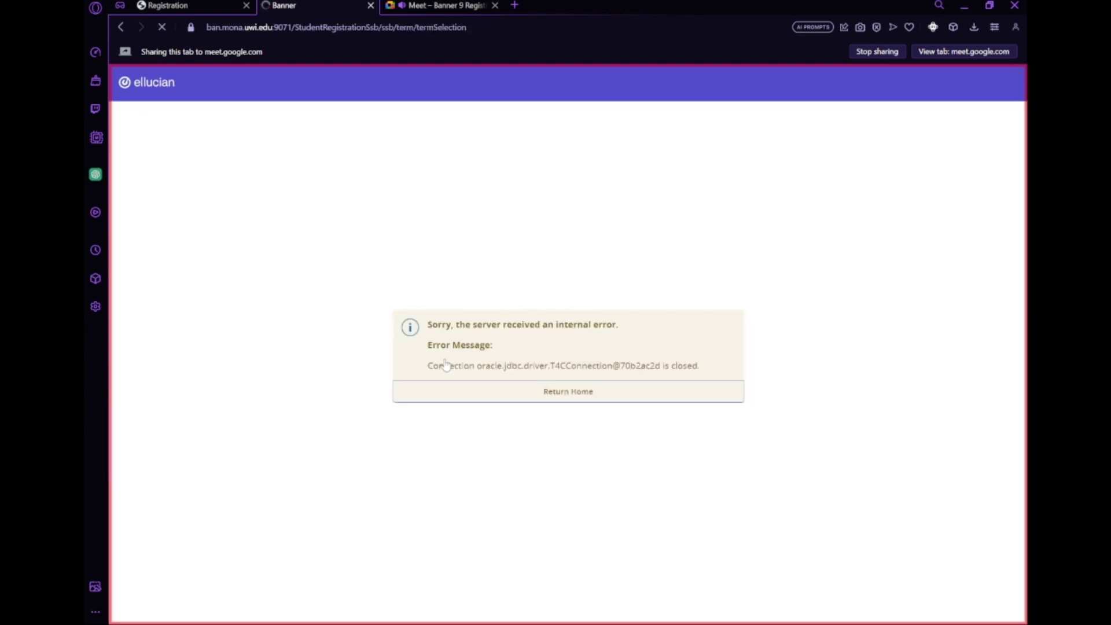
pyautogui.click(163, 27)
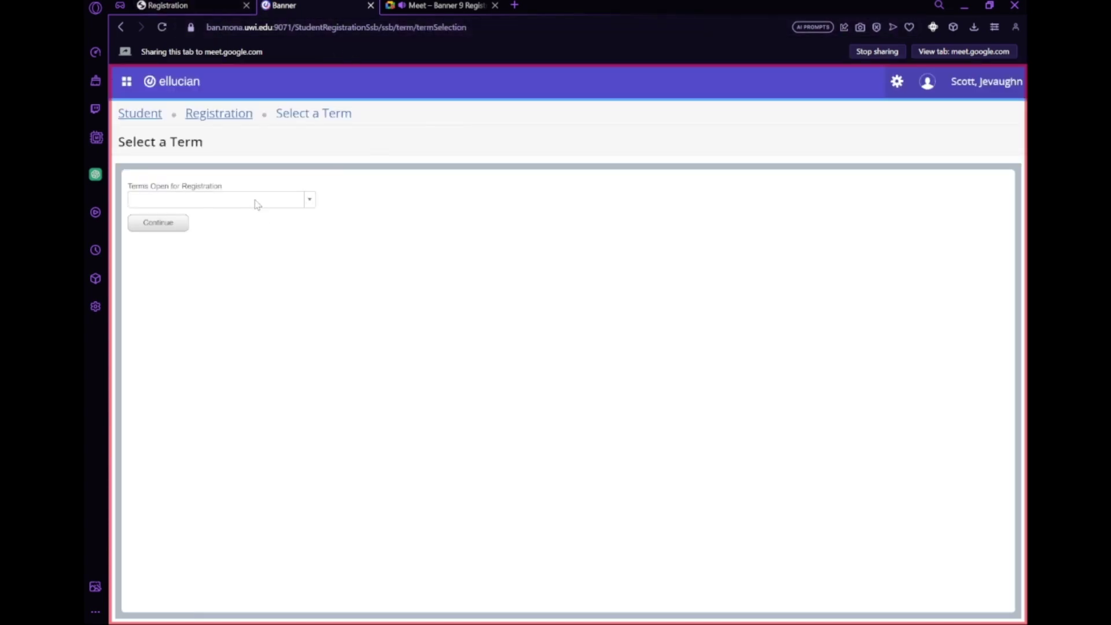
pyautogui.click(256, 203)
pyautogui.click(209, 237)
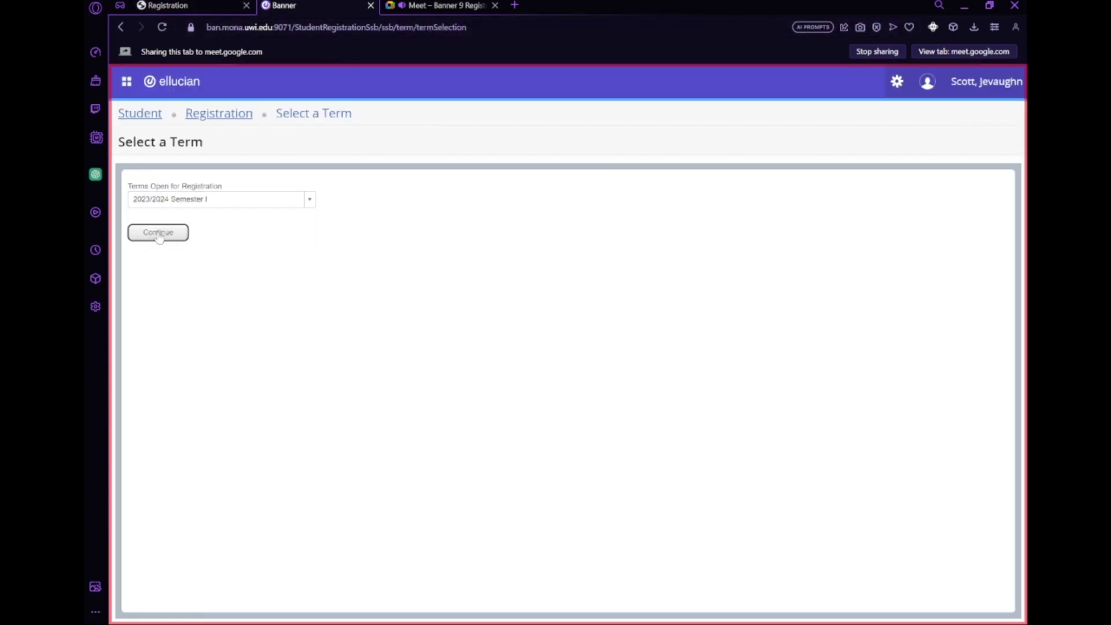
# Continue to Semester I registration and check the meeting chat.
pyautogui.click(158, 233)
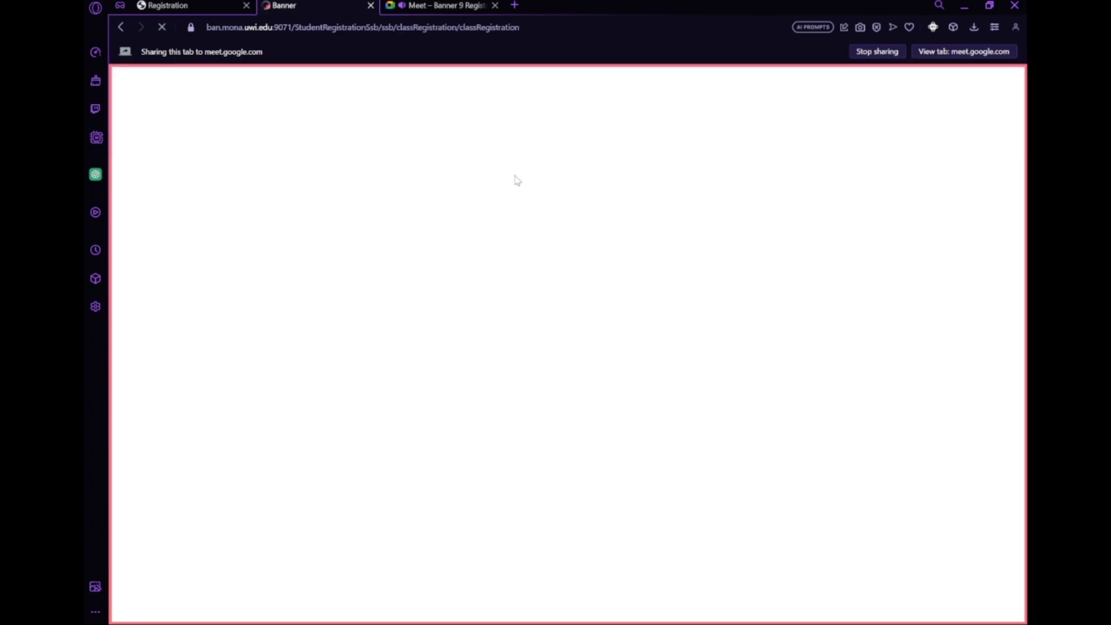
pyautogui.click(463, 5)
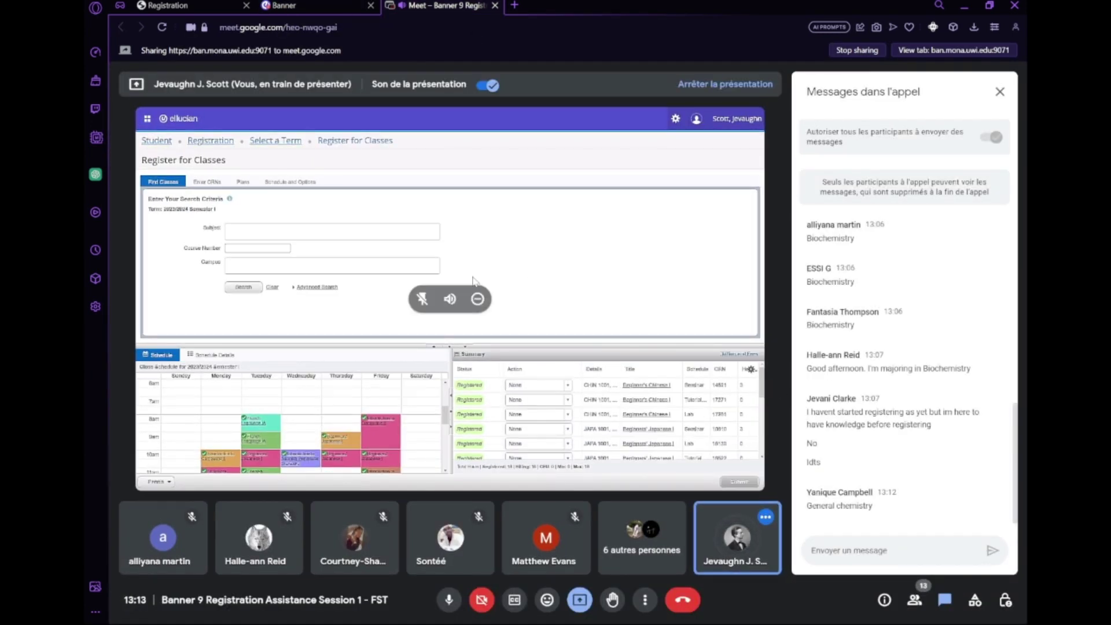
pyautogui.click(292, 7)
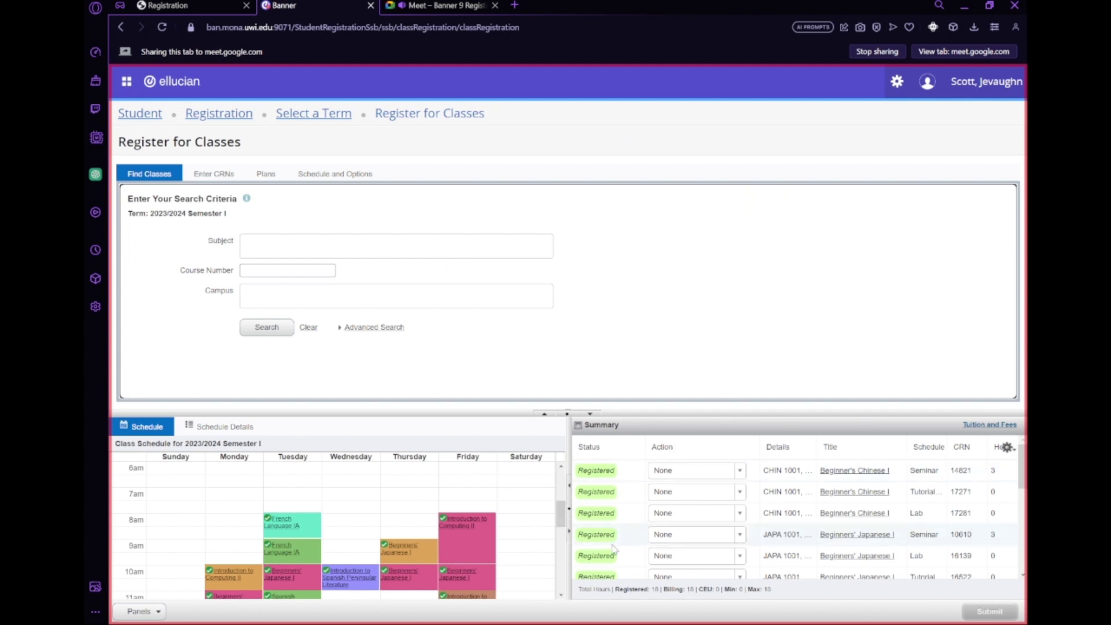
# Admit the waiting participant, review the registered Computing and Spanish courses, then bring up UWI Registration.
pyautogui.click(406, 5)
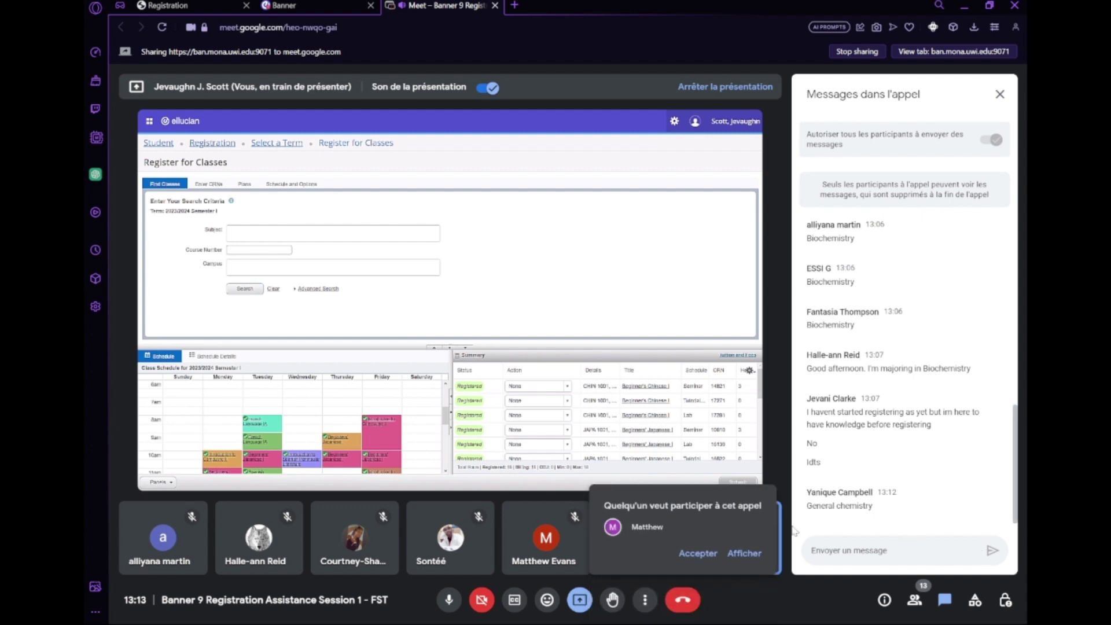
pyautogui.click(683, 554)
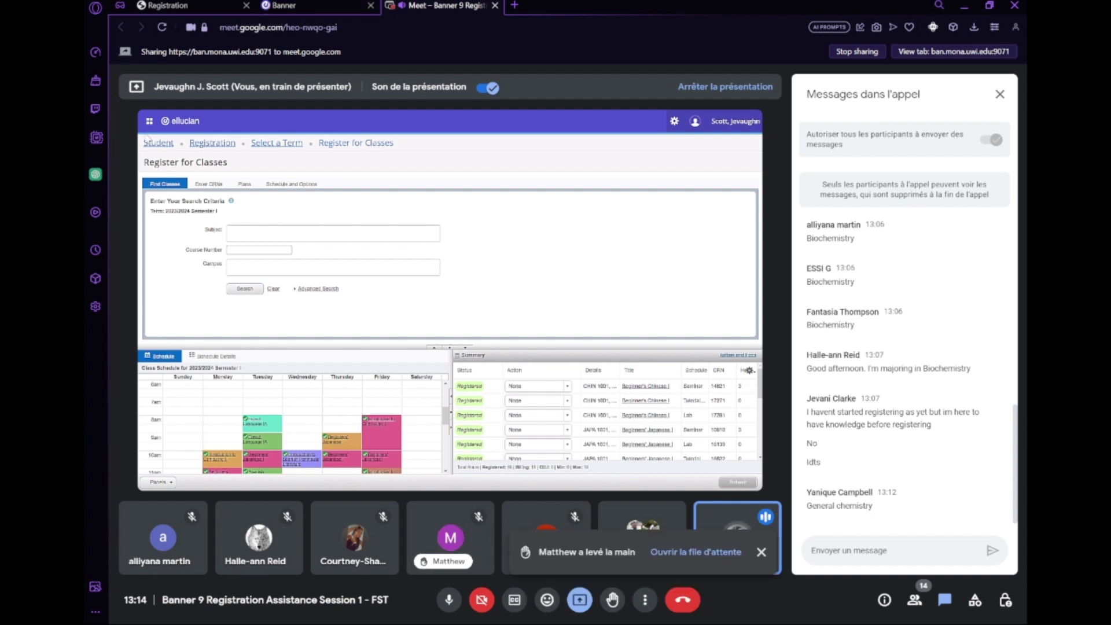
pyautogui.click(348, 4)
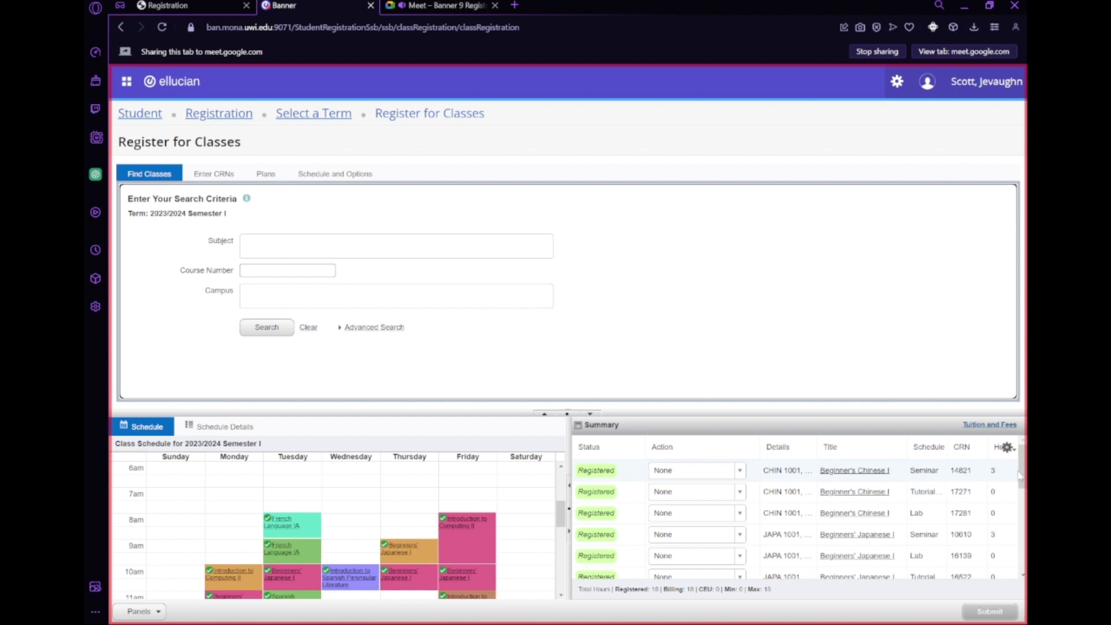
pyautogui.scroll(-5, 1019, 475)
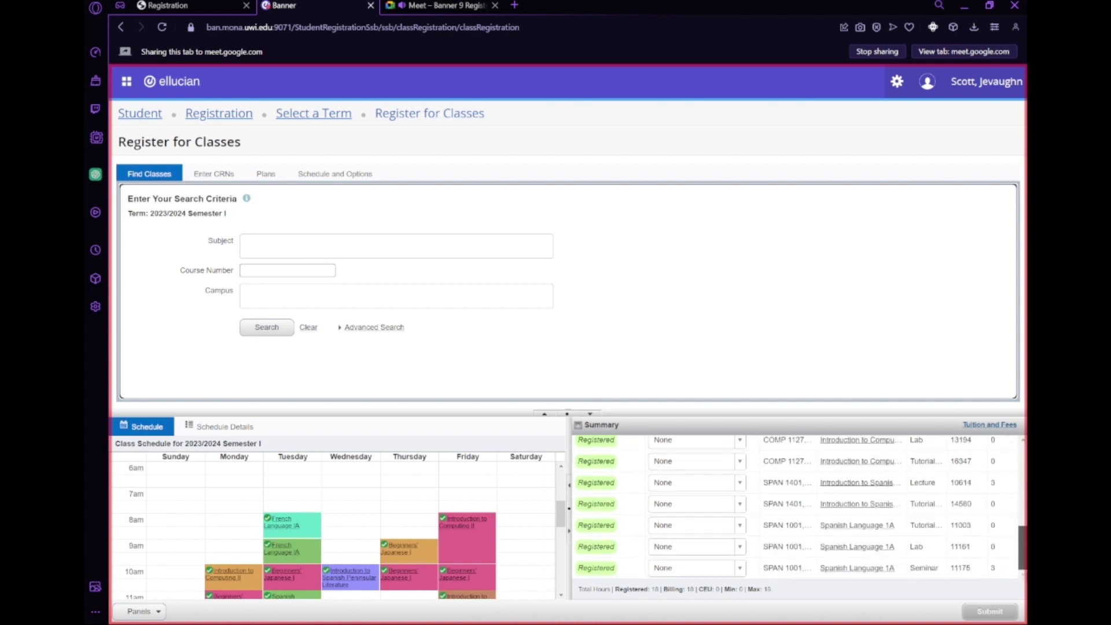
pyautogui.click(239, 5)
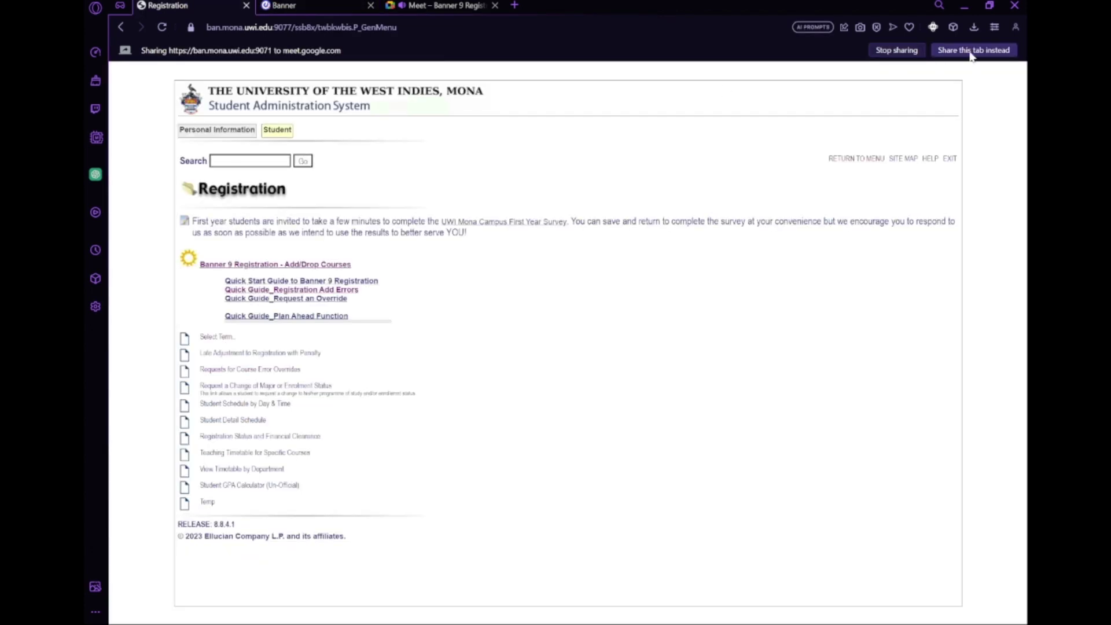
# Share the UWI Registration menu tab and open the Registration Add Errors quick guide PDF.
pyautogui.click(971, 51)
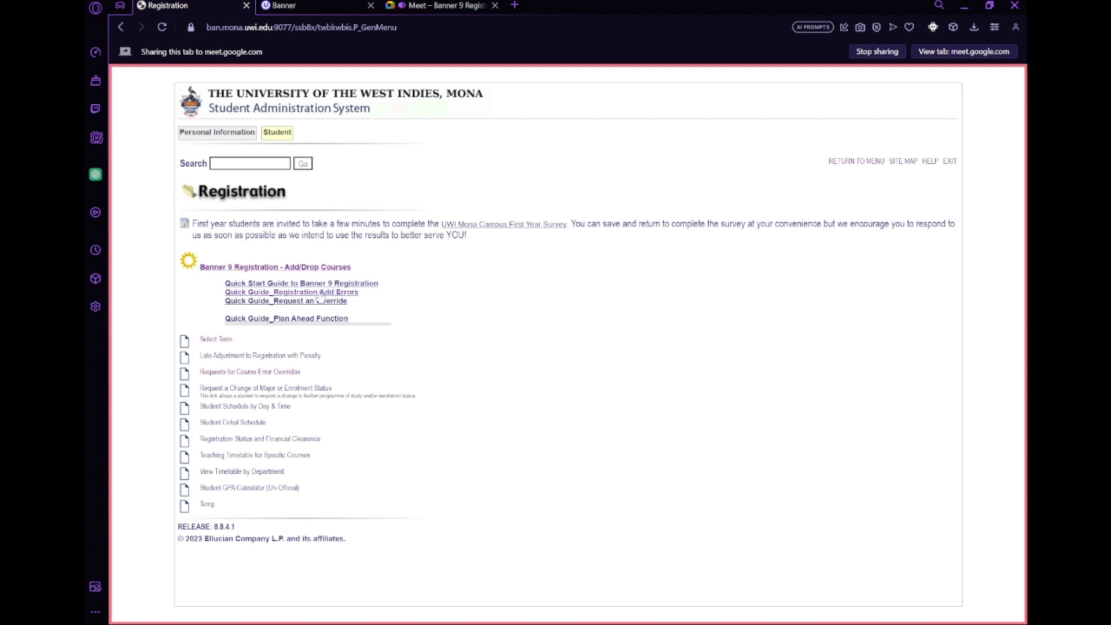
pyautogui.click(323, 293)
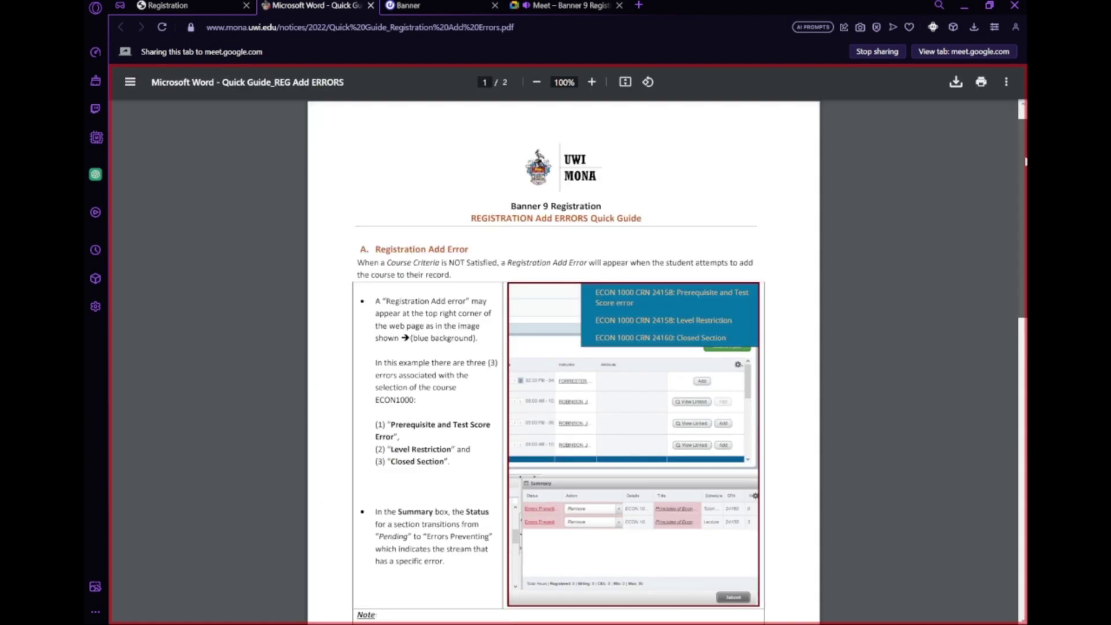
# Scroll the Add Errors guide and mark the Prerequisite row description.
pyautogui.scroll(-3, 1025, 161)
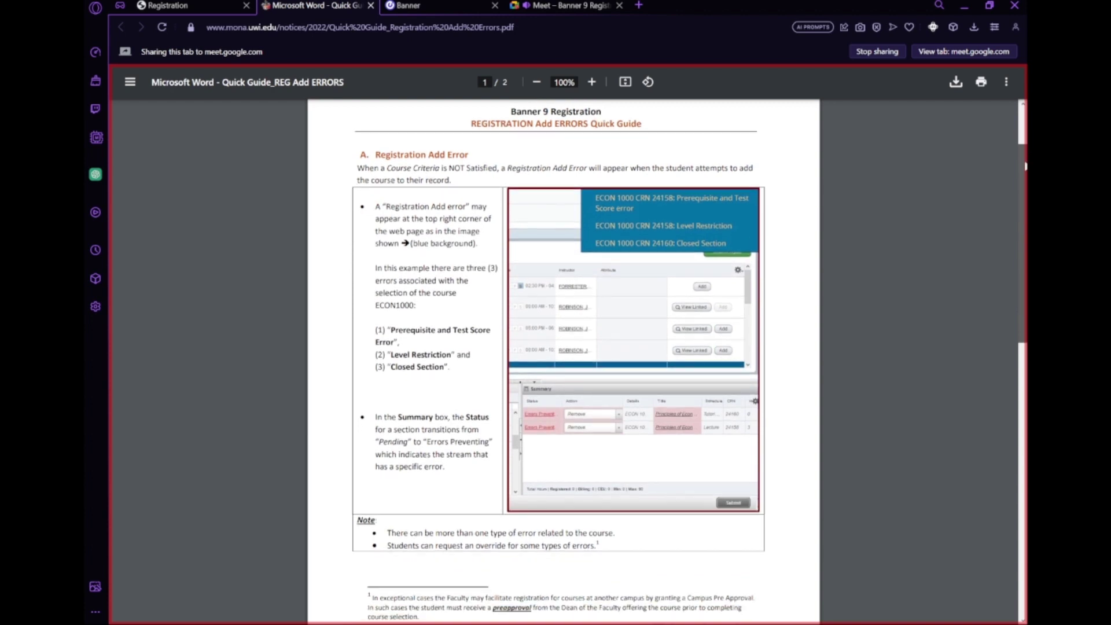
pyautogui.scroll(1, 1024, 260)
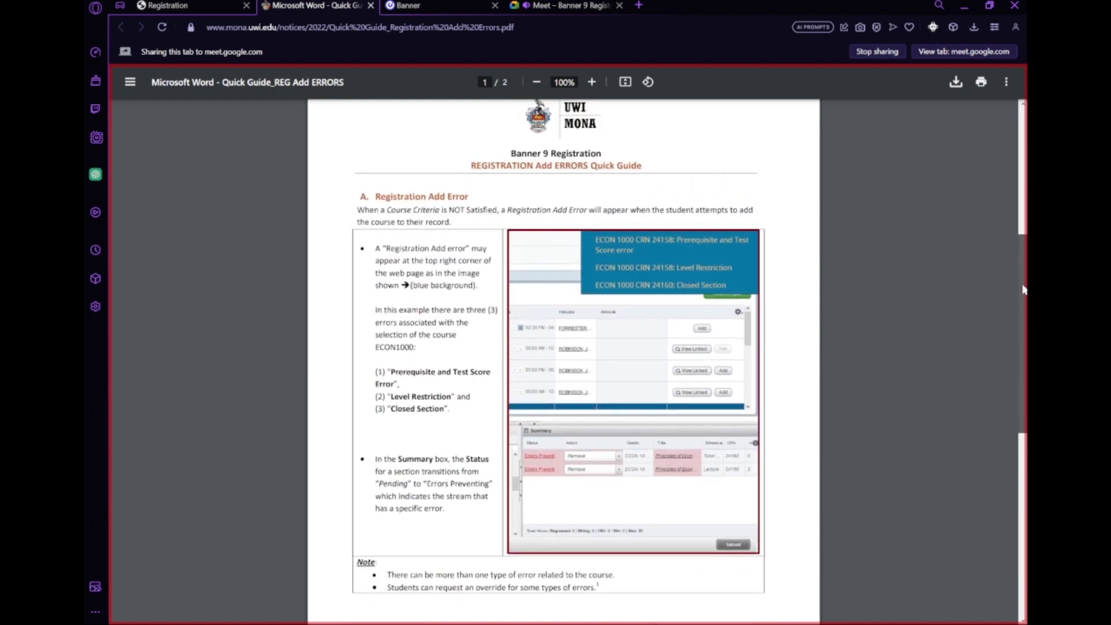
pyautogui.moveTo(1024, 289); pyautogui.dragTo(1025, 430)
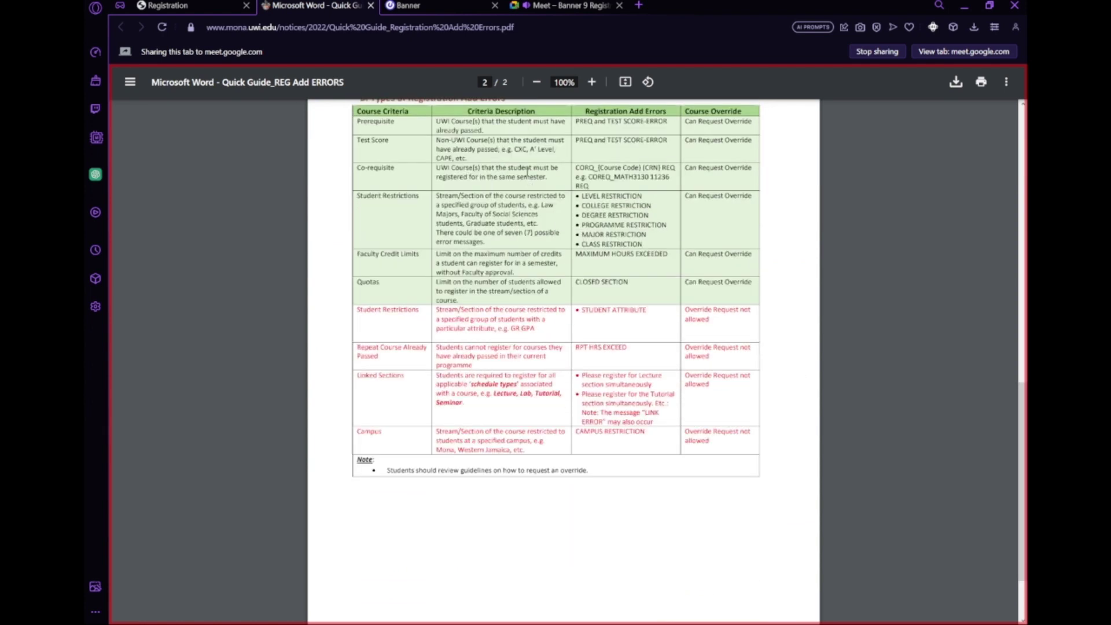
pyautogui.moveTo(493, 123); pyautogui.dragTo(431, 123)
pyautogui.click(521, 131)
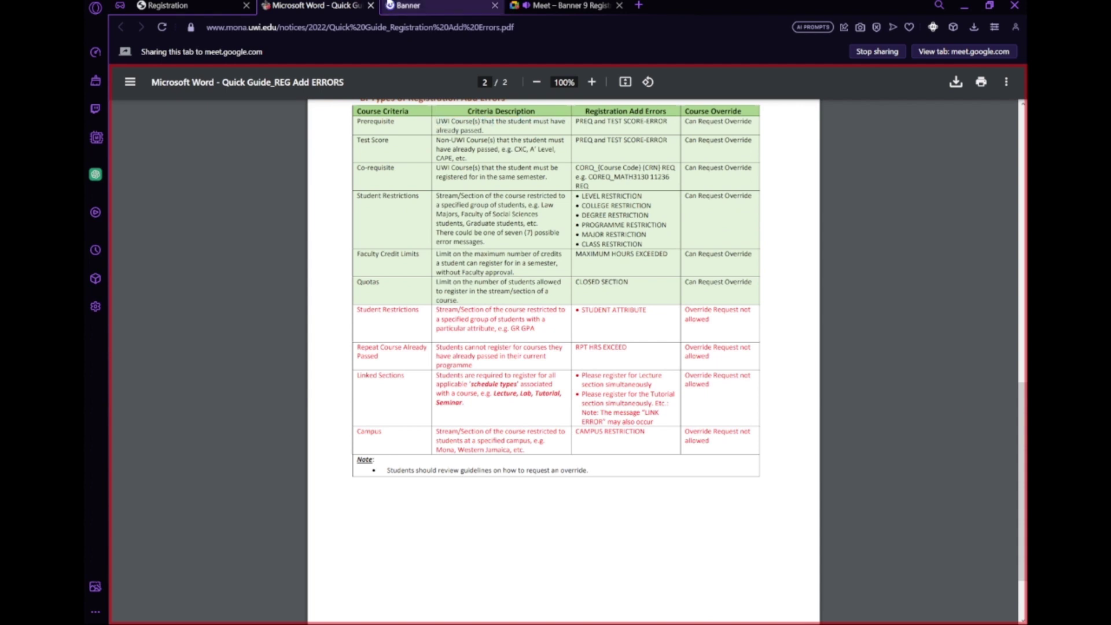
# Admit the participant asking to join, then bring the Types of Registration Add Errors table into view.
pyautogui.click(426, 5)
pyautogui.click(564, 5)
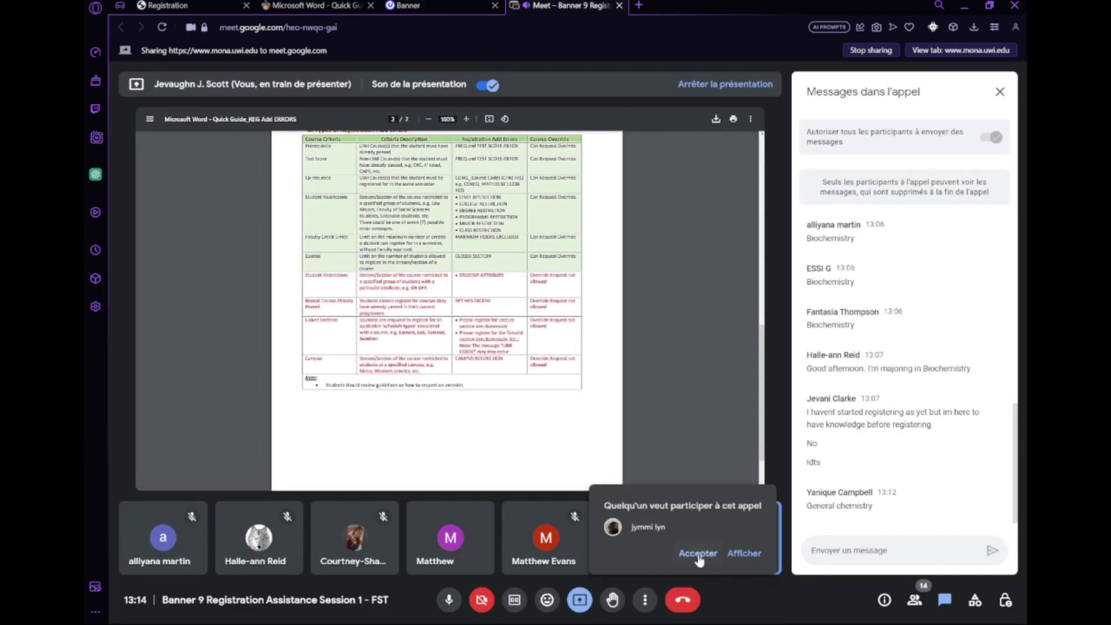
pyautogui.click(698, 553)
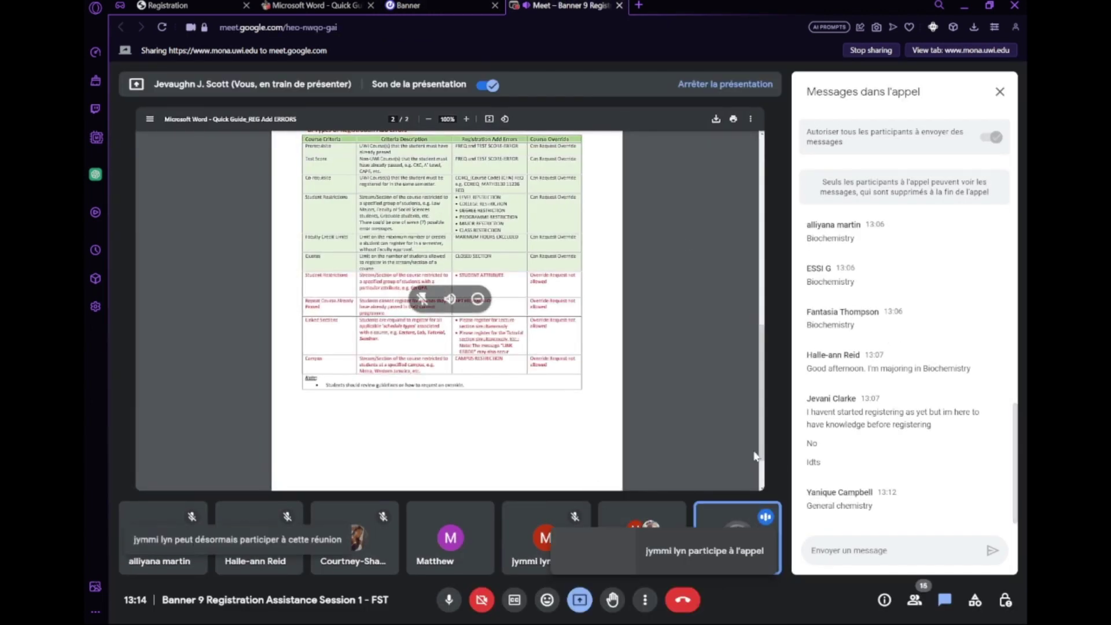
pyautogui.click(325, 4)
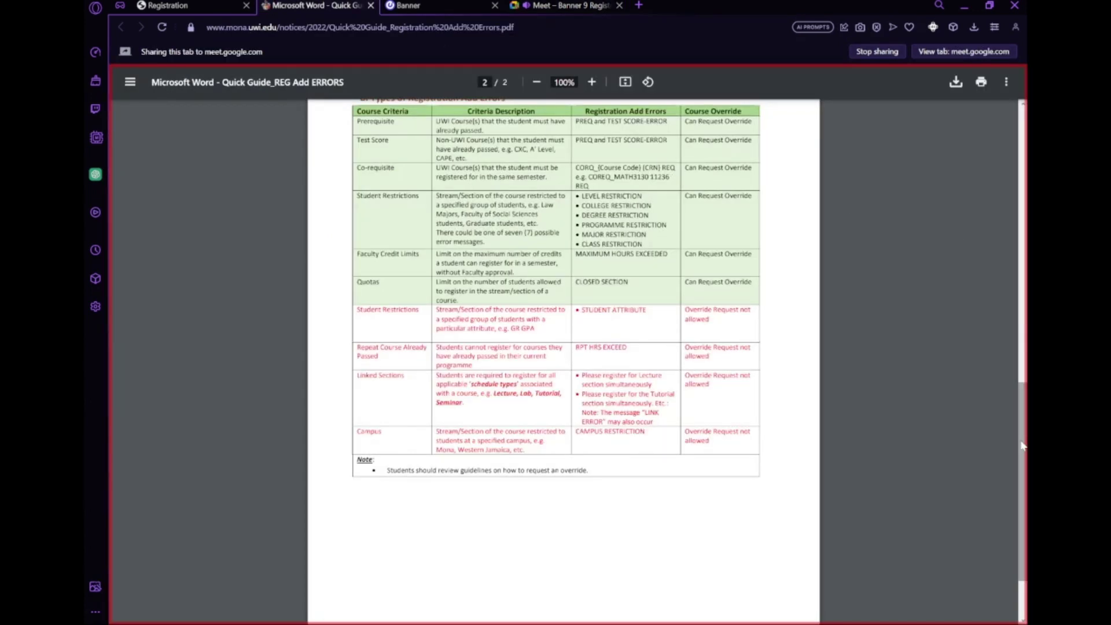
pyautogui.moveTo(1026, 449); pyautogui.dragTo(1025, 400)
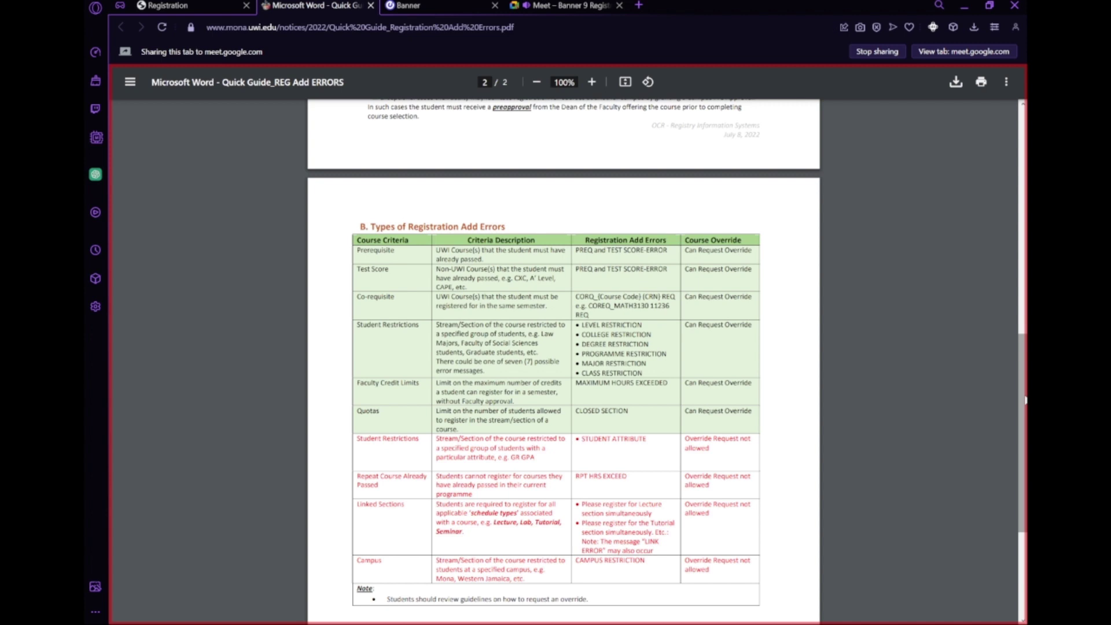
pyautogui.click(583, 5)
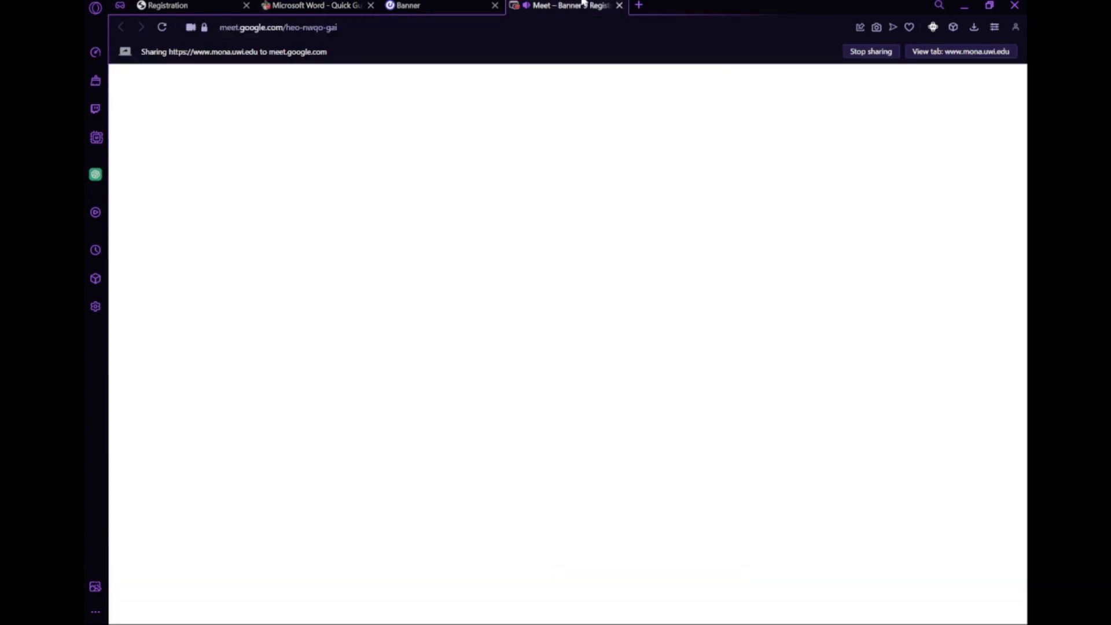
# Switch between the Add Errors guide, Register for Classes and Meet tabs to follow the chat.
pyautogui.moveTo(710, 301)
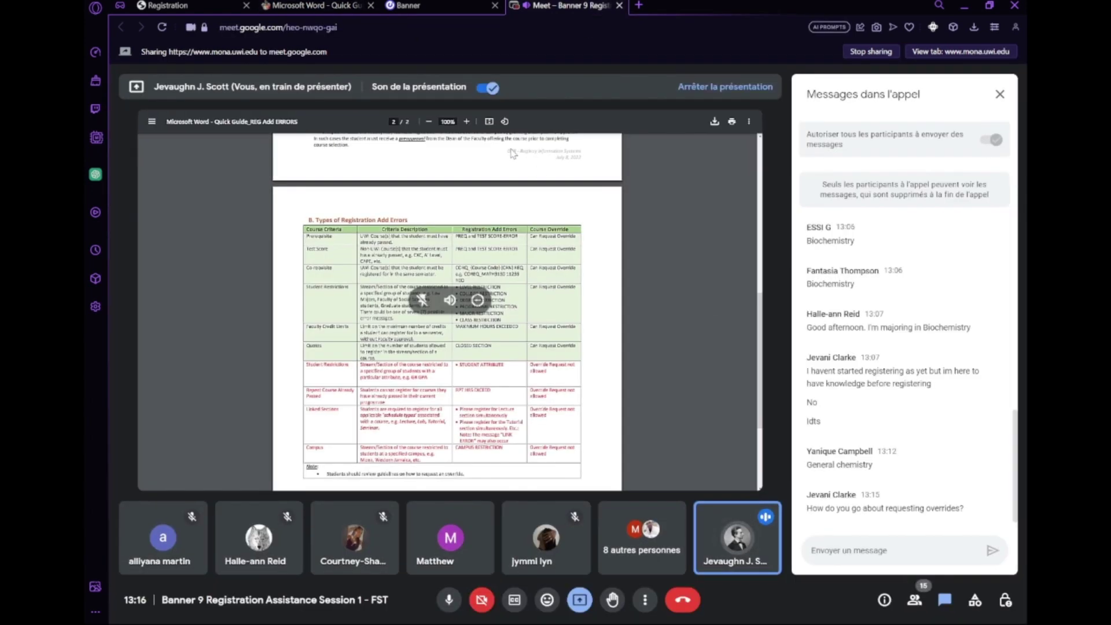
pyautogui.click(389, 5)
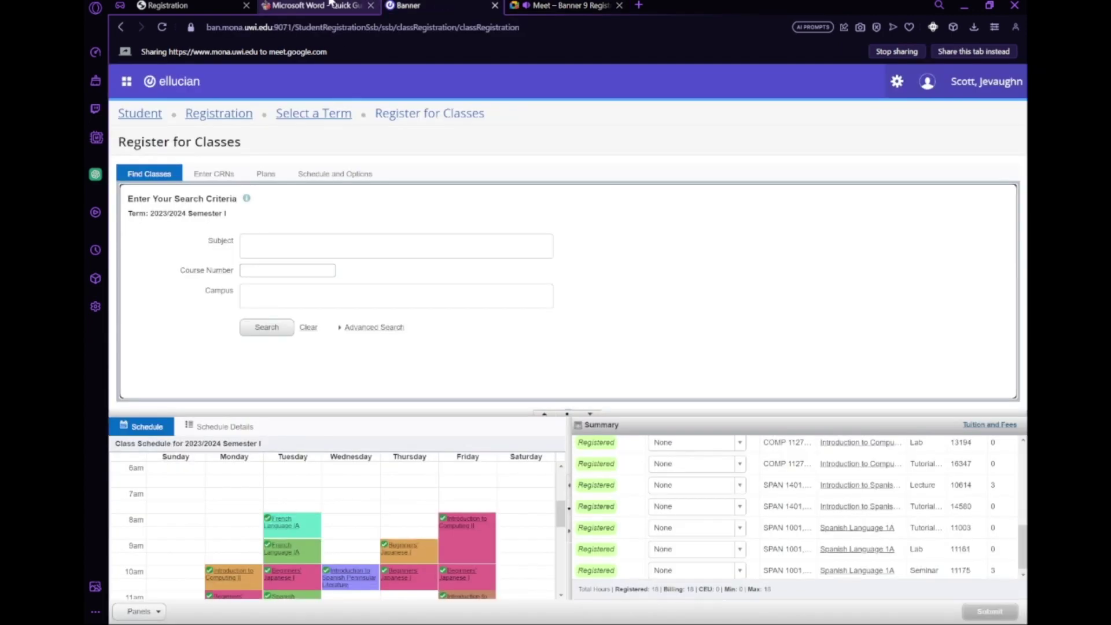
pyautogui.click(375, 5)
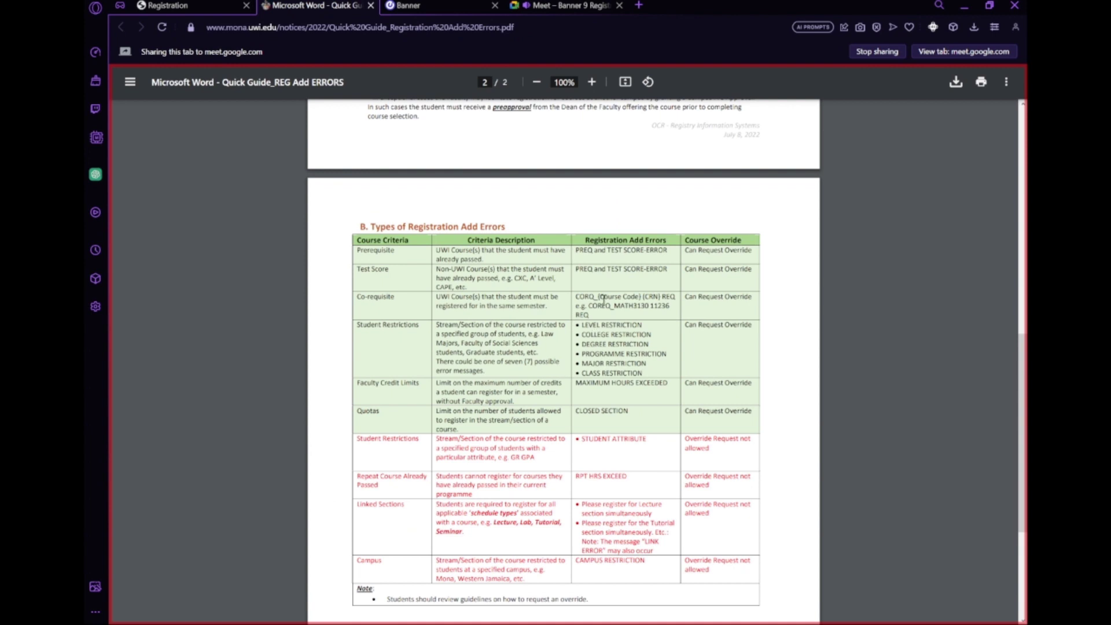
pyautogui.click(561, 5)
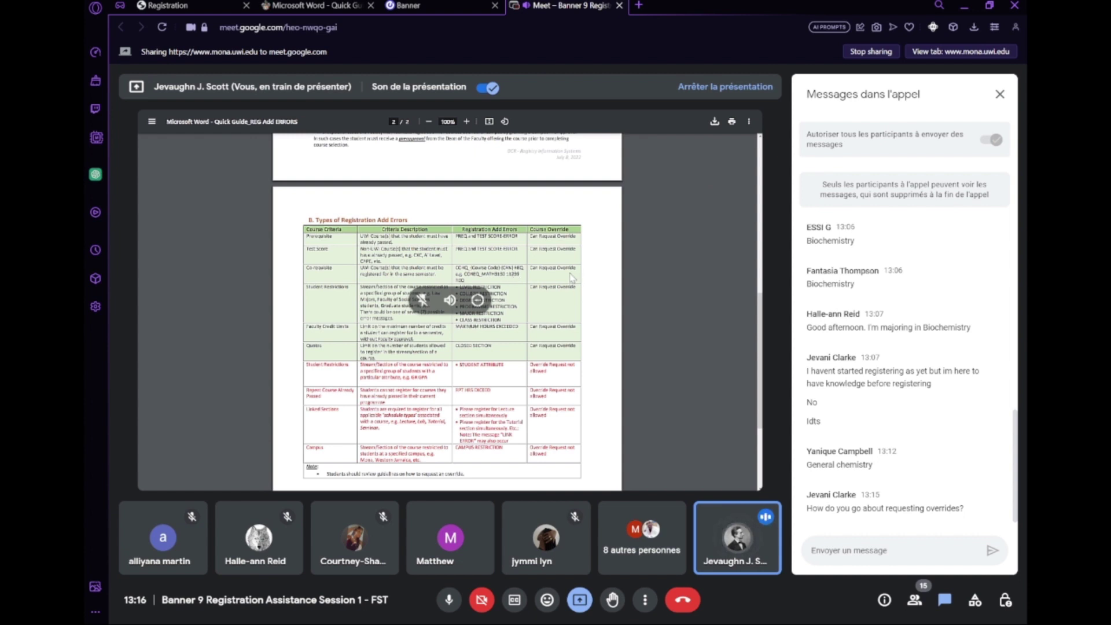
pyautogui.hotkey('ctrl', '2')
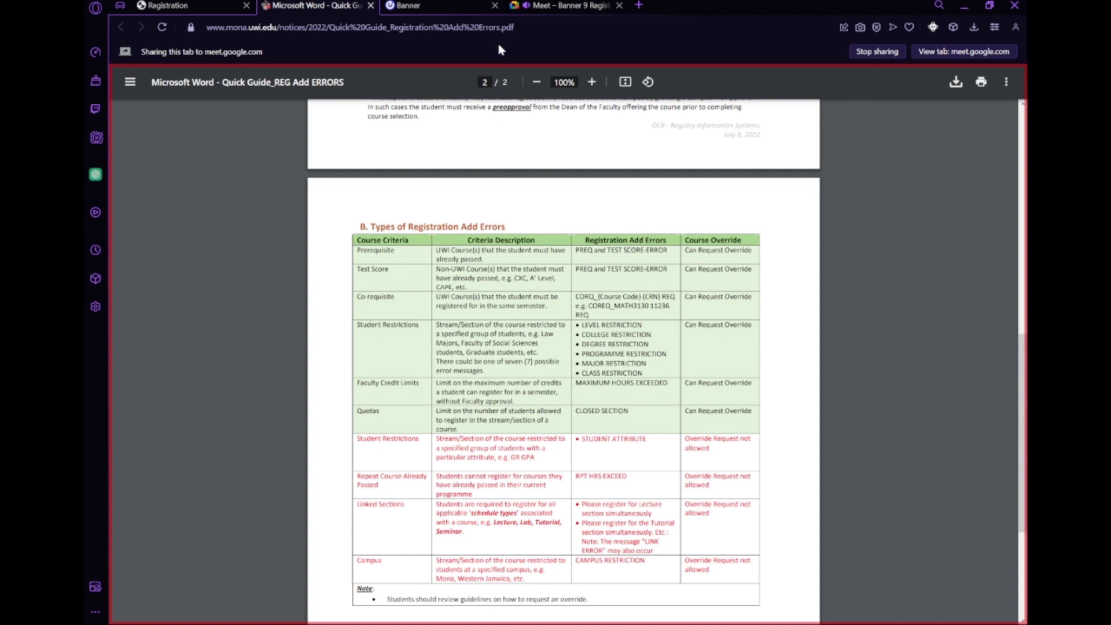
pyautogui.click(571, 5)
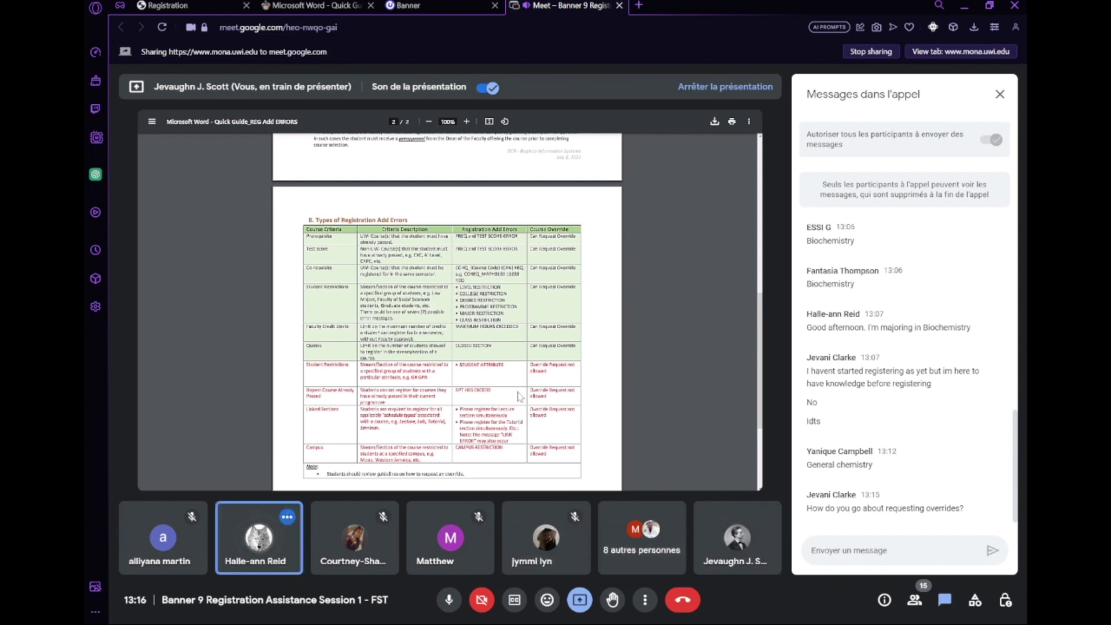
pyautogui.click(310, 6)
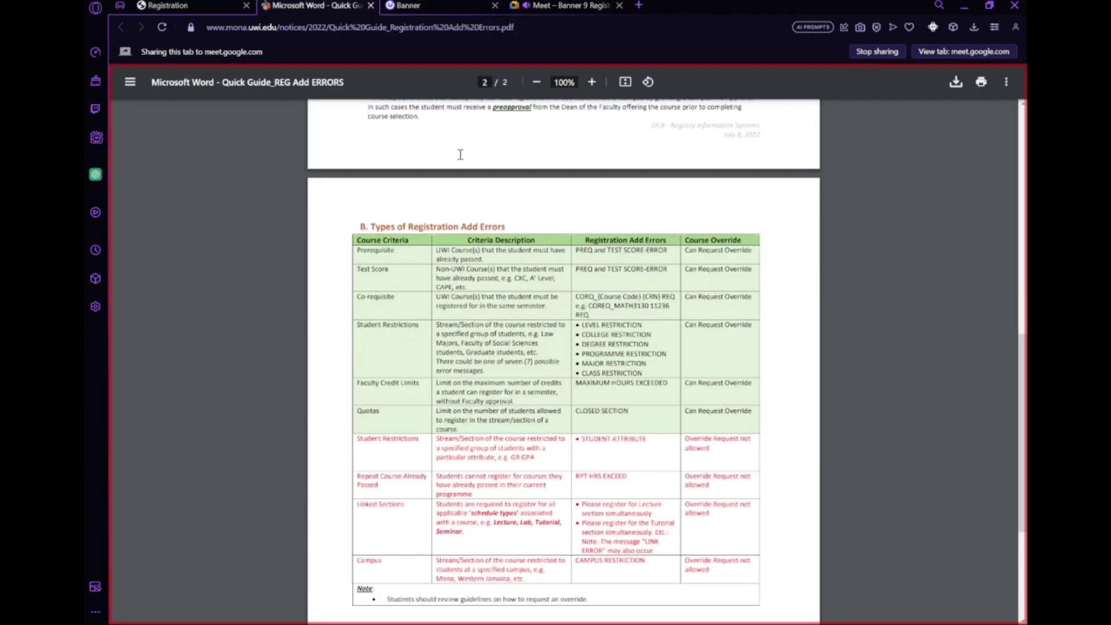
# Share the Banner Register for Classes tab to the call instead of the guide.
pyautogui.click(453, 5)
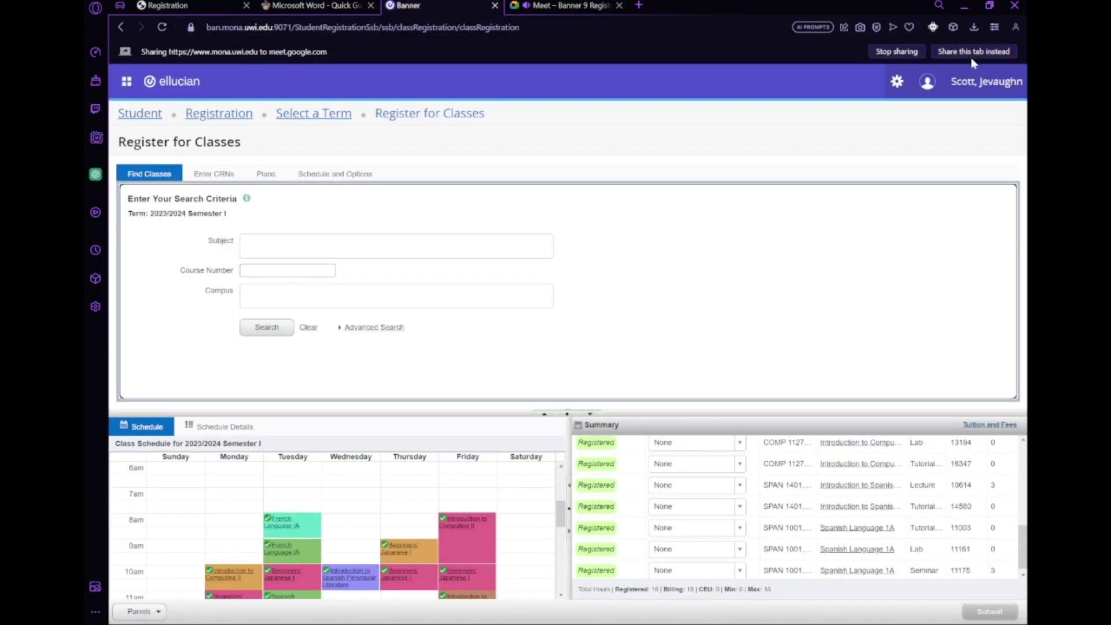
pyautogui.click(596, 4)
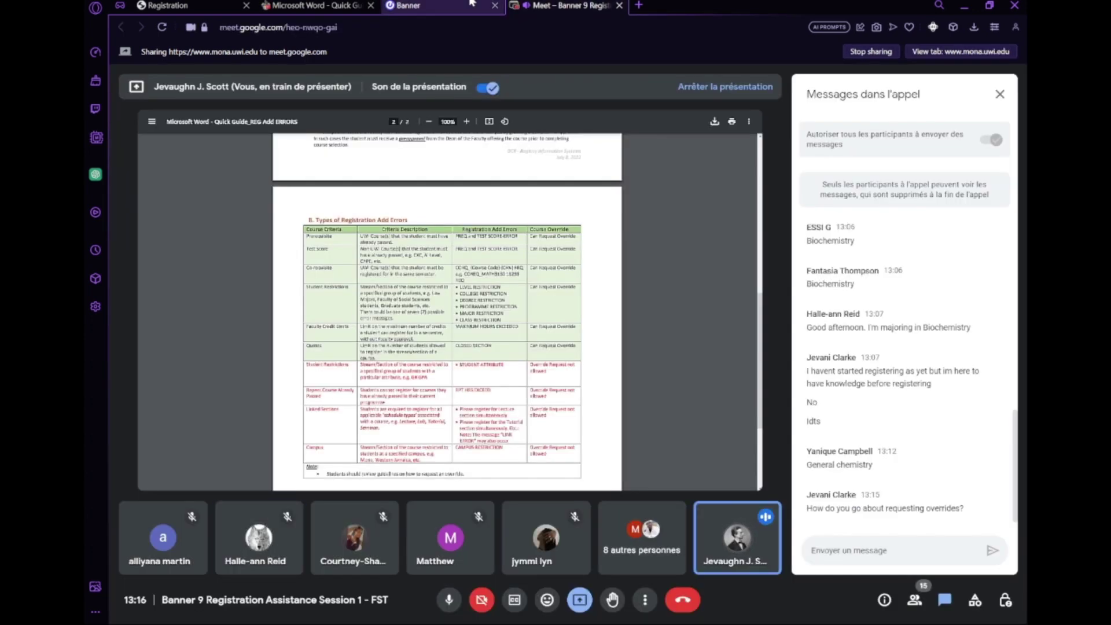
pyautogui.click(472, 5)
pyautogui.click(974, 52)
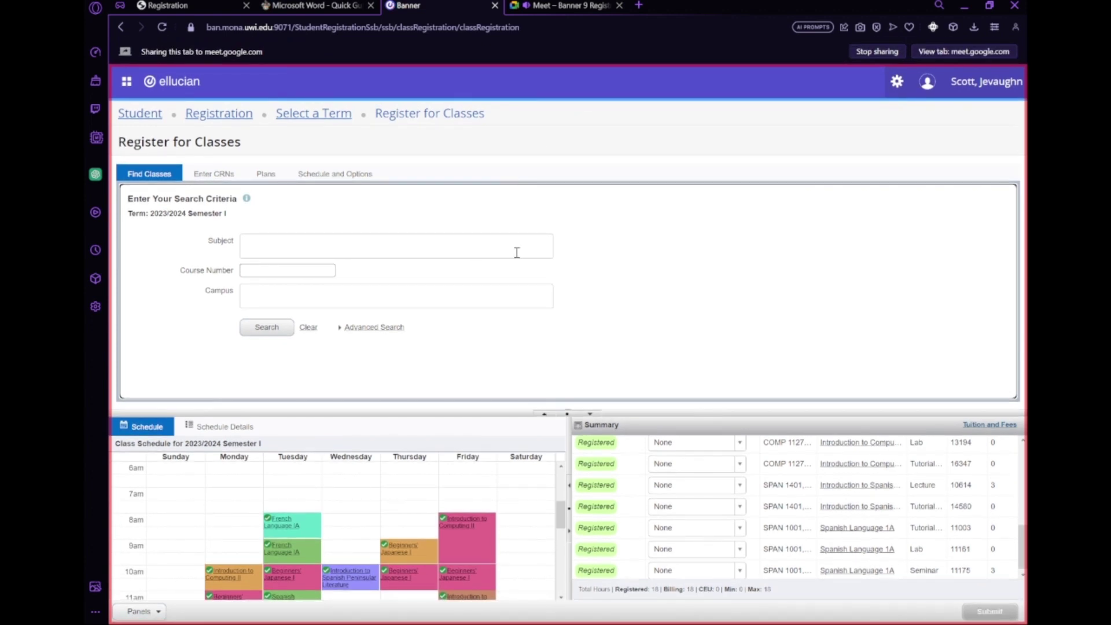
# Search classes for Subject LING - Linguistics, Course Number 1819, Campus Mona.
pyautogui.click(518, 250)
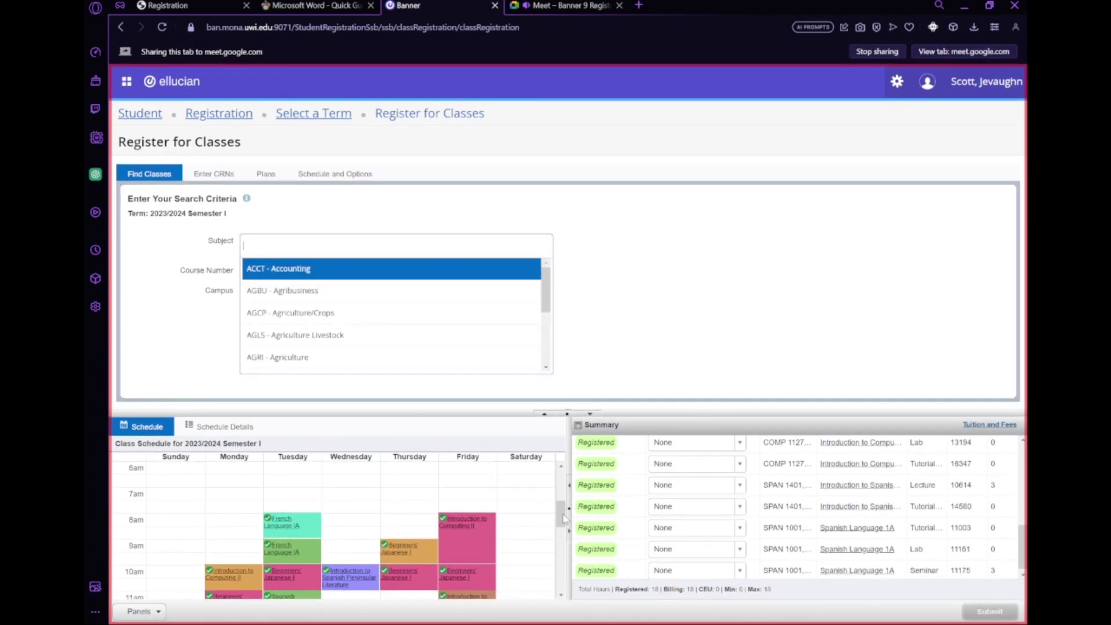
pyautogui.click(361, 246)
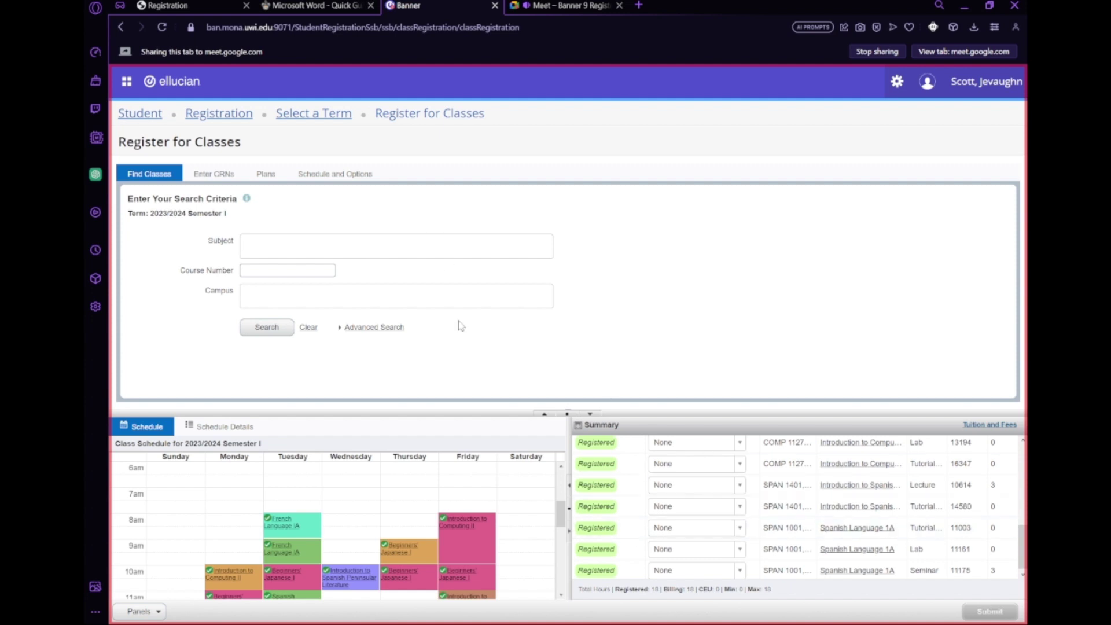
pyautogui.write('ling')
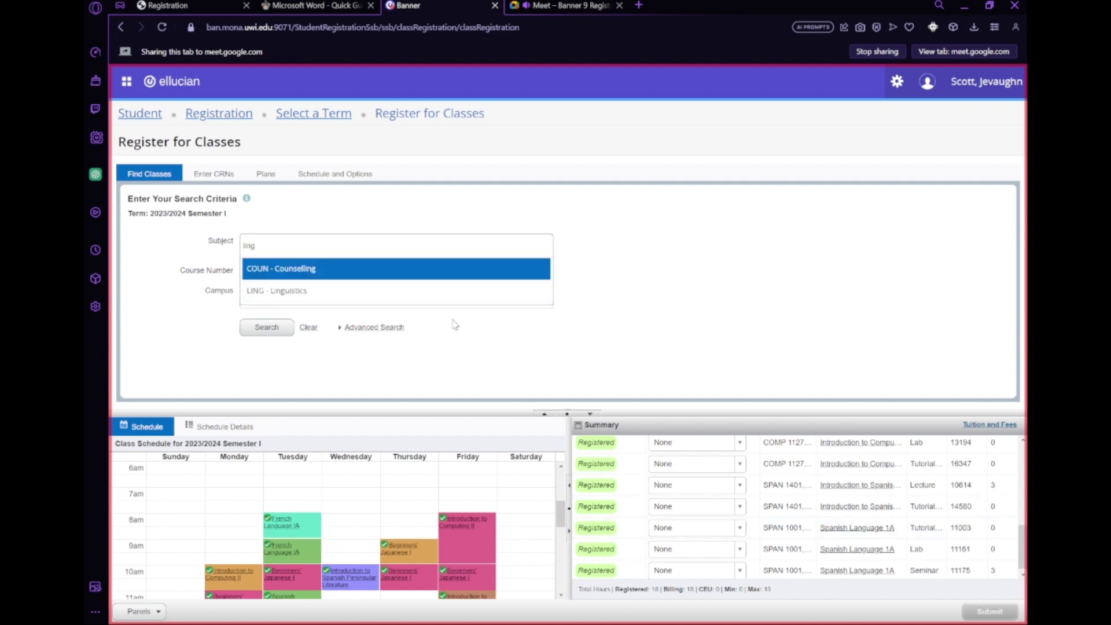
pyautogui.click(307, 288)
pyautogui.click(277, 267)
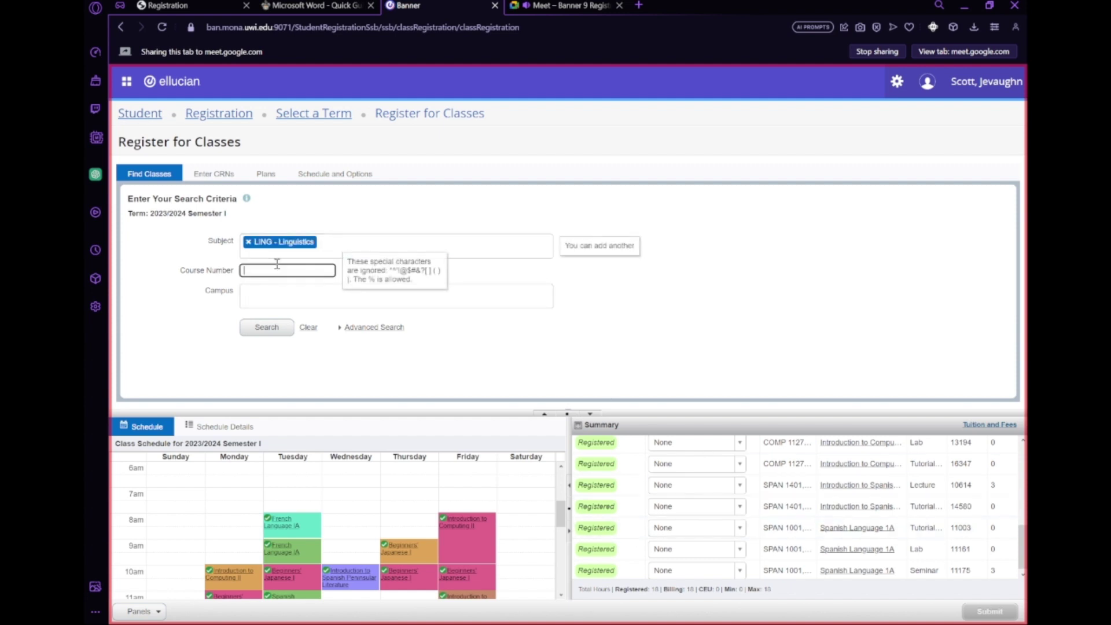
pyautogui.write('1819')
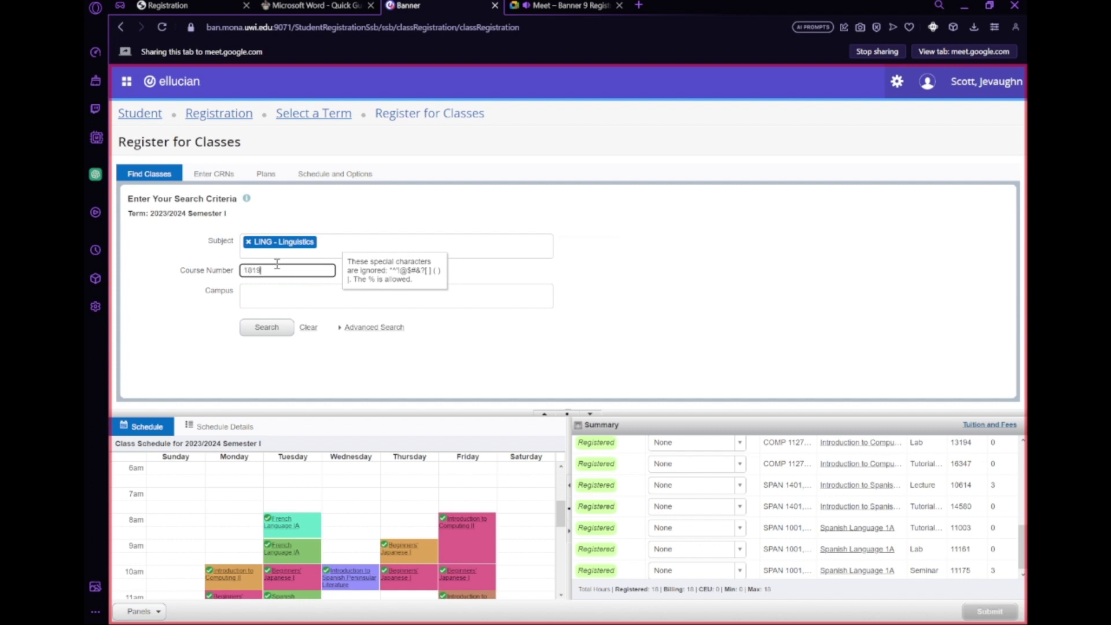
pyautogui.click(283, 296)
pyautogui.click(276, 320)
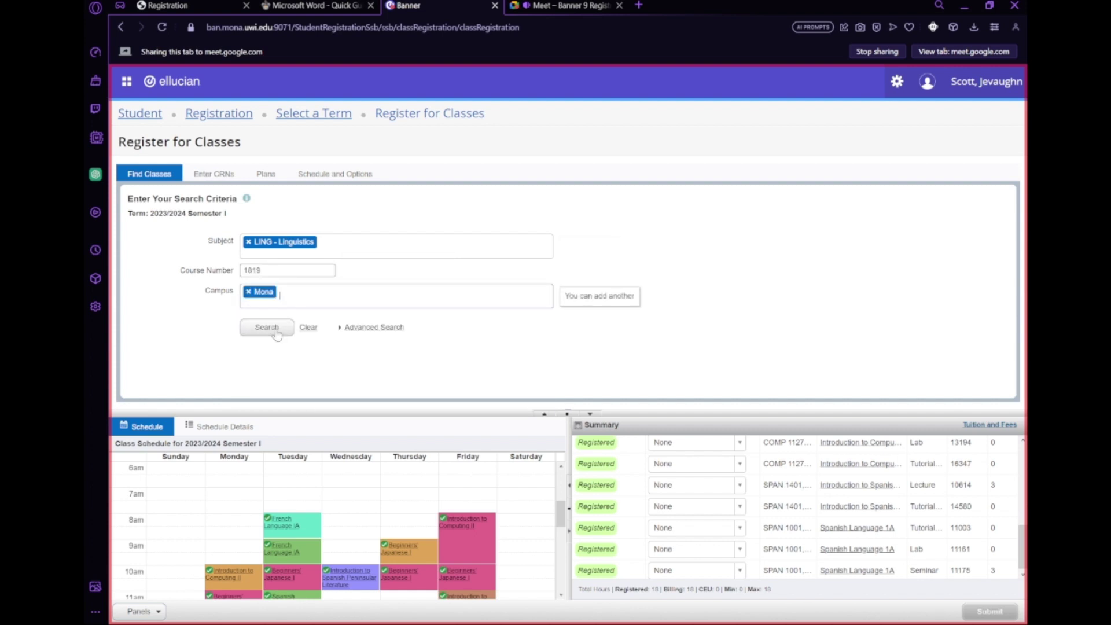
pyautogui.click(276, 330)
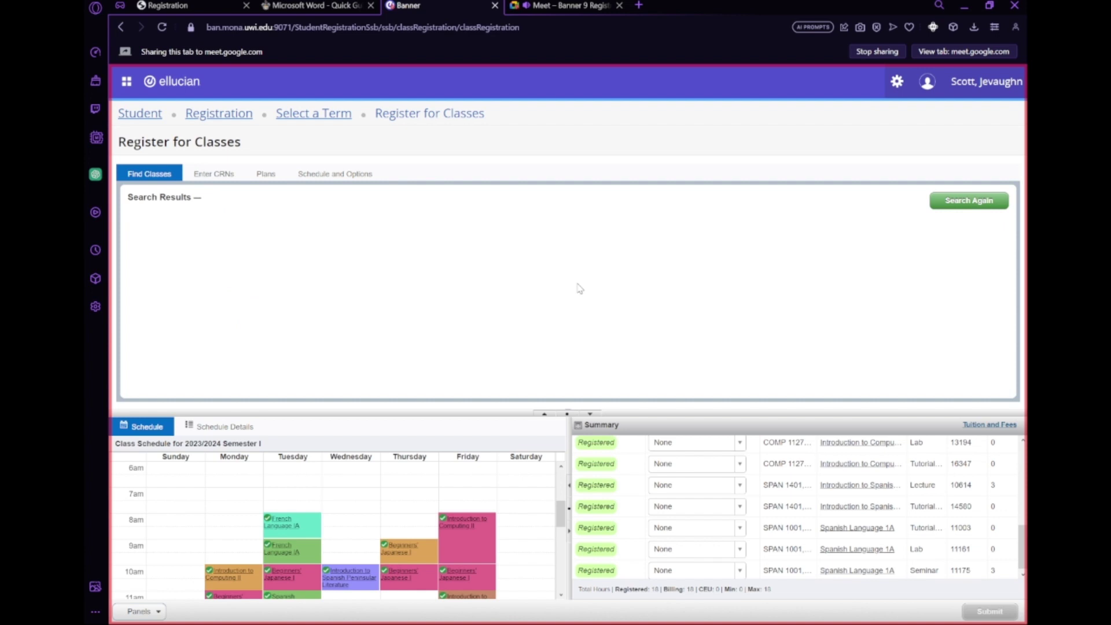
# Return to the criteria and rerun the LING 1819 Mona search, still finding 0 classes.
pyautogui.click(990, 201)
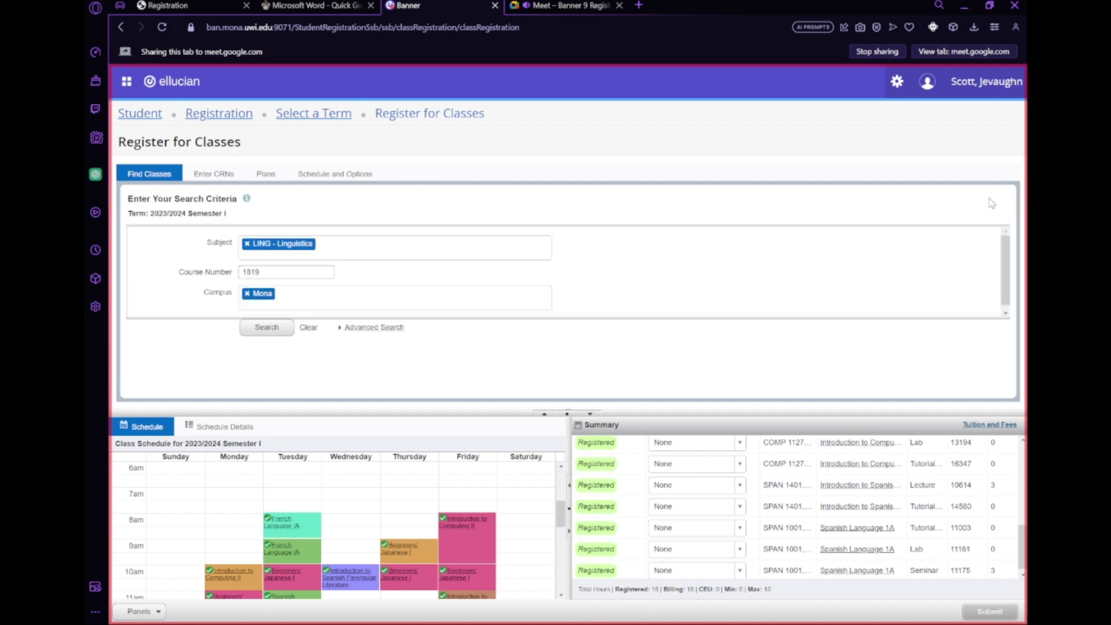
pyautogui.click(262, 325)
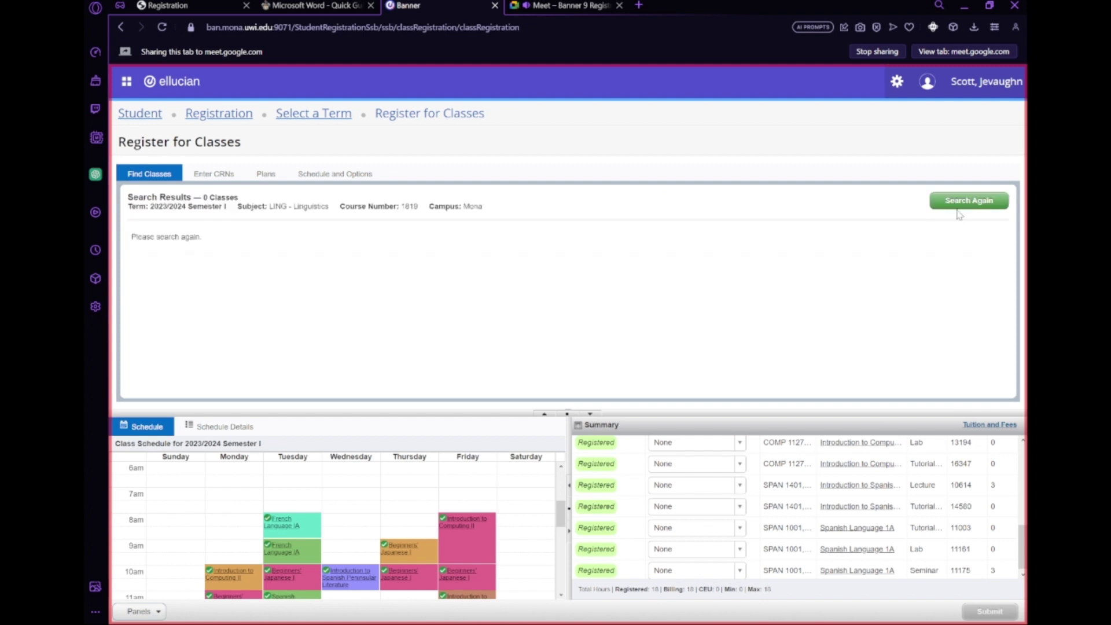
pyautogui.click(960, 206)
pyautogui.click(280, 328)
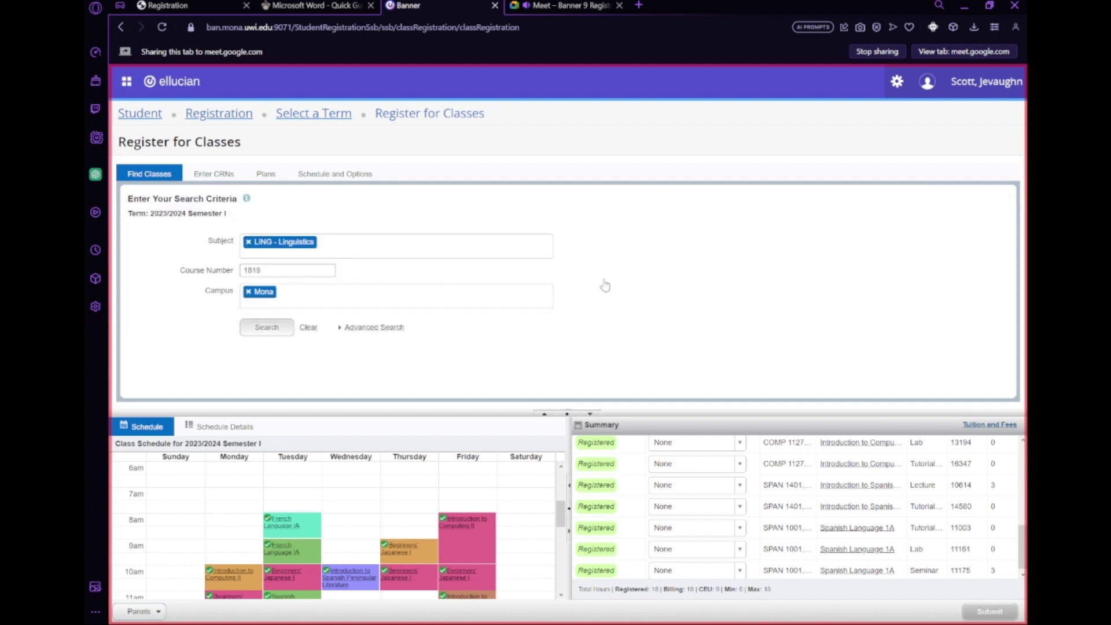
# Recover from the server error by reloading, returning to the registration home page, and reopening Register for Classes.
pyautogui.click(951, 205)
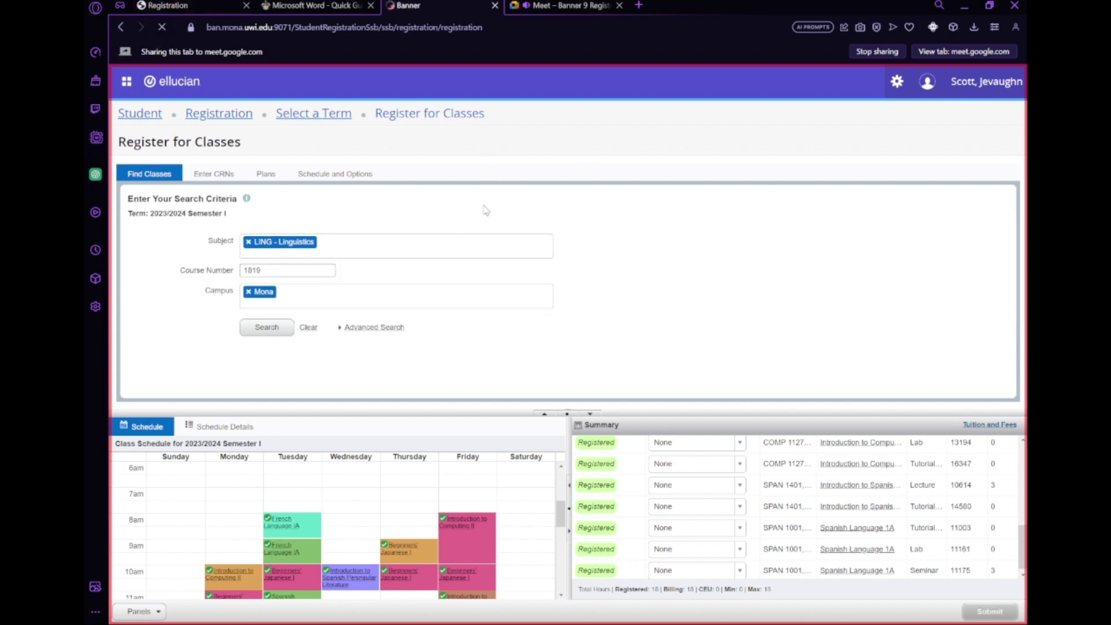
pyautogui.click(162, 28)
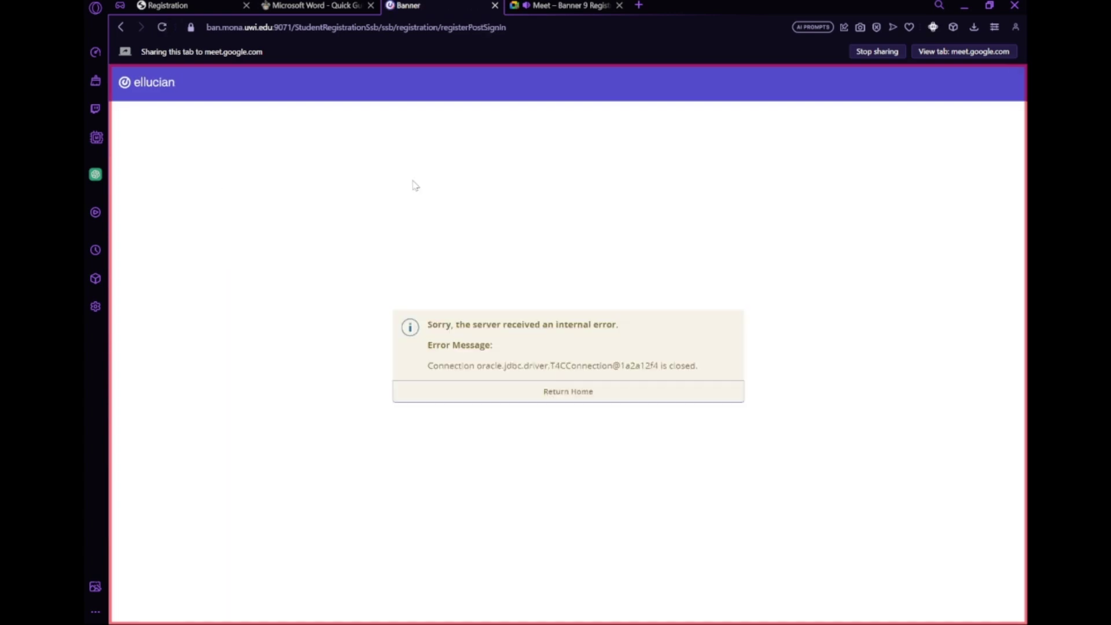
pyautogui.click(550, 398)
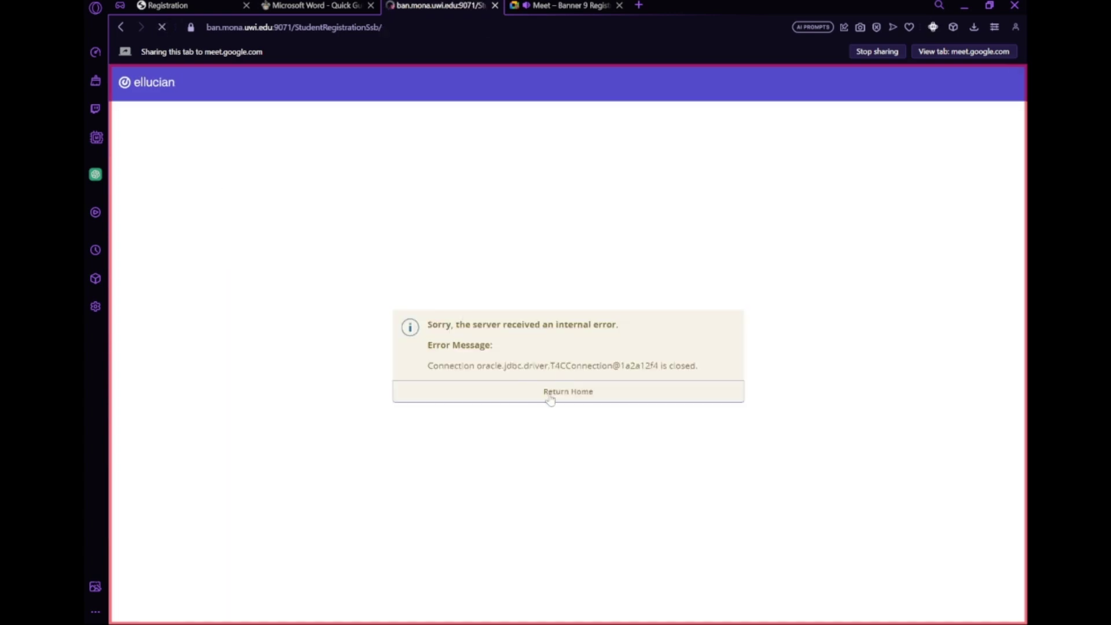
pyautogui.click(606, 219)
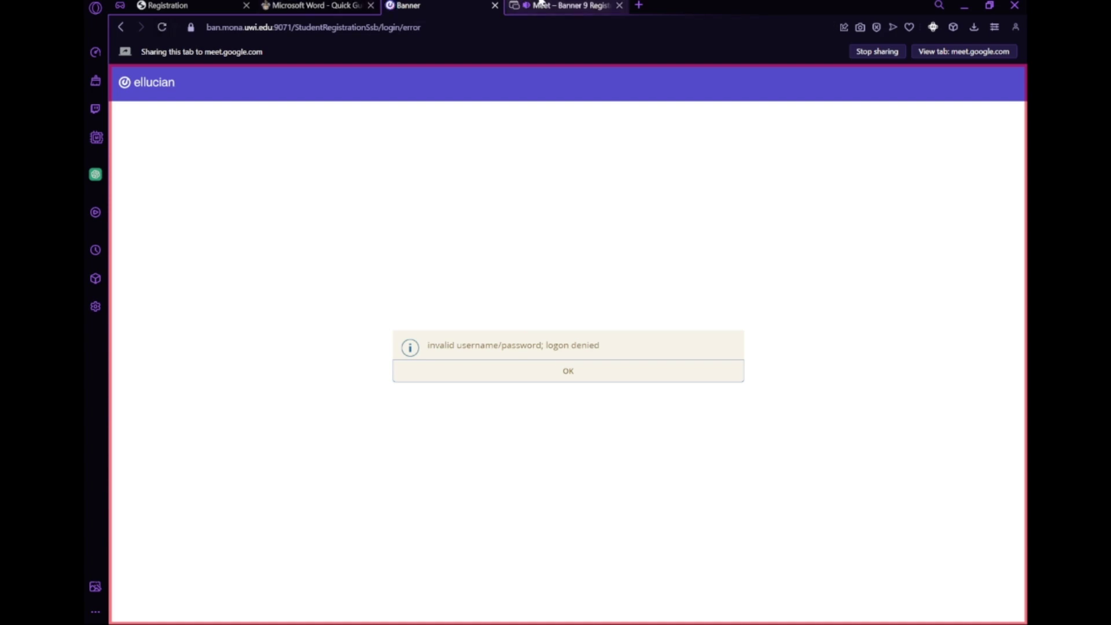
# Share the registration menu tab, open Banner 9 Registration - Add/Drop Courses, and share that new tab.
pyautogui.click(333, 5)
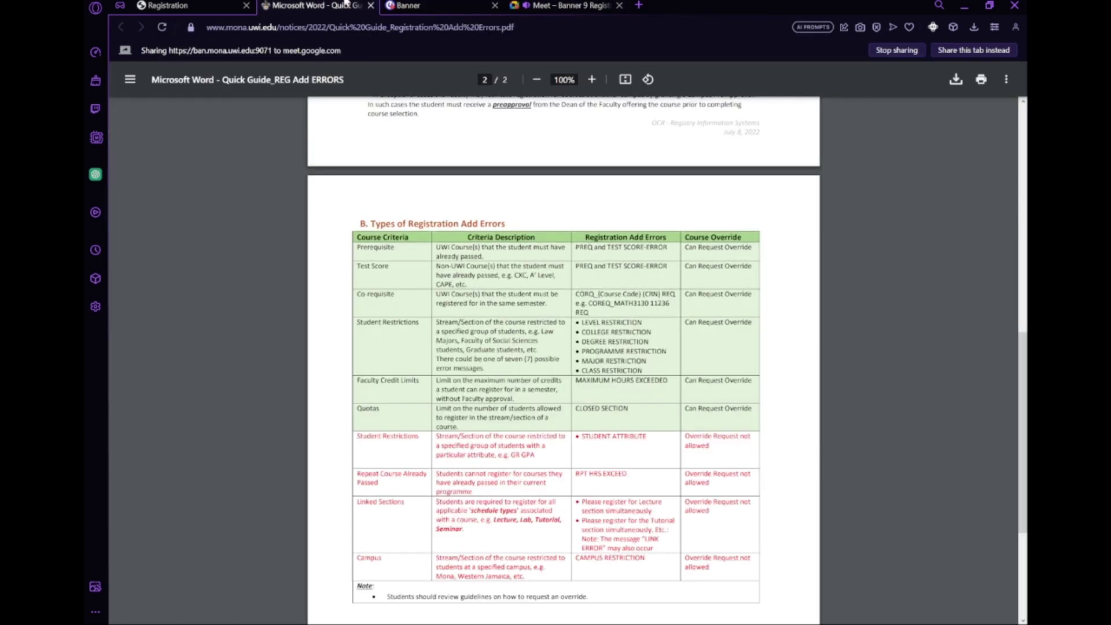
pyautogui.click(168, 5)
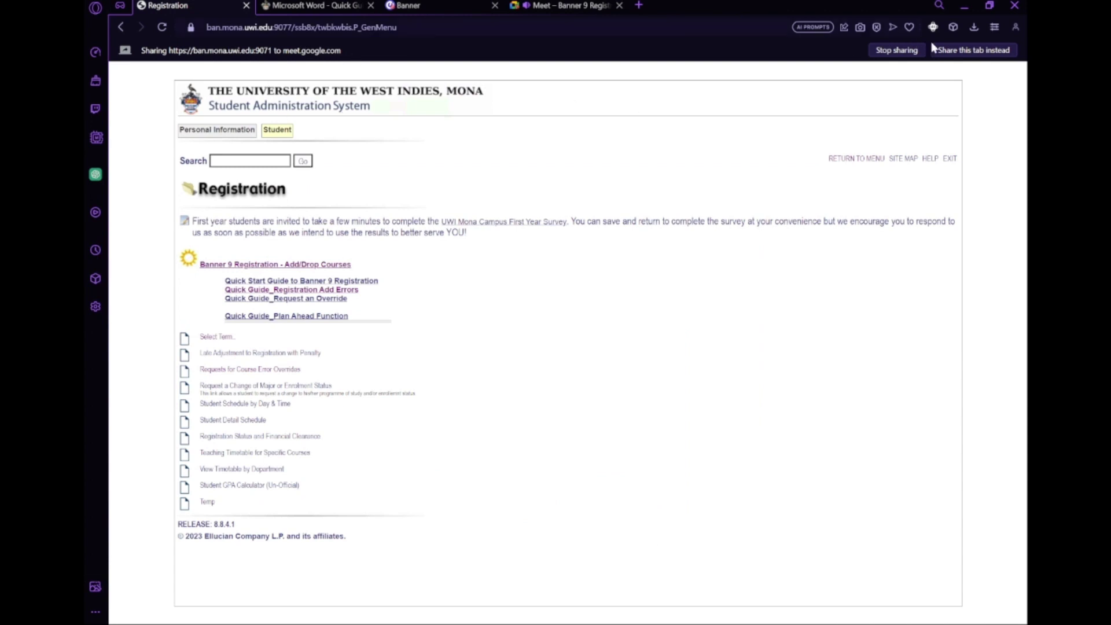
pyautogui.click(941, 50)
pyautogui.click(329, 268)
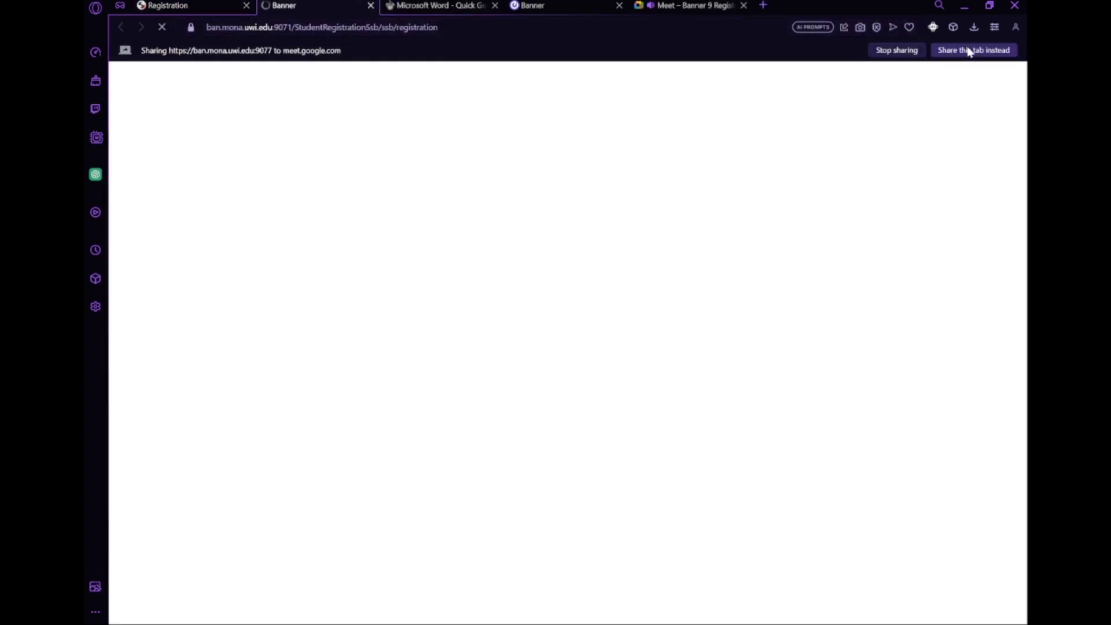
pyautogui.click(969, 51)
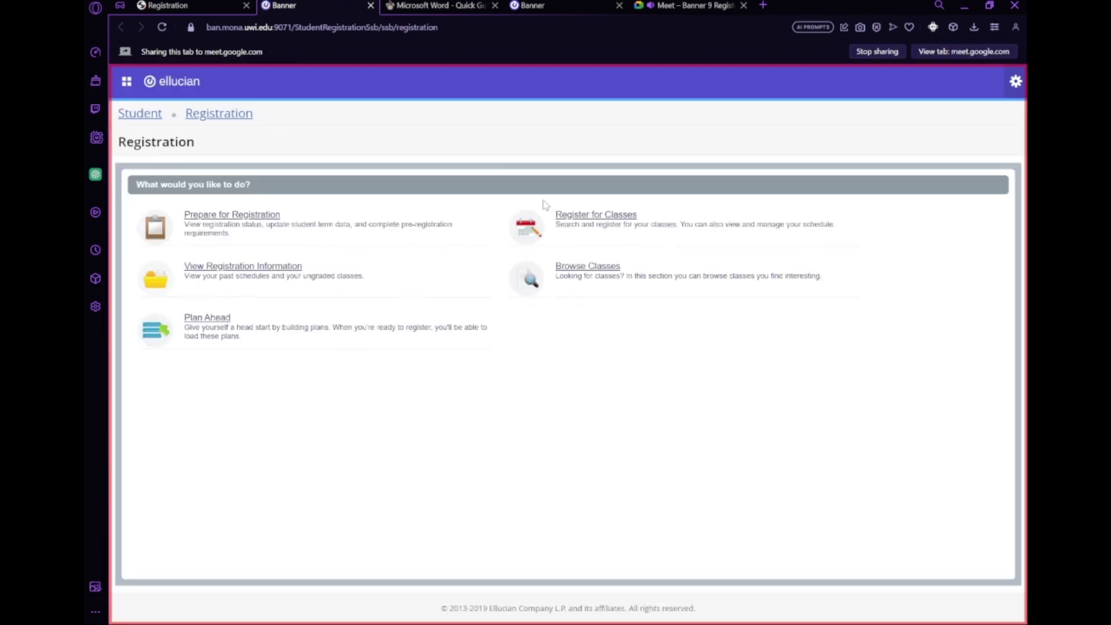
# Start Register for Classes for 2023/2024 Semester I and begin the class search by Subject.
pyautogui.click(546, 219)
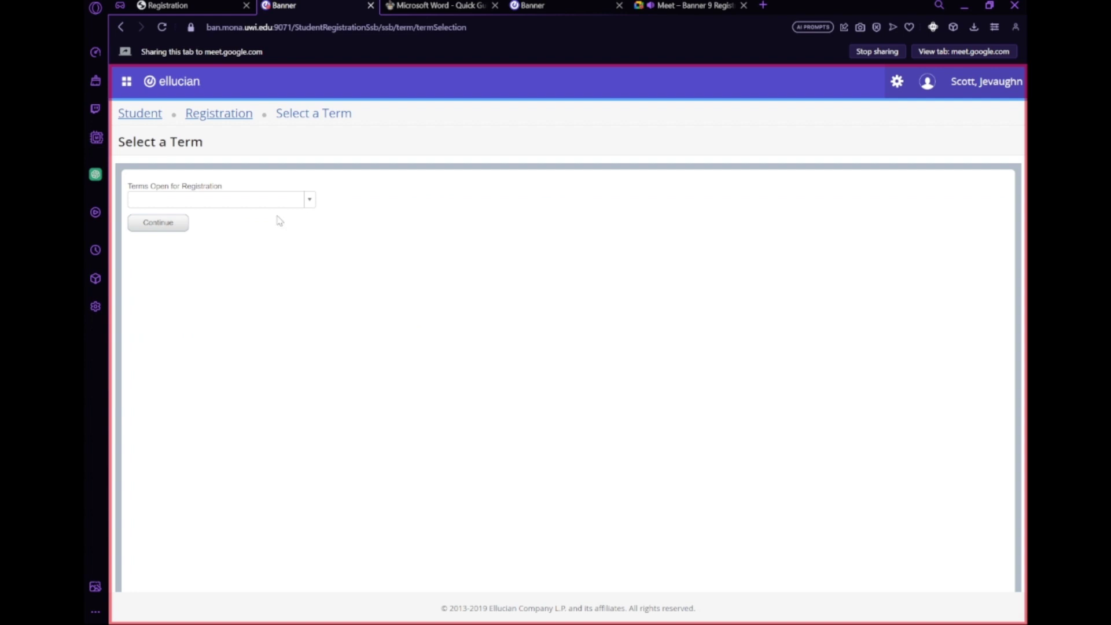
pyautogui.click(261, 206)
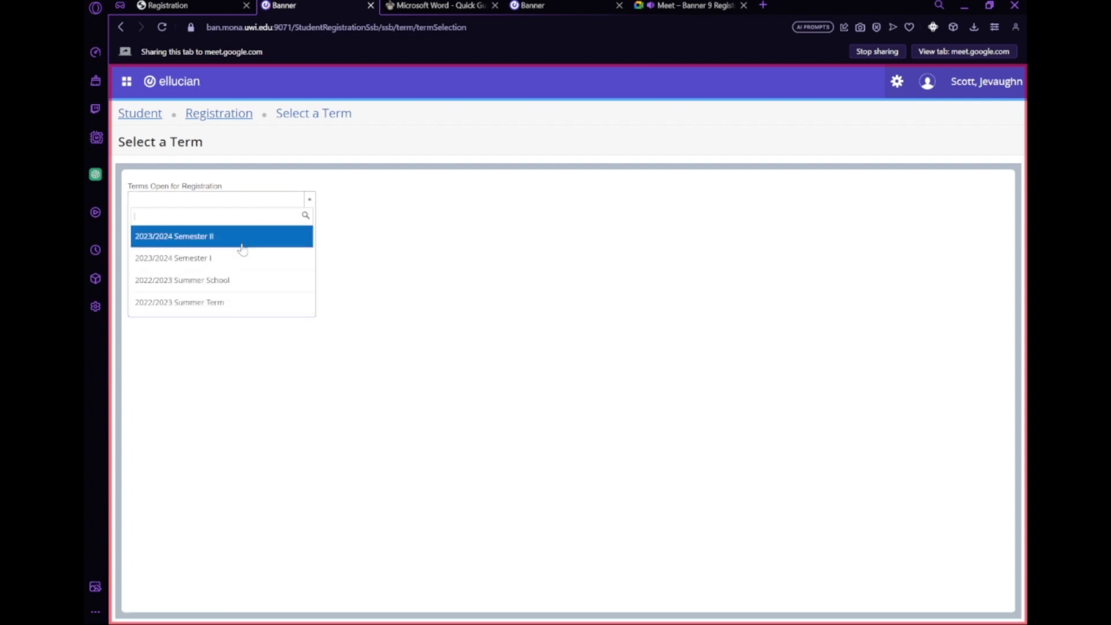
pyautogui.click(243, 256)
pyautogui.click(153, 232)
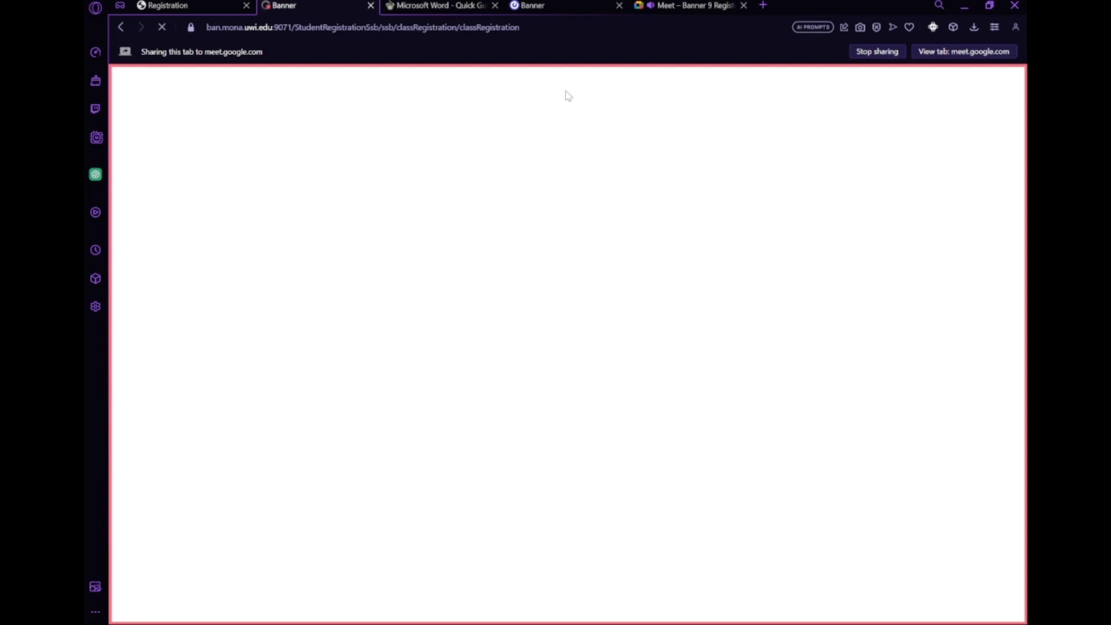
pyautogui.click(377, 244)
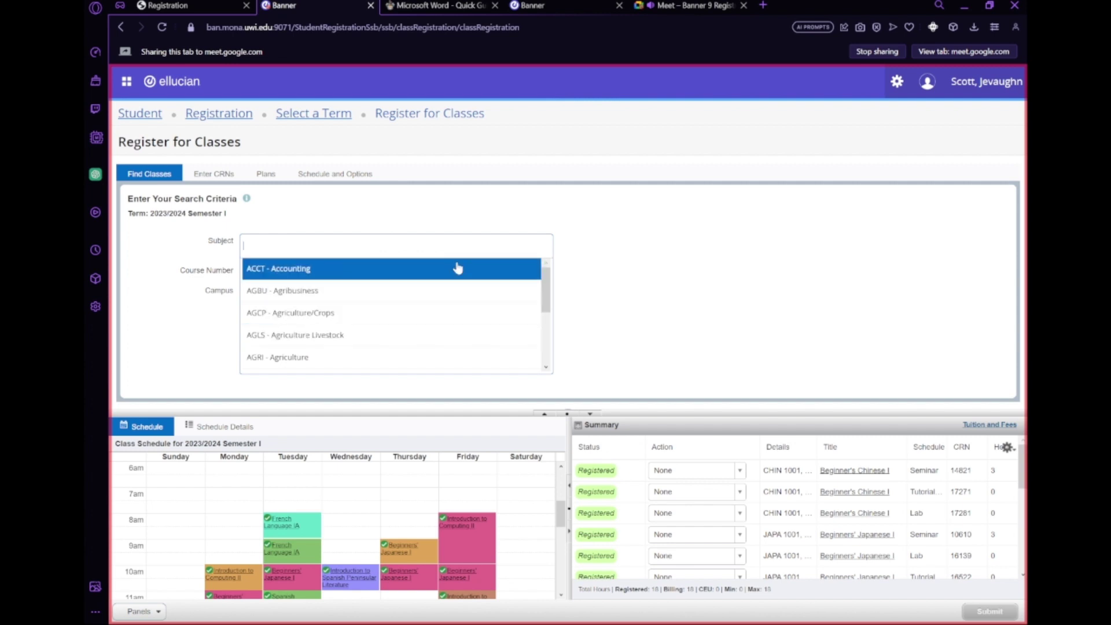
# Search Linguistics at Mona and add LING 1003 lecture CRN 21152 with its tutorial CRN 21467.
pyautogui.write('lin')
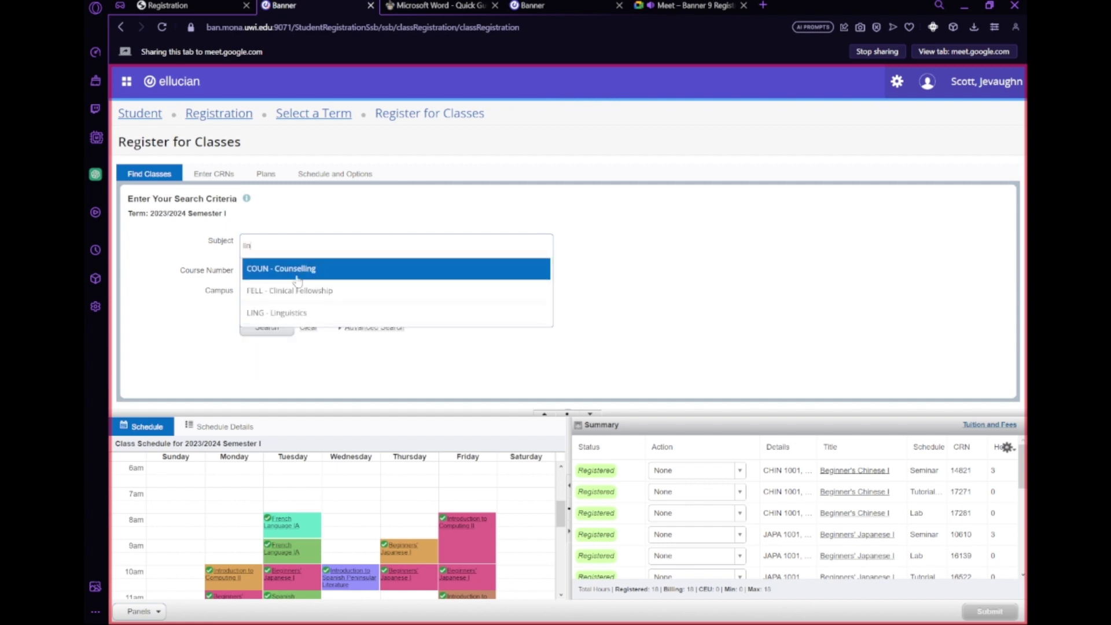
pyautogui.click(272, 313)
pyautogui.click(273, 296)
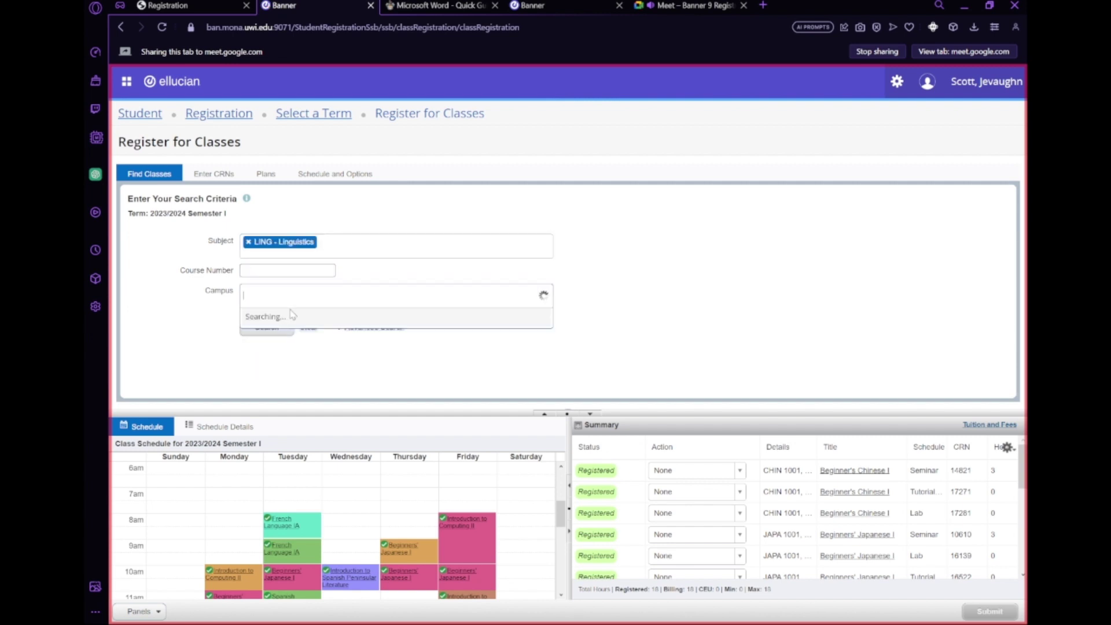
pyautogui.click(281, 323)
pyautogui.click(282, 329)
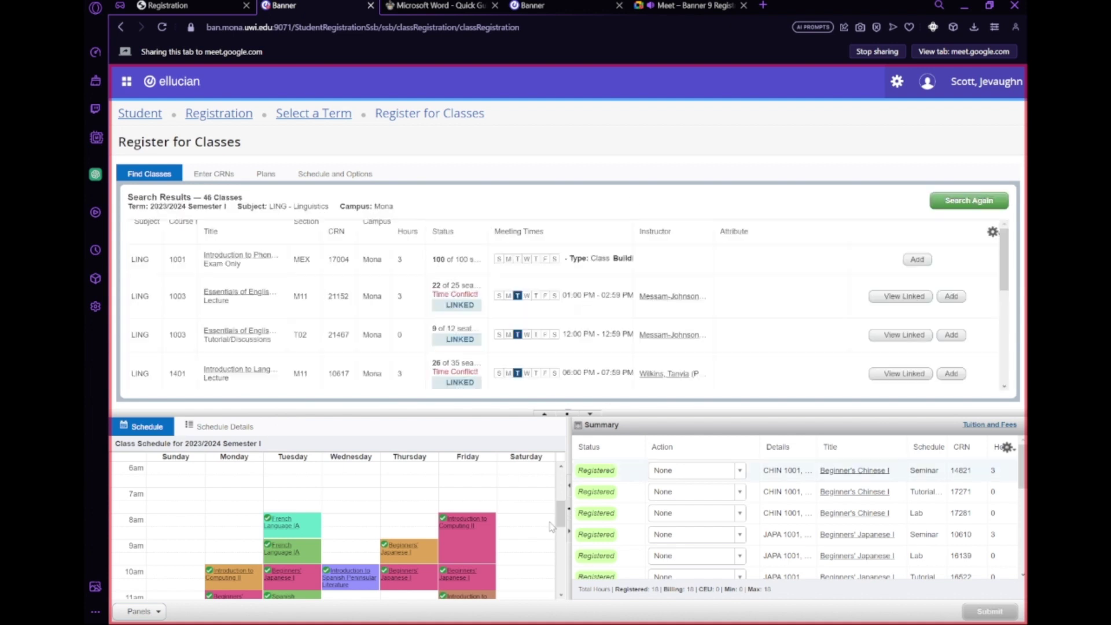
pyautogui.click(919, 300)
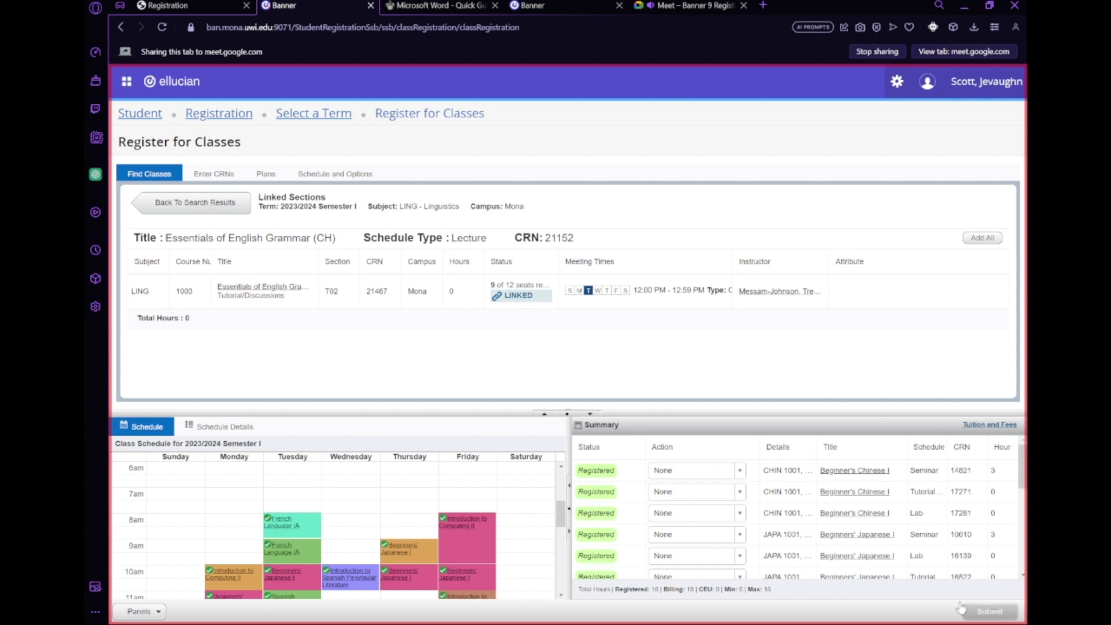
pyautogui.click(982, 238)
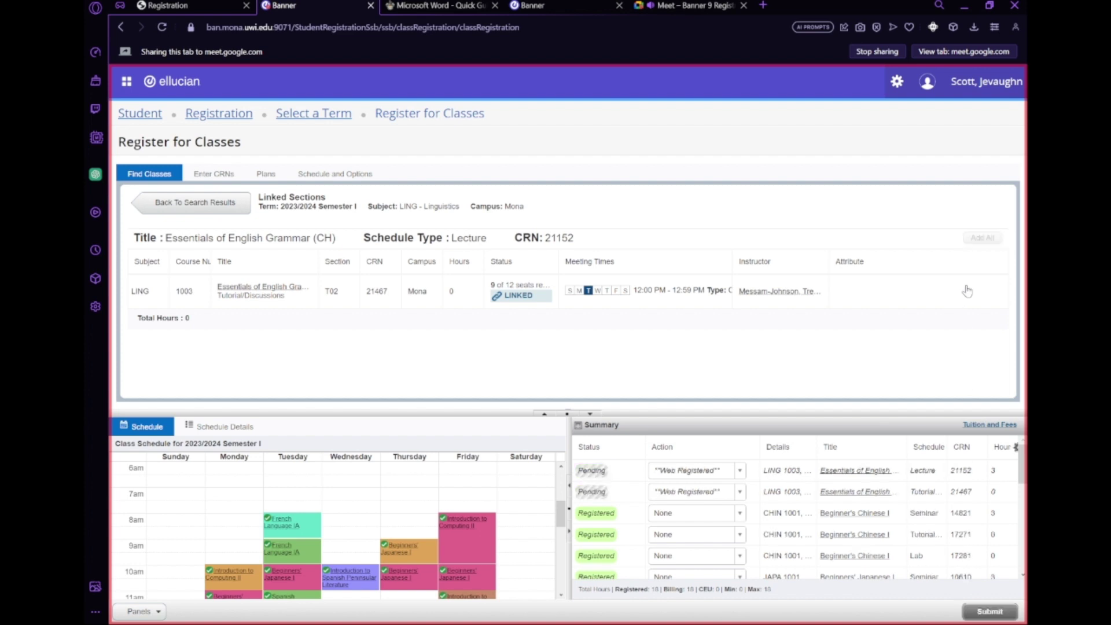
# Submit the pending LING 1003 registration and highlight the 18 registered and 18 maximum hours.
pyautogui.click(987, 613)
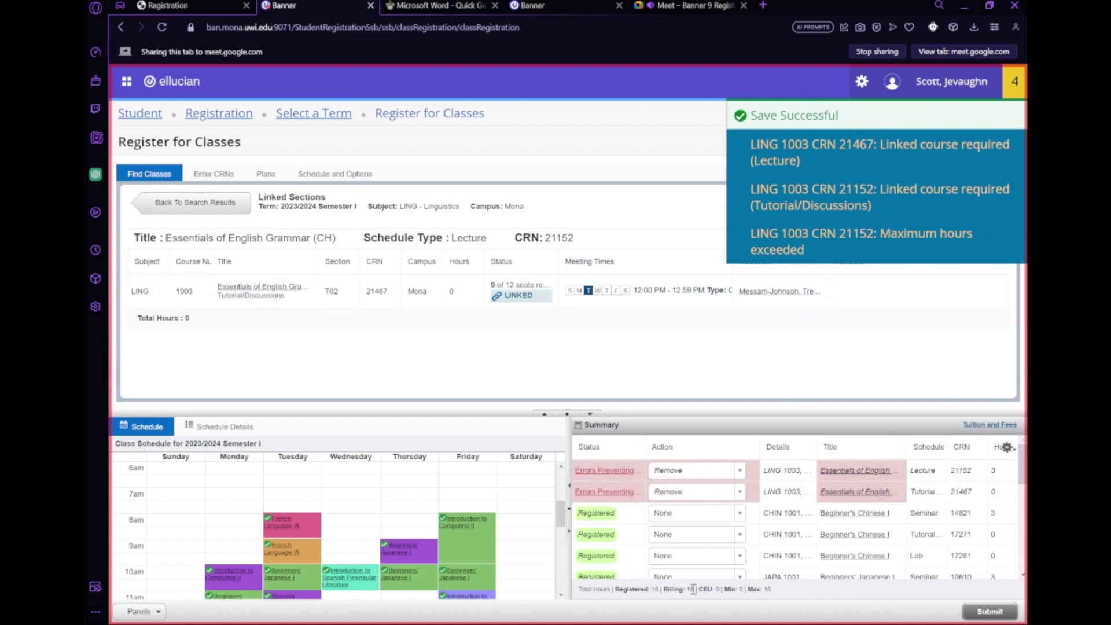
pyautogui.moveTo(659, 589); pyautogui.dragTo(627, 596)
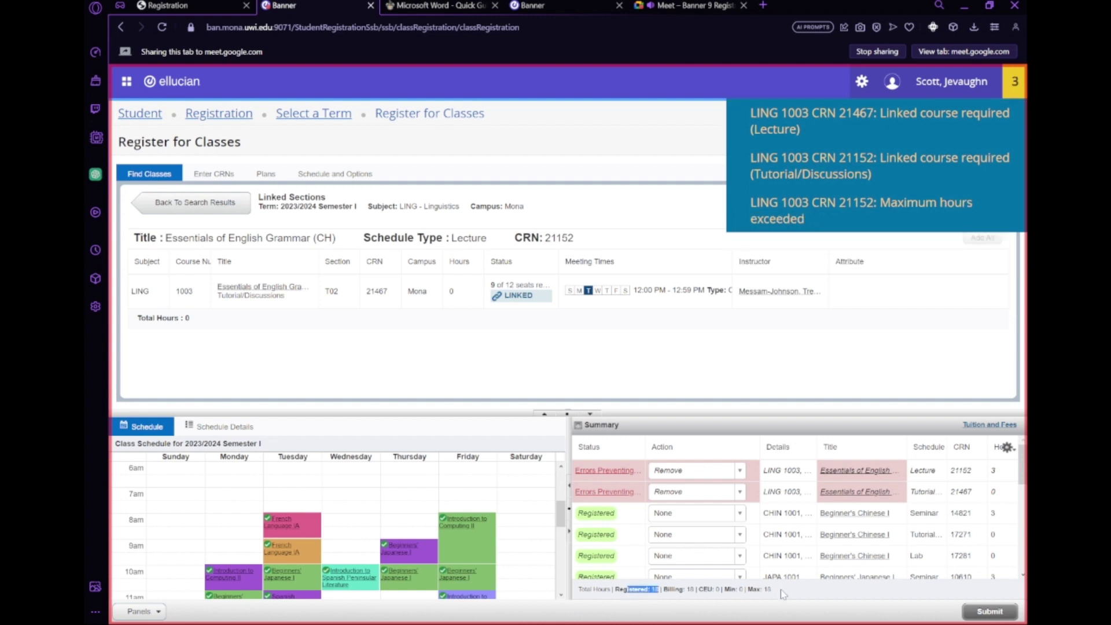
pyautogui.moveTo(775, 595); pyautogui.dragTo(743, 595)
# View and close the Beginner's Chinese I tutorial details, then move to the UWI registration menu tab.
pyautogui.click(883, 535)
pyautogui.click(748, 96)
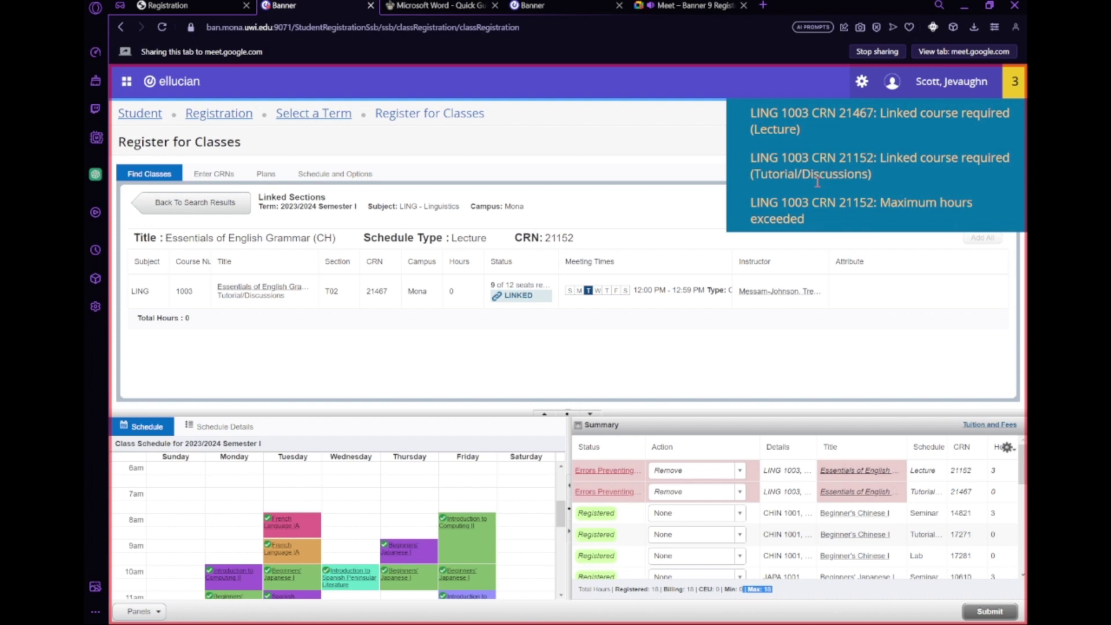
pyautogui.click(168, 5)
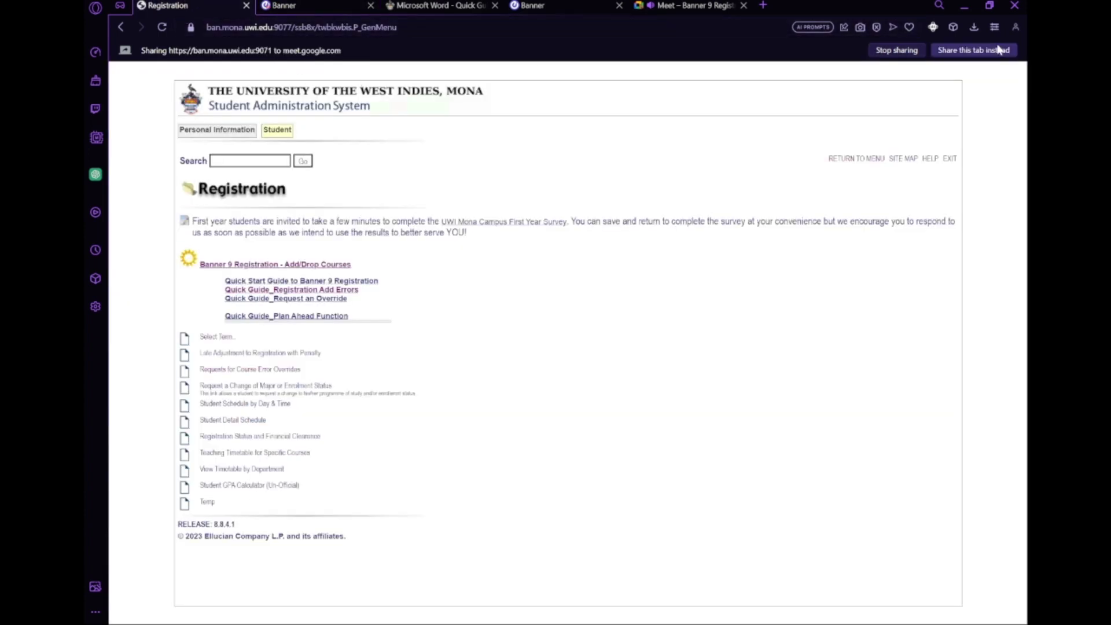
# Share the term selection tab in the meeting and choose 2023/2024 Semester I.
pyautogui.click(992, 50)
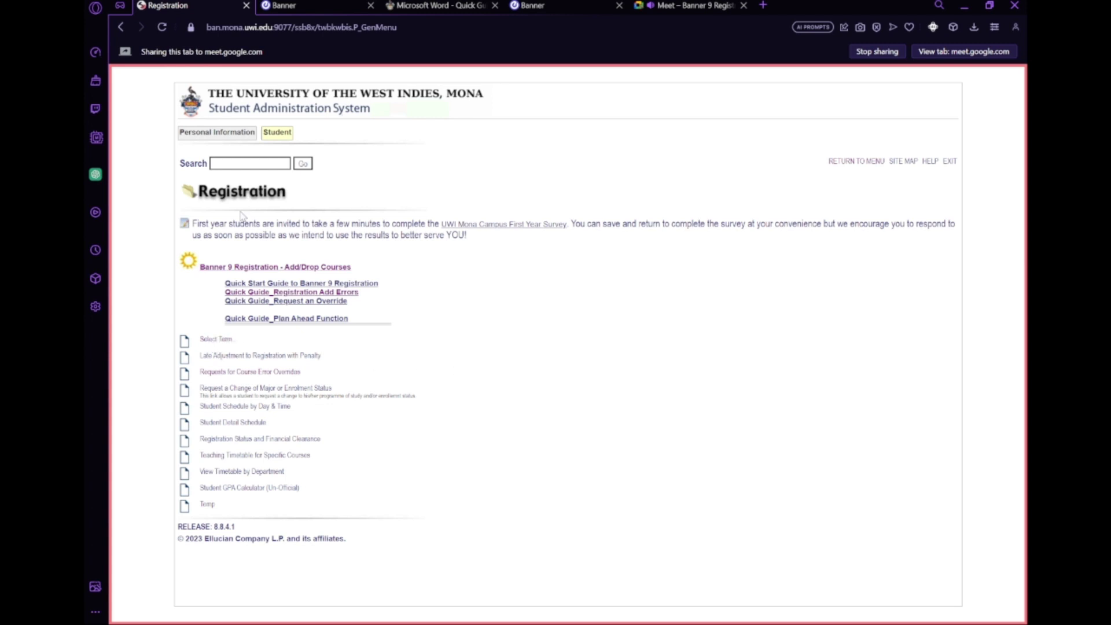
pyautogui.click(216, 340)
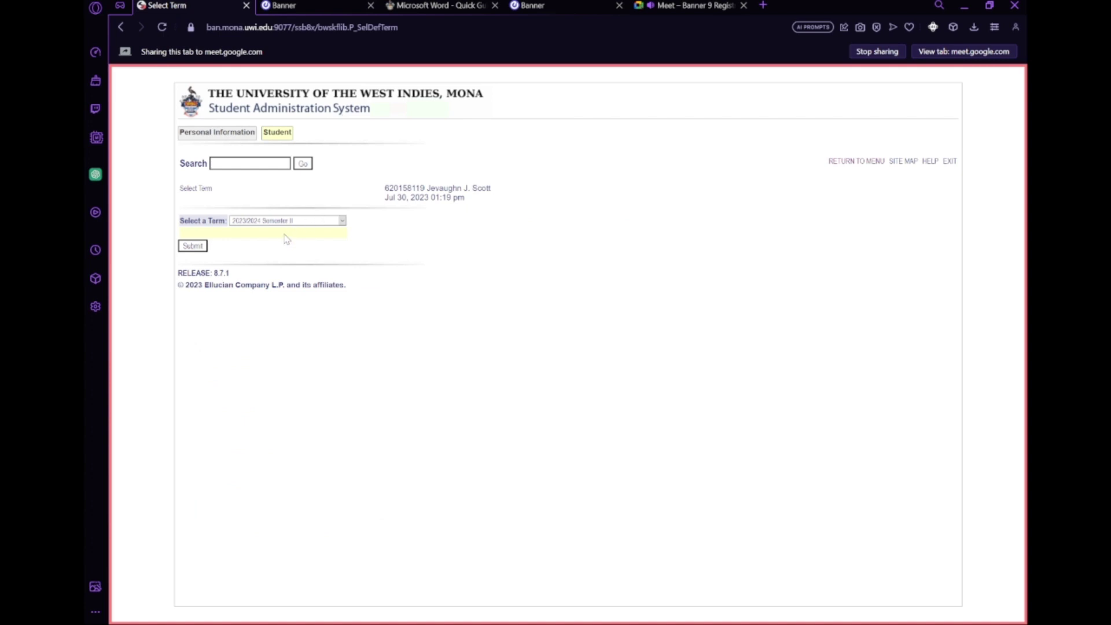
pyautogui.click(287, 222)
pyautogui.click(296, 235)
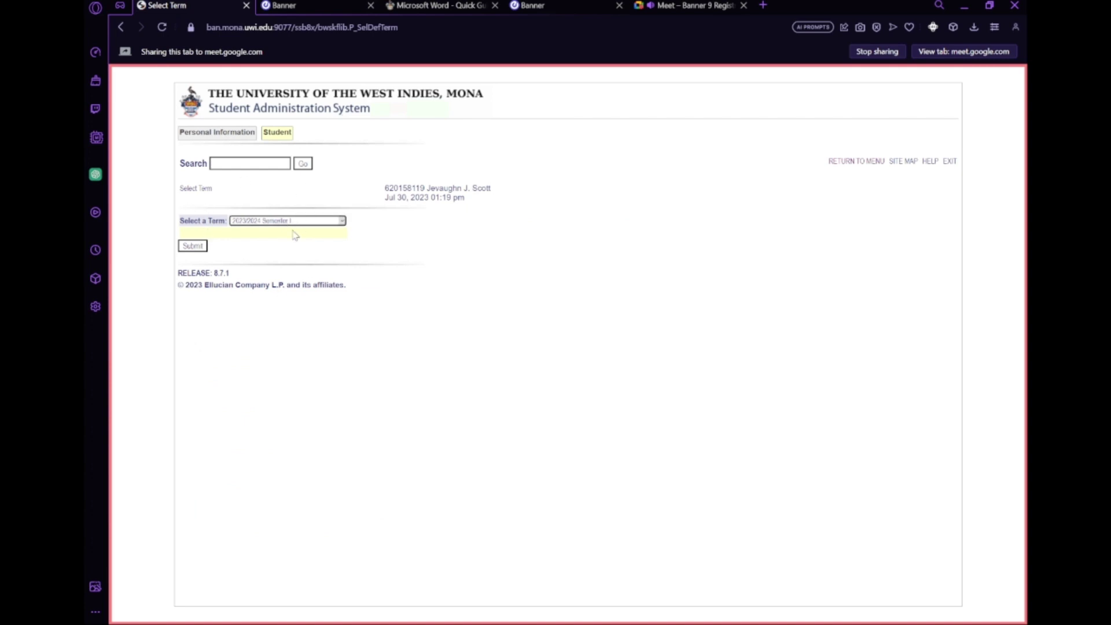
# Briefly share Register for Classes, then share the term tab again and submit 2023/2024 Semester I.
pyautogui.click(284, 5)
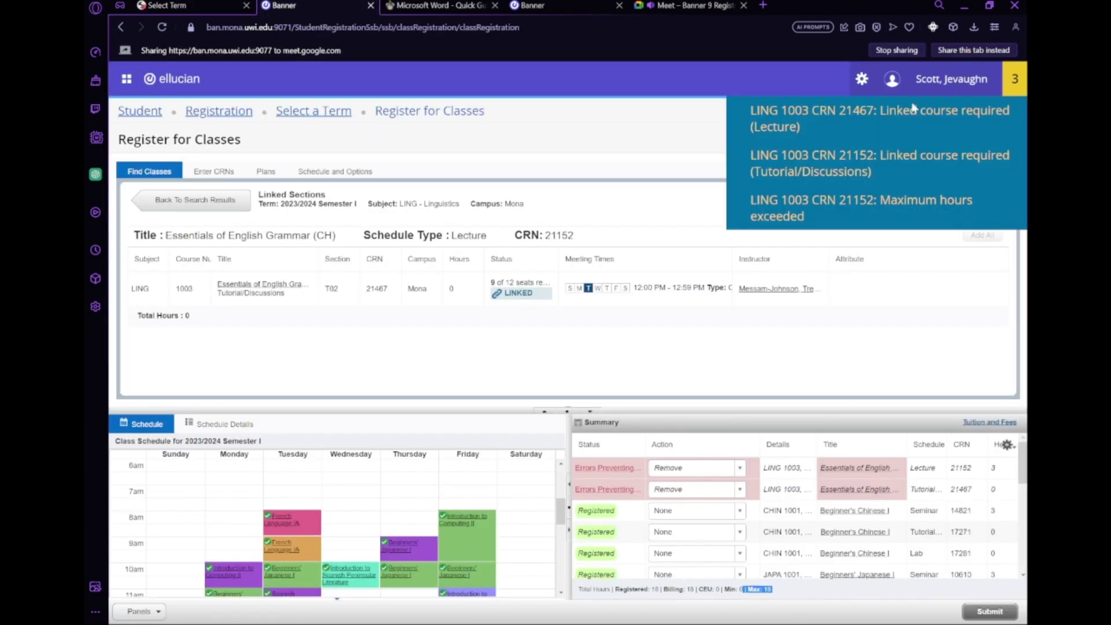
pyautogui.click(949, 49)
pyautogui.moveTo(504, 298)
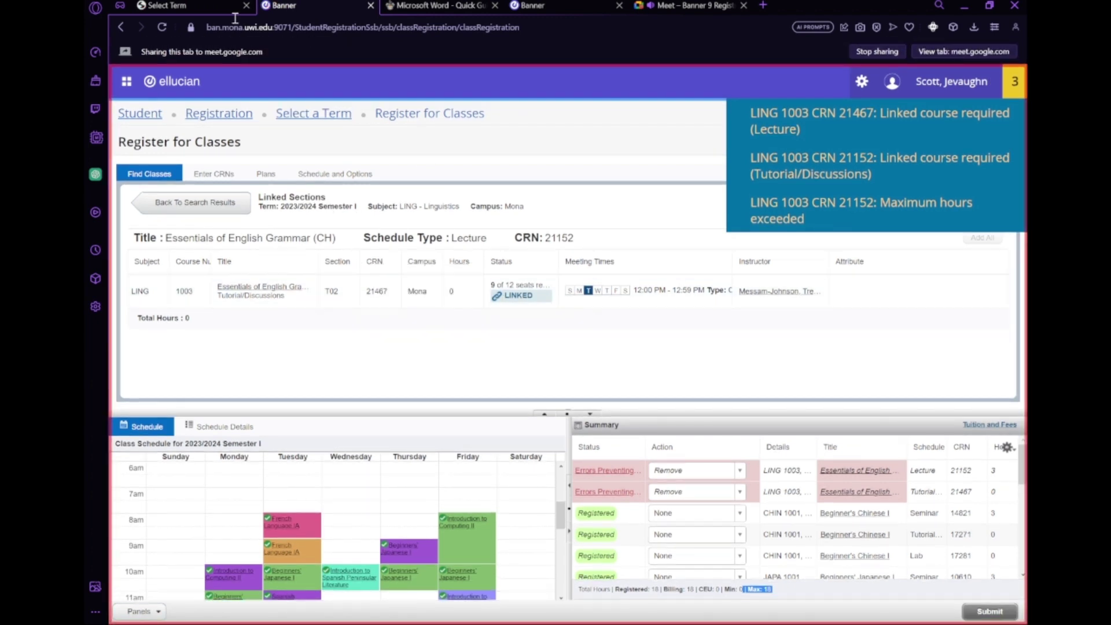
pyautogui.click(168, 3)
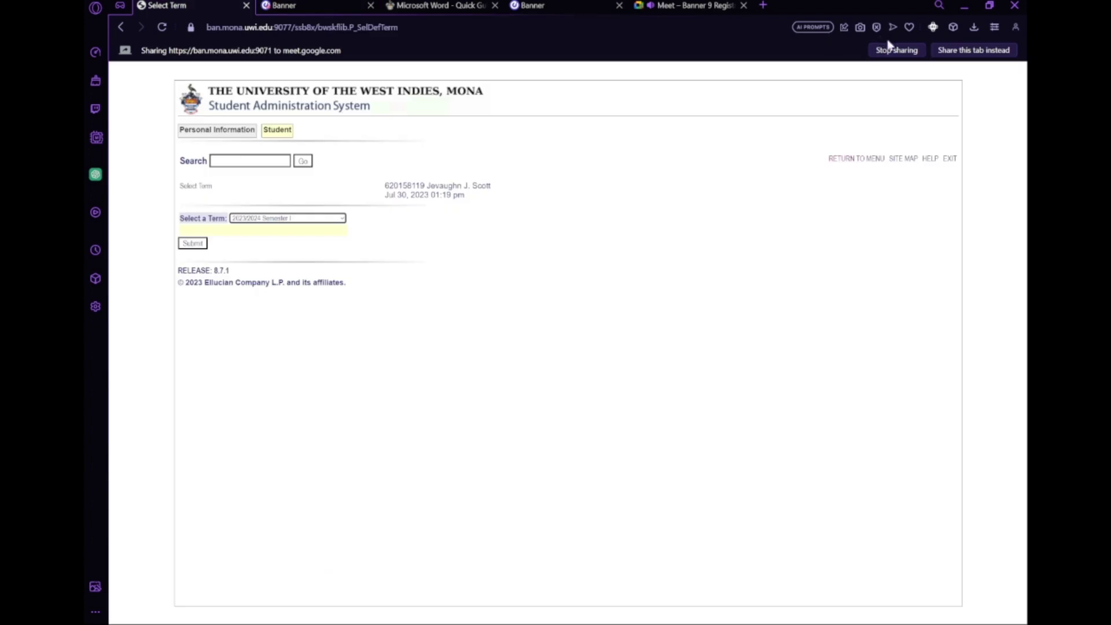
pyautogui.click(958, 49)
pyautogui.click(200, 245)
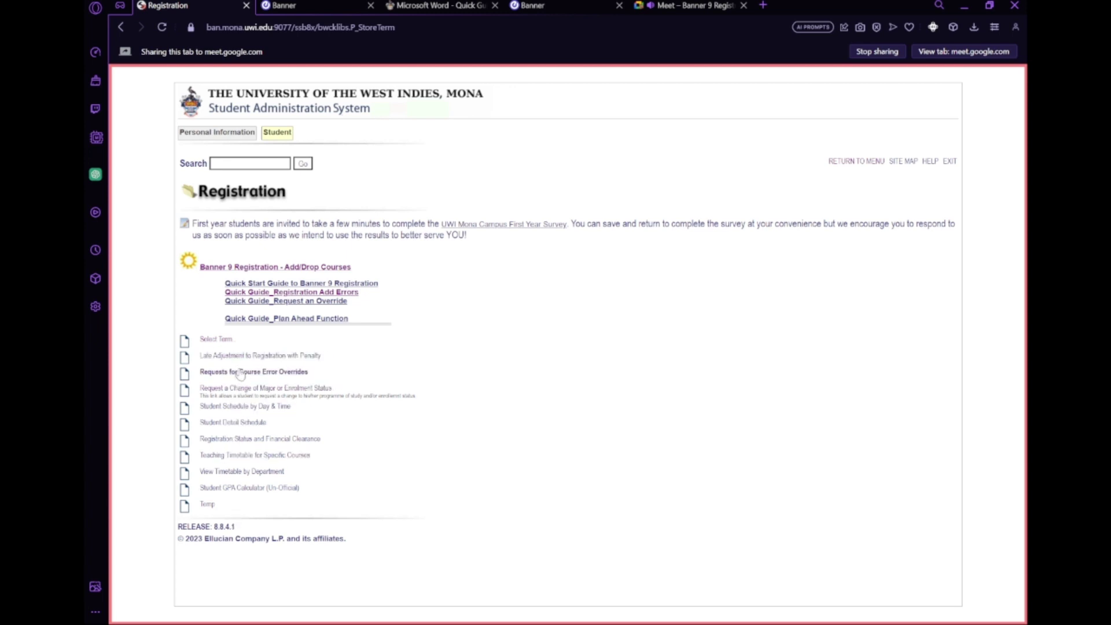
# Submit a course error override request for 21152 LING1003 (M11) with a blank reason.
pyautogui.click(242, 373)
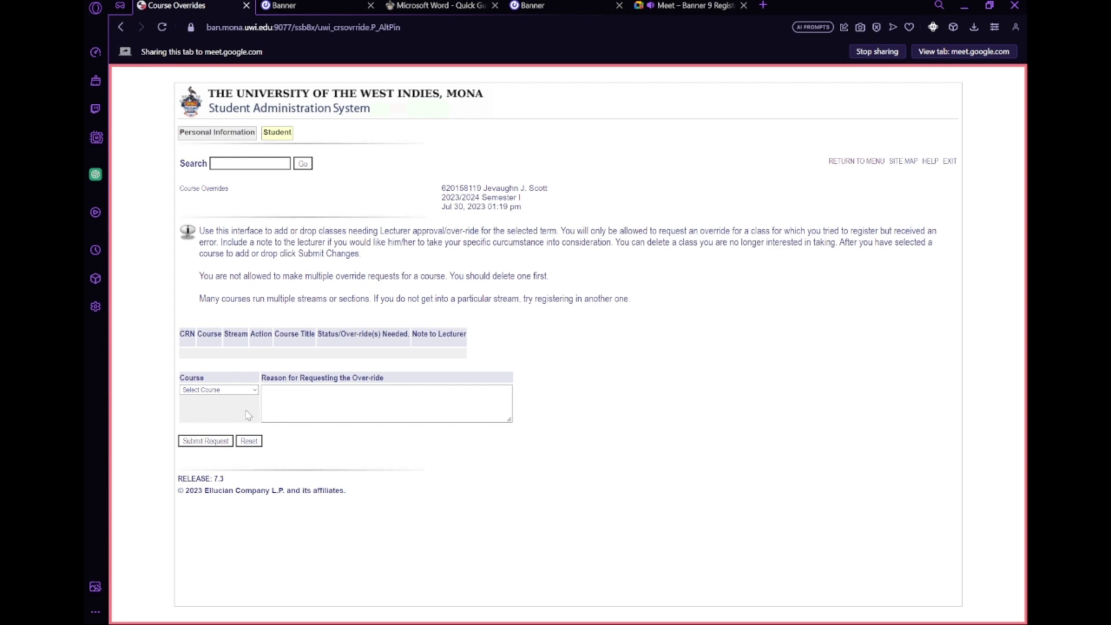
pyautogui.click(213, 413)
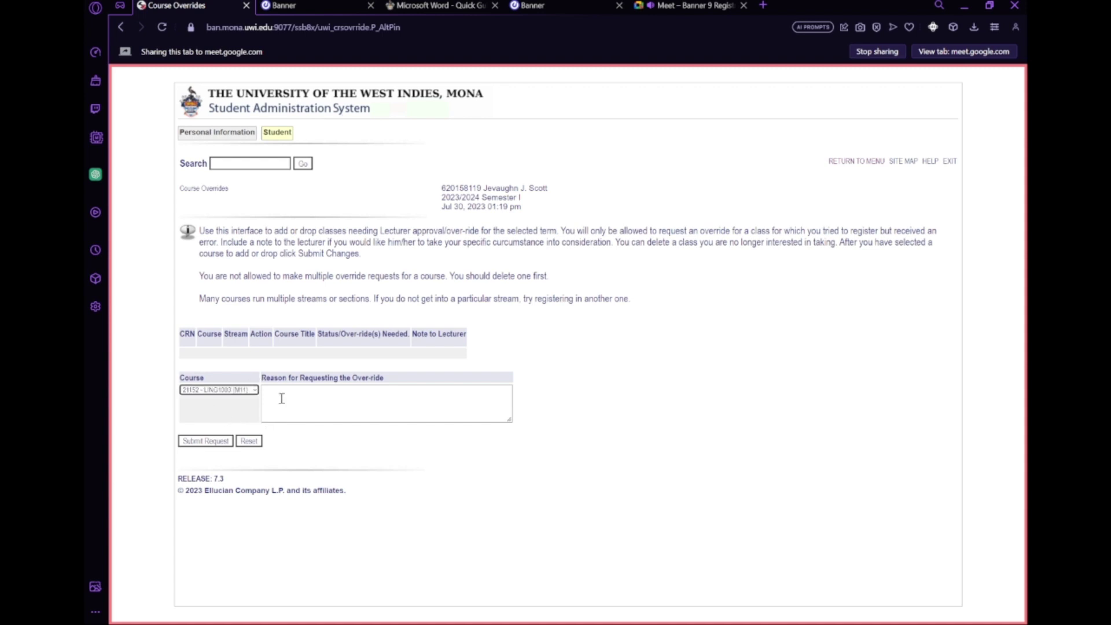
pyautogui.click(326, 411)
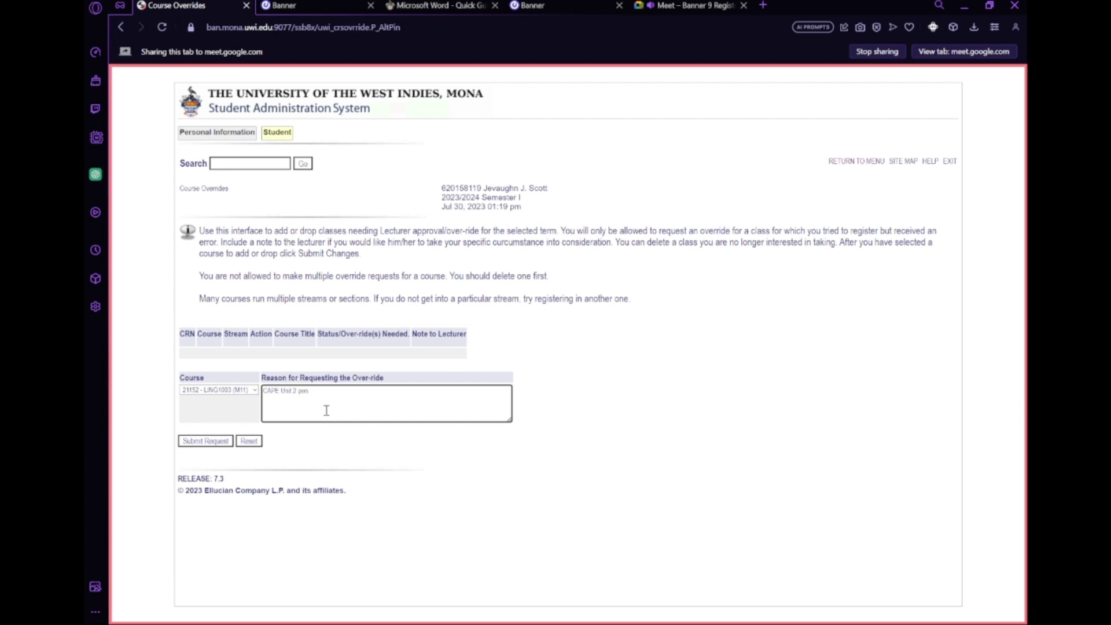
pyautogui.press('BackSpace')
pyautogui.press('BackSpace')
pyautogui.press('BackSpace')
pyautogui.press('BackSpace')
pyautogui.press('BackSpace')
pyautogui.press('BackSpace')
pyautogui.press('BackSpace')
pyautogui.press('BackSpace')
pyautogui.press('BackSpace')
pyautogui.press('BackSpace')
pyautogui.press('BackSpace')
pyautogui.press('BackSpace')
pyautogui.press('BackSpace')
pyautogui.press('BackSpace')
pyautogui.press('BackSpace')
pyautogui.click(215, 443)
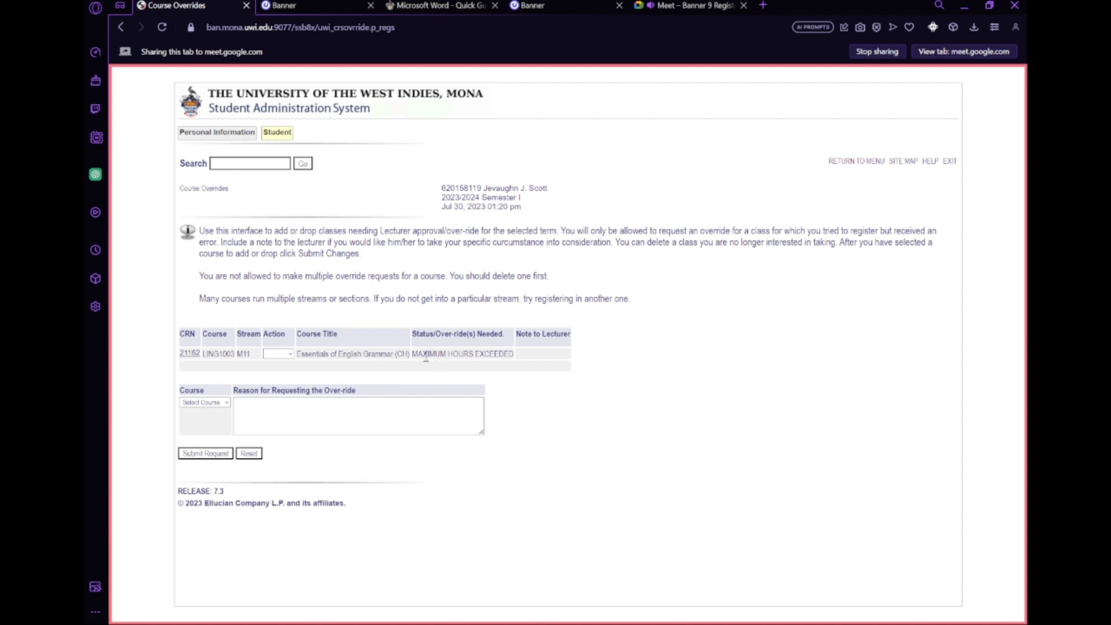
# Point out the MAXIMUM HOURS EXCEEDED status, then drop the LING1003 override request.
pyautogui.moveTo(412, 353); pyautogui.dragTo(514, 353)
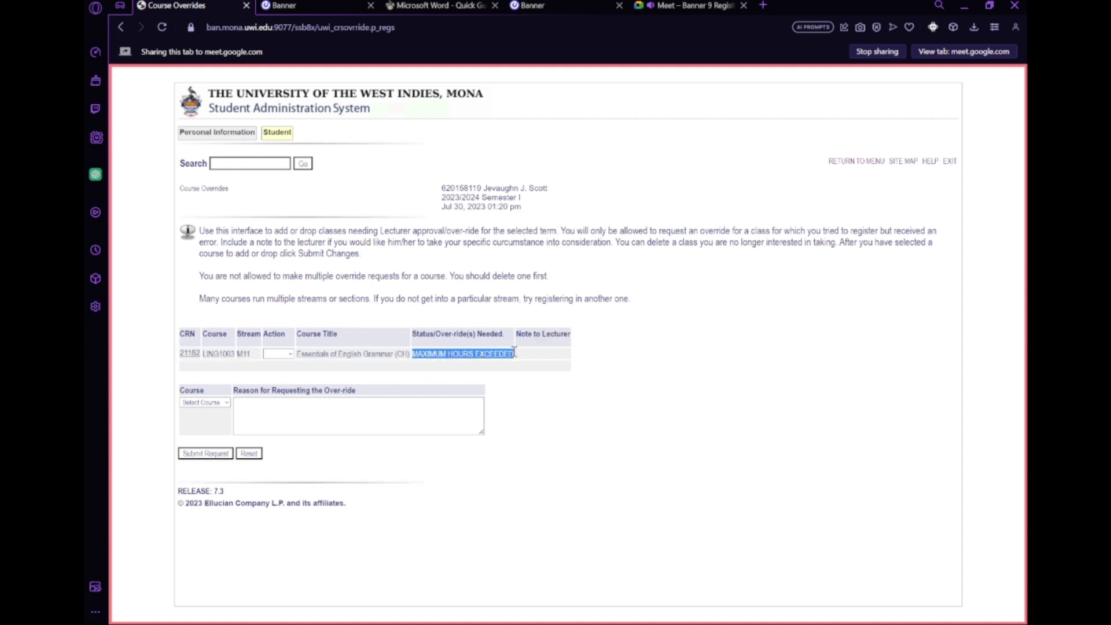
pyautogui.click(529, 364)
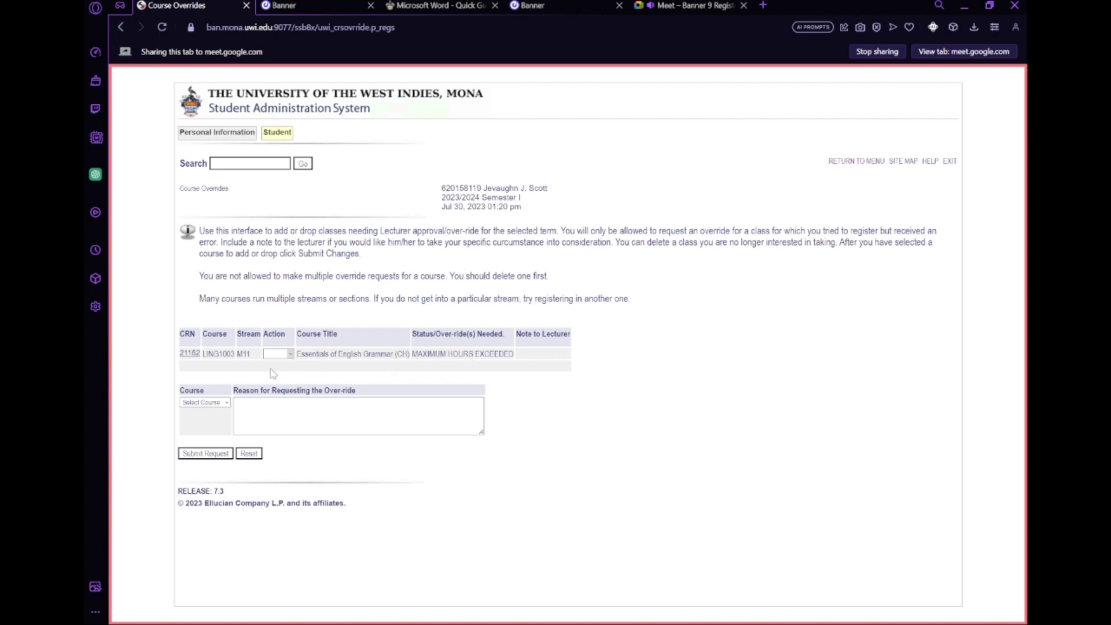
pyautogui.click(229, 455)
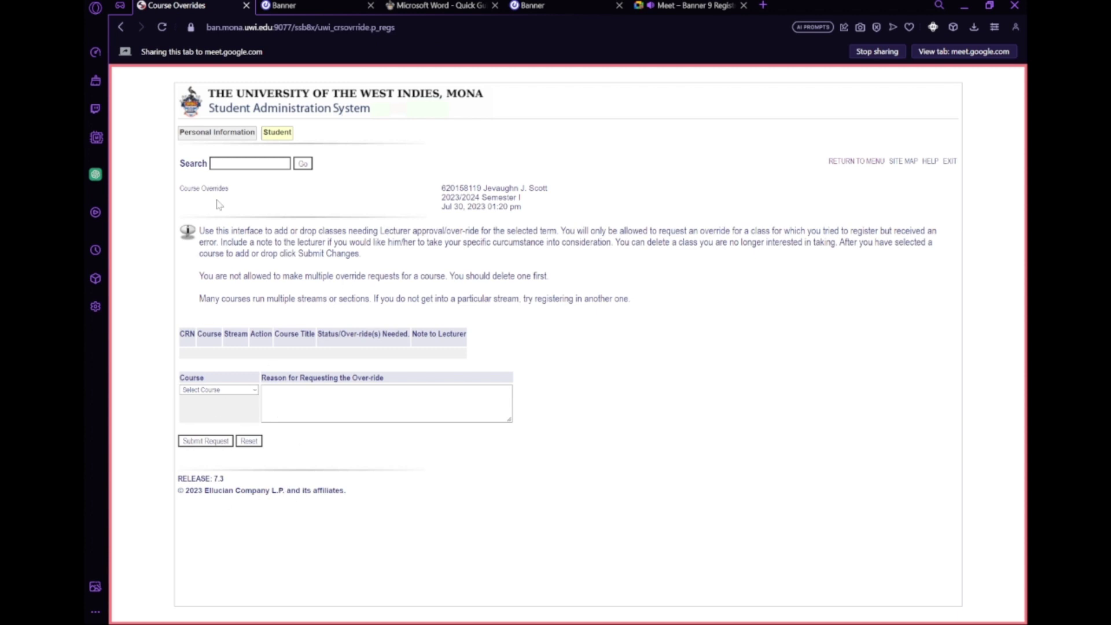
# From Student Services, confirm the 2022/23 Semester I term and open Course Overrides.
pyautogui.click(275, 134)
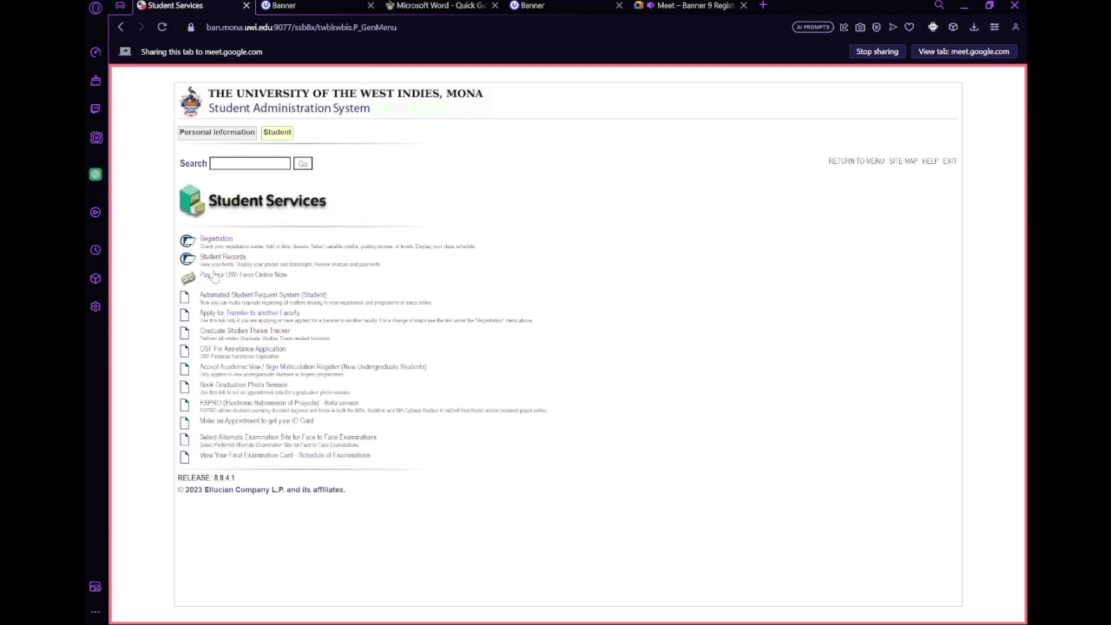
pyautogui.click(225, 242)
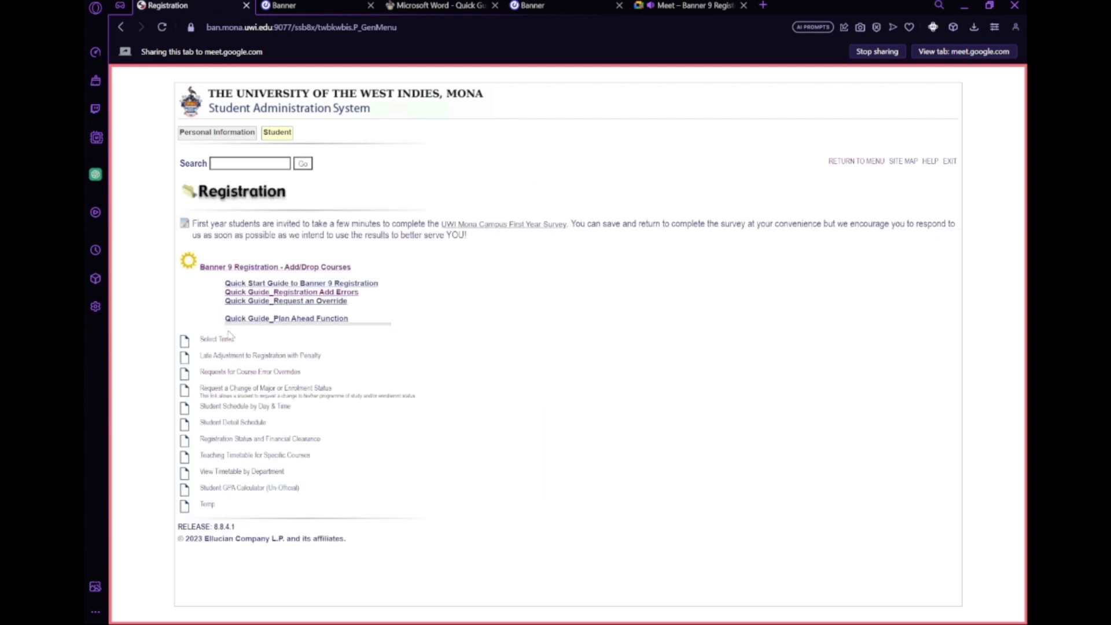
pyautogui.click(219, 342)
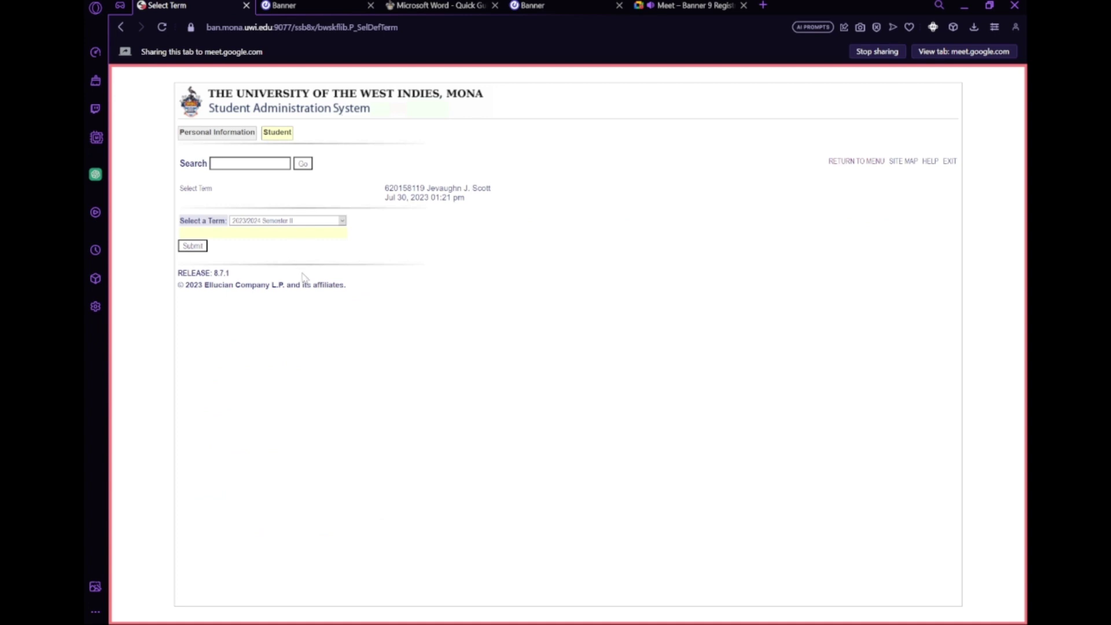
pyautogui.click(195, 248)
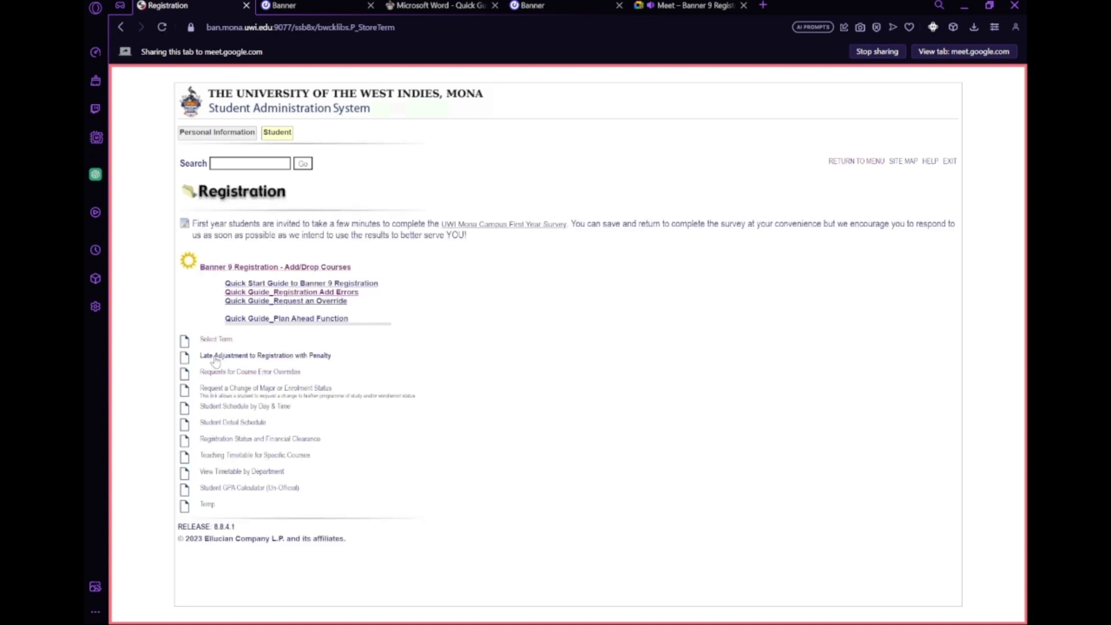
pyautogui.click(223, 377)
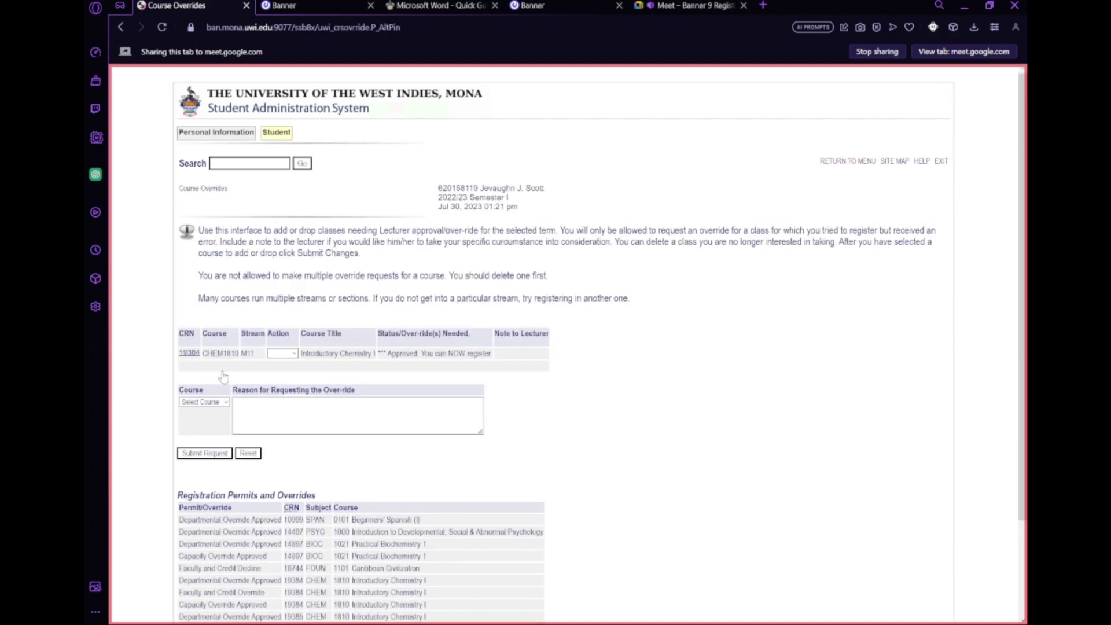
# Zoom in on the permits table and highlight the rows up to Caribbean Civilization.
pyautogui.scroll(-3, 354, 481)
pyautogui.scroll(3, 353, 480)
pyautogui.hotkey('ctrl', '+')
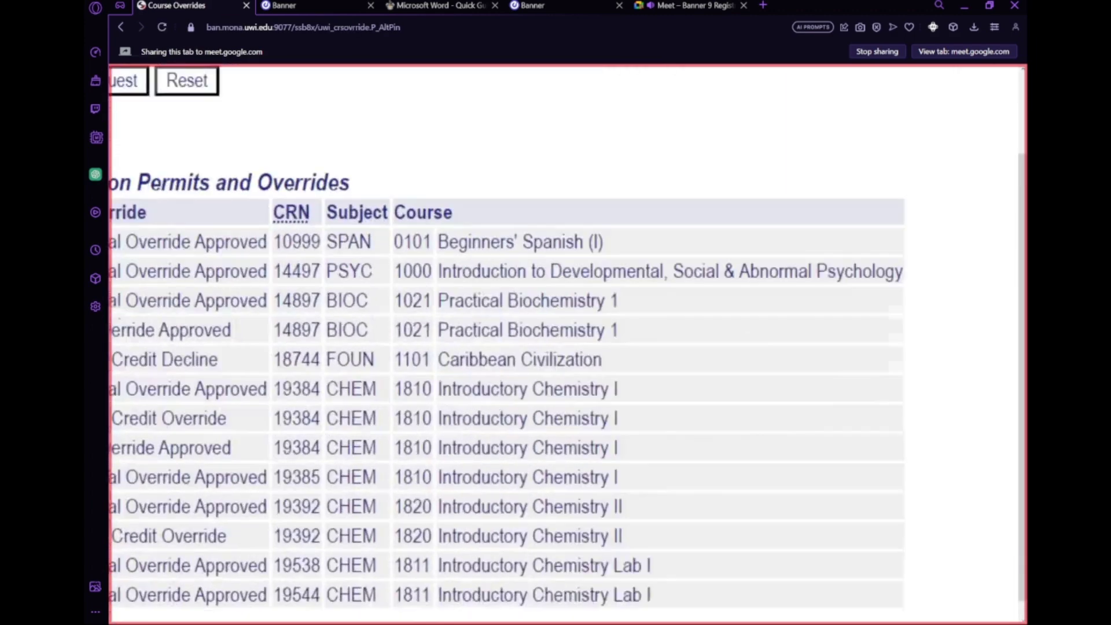
pyautogui.scroll(-2, 646, 334)
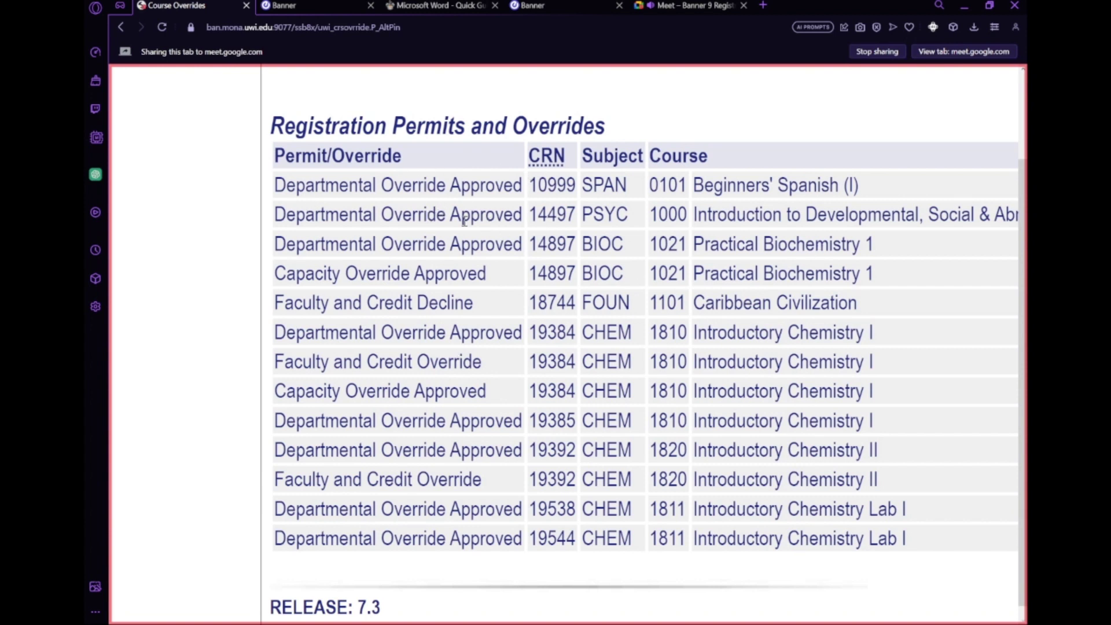
pyautogui.moveTo(446, 315); pyautogui.dragTo(908, 300)
pyautogui.click(909, 299)
pyautogui.keyDown('ctrl'); pyautogui.scroll(-2, 663, 454); pyautogui.keyUp('ctrl')
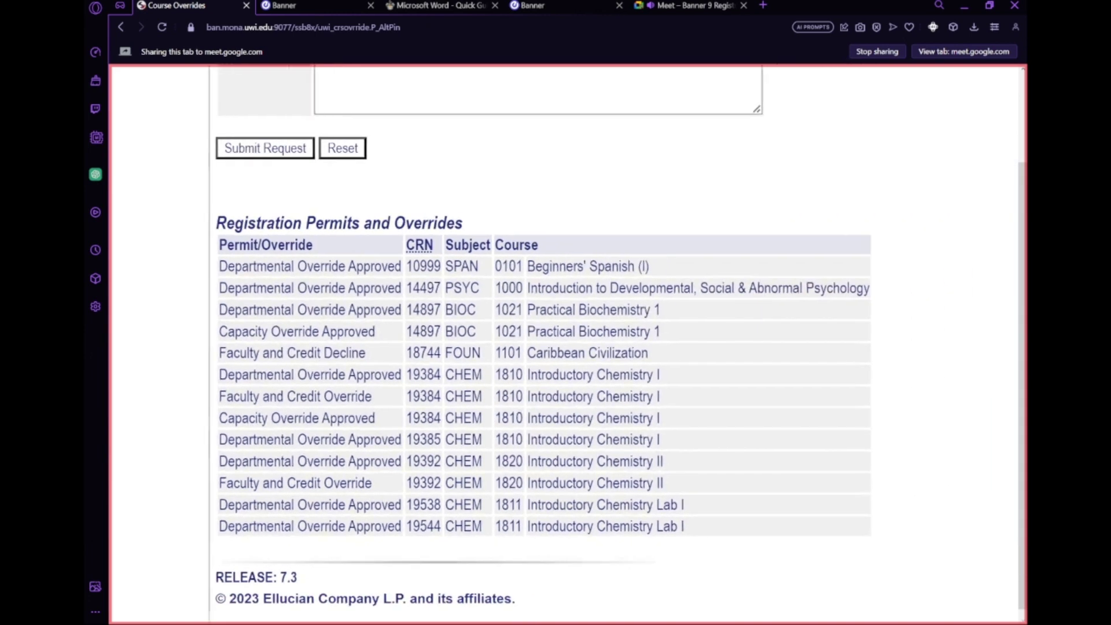
pyautogui.keyDown('ctrl'); pyautogui.scroll(-1, 555, 347); pyautogui.keyUp('ctrl')
pyautogui.scroll(3, 556, 347)
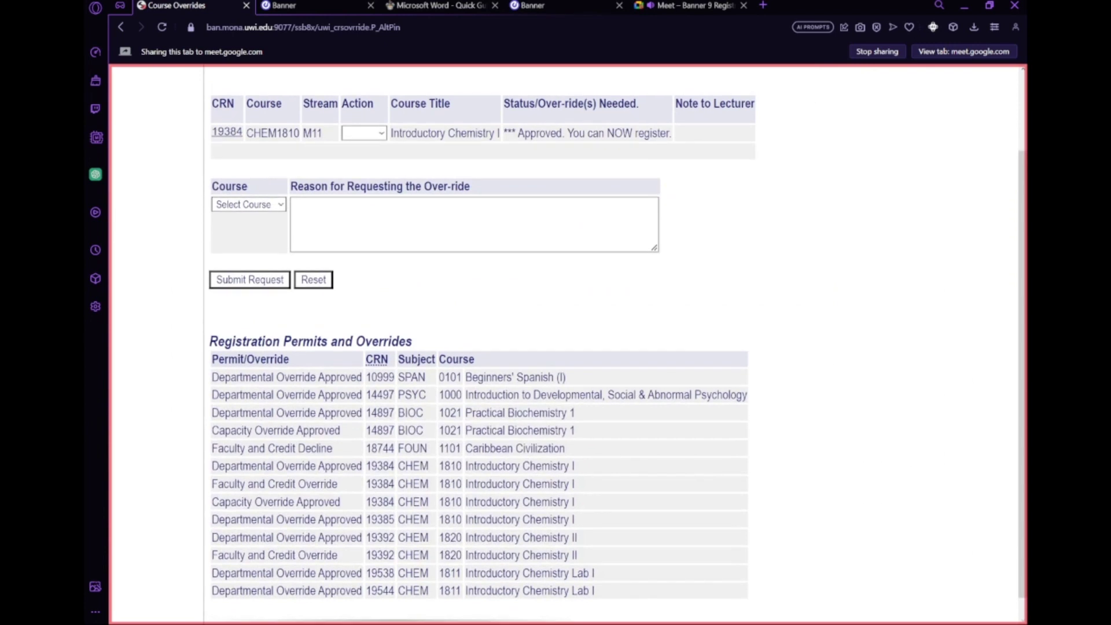
pyautogui.scroll(-1, 556, 347)
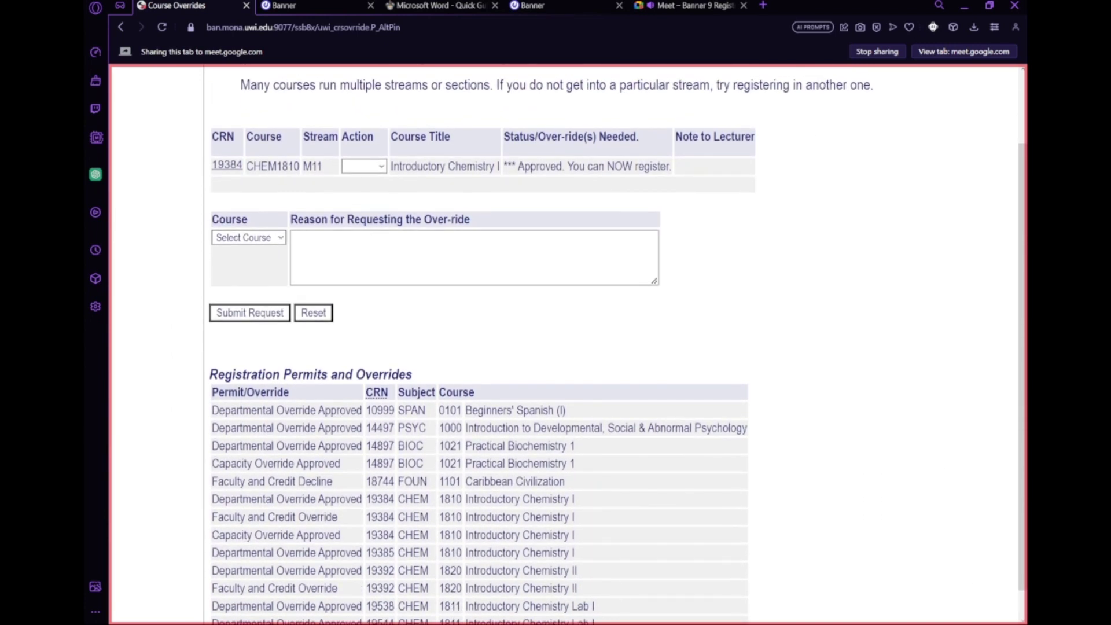
pyautogui.scroll(-2, 556, 347)
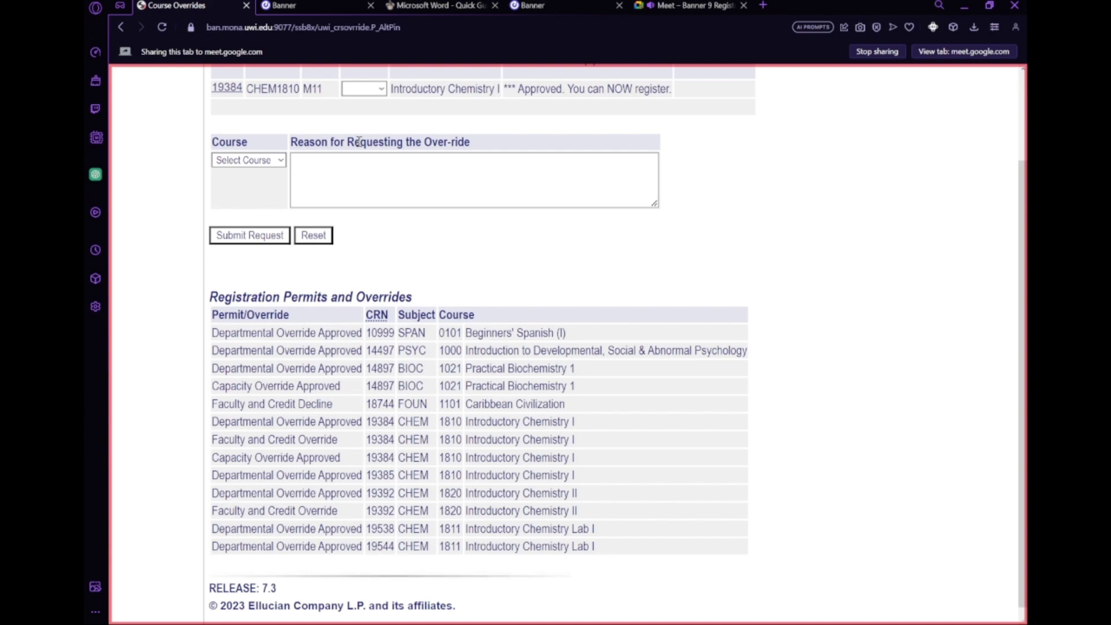
pyautogui.scroll(10, 358, 142)
# Enlarge the override request form, then share the Register for Classes page in the meeting.
pyautogui.hotkey('ctrl', '+')
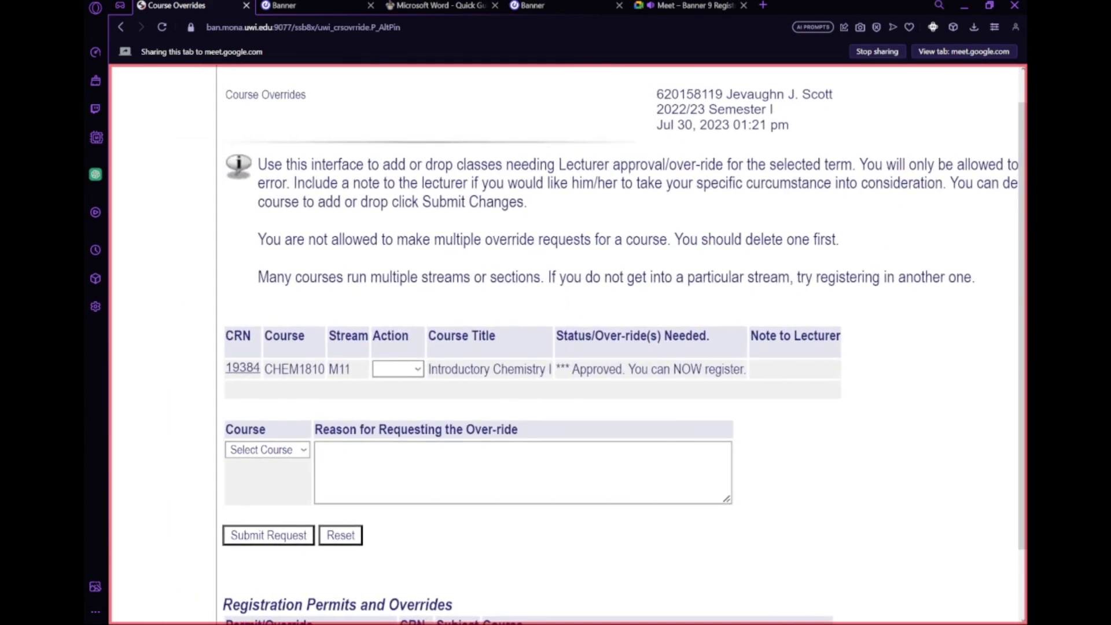
pyautogui.hotkey('ctrl', '+')
pyautogui.scroll(-10, 564, 324)
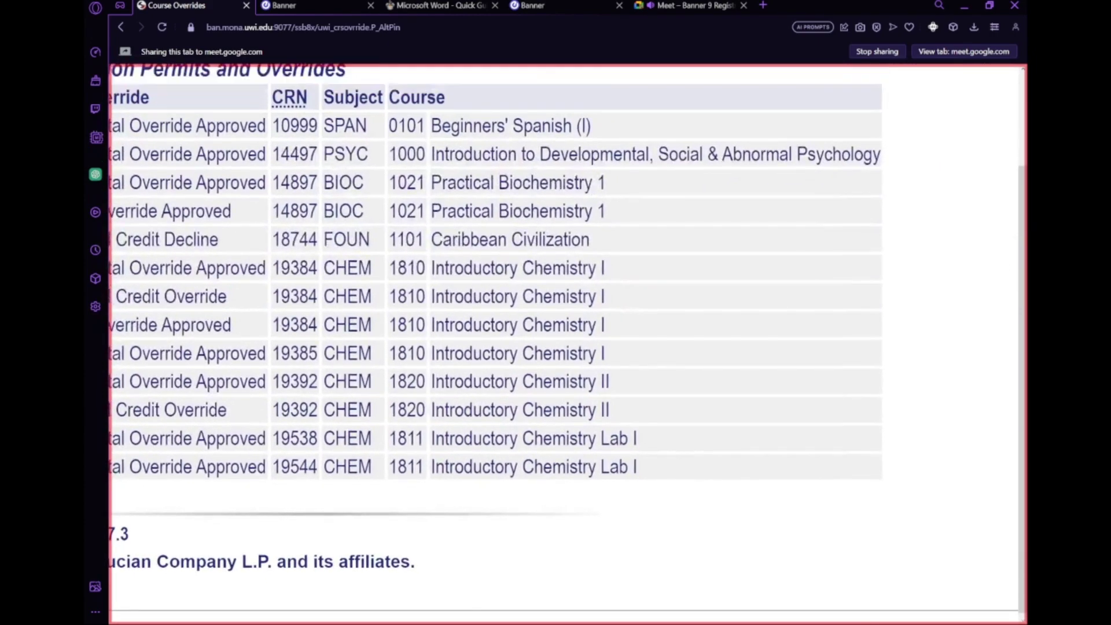
pyautogui.scroll(10, 564, 324)
pyautogui.hotkey('ctrl', '+')
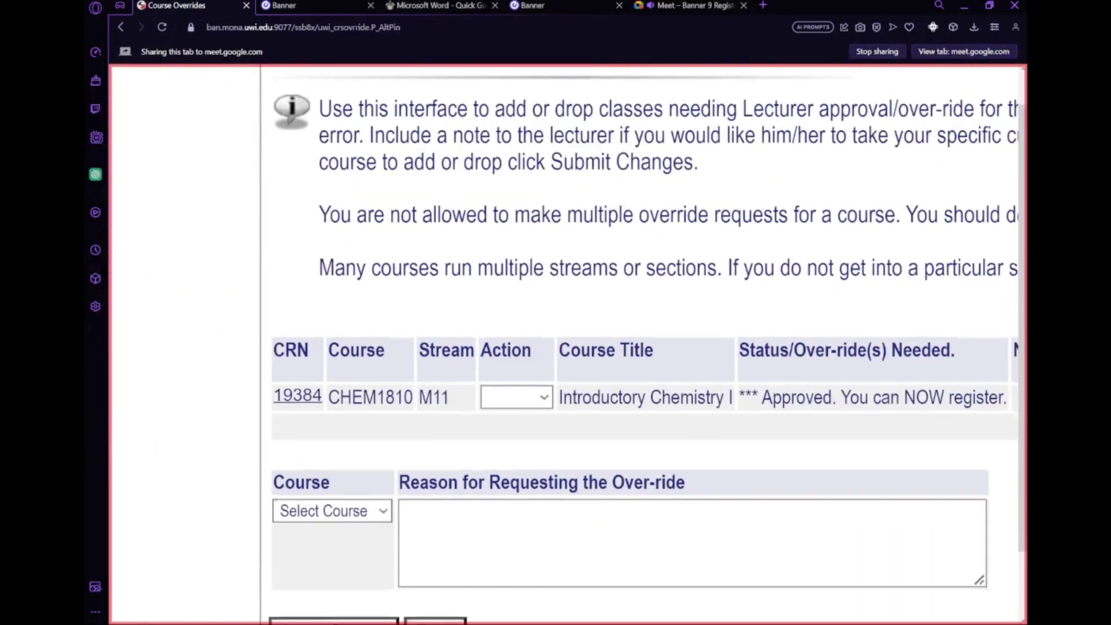
pyautogui.hotkey('ctrl', '-')
pyautogui.hotkey('ctrl', '-')
pyautogui.hotkey('ctrl', '-')
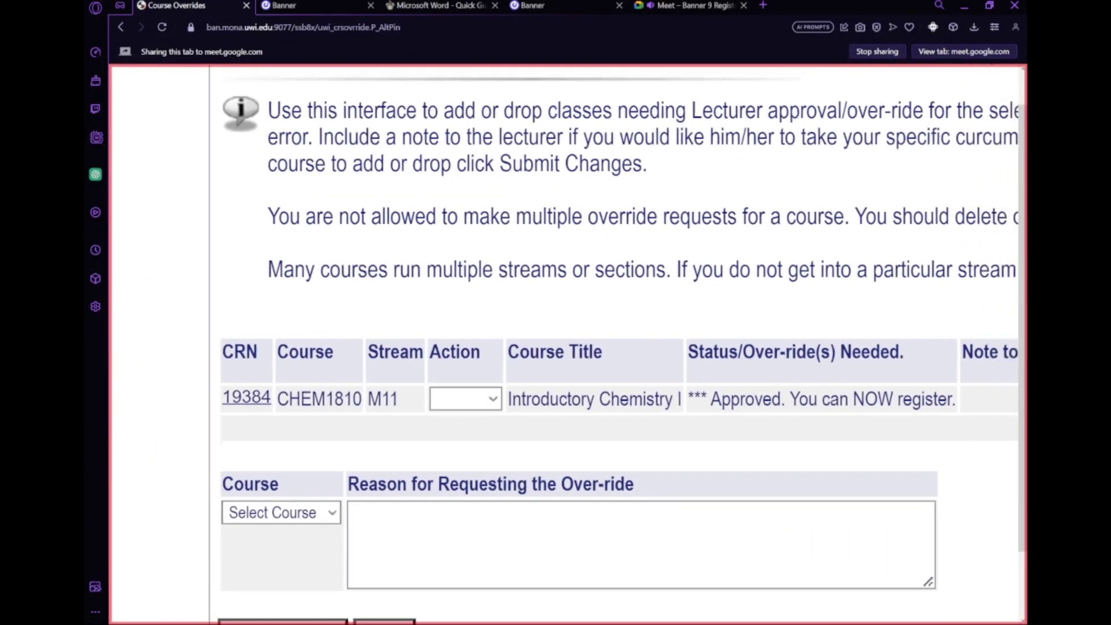
pyautogui.scroll(-8, 564, 347)
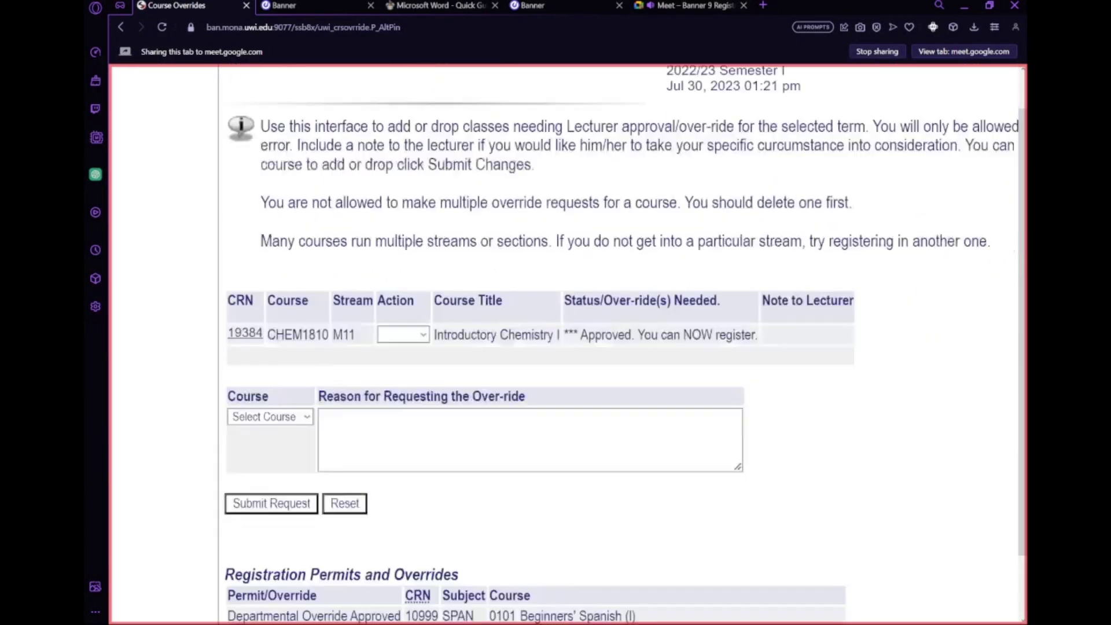
pyautogui.scroll(3, 564, 347)
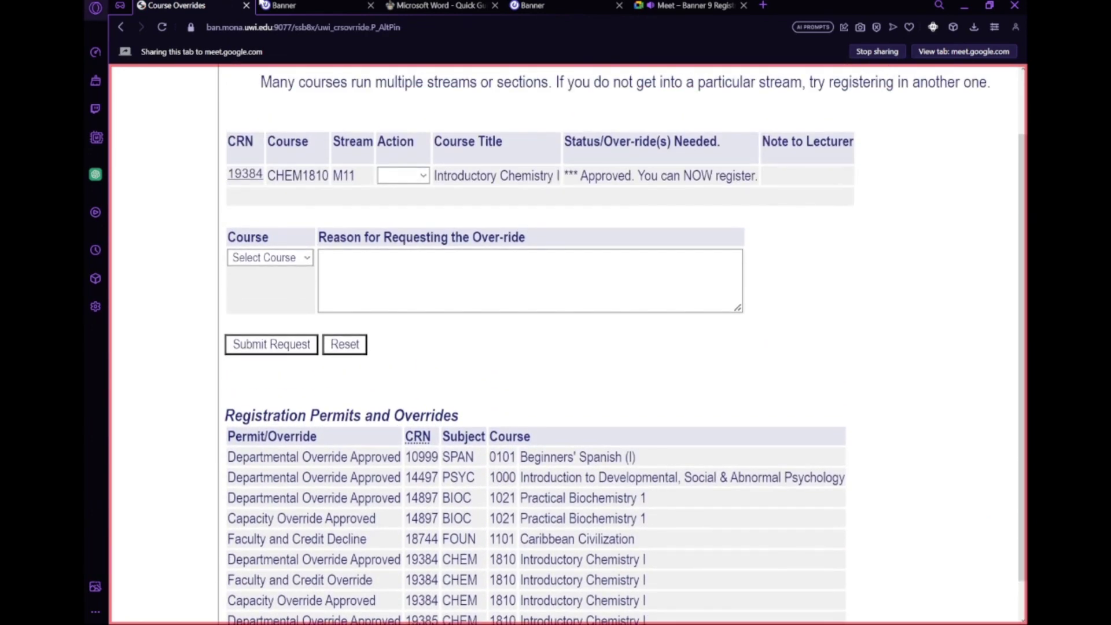
pyautogui.click(284, 6)
pyautogui.click(994, 53)
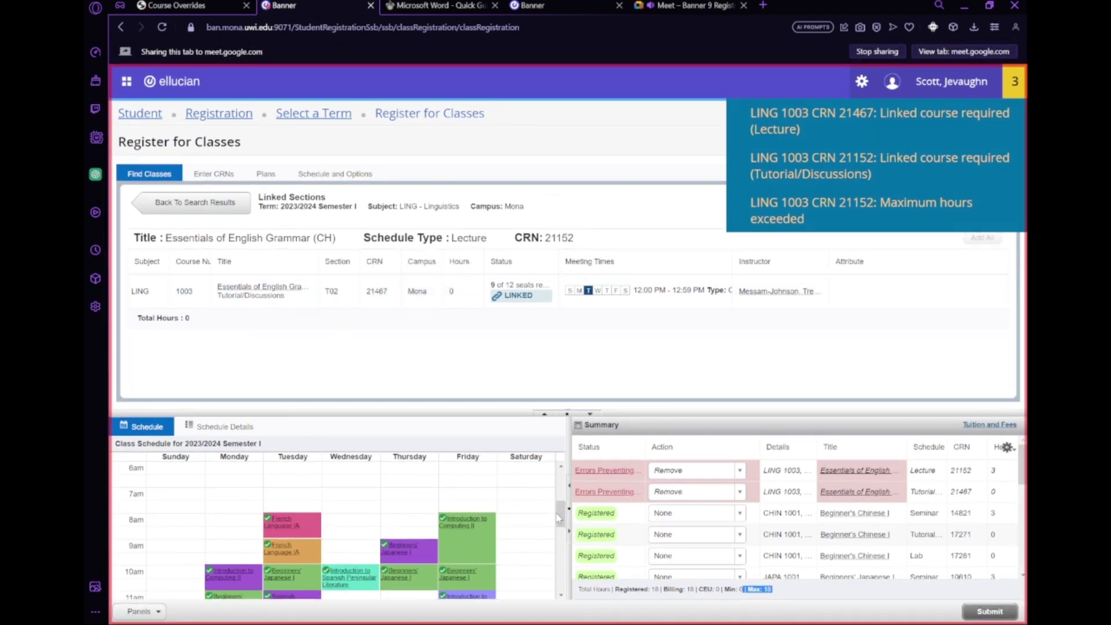
# Dismiss the registration error notifications and scroll through the class schedule.
pyautogui.click(617, 492)
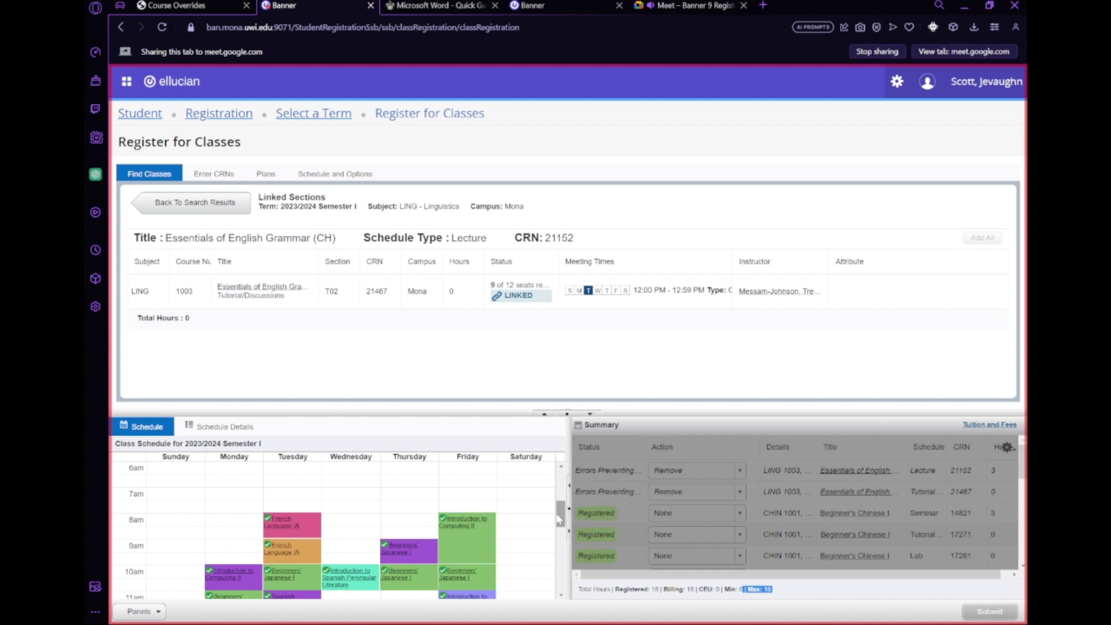
pyautogui.moveTo(560, 521); pyautogui.dragTo(560, 553)
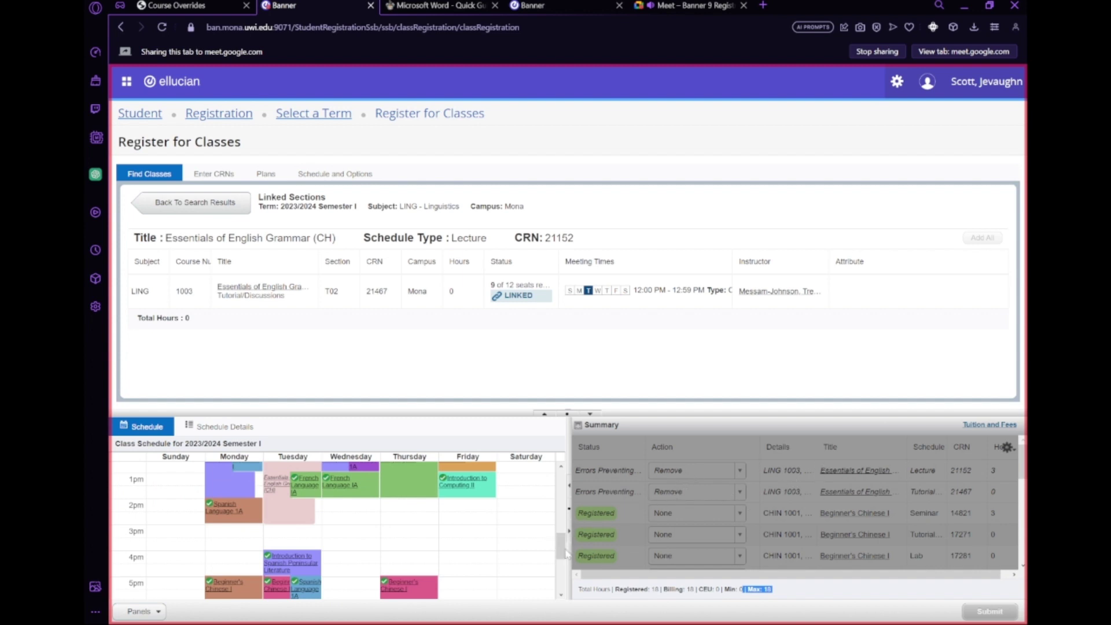
pyautogui.moveTo(566, 554); pyautogui.dragTo(565, 512)
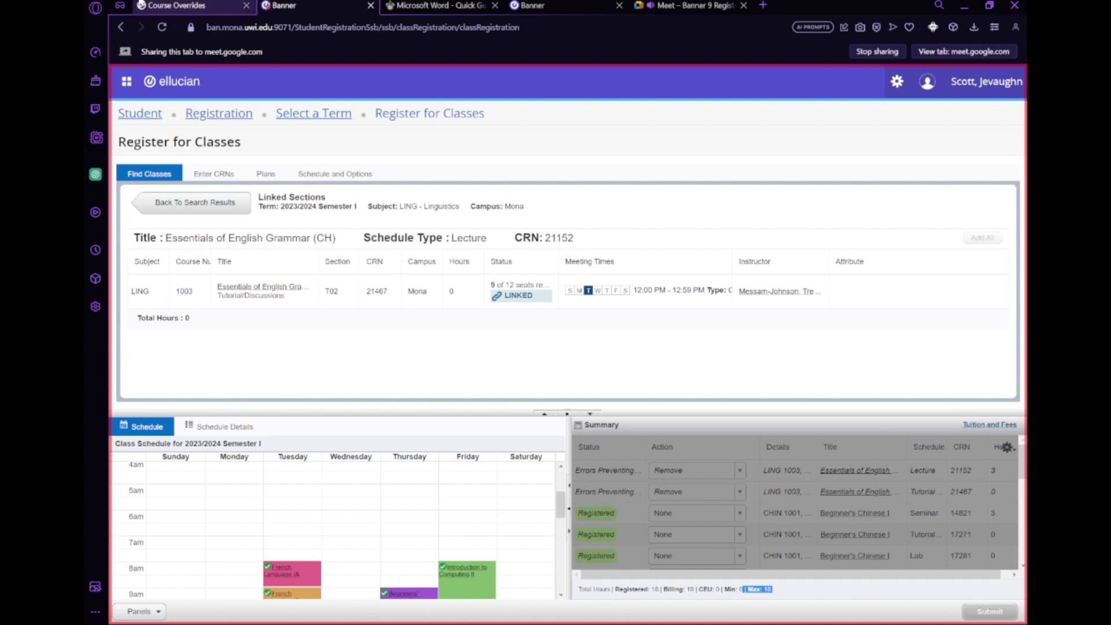
# Check the Register for Classes schedule again, then share the Course Overrides page in the meeting.
pyautogui.click(173, 5)
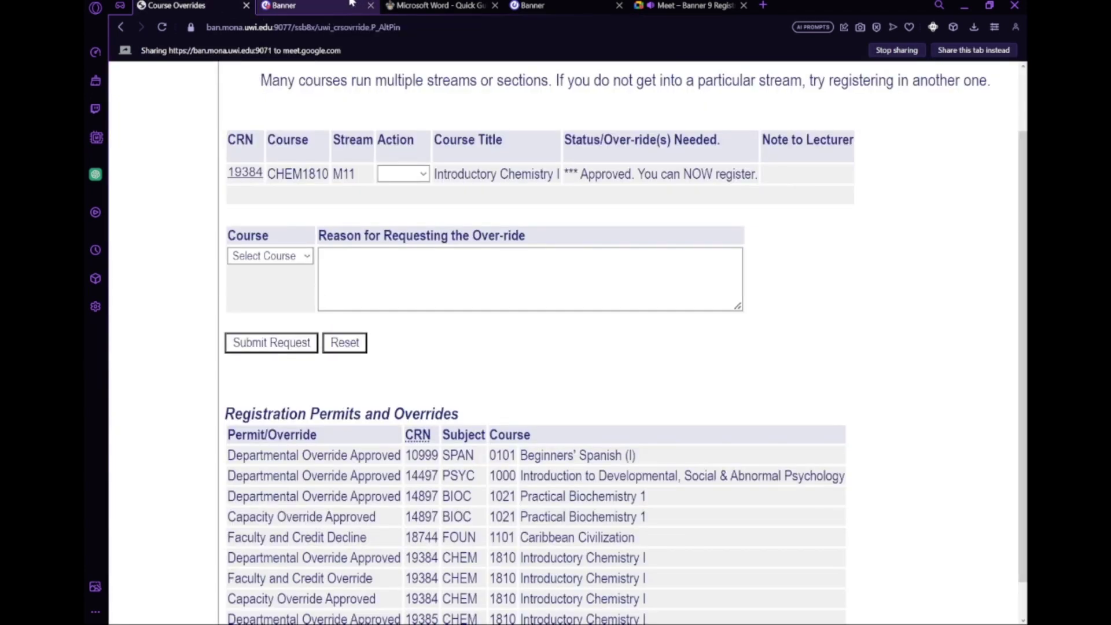
pyautogui.click(324, 5)
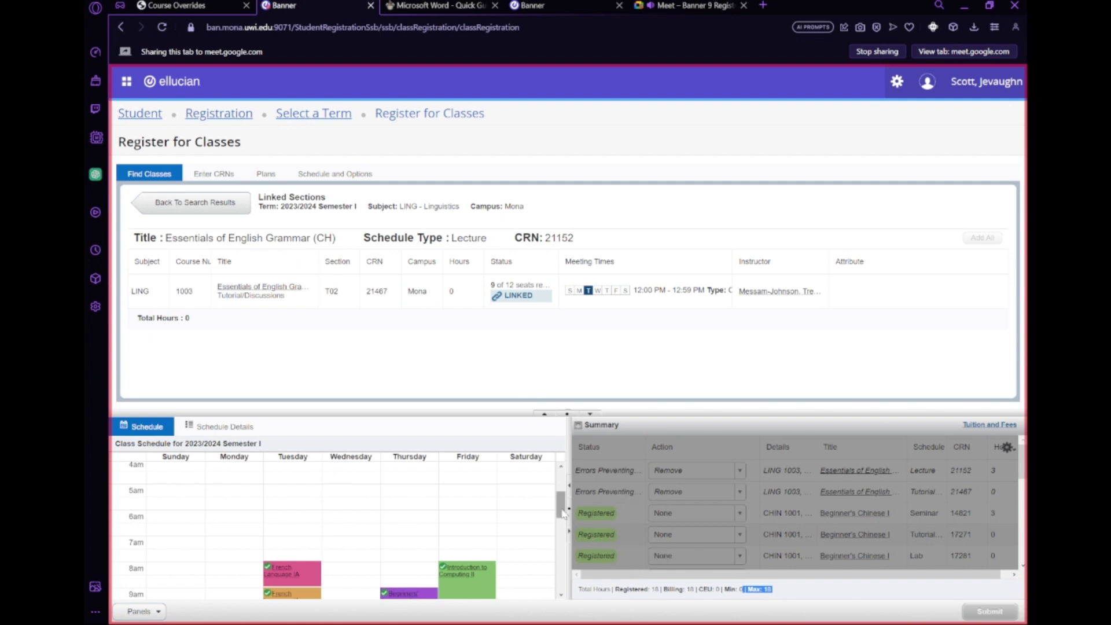
pyautogui.moveTo(561, 512); pyautogui.dragTo(564, 531)
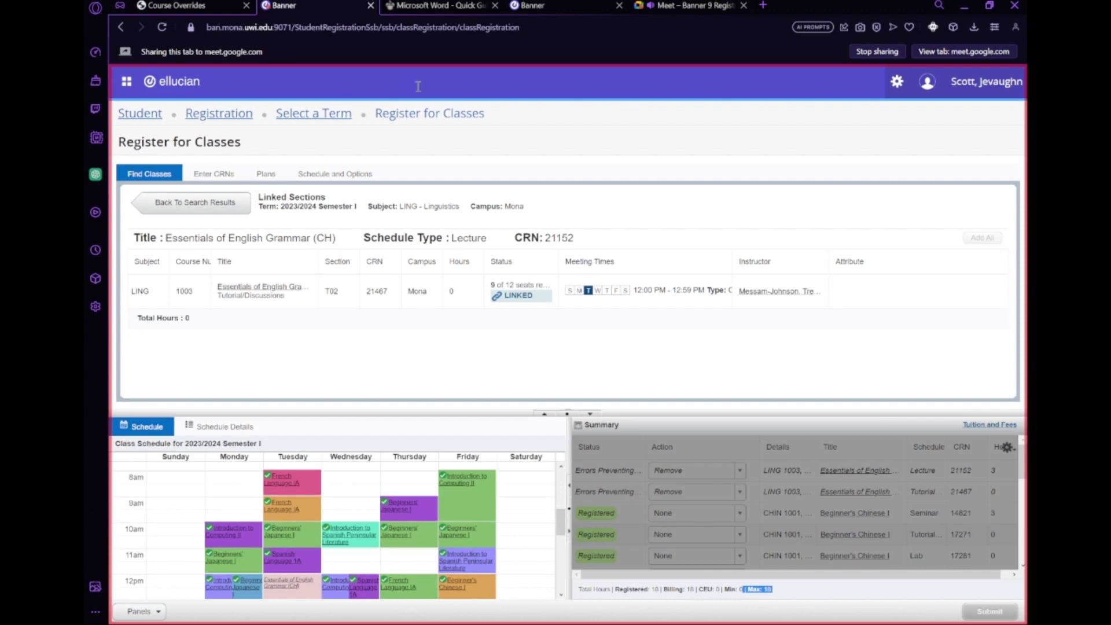
pyautogui.click(174, 5)
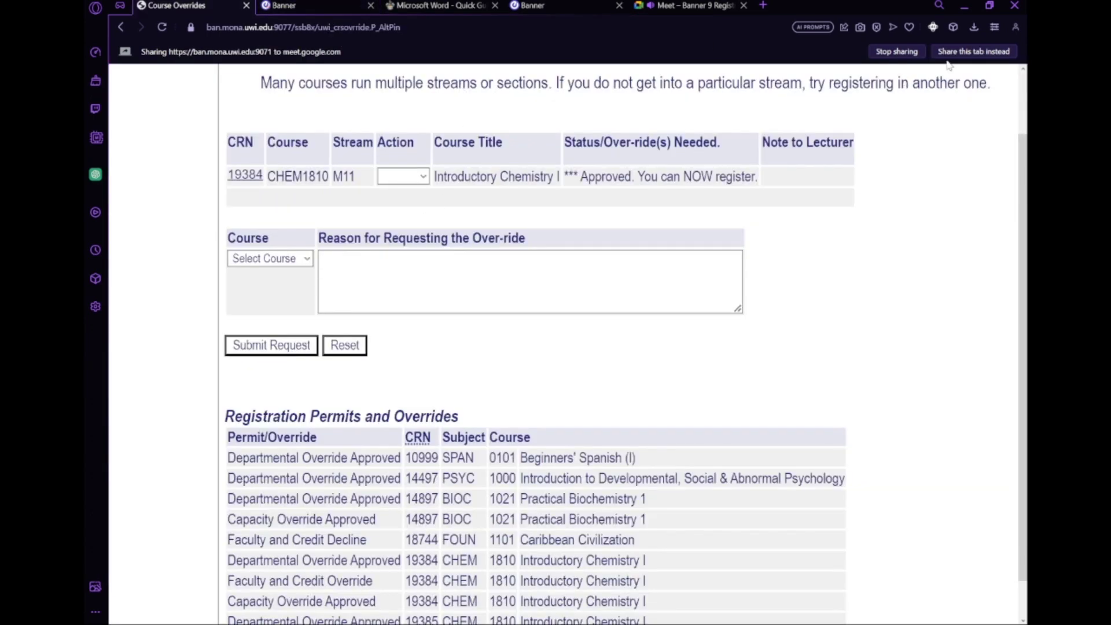
pyautogui.click(974, 52)
pyautogui.scroll(-4, 778, 470)
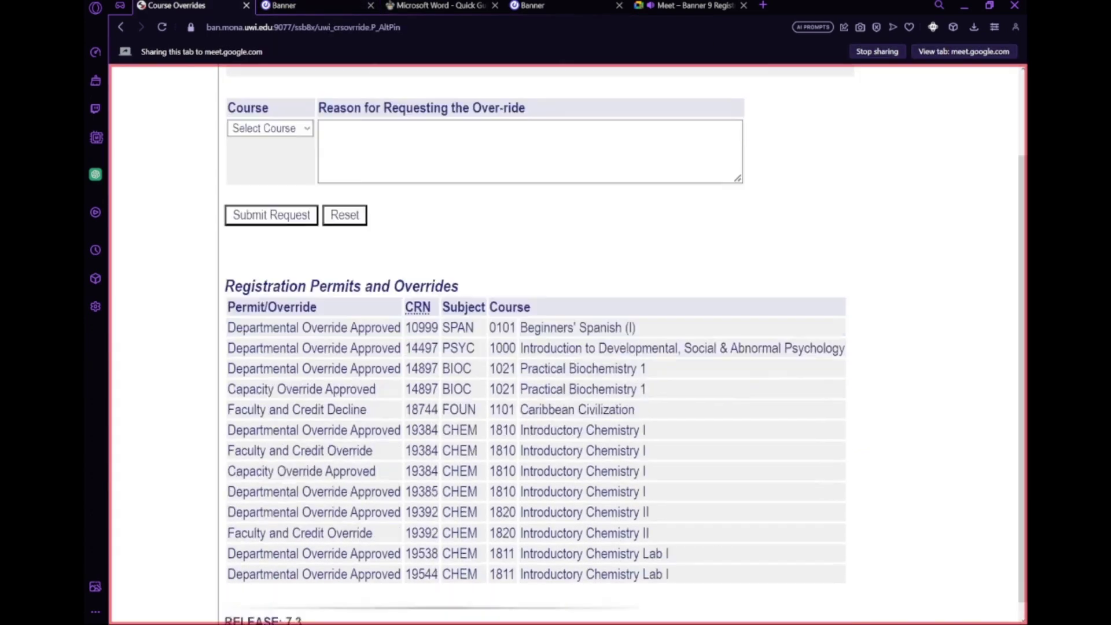
# Reset the Course Overrides page zoom, scroll to the top, and switch to the Meet chat.
pyautogui.hotkey('ctrl', '+')
pyautogui.hotkey('ctrl', '+')
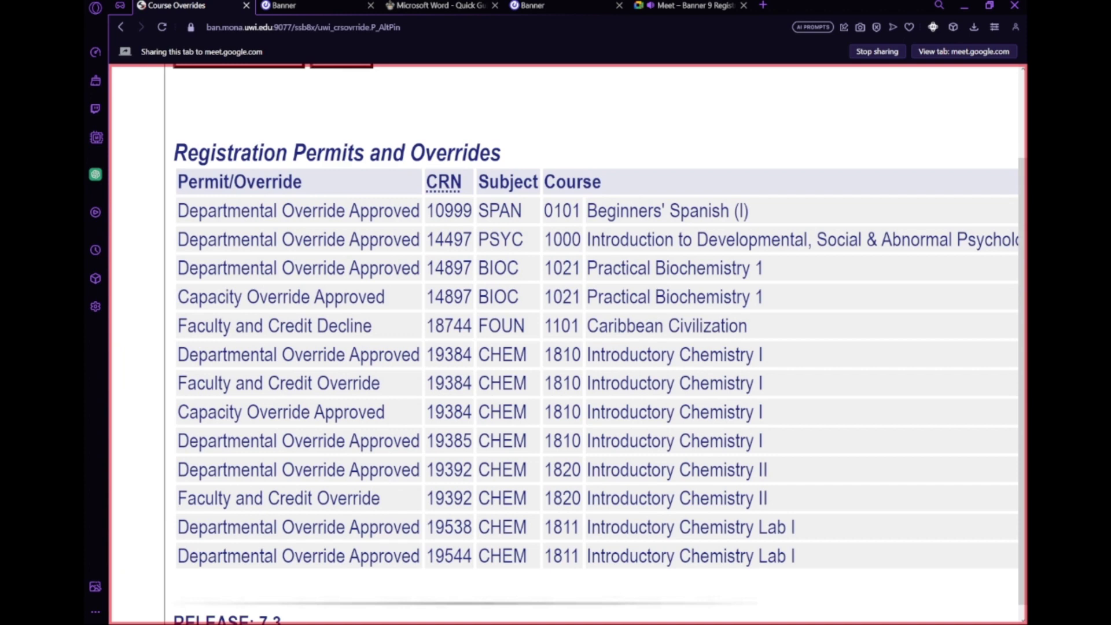
pyautogui.hotkey('ctrl', '0')
pyautogui.scroll(2, 555, 348)
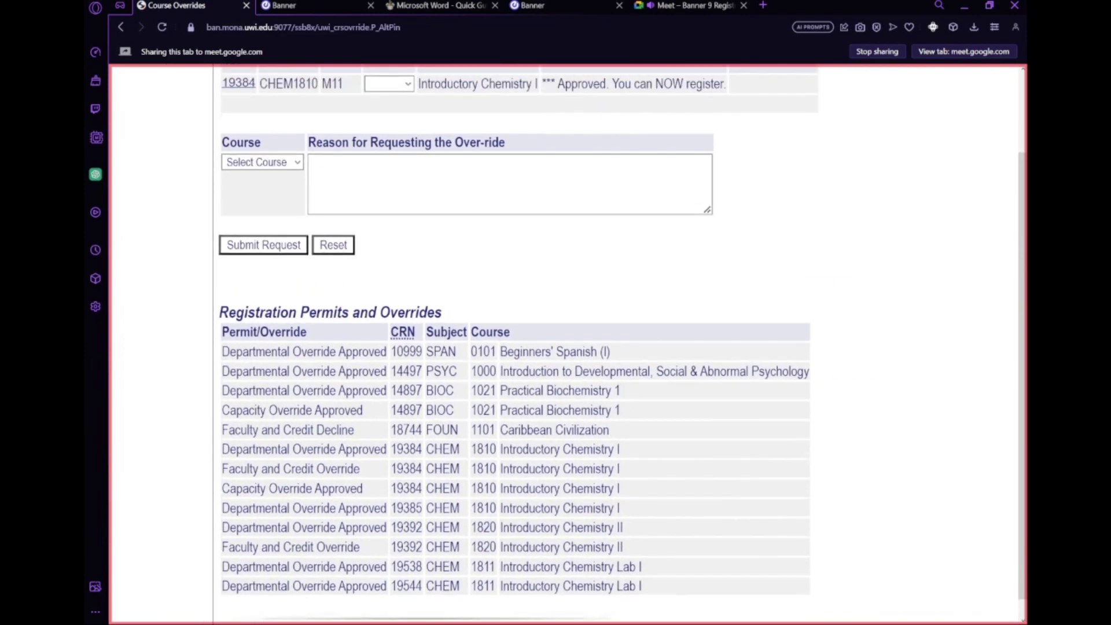
pyautogui.scroll(3, 555, 347)
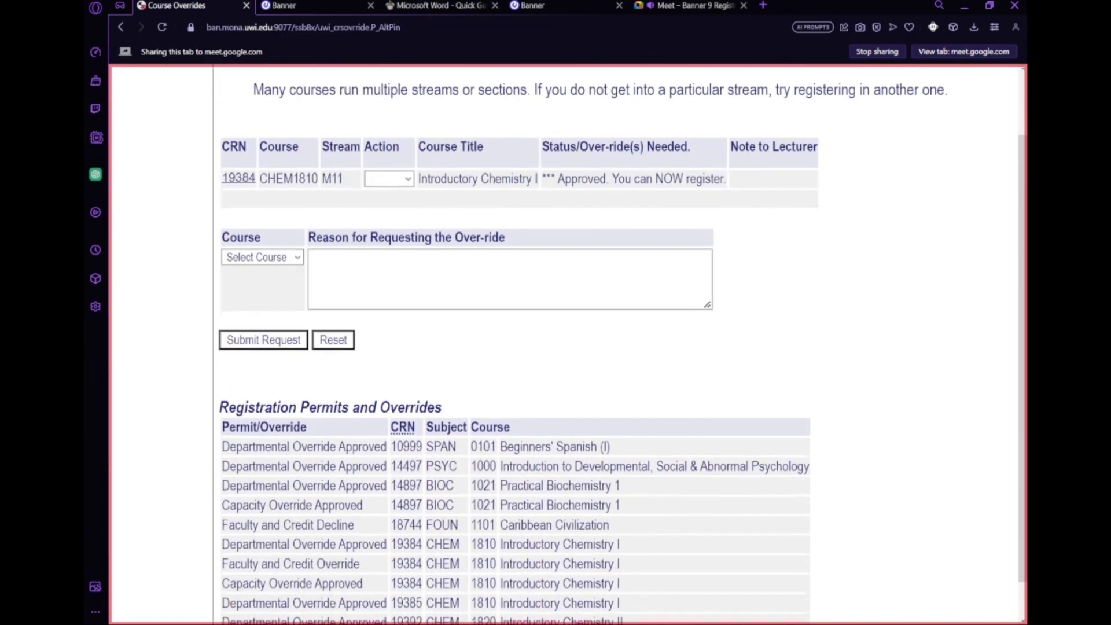
pyautogui.scroll(6, 556, 348)
pyautogui.hotkey('ctrl', '-')
pyautogui.scroll(-4, 555, 347)
pyautogui.scroll(2, 556, 347)
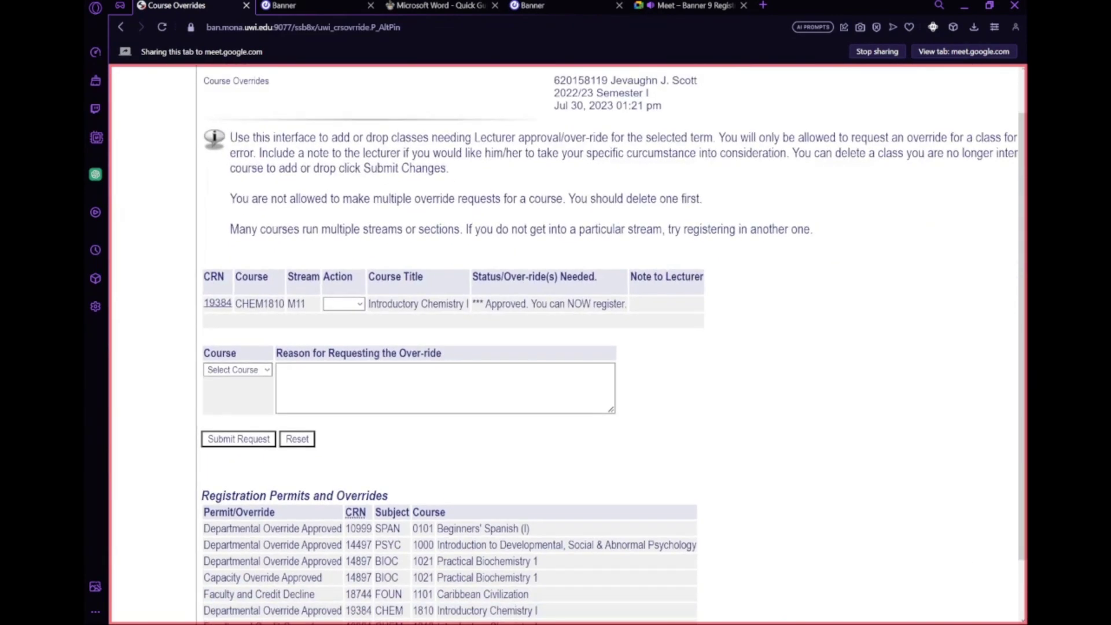
pyautogui.scroll(-4, 555, 347)
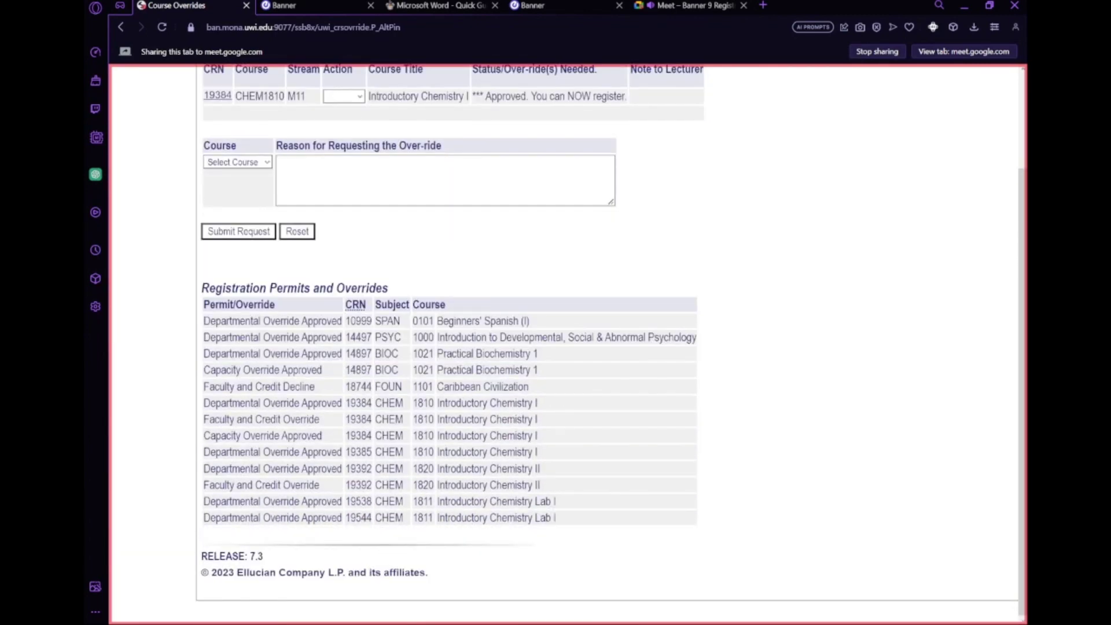
pyautogui.scroll(5, 556, 348)
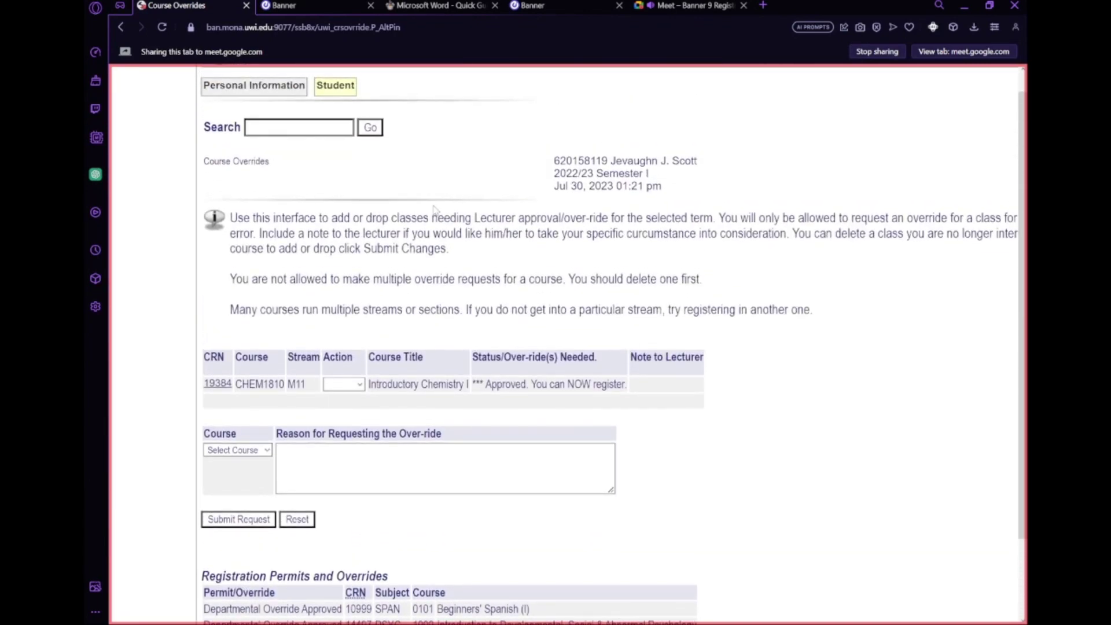
pyautogui.click(660, 5)
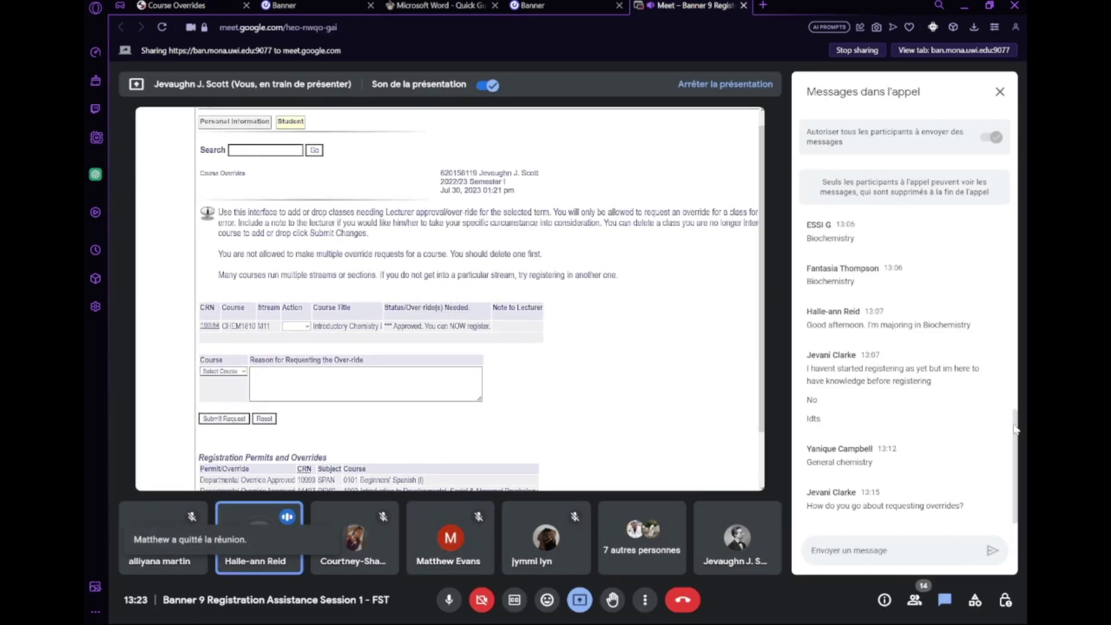
# Go from the Meet call via Course Overrides to the Banner Registration page.
pyautogui.moveTo(297, 366)
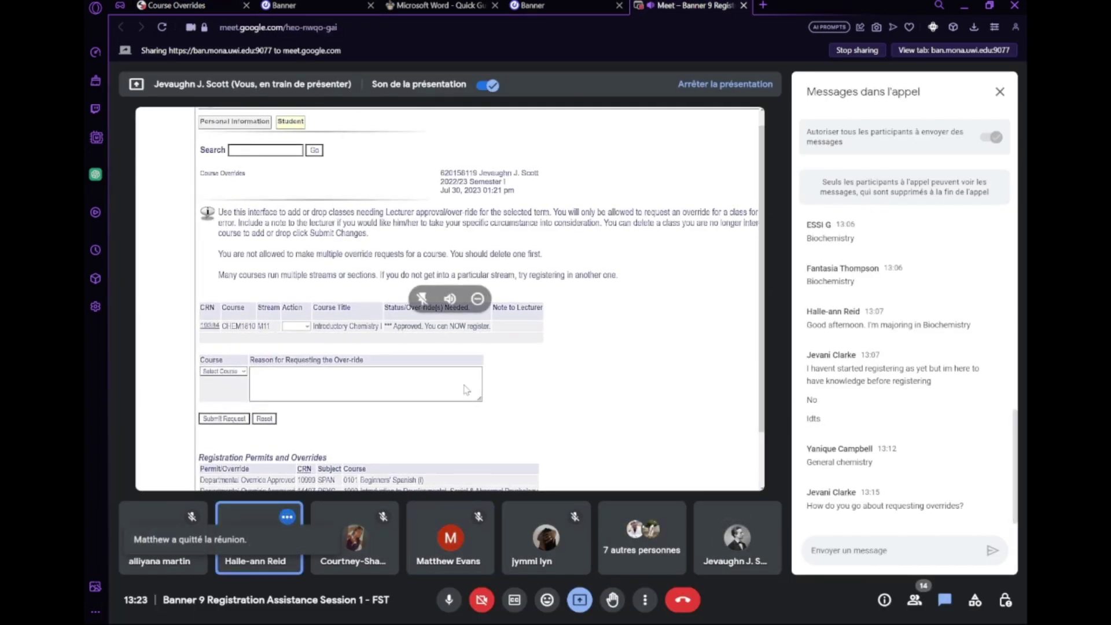
pyautogui.click(185, 6)
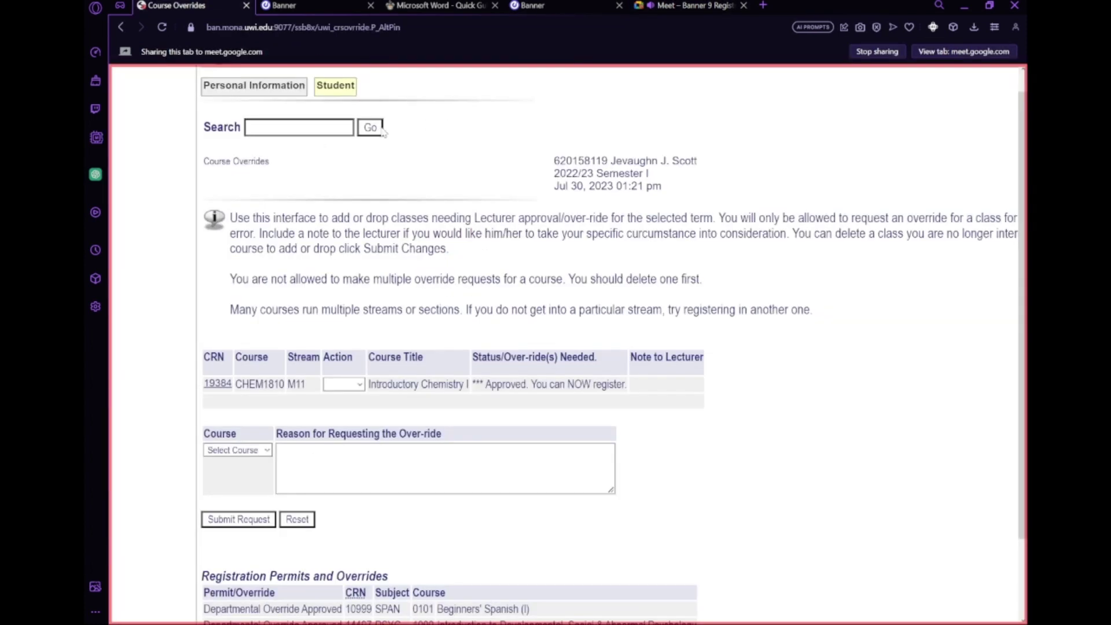
pyautogui.click(328, 5)
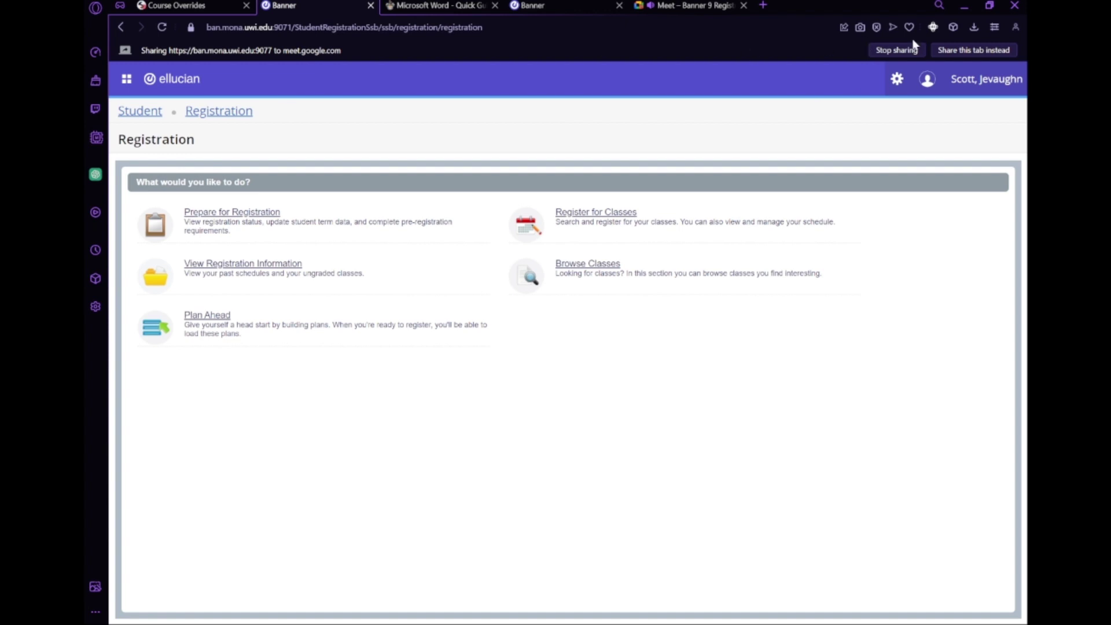
# Share the Banner tab and open Register for Classes for 2023/2024 Semester I.
pyautogui.click(956, 51)
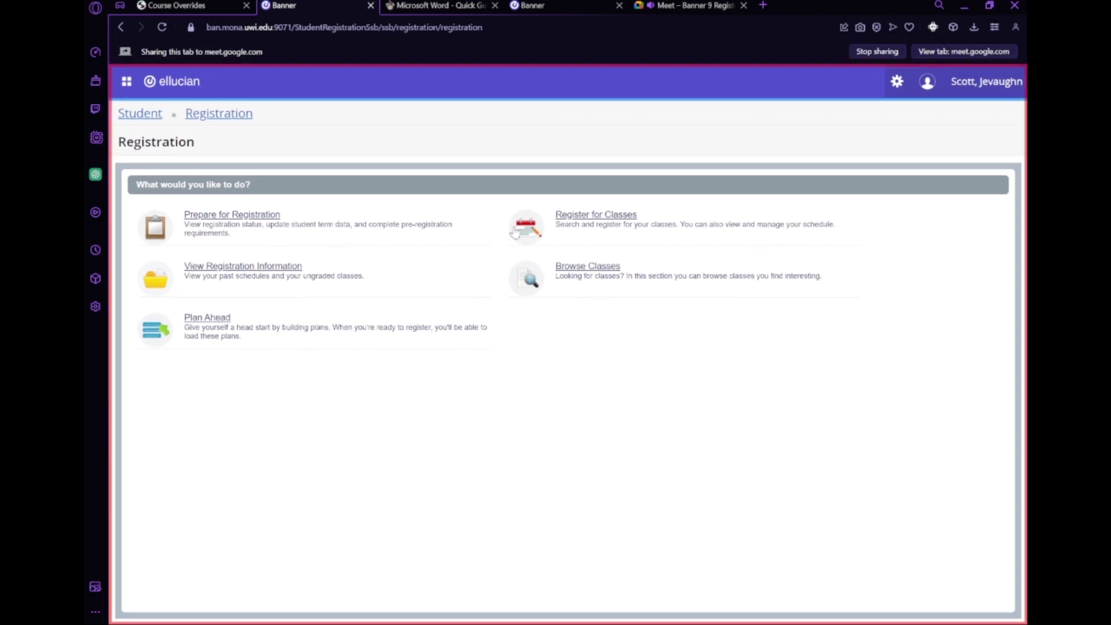
pyautogui.click(580, 220)
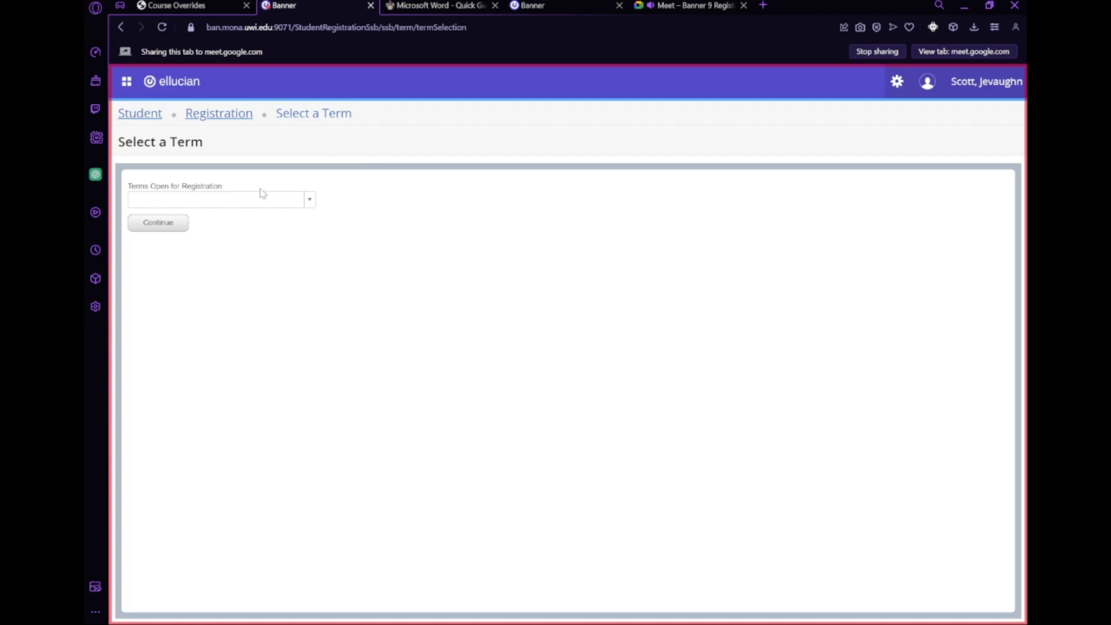
pyautogui.click(236, 201)
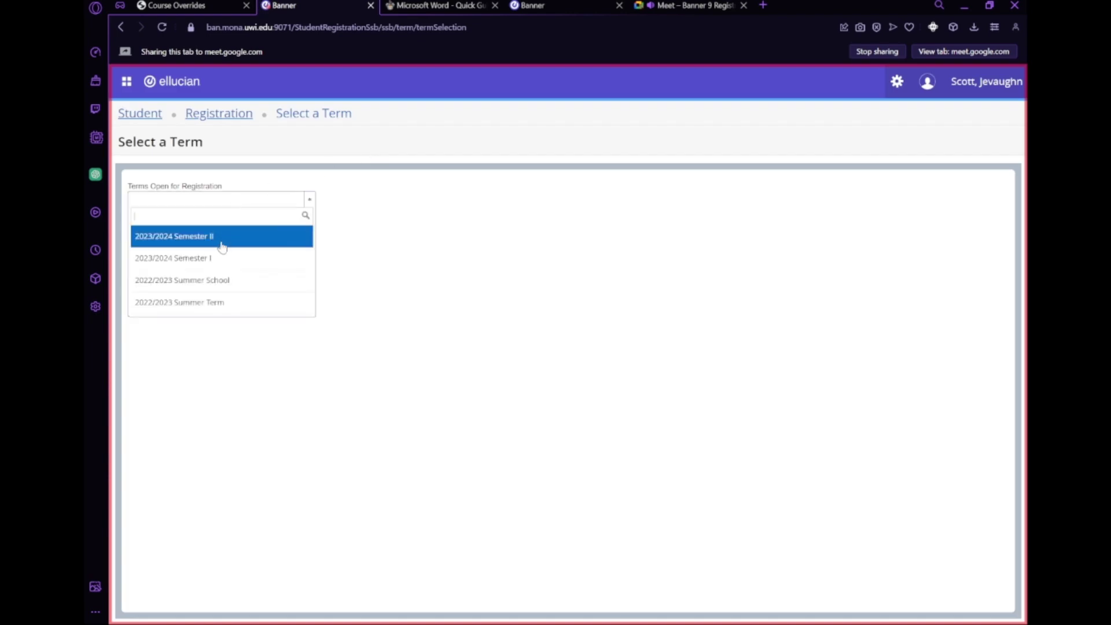
pyautogui.click(215, 252)
pyautogui.click(164, 233)
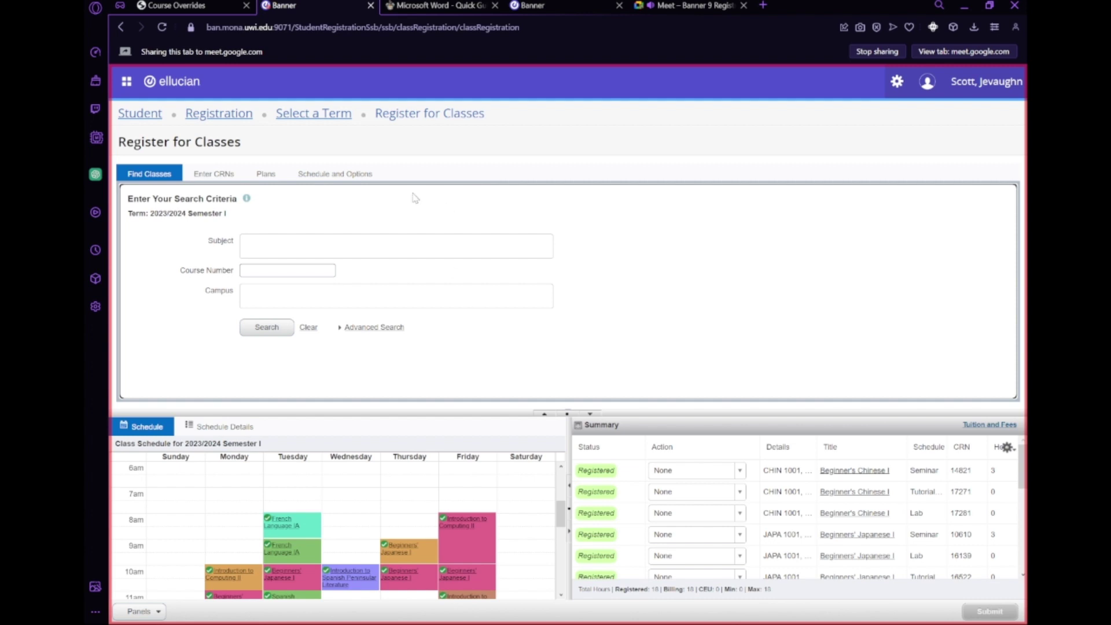
# Search for CHEM - Chemistry course 1810 classes on the Mona campus.
pyautogui.click(434, 245)
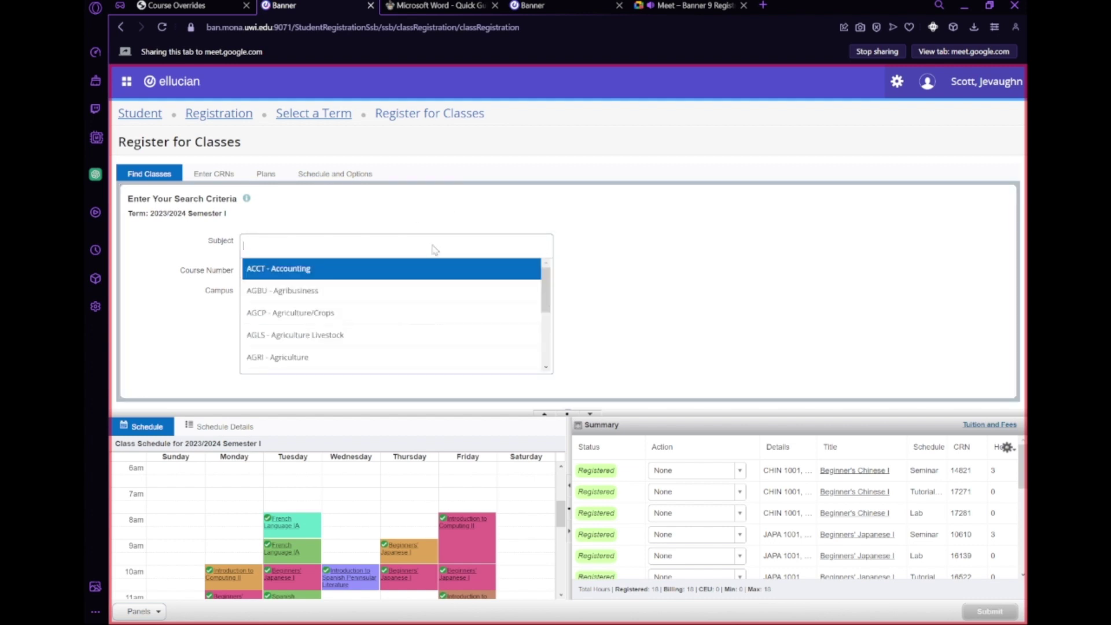
pyautogui.write('chem')
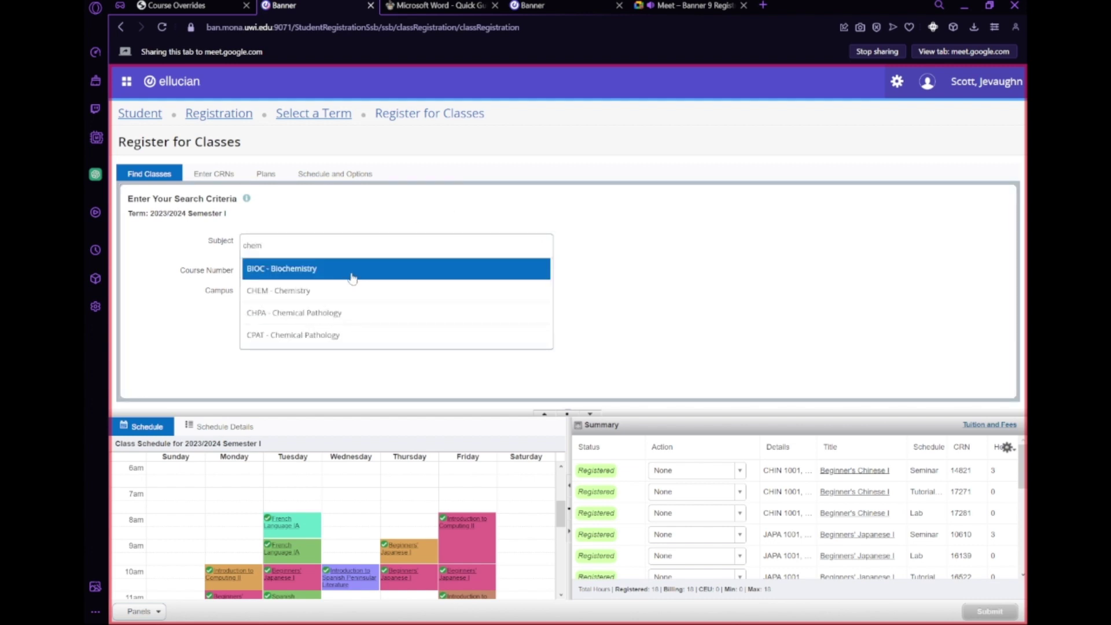
pyautogui.click(340, 290)
pyautogui.click(309, 270)
pyautogui.write('10')
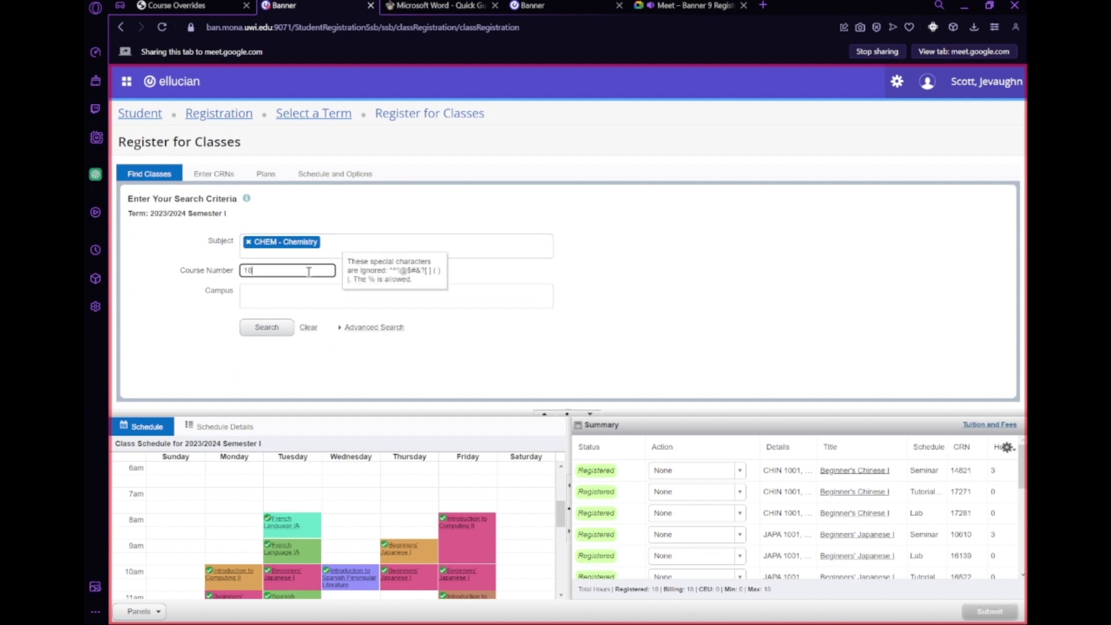
pyautogui.click(296, 295)
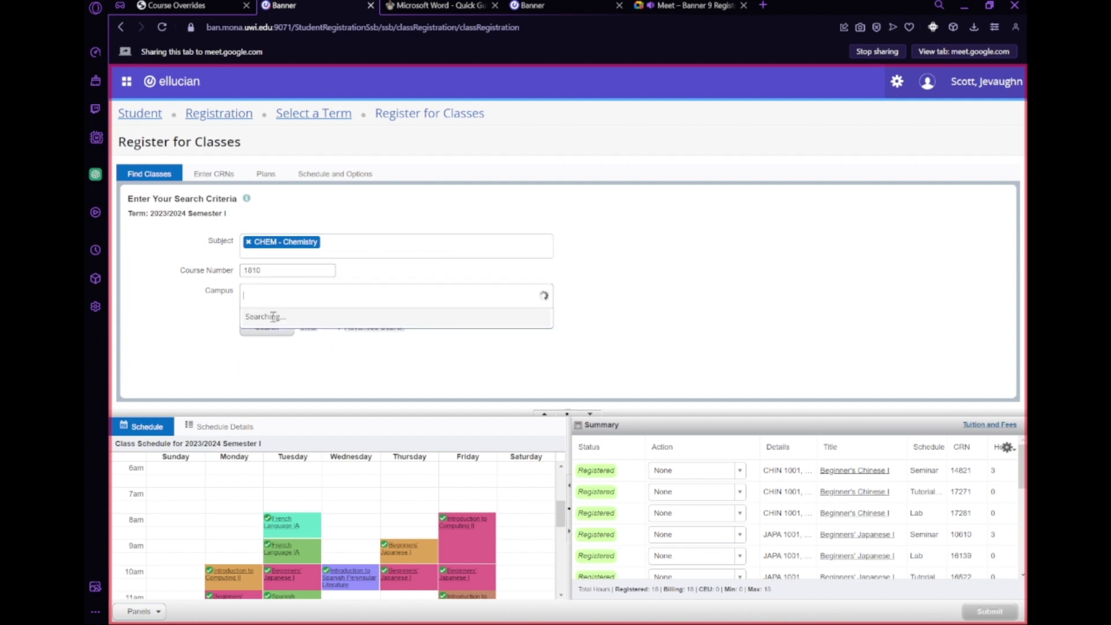
pyautogui.click(273, 318)
pyautogui.click(271, 325)
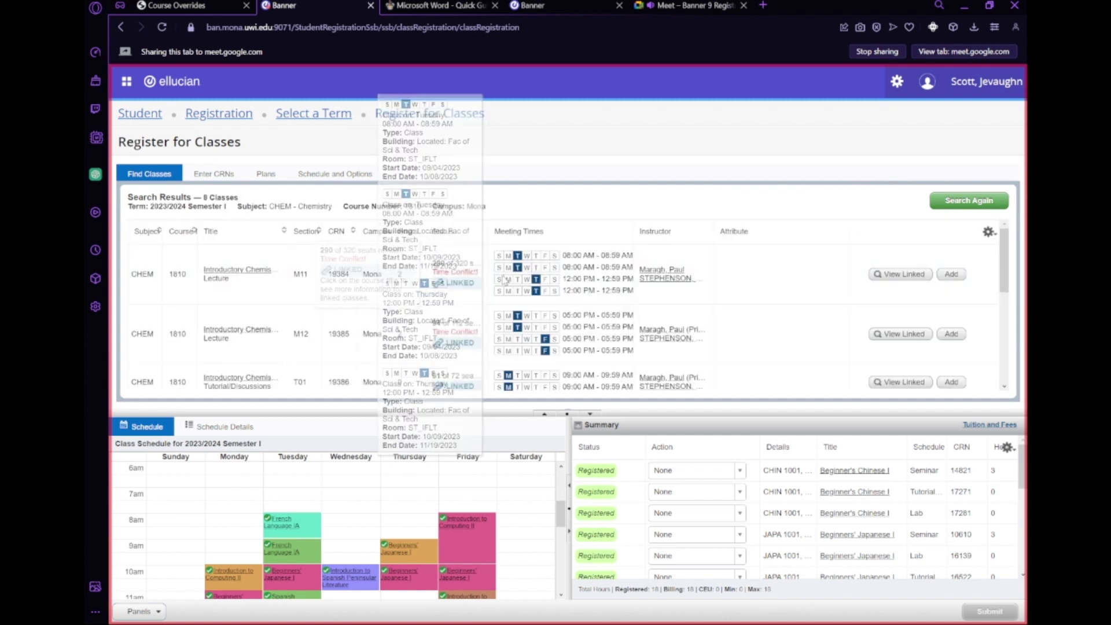
pyautogui.moveTo(528, 281)
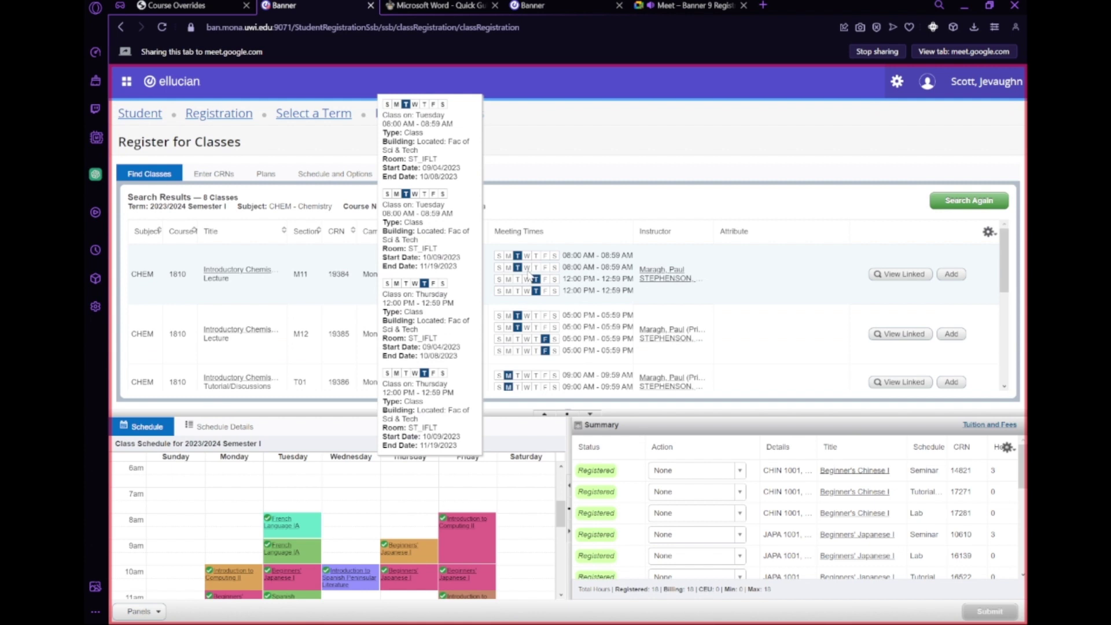
pyautogui.moveTo(531, 336)
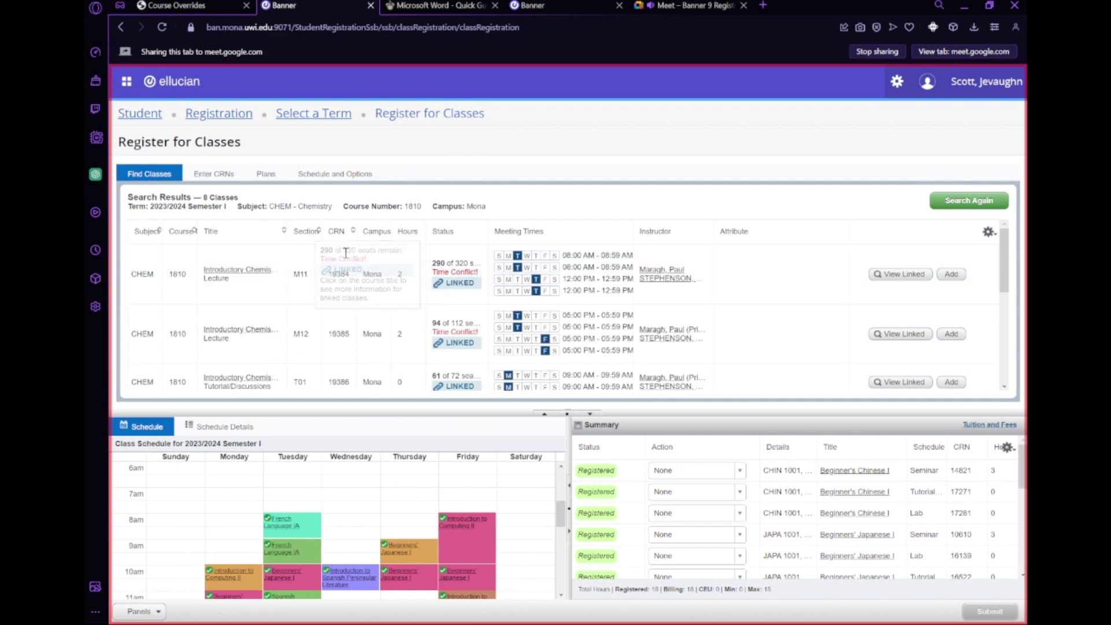
pyautogui.scroll(5, 456, 266)
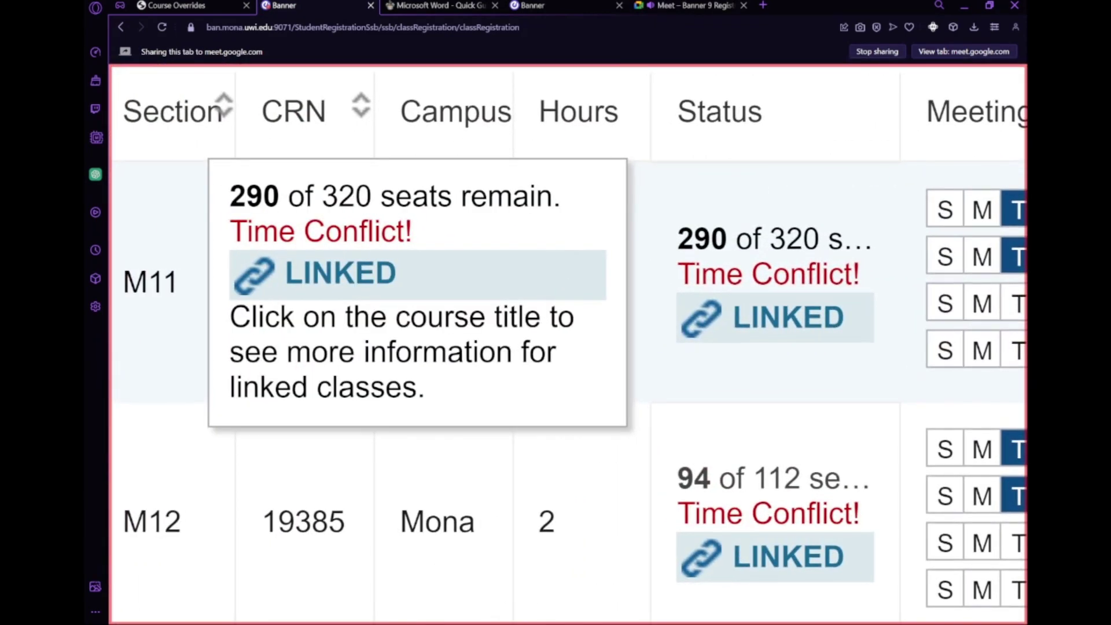
pyautogui.scroll(-3, 456, 266)
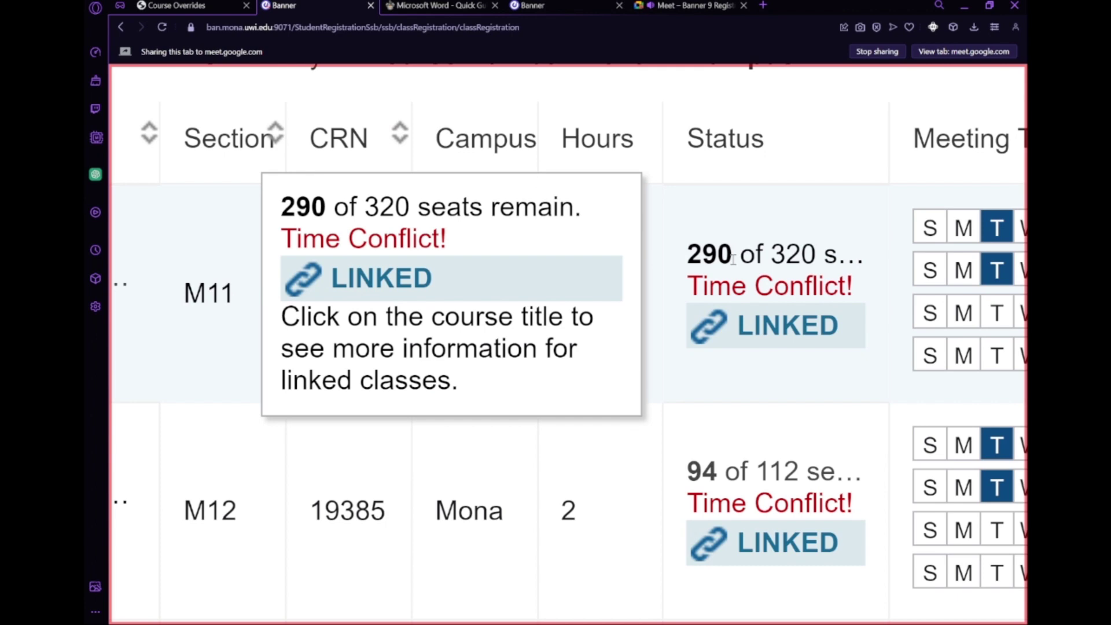
pyautogui.scroll(-3, 732, 260)
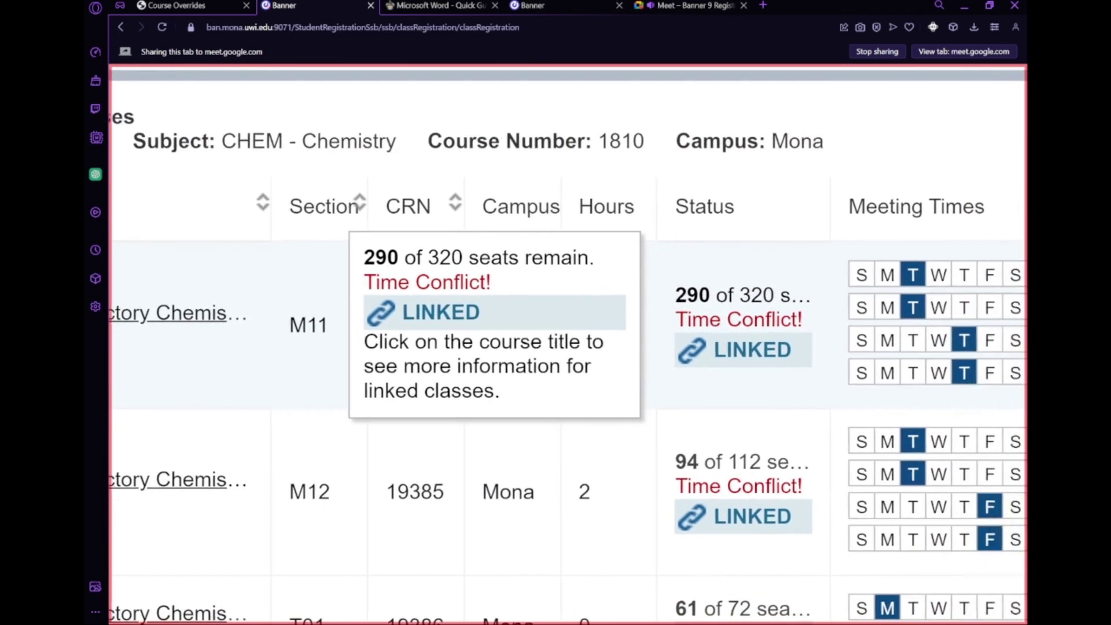
pyautogui.scroll(-4, 568, 342)
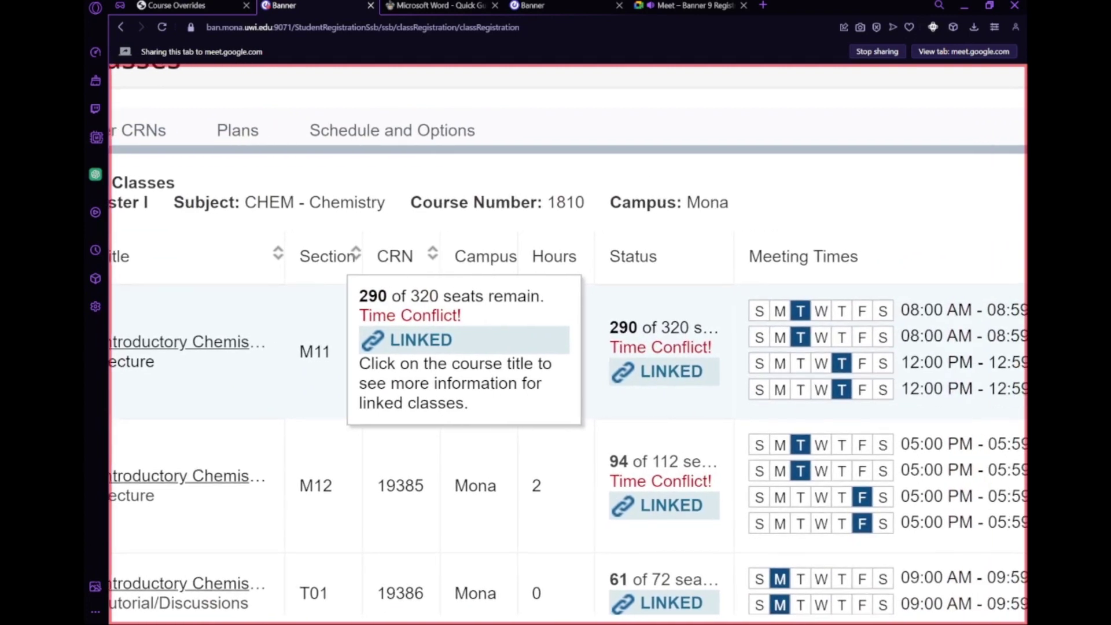
pyautogui.scroll(-4, 567, 341)
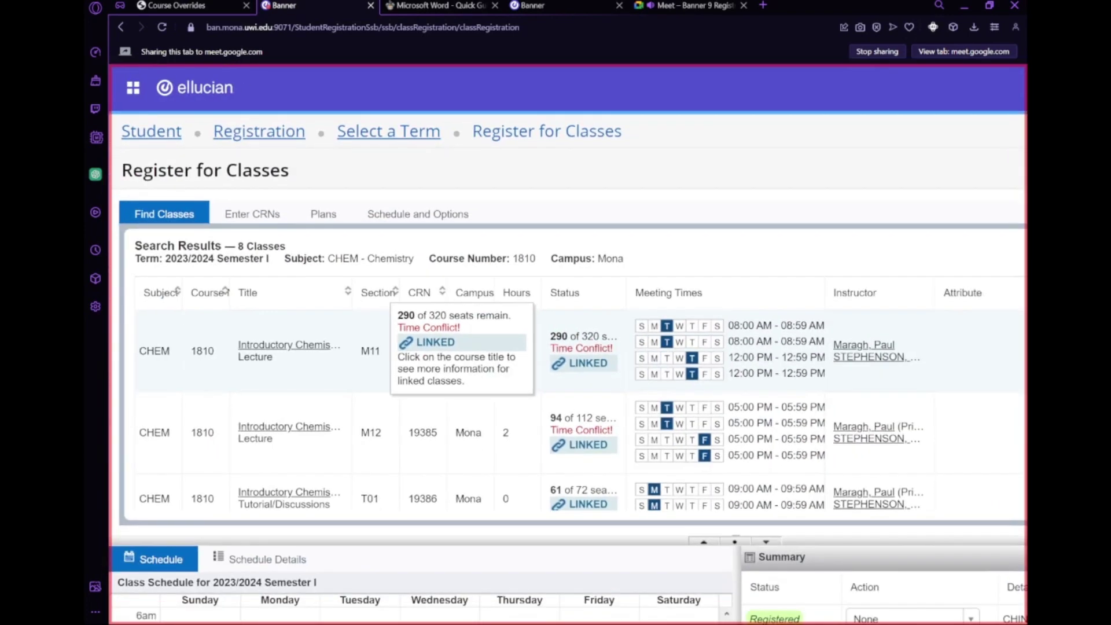
pyautogui.hscroll(1, 527, 339)
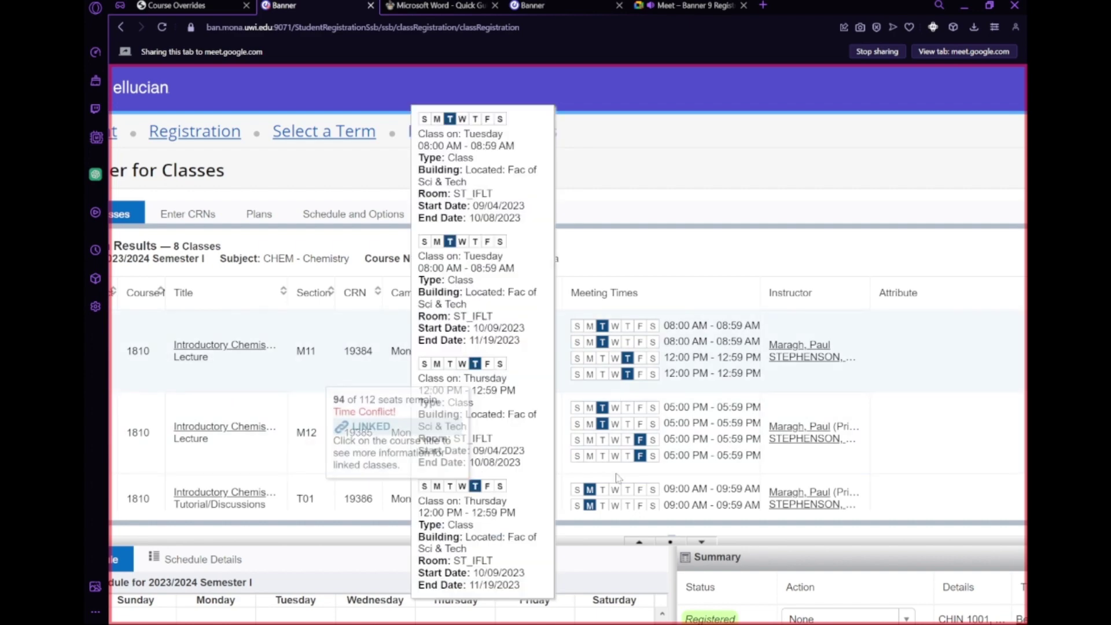
pyautogui.scroll(-5, 617, 478)
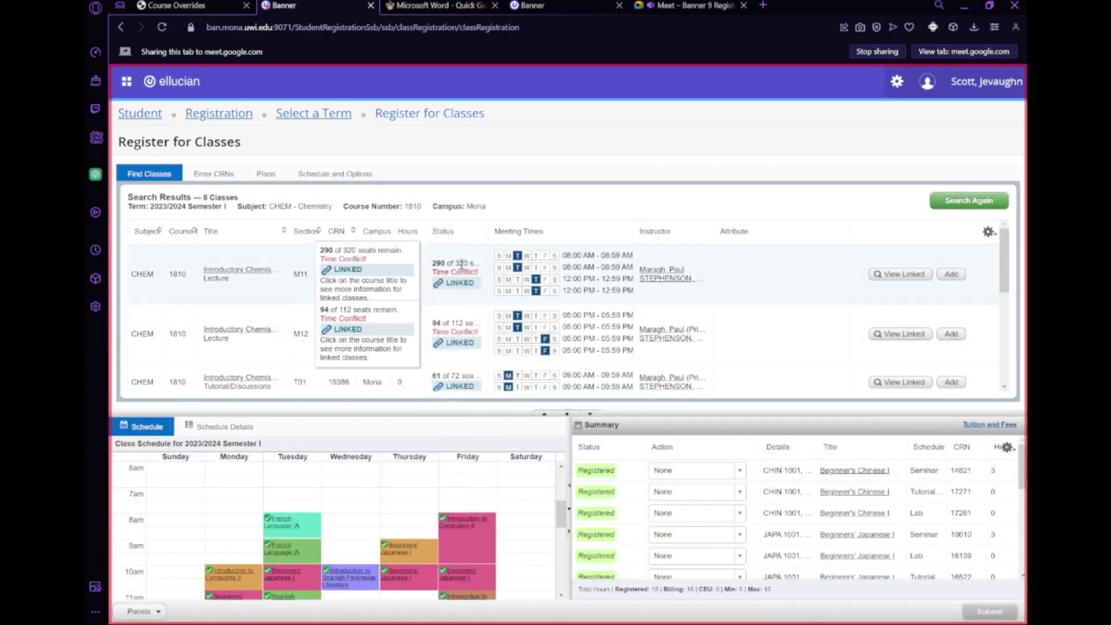
pyautogui.moveTo(520, 268)
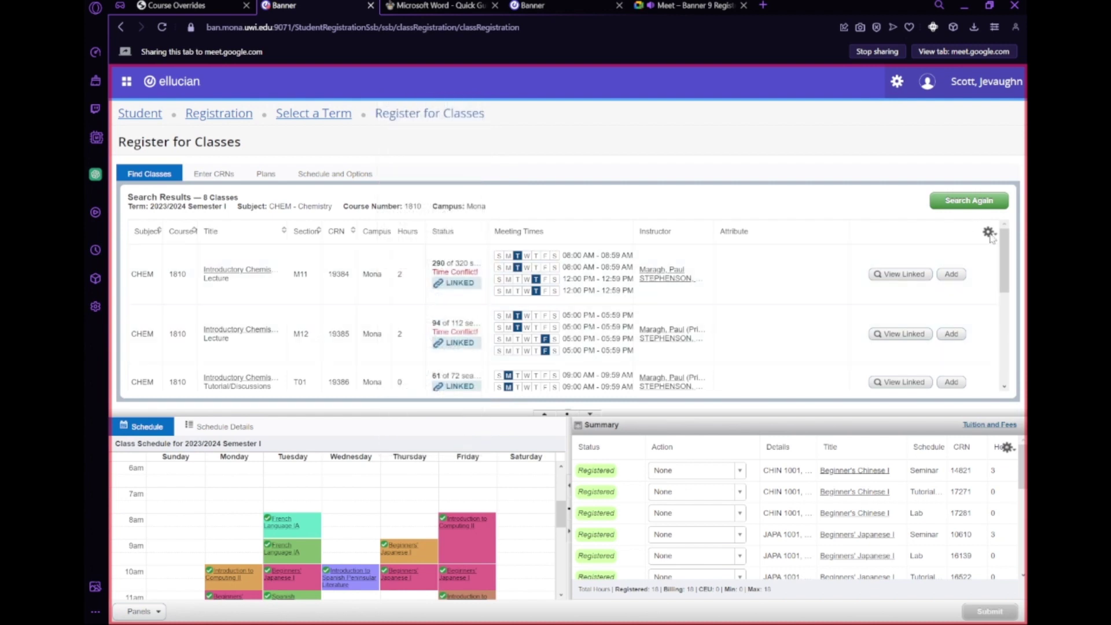
pyautogui.moveTo(1007, 247); pyautogui.dragTo(1005, 330)
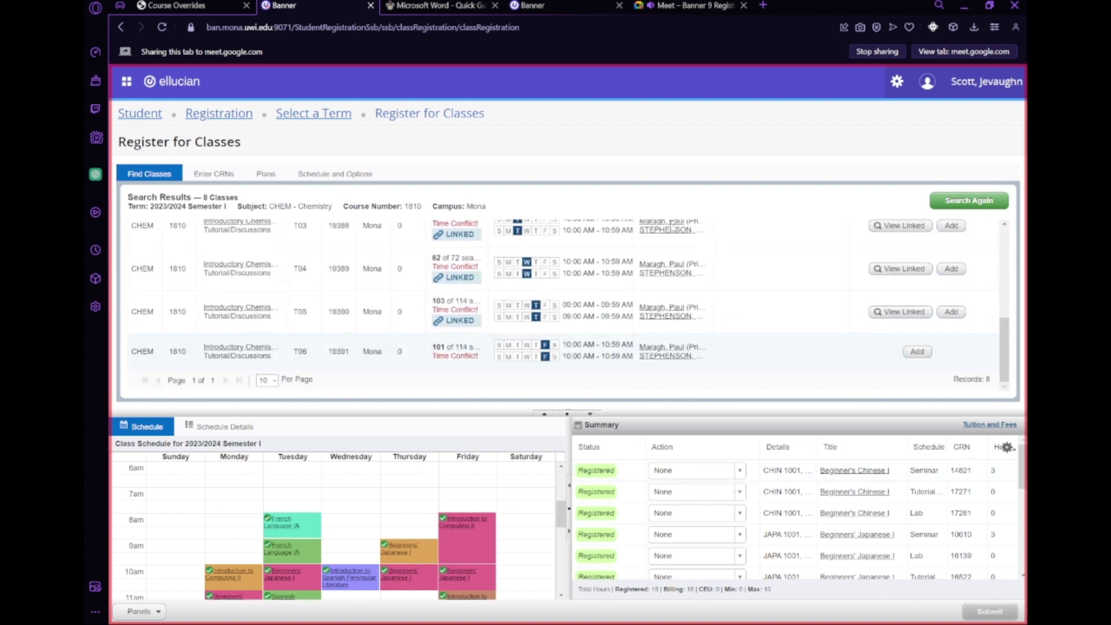
# Go back to the CHEM 1810 Mona search form, check the other Banner tabs, and scroll the schedule grid.
pyautogui.click(953, 202)
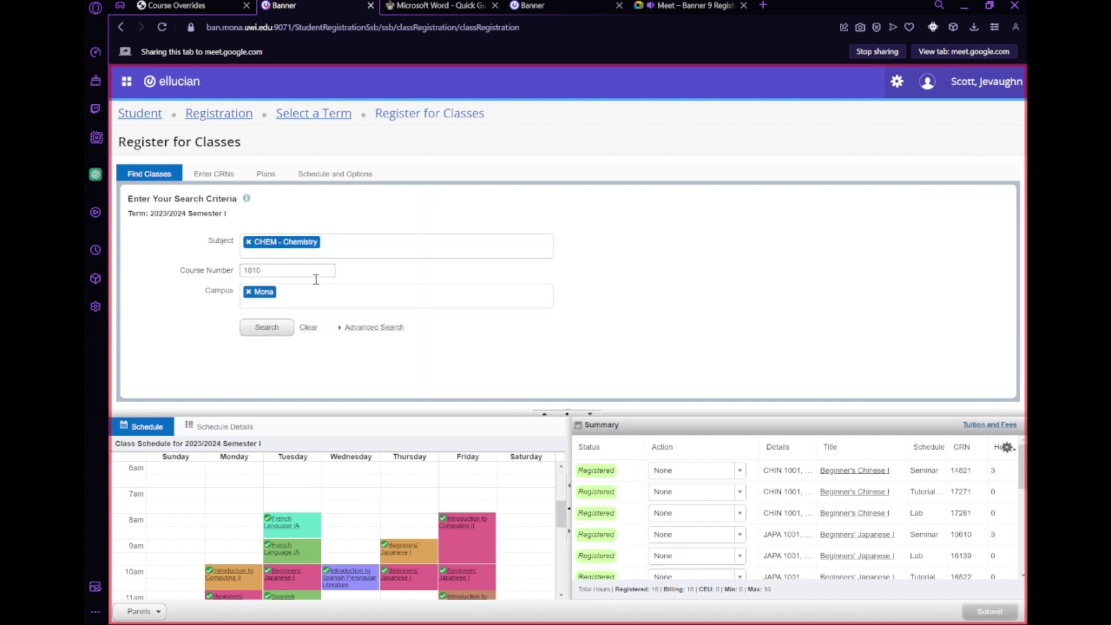
pyautogui.click(360, 245)
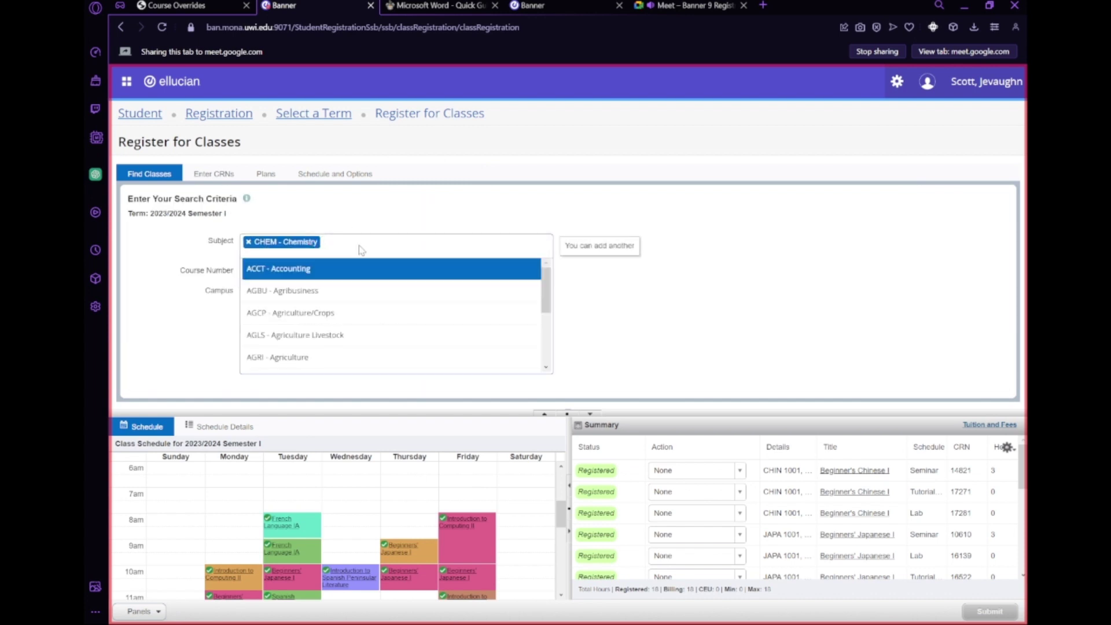
pyautogui.click(665, 295)
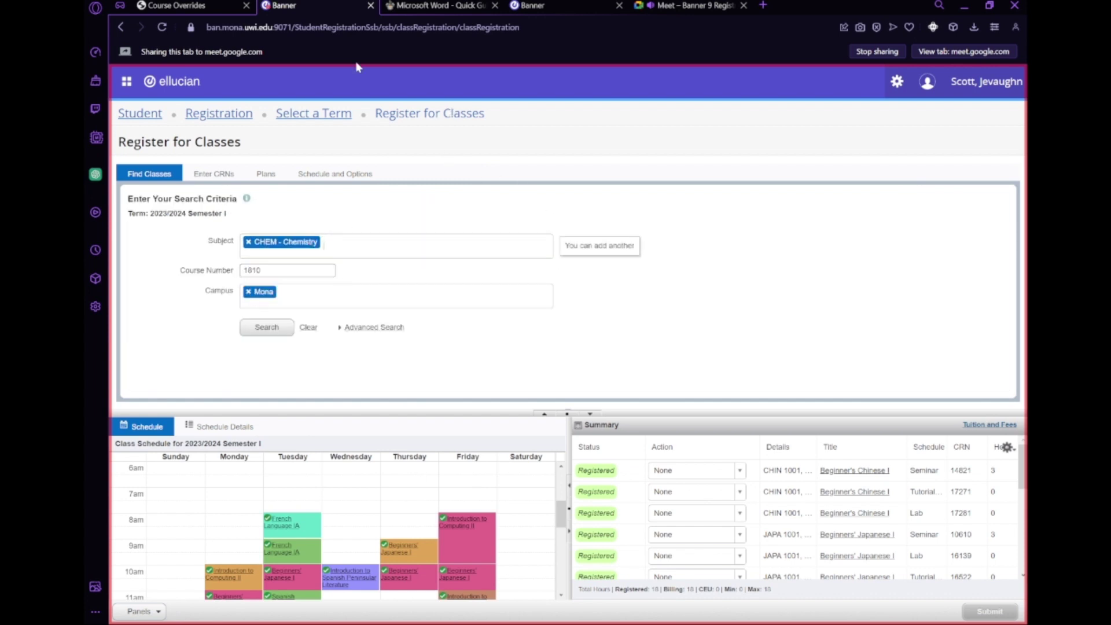
pyautogui.click(226, 5)
pyautogui.click(556, 4)
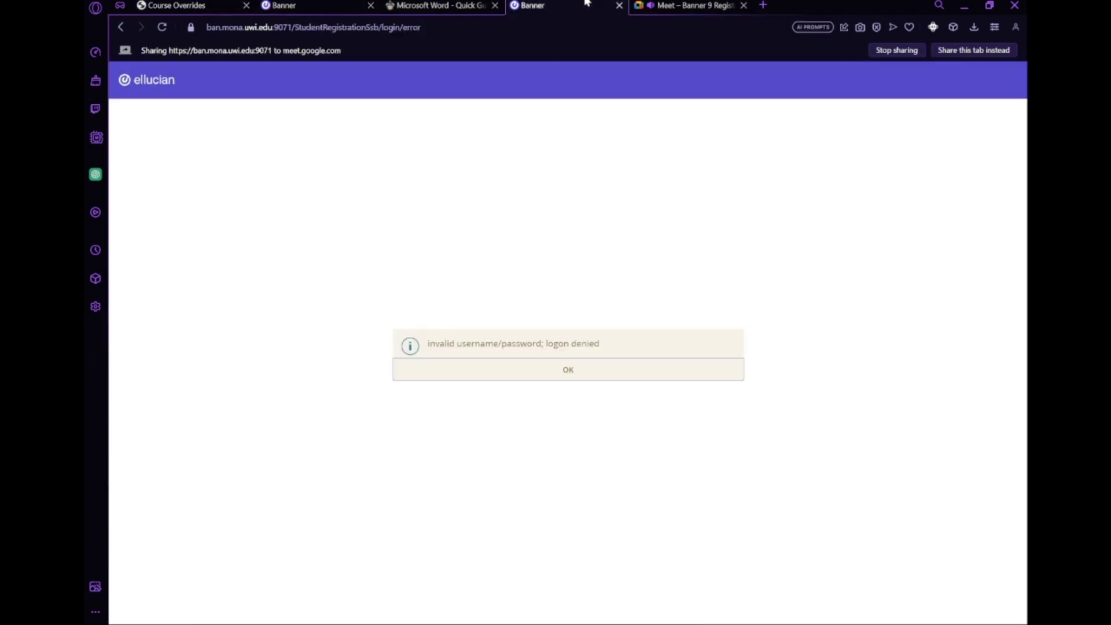
pyautogui.click(316, 5)
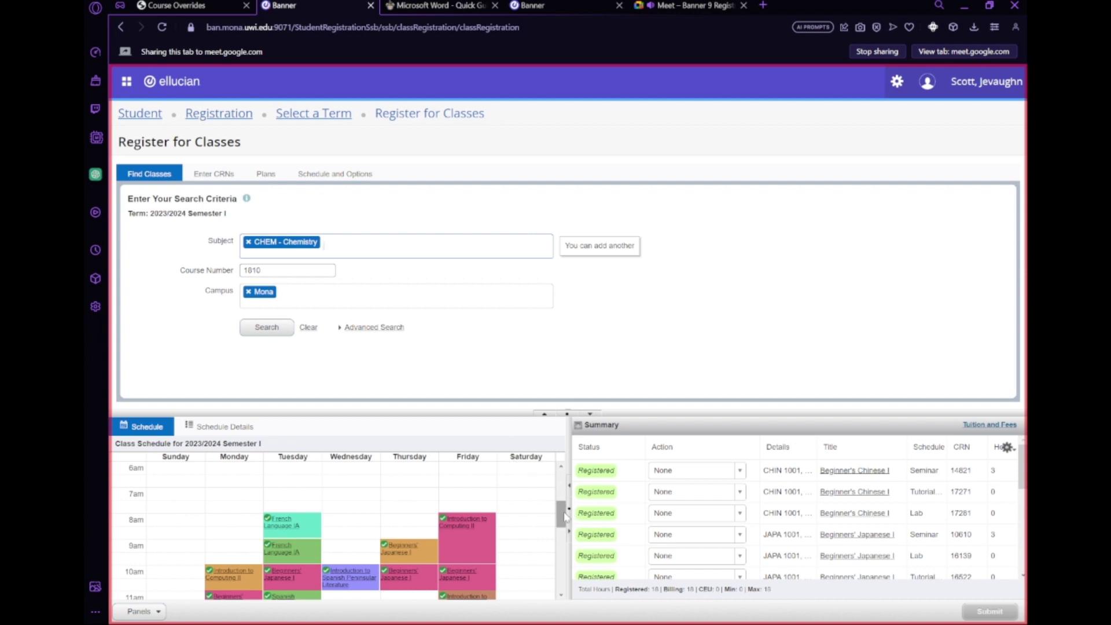
pyautogui.moveTo(565, 517)
pyautogui.mouseDown()
pyautogui.moveTo(561, 537)
pyautogui.moveTo(558, 528)
pyautogui.mouseUp()
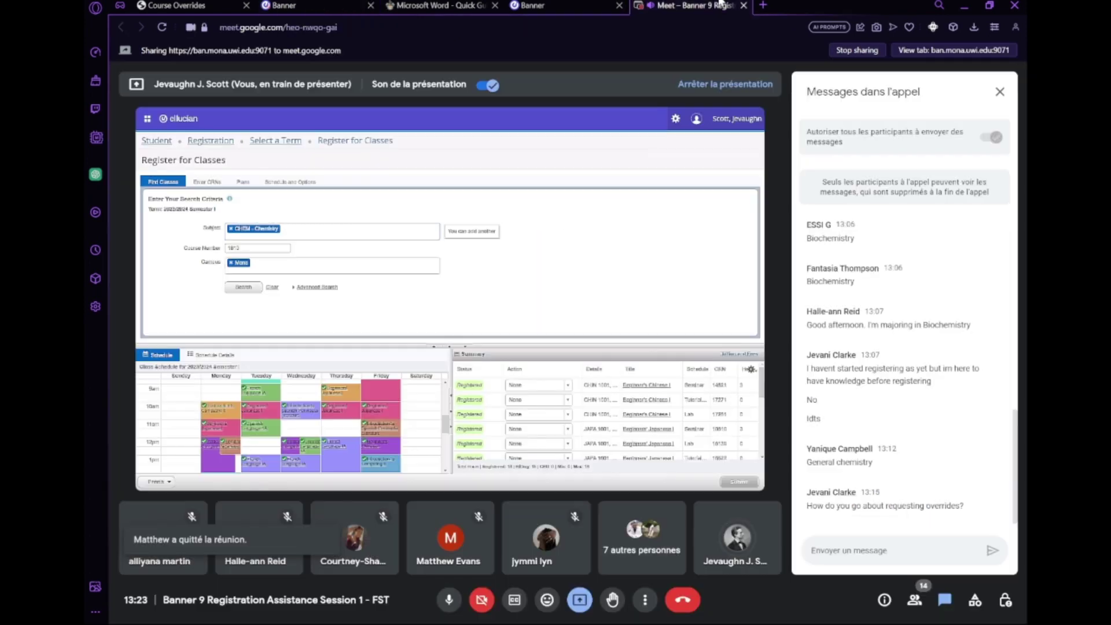
# Mark the overrides question in Meet chat, clear the CHEM subject, and open the Registration Add Errors guide.
pyautogui.click(689, 5)
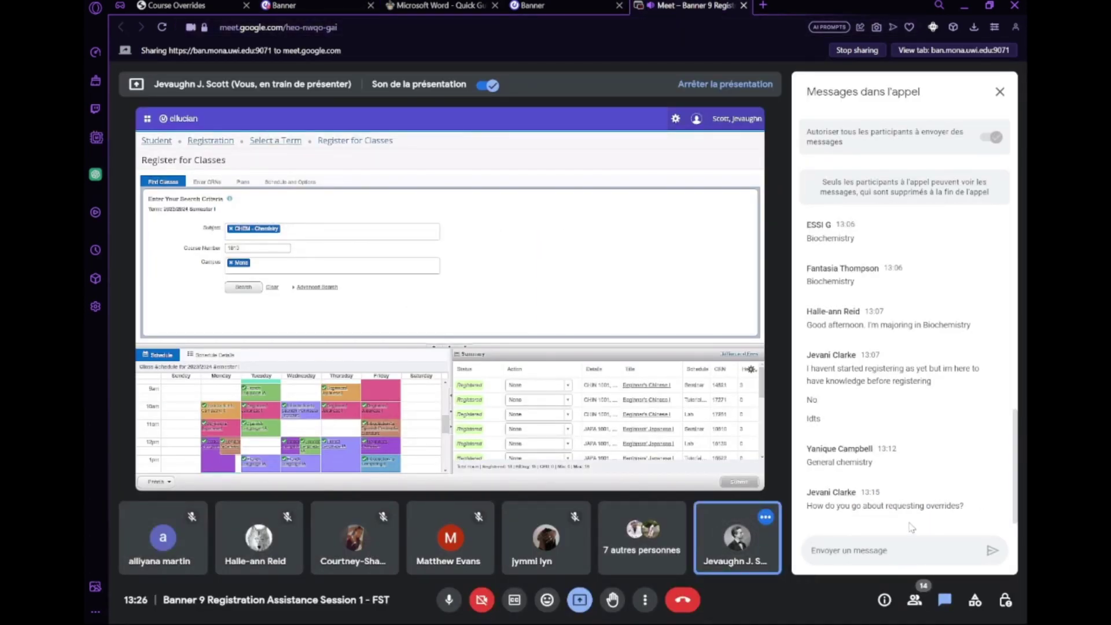
pyautogui.moveTo(961, 507); pyautogui.dragTo(806, 518)
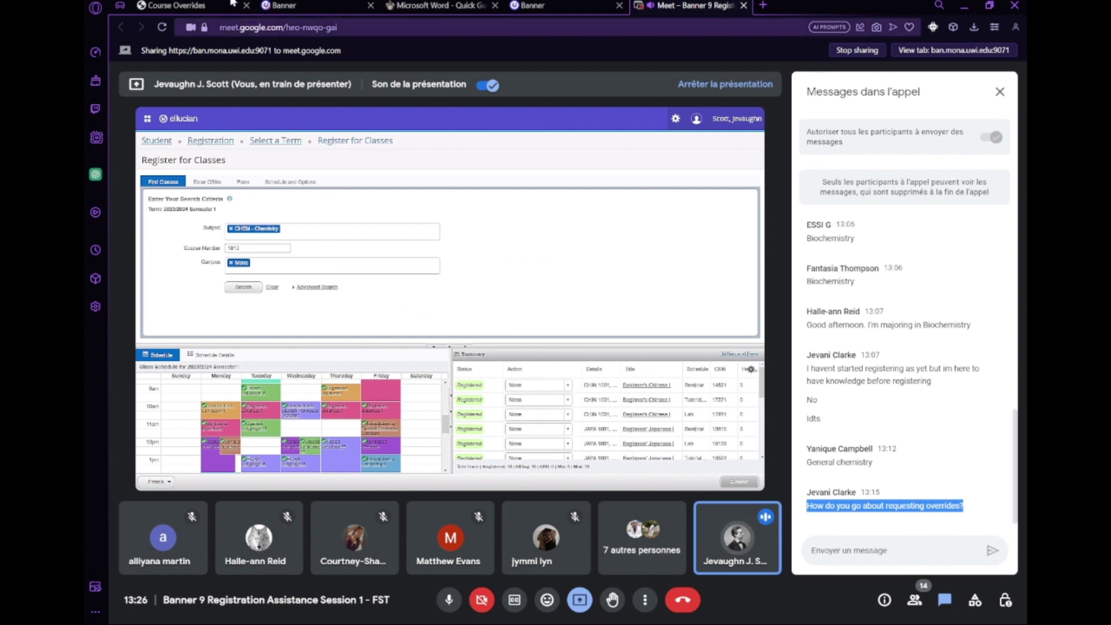
pyautogui.click(289, 5)
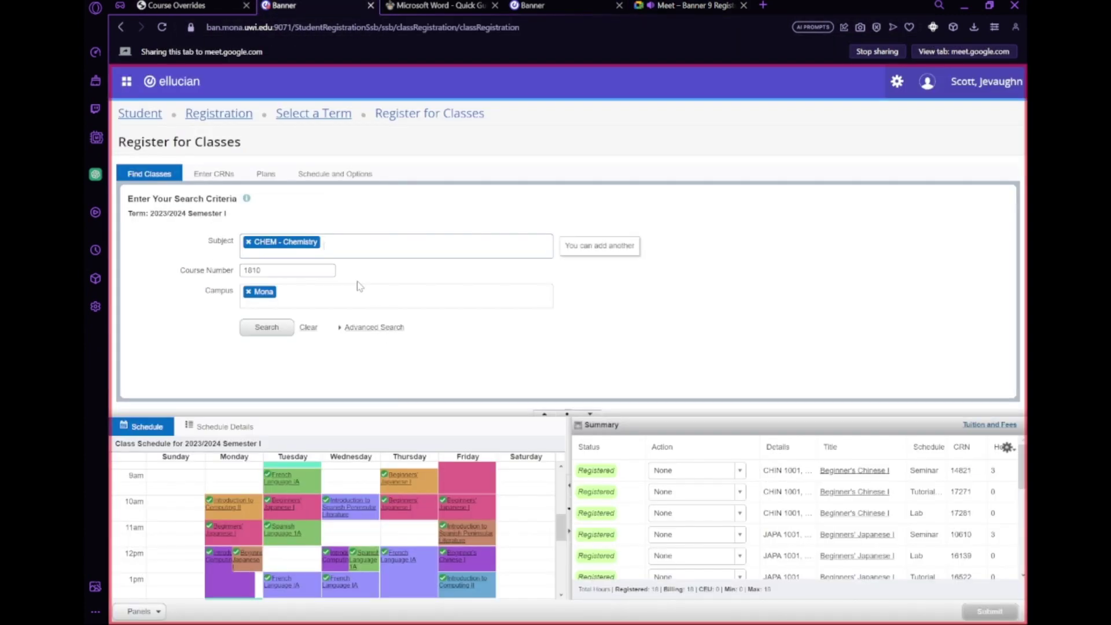
pyautogui.press('BackSpace')
pyautogui.press('BackSpace')
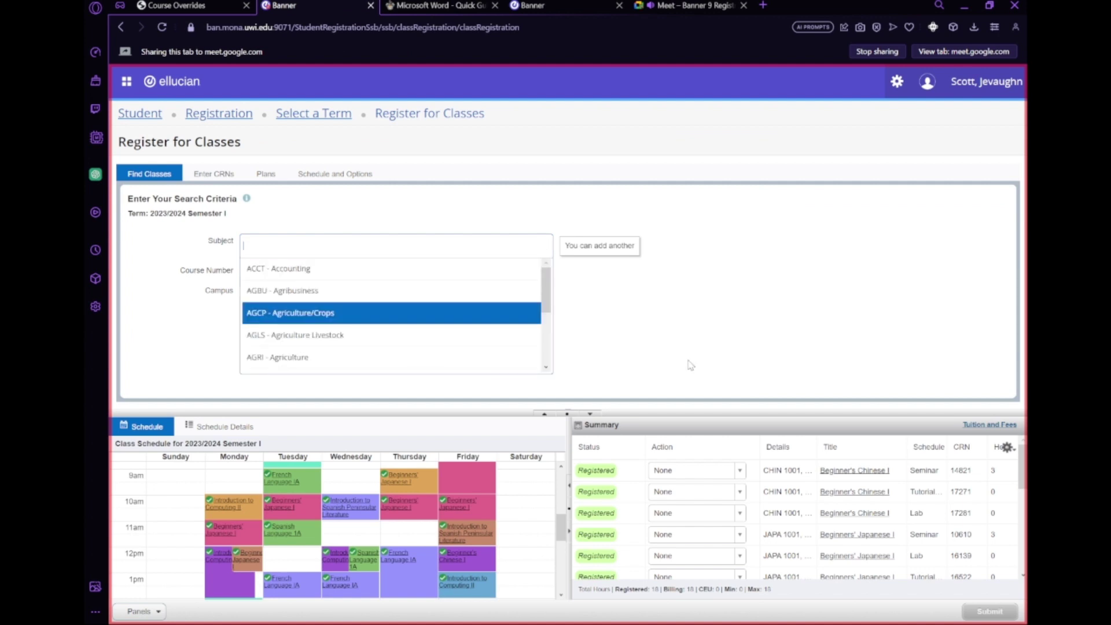
pyautogui.click(690, 365)
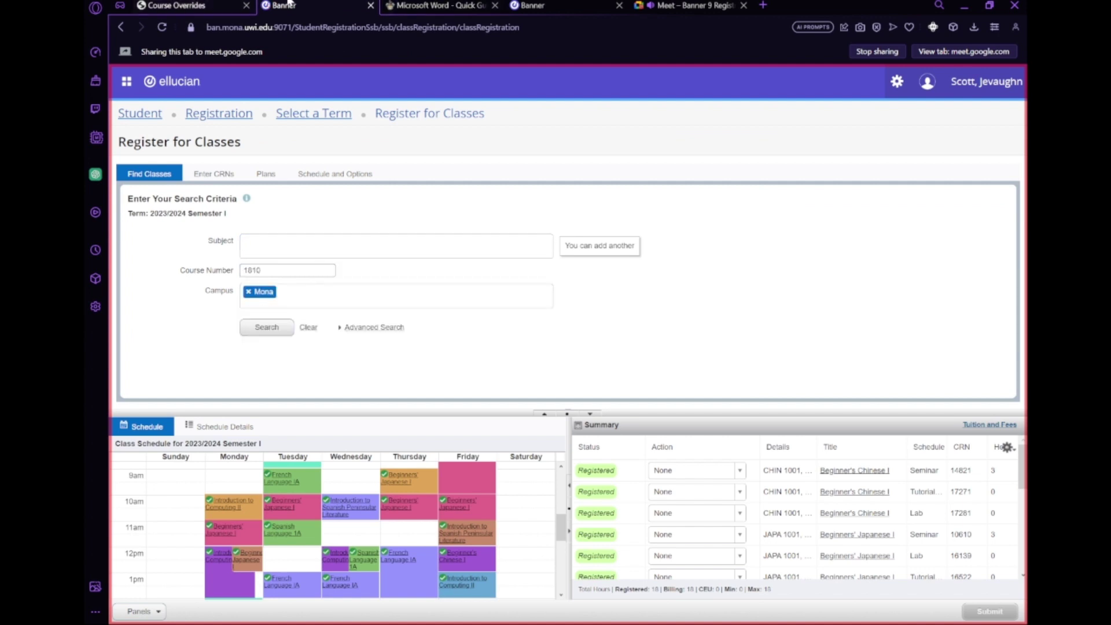
pyautogui.click(441, 5)
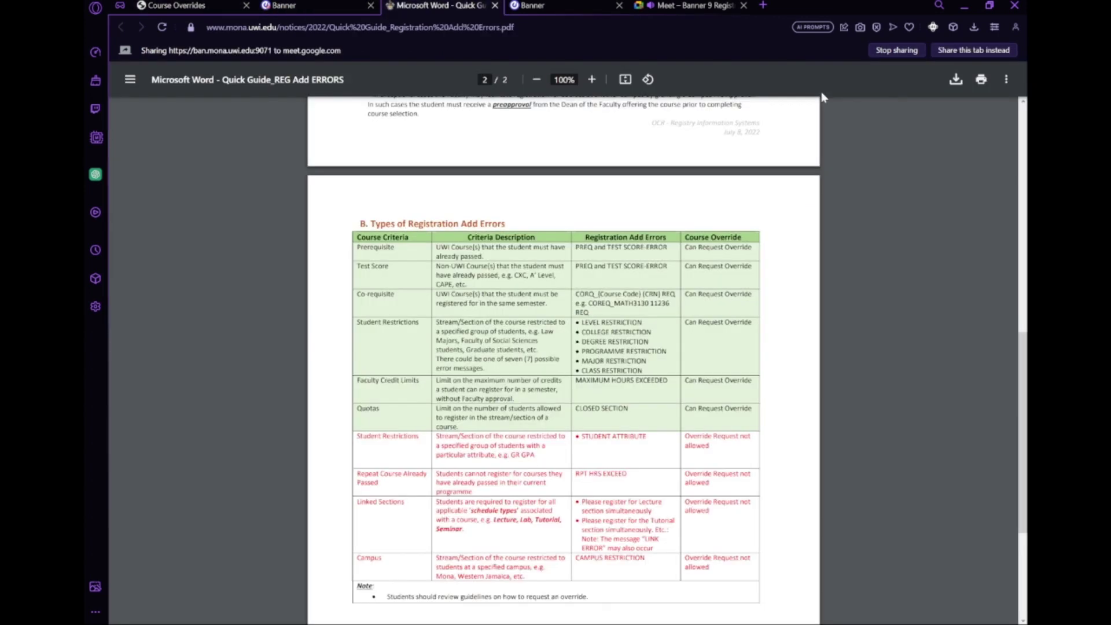
# Load the FST Undergraduate Student Handbook PDF via the 'fst' address-bar suggestion.
pyautogui.click(596, 30)
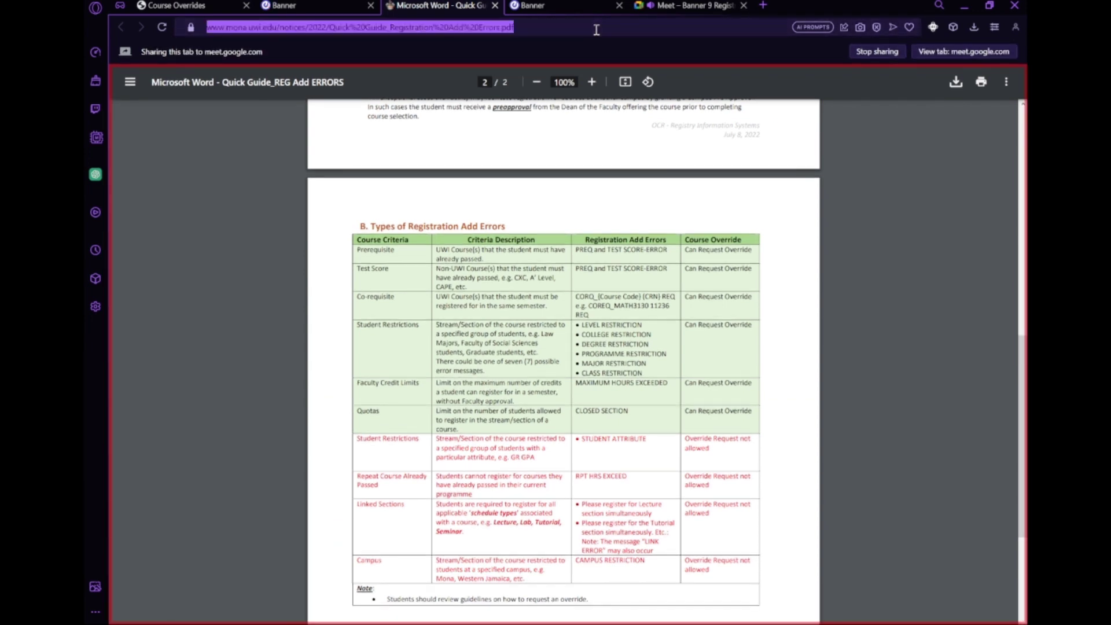
pyautogui.write('fst')
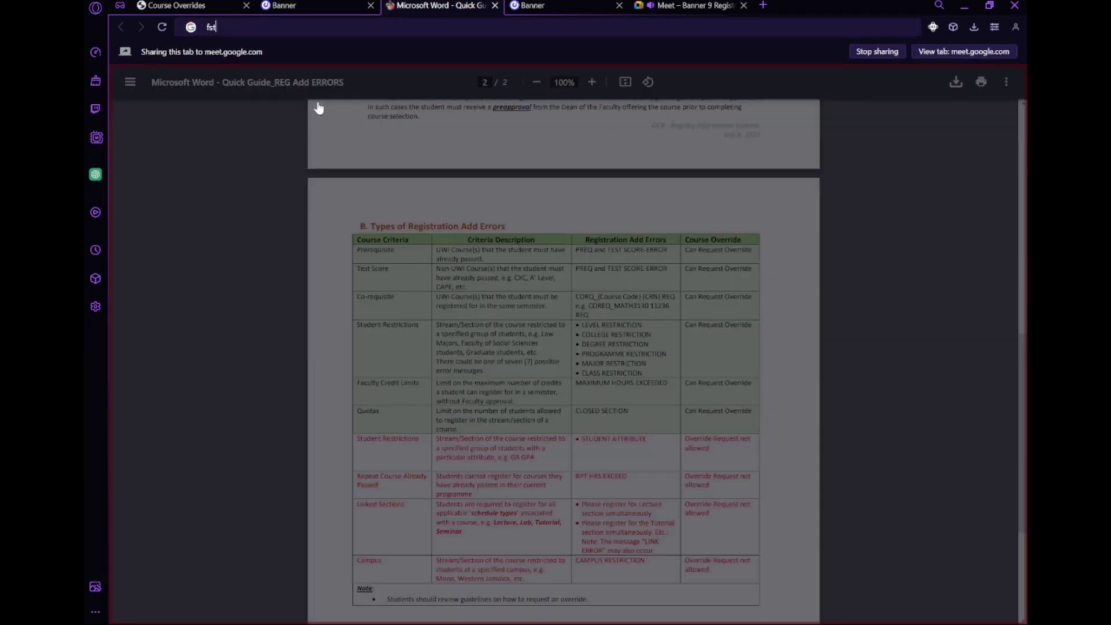
pyautogui.press('Return')
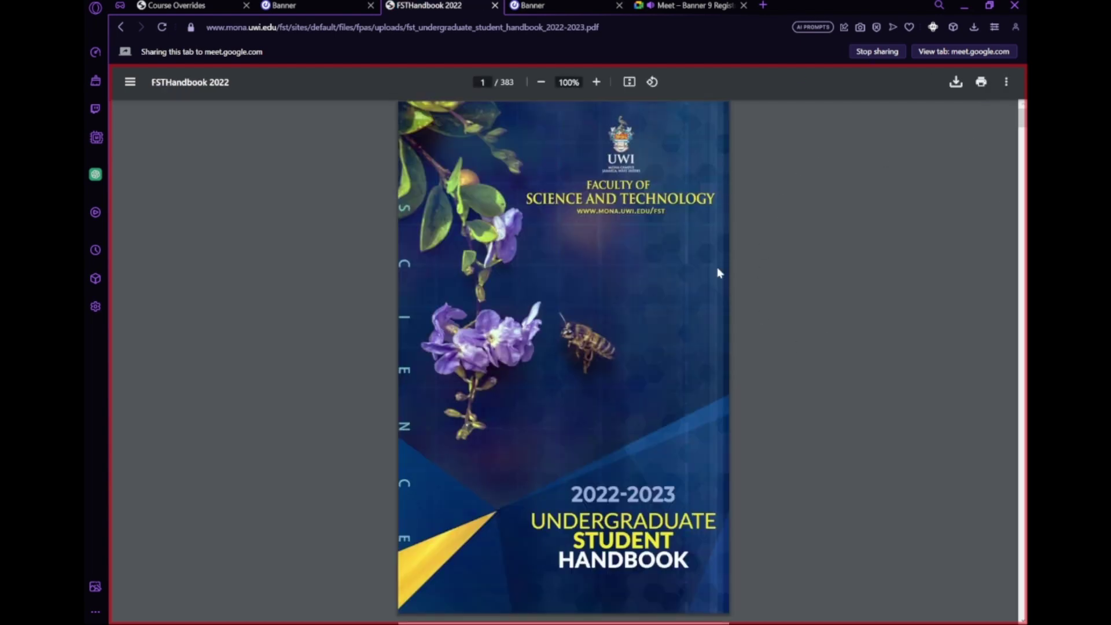
# Check the Meet chat and toggle the microphone mute off and back on.
pyautogui.click(689, 5)
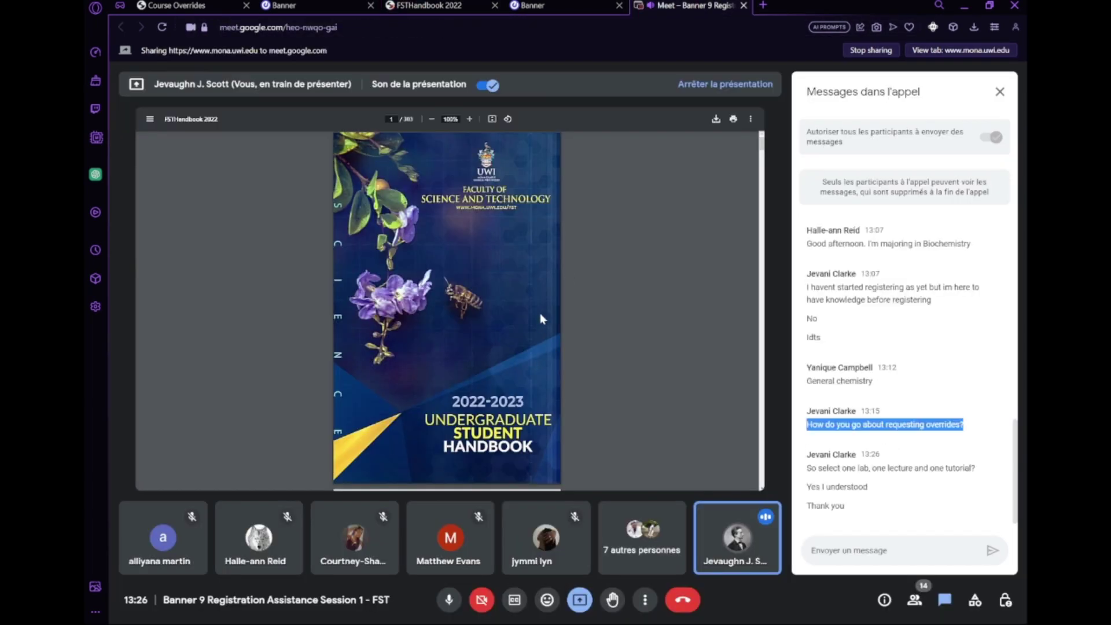
pyautogui.click(428, 5)
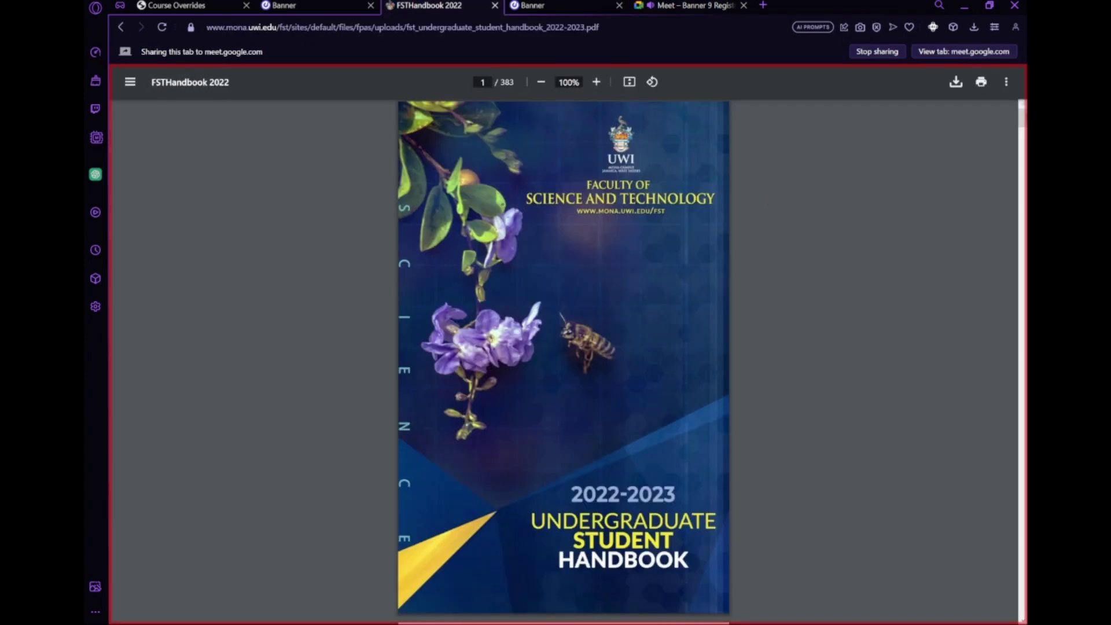
pyautogui.click(689, 5)
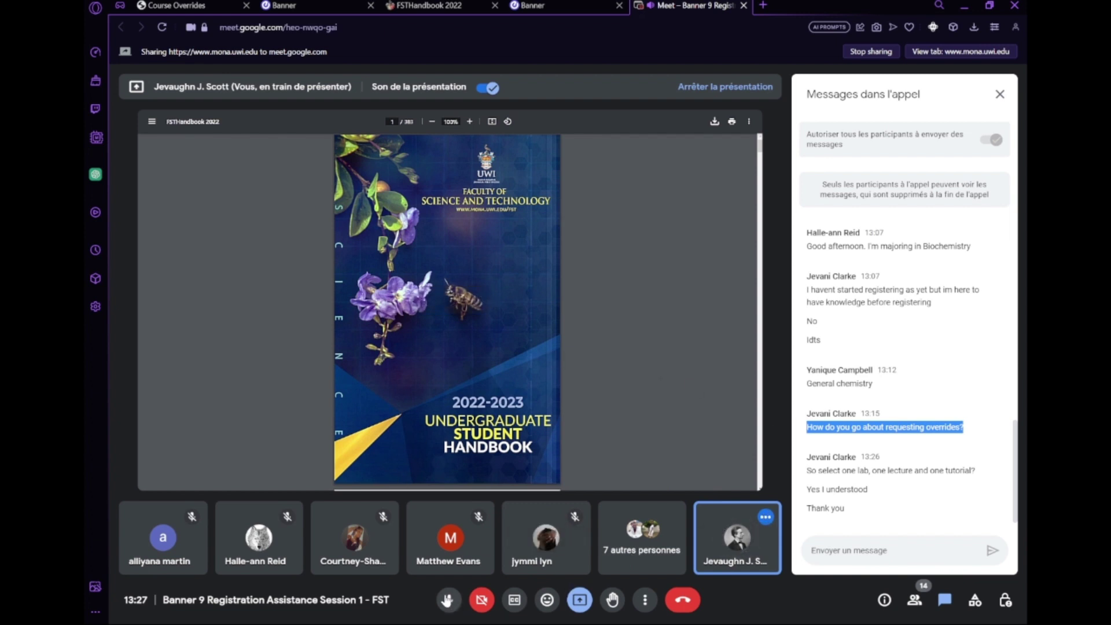
pyautogui.click(448, 600)
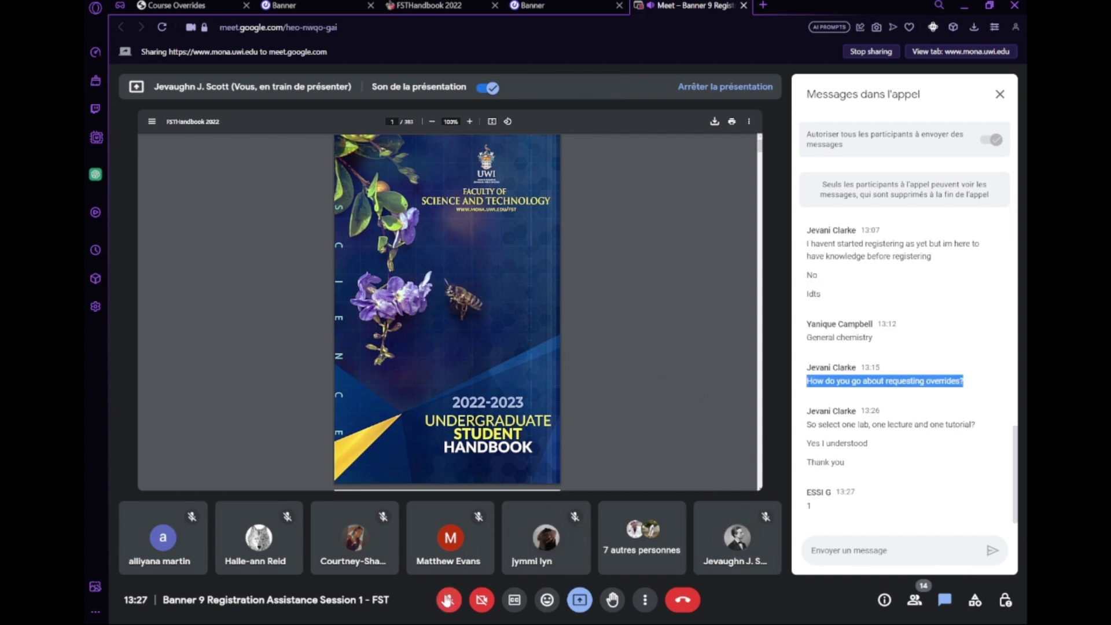
pyautogui.click(449, 600)
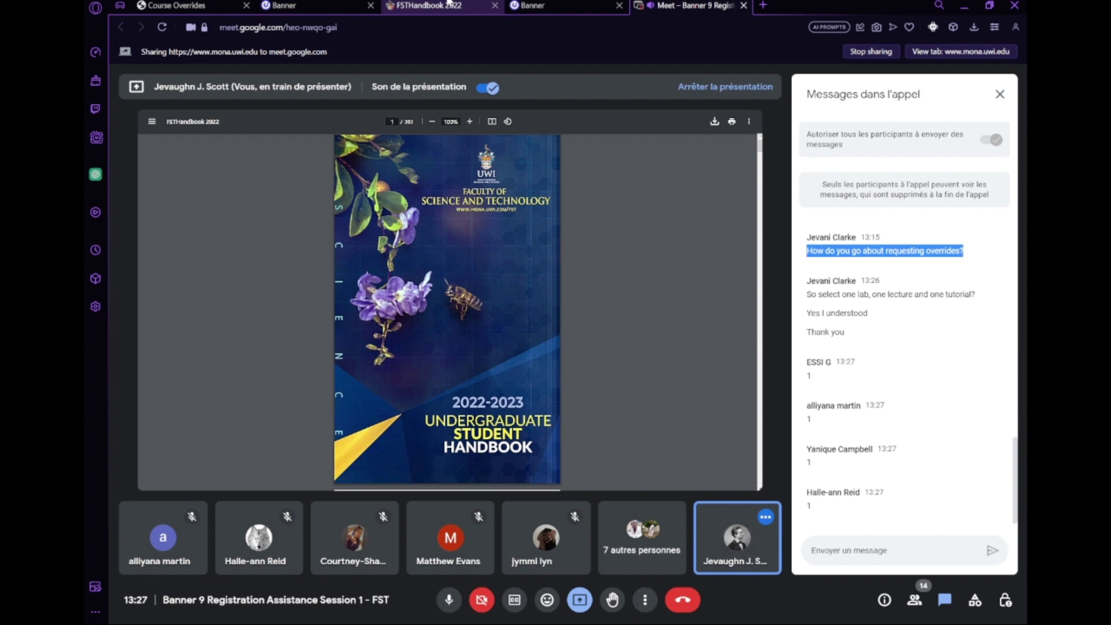
# Return to the FST handbook and jump to the Biochemistry Section course table on page 8.
pyautogui.click(450, 3)
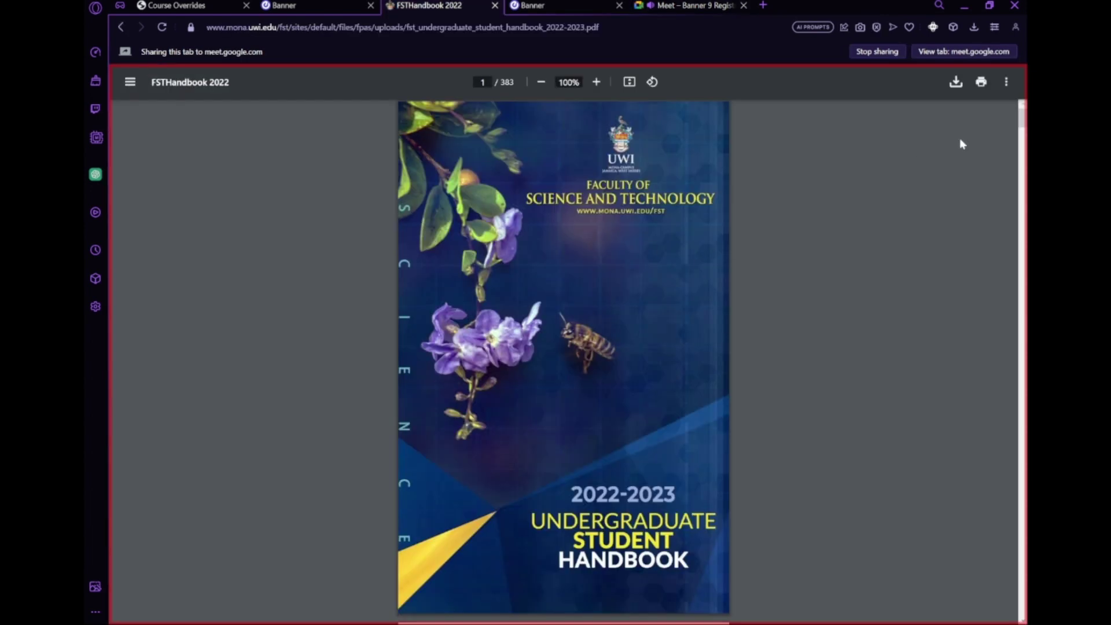
pyautogui.scroll(-8, 564, 359)
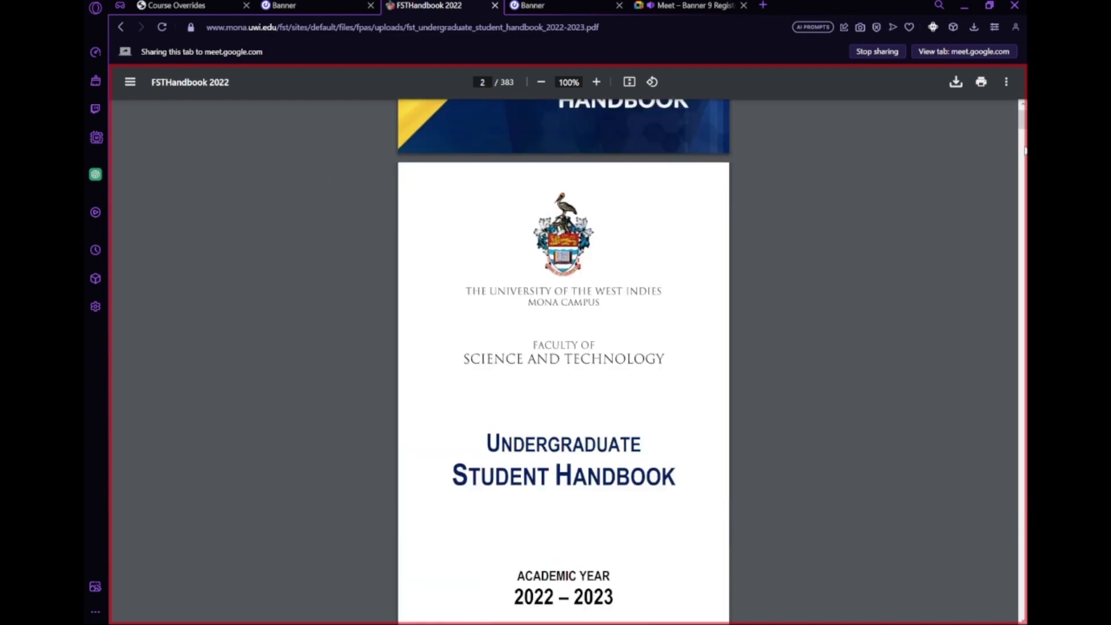
pyautogui.scroll(-15, 883, 164)
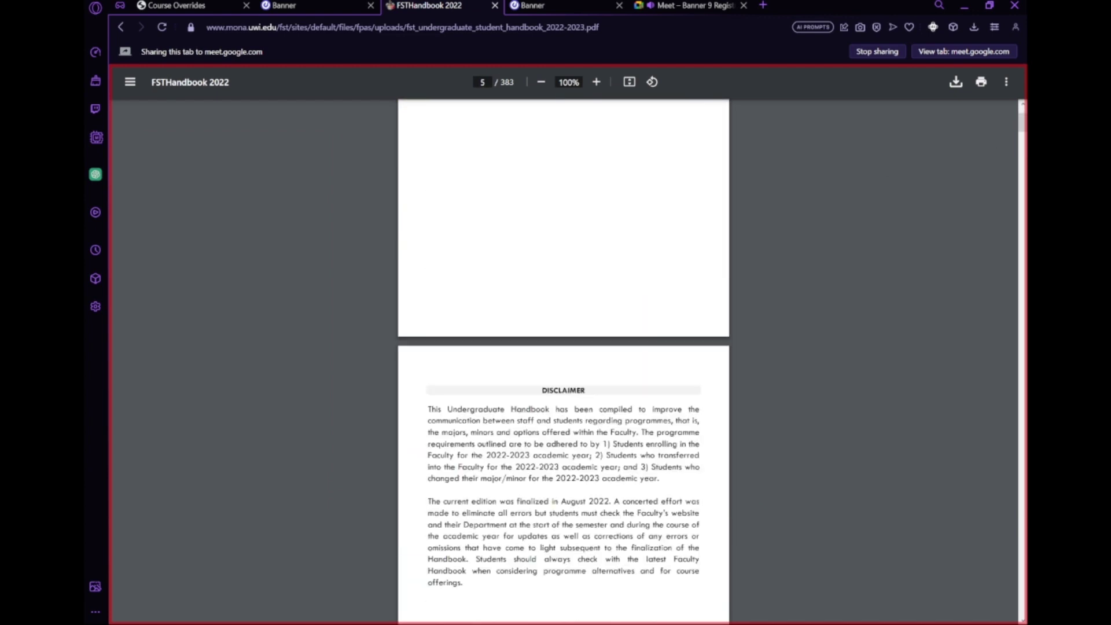
pyautogui.scroll(20, 564, 359)
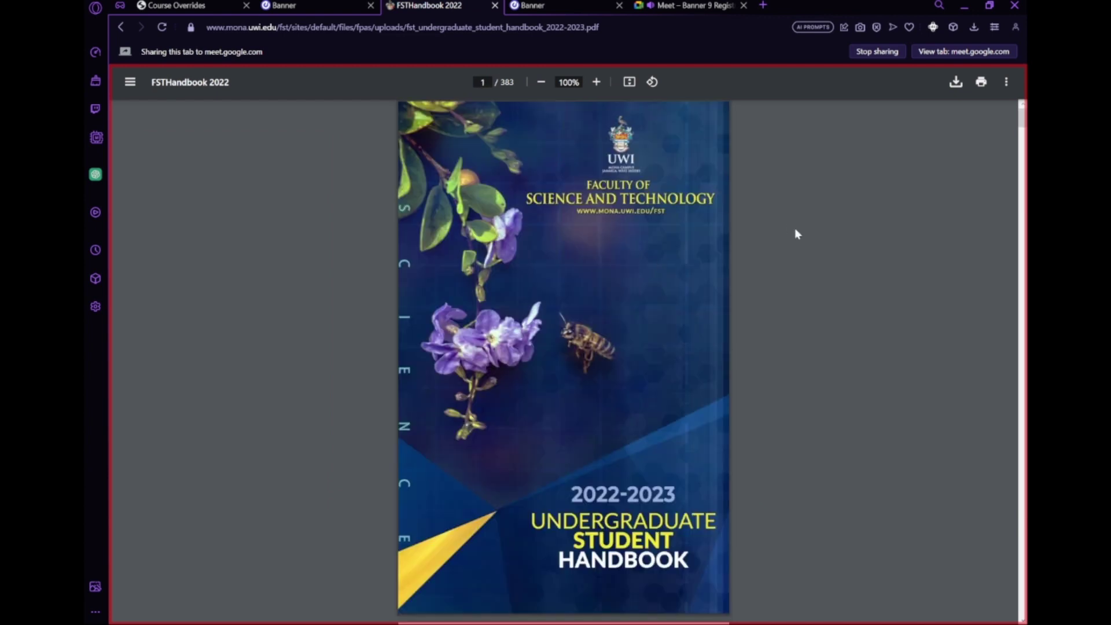
pyautogui.scroll(-15, 795, 233)
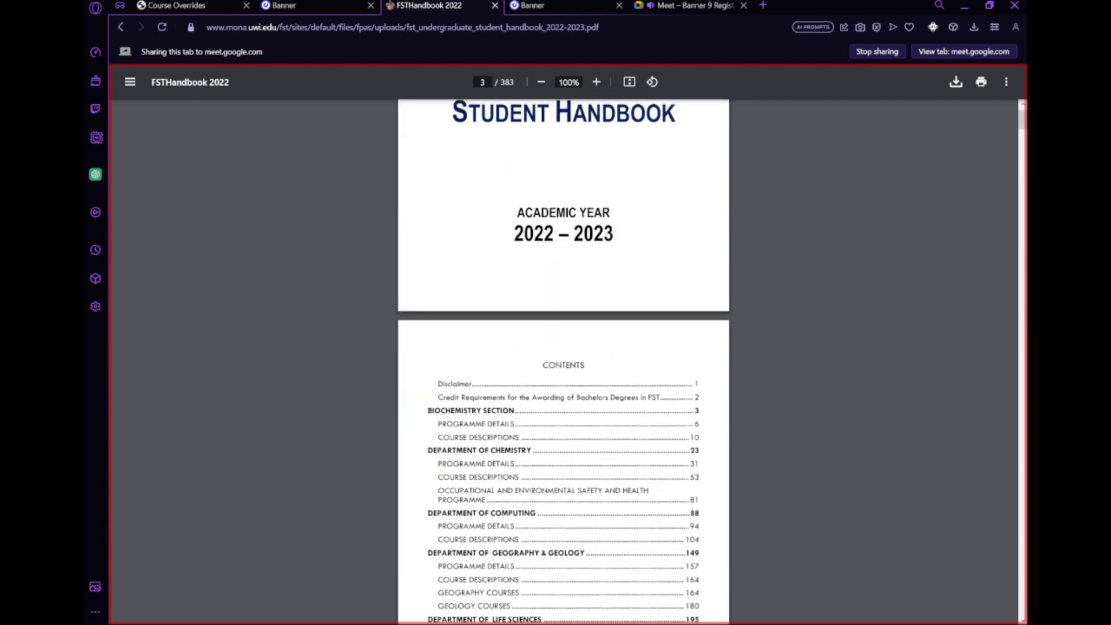
pyautogui.scroll(-1, 564, 359)
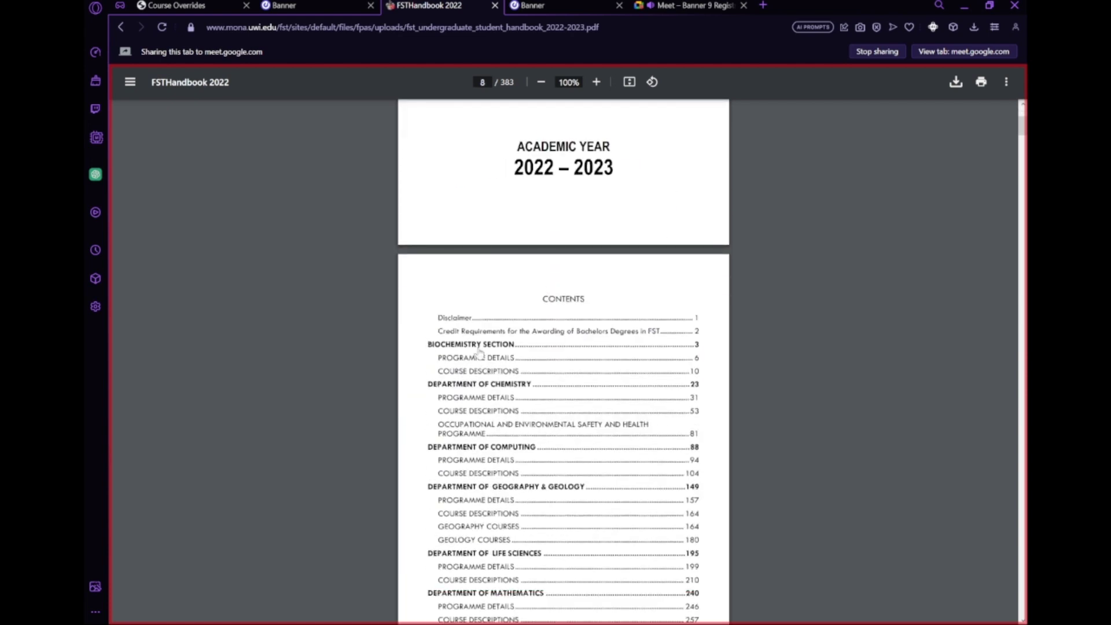
pyautogui.click(479, 349)
pyautogui.scroll(-5, 479, 350)
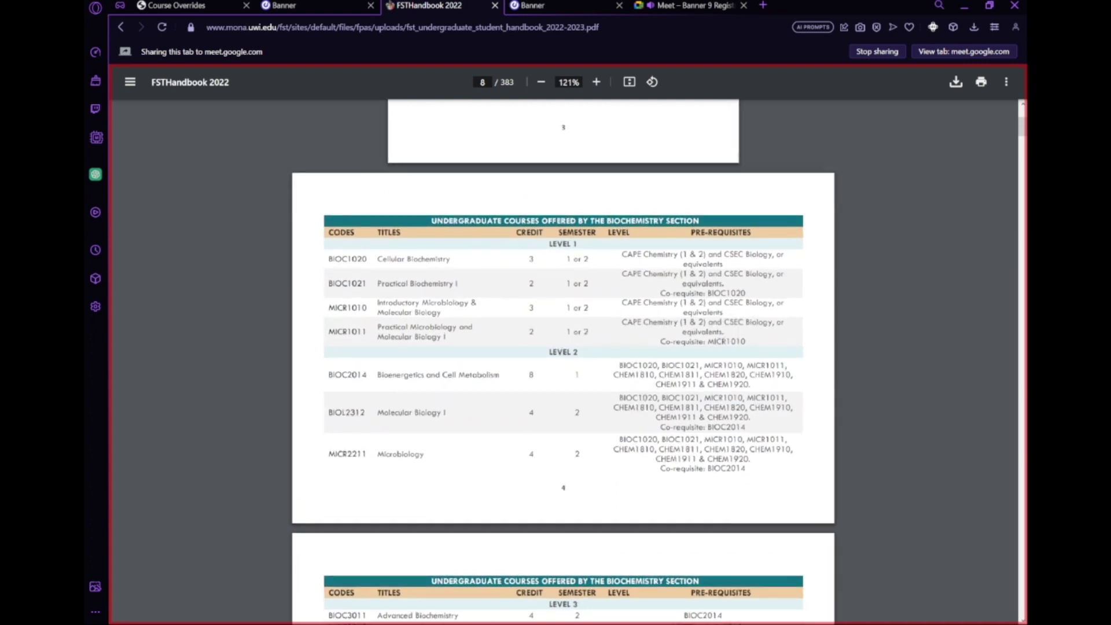
pyautogui.scroll(1, 478, 350)
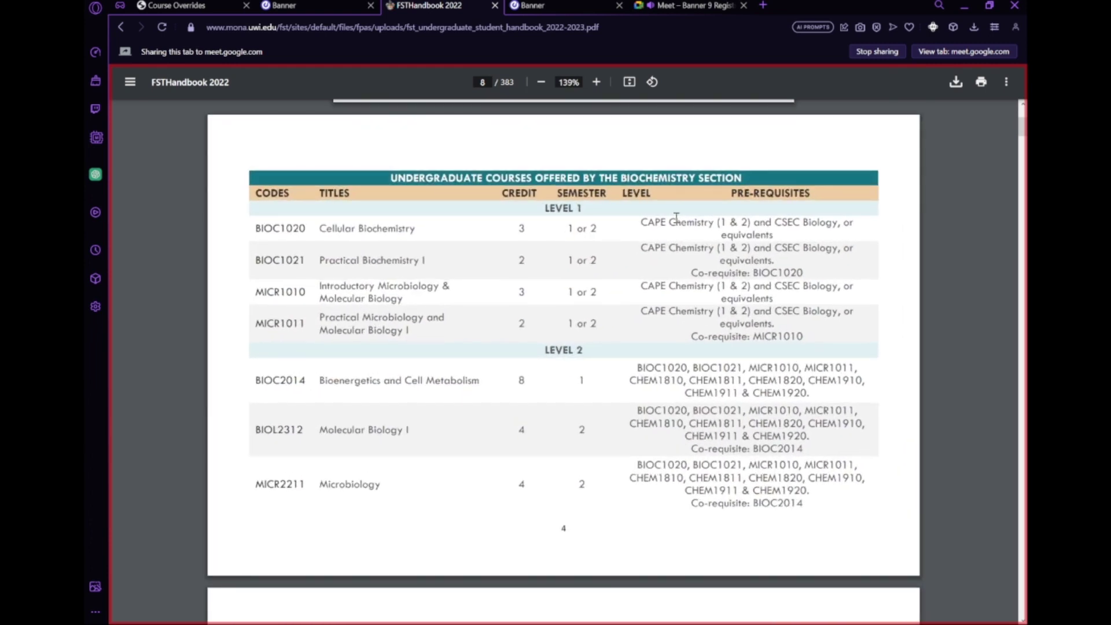
# Highlight BIOC1020's CAPE Chemistry (1 & 2) prerequisite, BIOC1021's co-requisite BIOC1020, and the BIOC1020 row.
pyautogui.moveTo(647, 224); pyautogui.dragTo(850, 237)
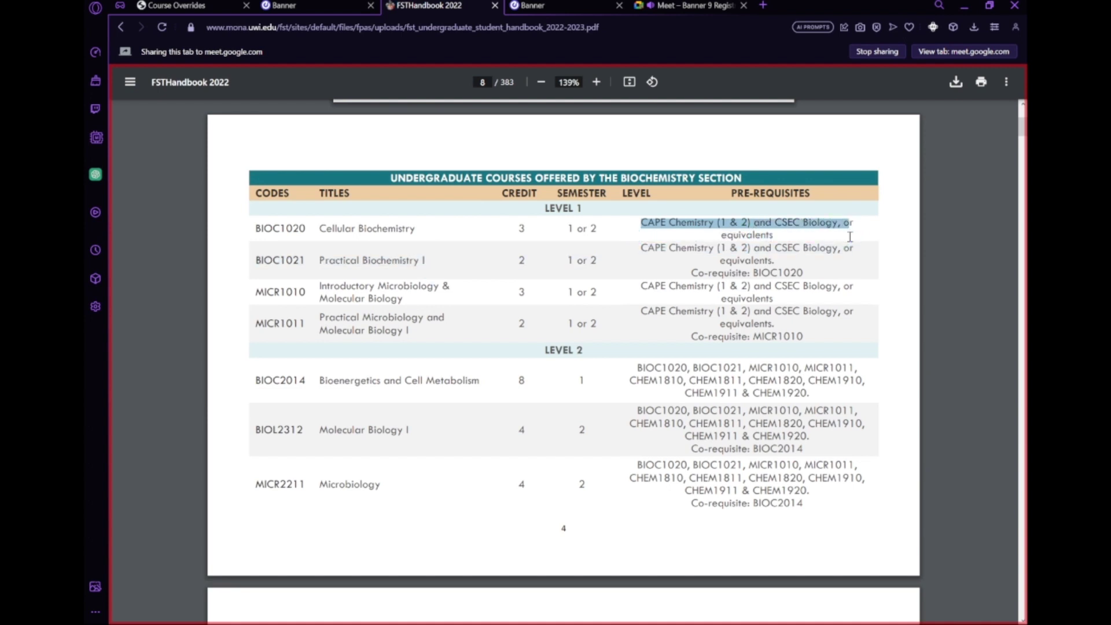
pyautogui.click(850, 237)
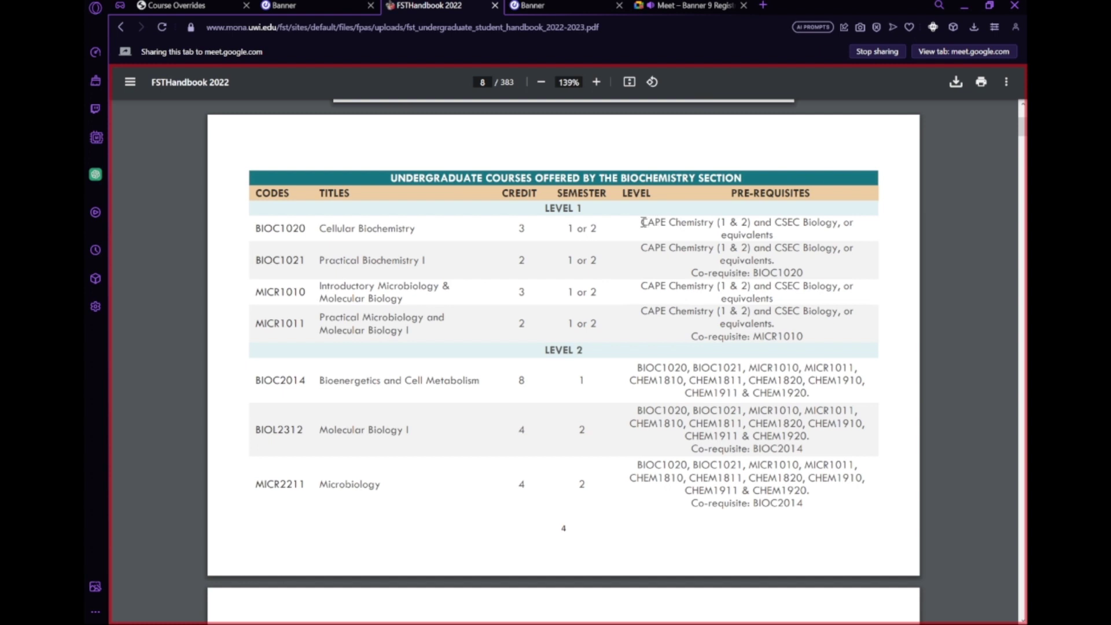
pyautogui.moveTo(641, 223); pyautogui.dragTo(749, 225)
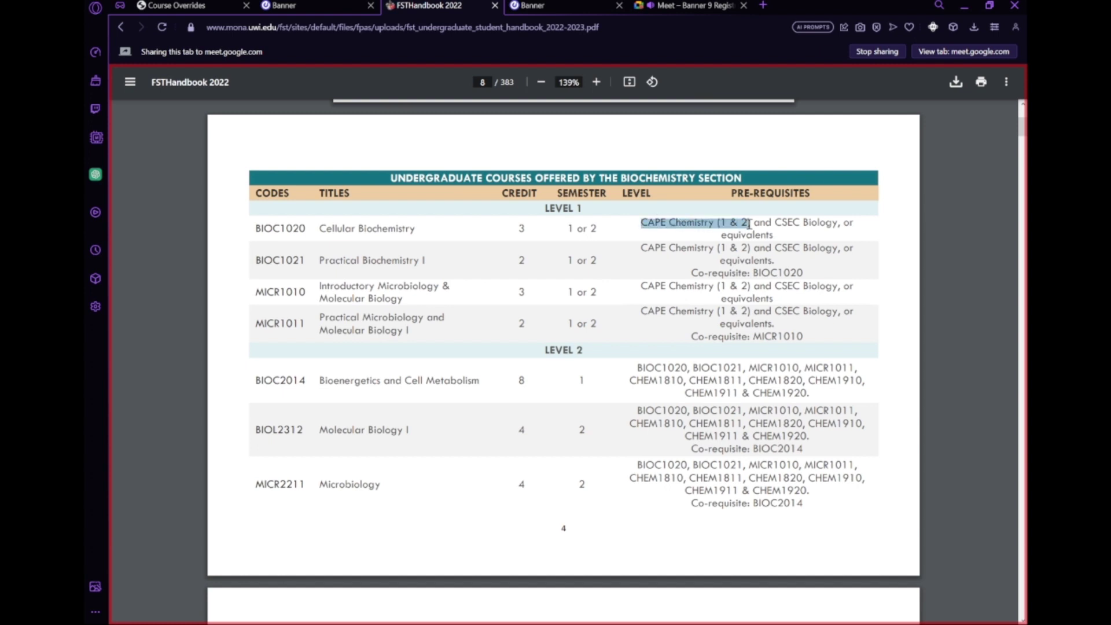
pyautogui.click(739, 218)
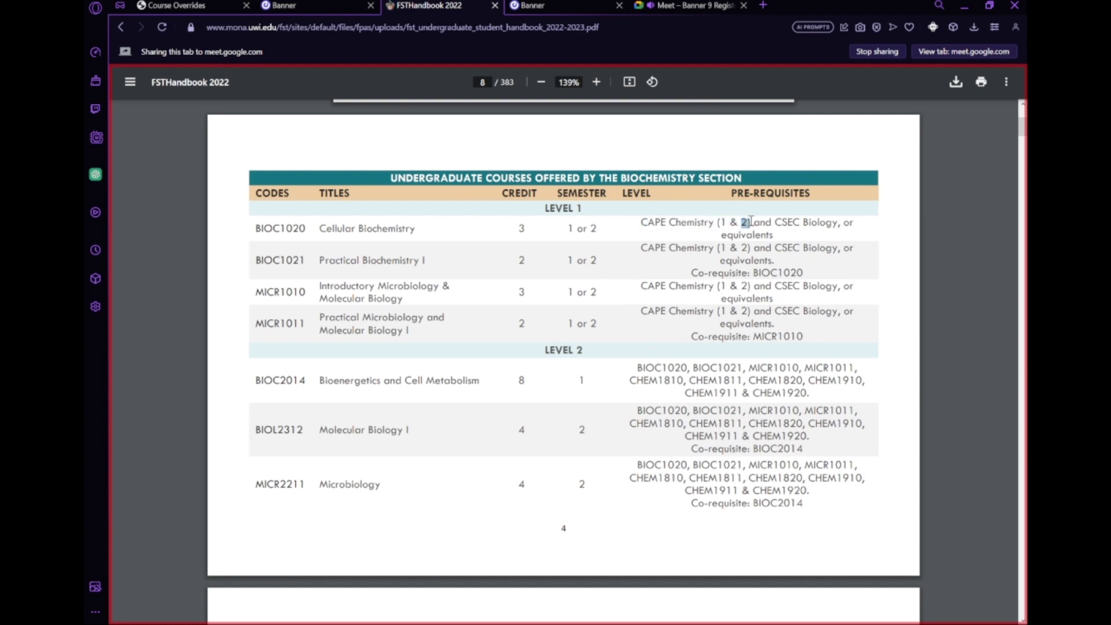
pyautogui.moveTo(748, 222); pyautogui.dragTo(718, 222)
pyautogui.click(719, 223)
pyautogui.moveTo(805, 273); pyautogui.dragTo(689, 270)
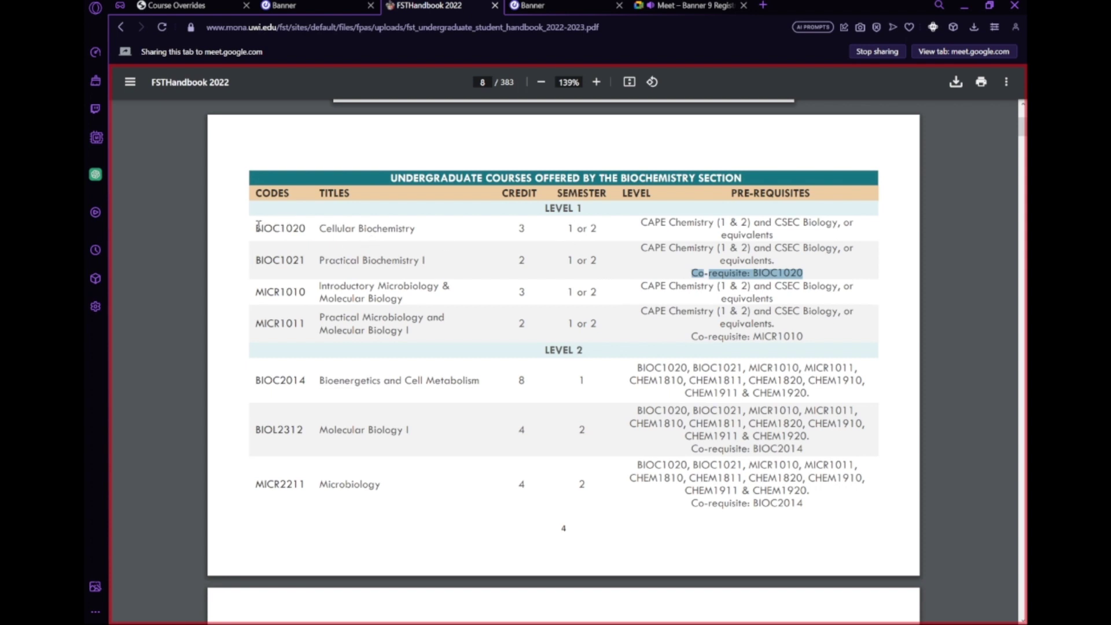
pyautogui.moveTo(258, 226); pyautogui.dragTo(316, 272)
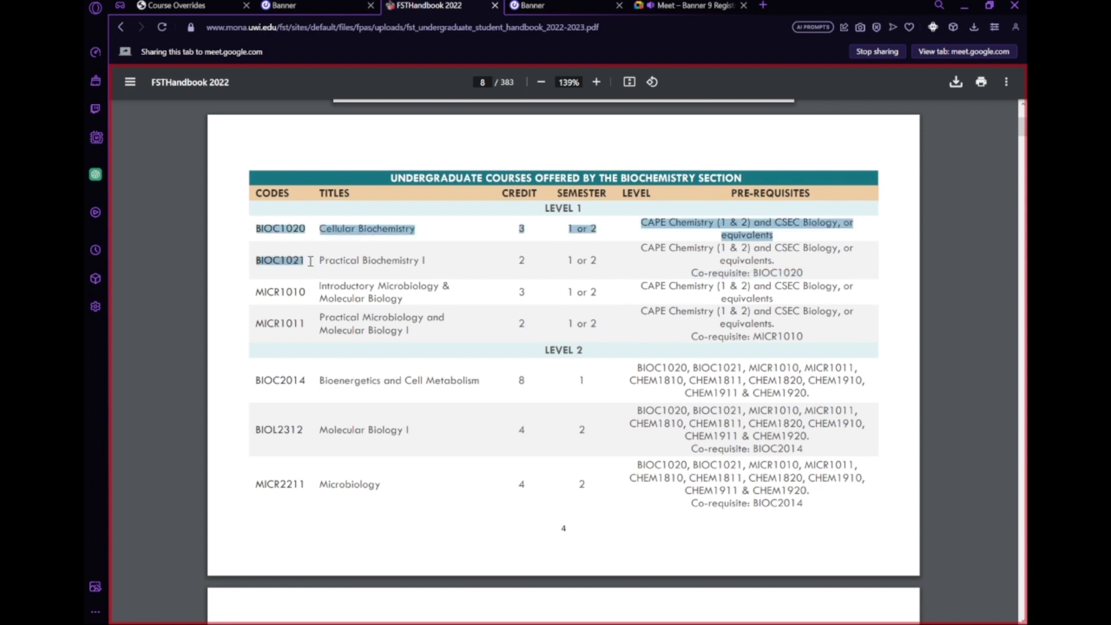
pyautogui.click(675, 223)
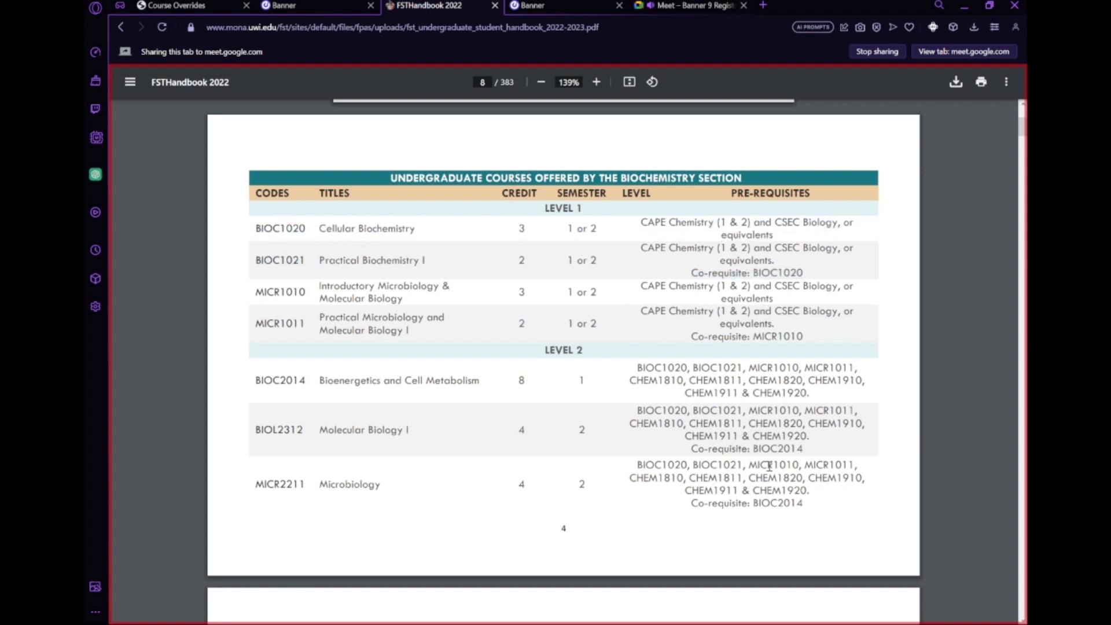
# Scroll to page 10 and highlight the Level 1 Biochemistry major course list.
pyautogui.scroll(-9, 769, 466)
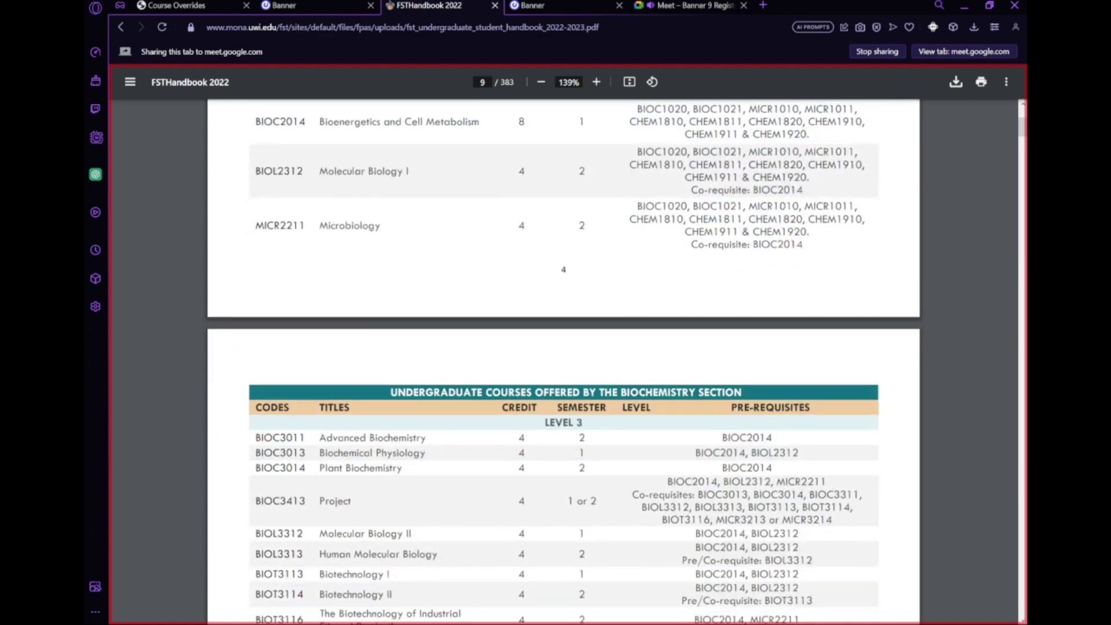
pyautogui.scroll(-8, 564, 359)
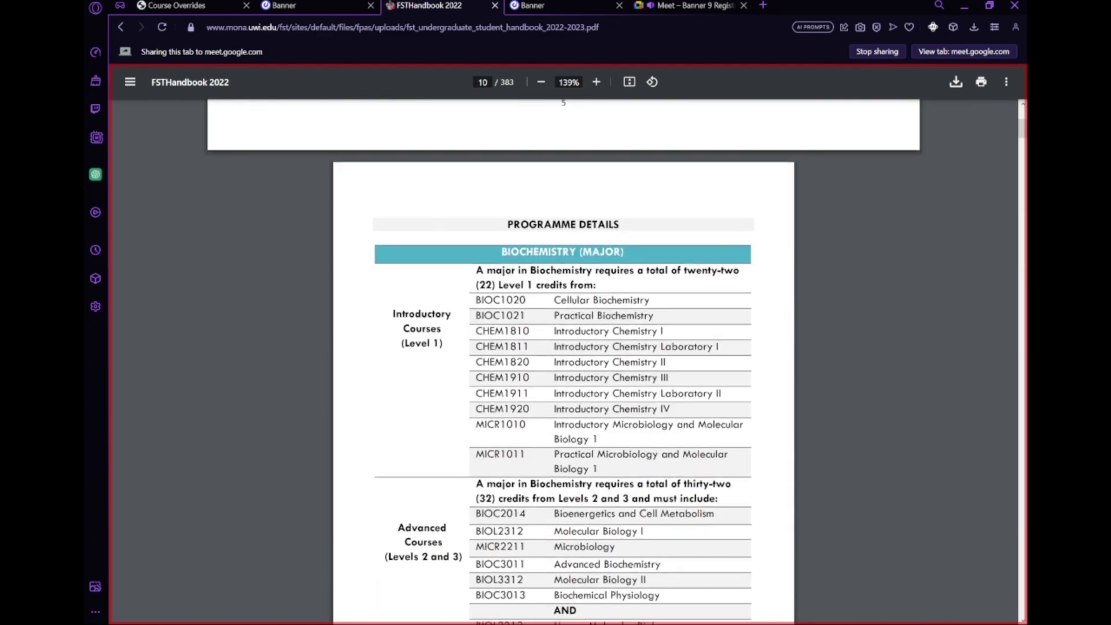
pyautogui.keyDown('ctrl'); pyautogui.scroll(3, 563, 359); pyautogui.keyUp('ctrl')
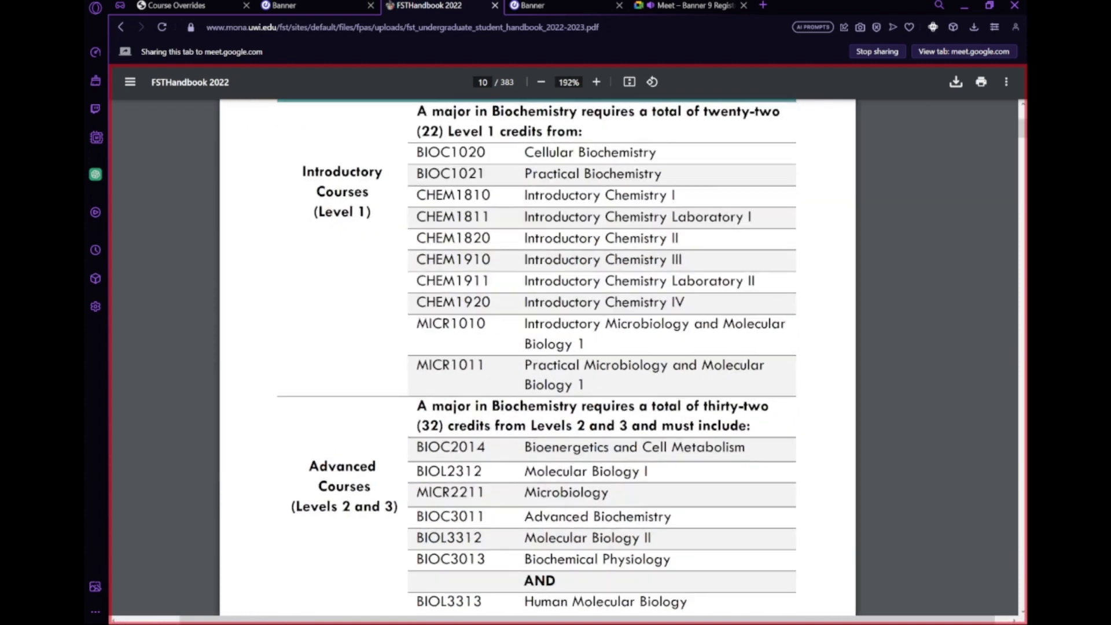
pyautogui.moveTo(415, 152); pyautogui.dragTo(624, 392)
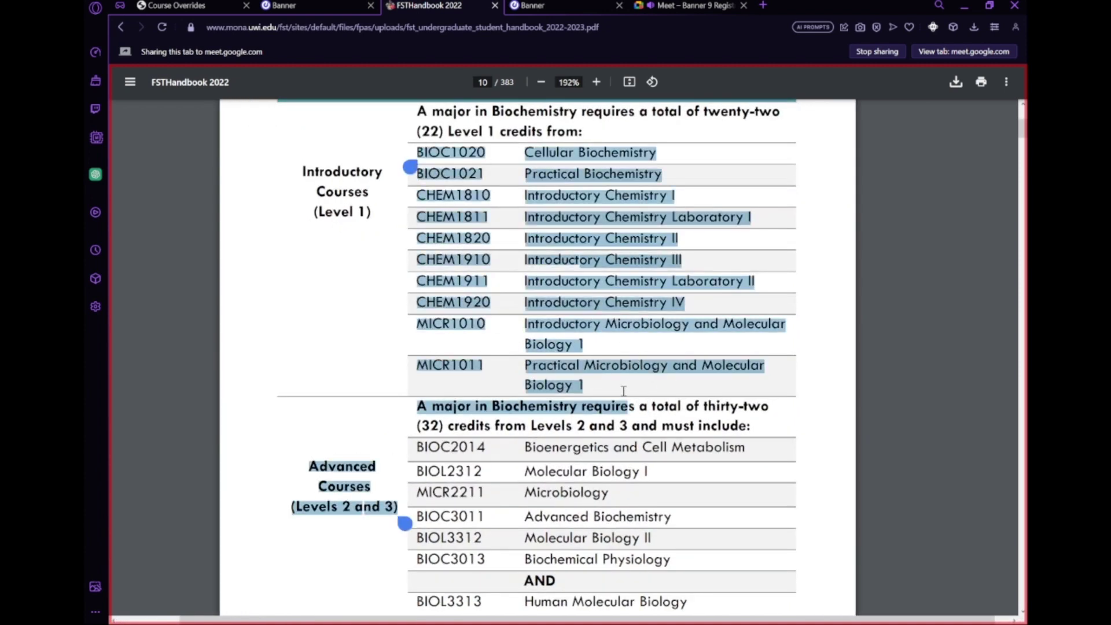
pyautogui.click(624, 391)
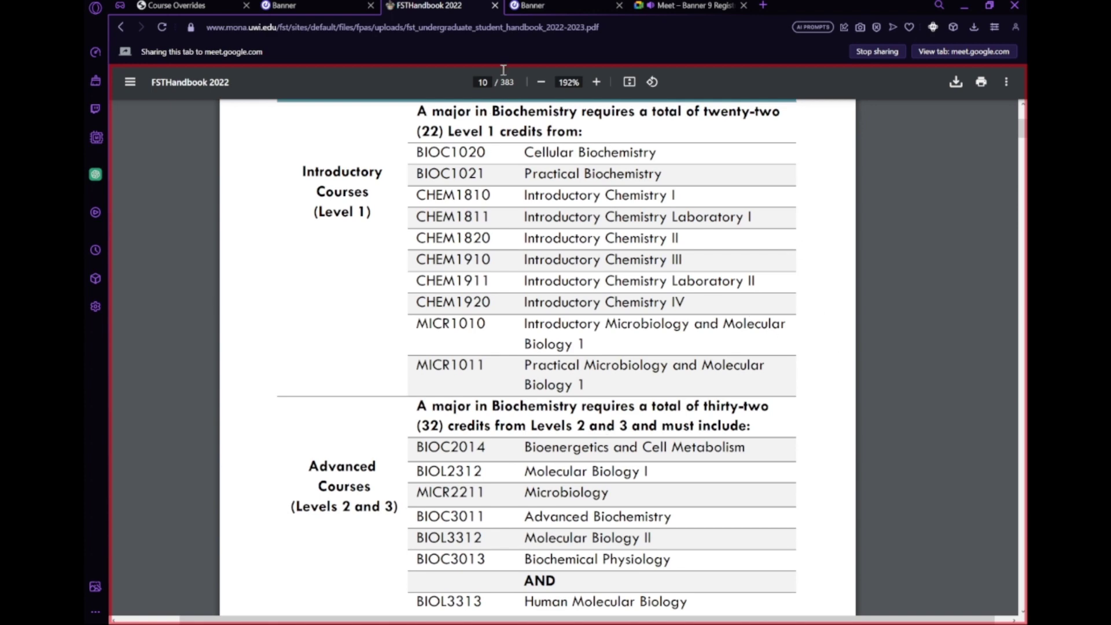
pyautogui.hotkey('ctrl', 'Tab')
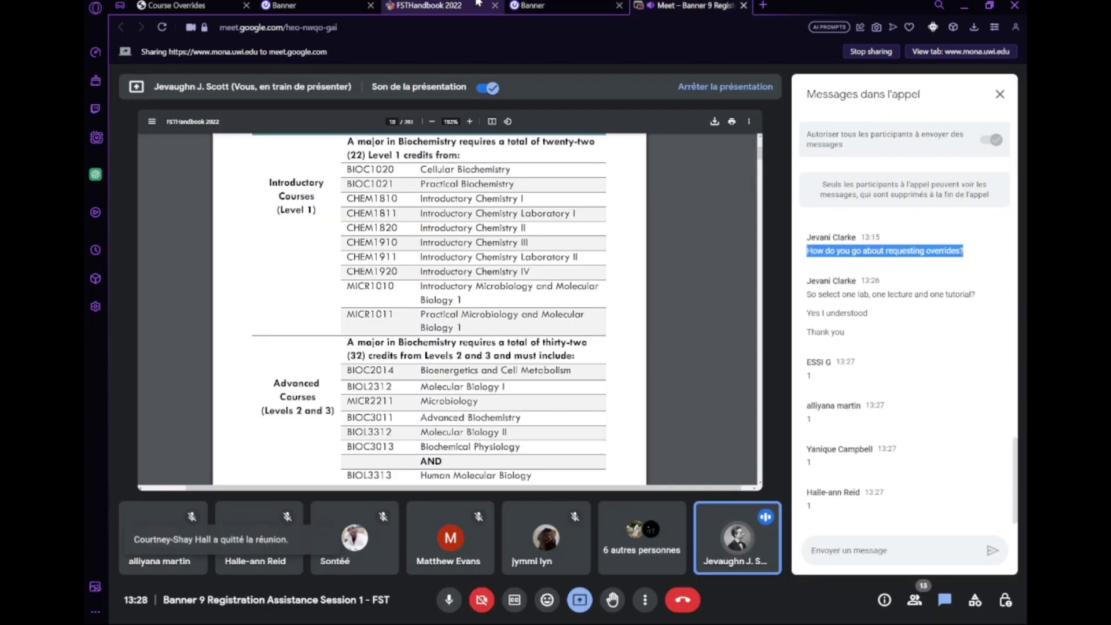
pyautogui.click(430, 5)
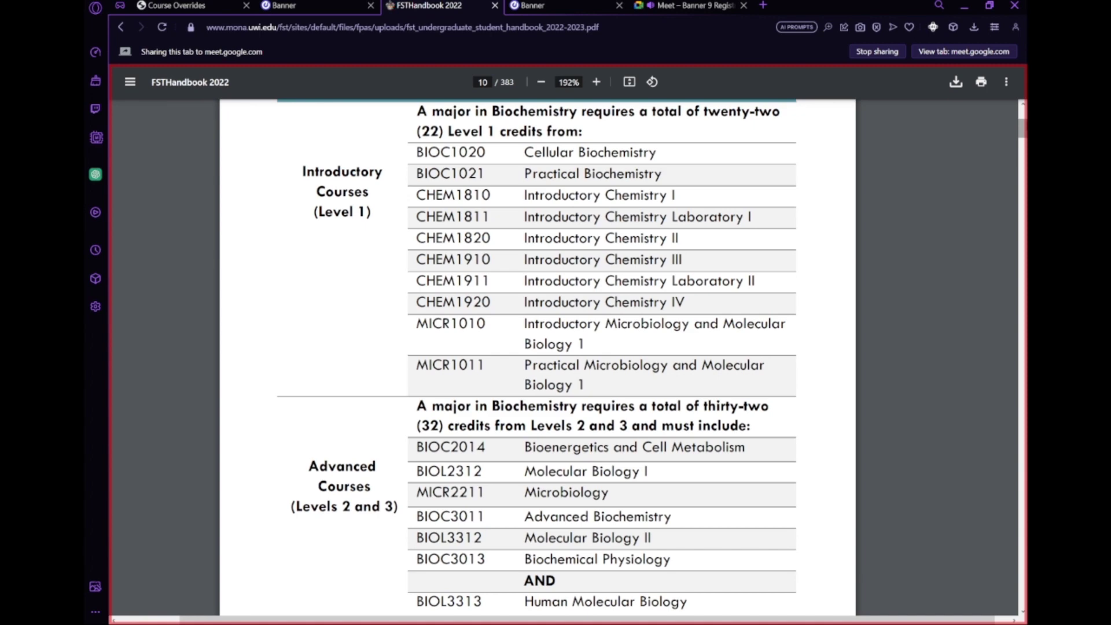
# Scroll back to page 11's Biotechnology major table, then bring up the second Banner tab.
pyautogui.scroll(20, 564, 356)
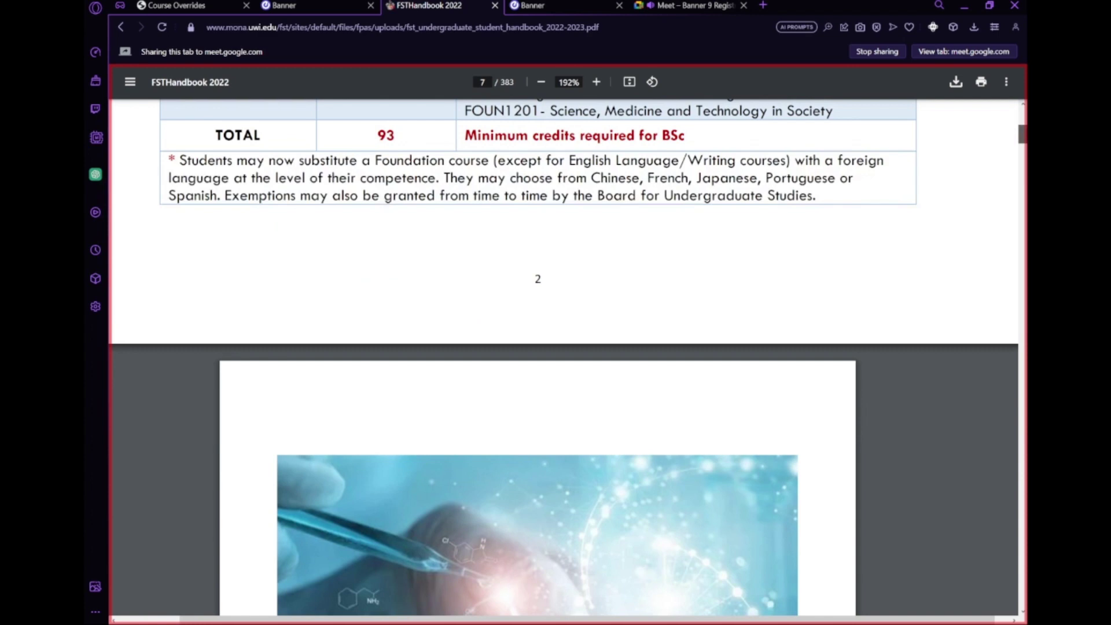
pyautogui.scroll(-20, 908, 348)
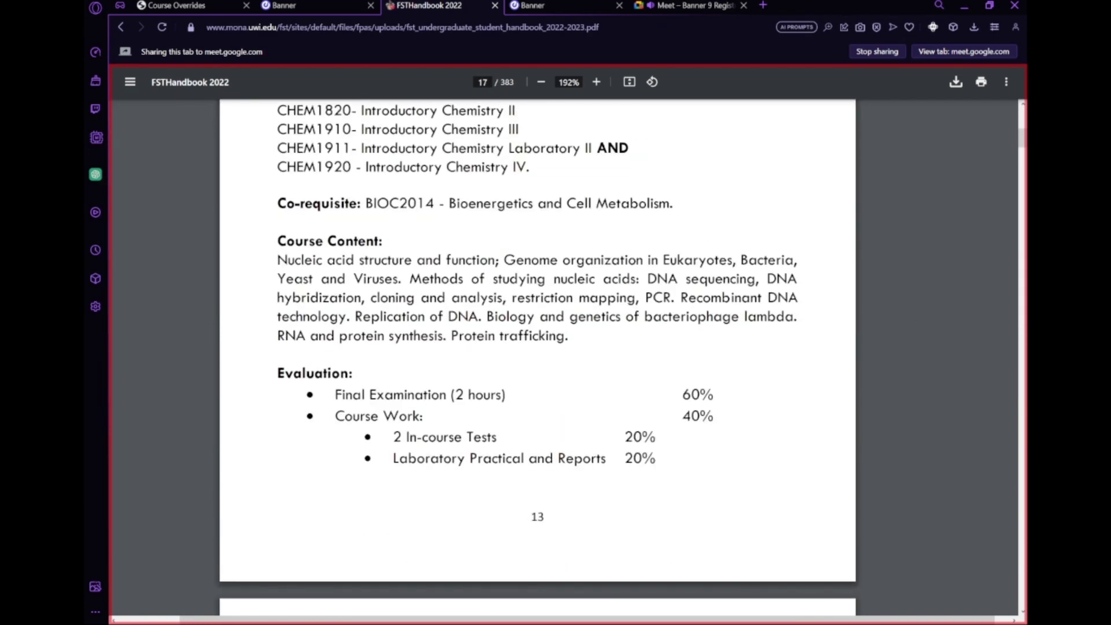
pyautogui.scroll(20, 538, 347)
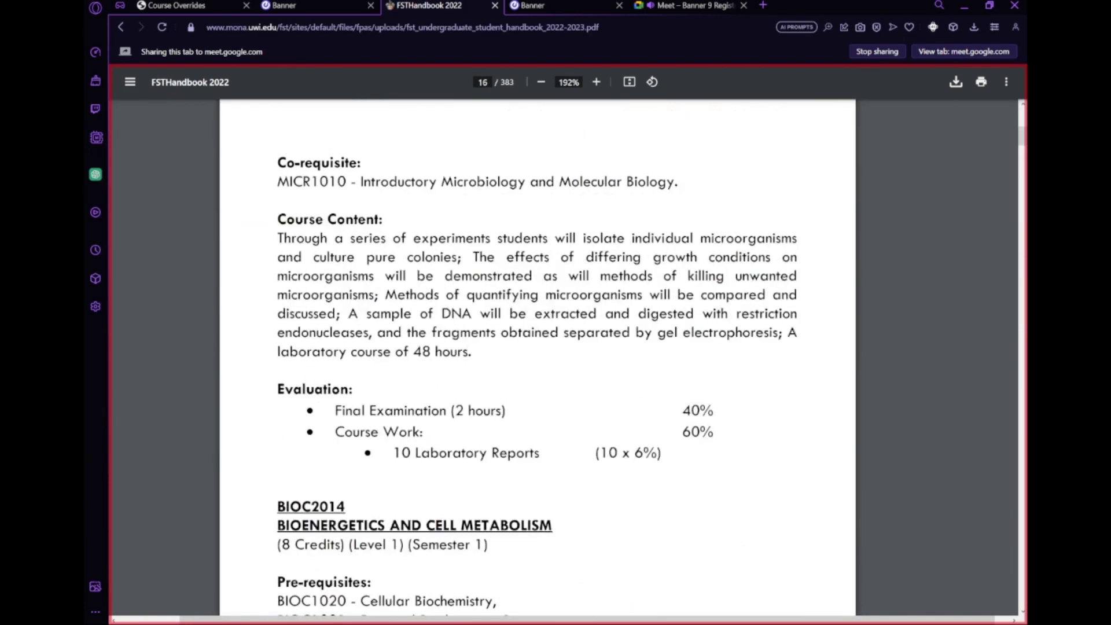
pyautogui.scroll(6, 538, 358)
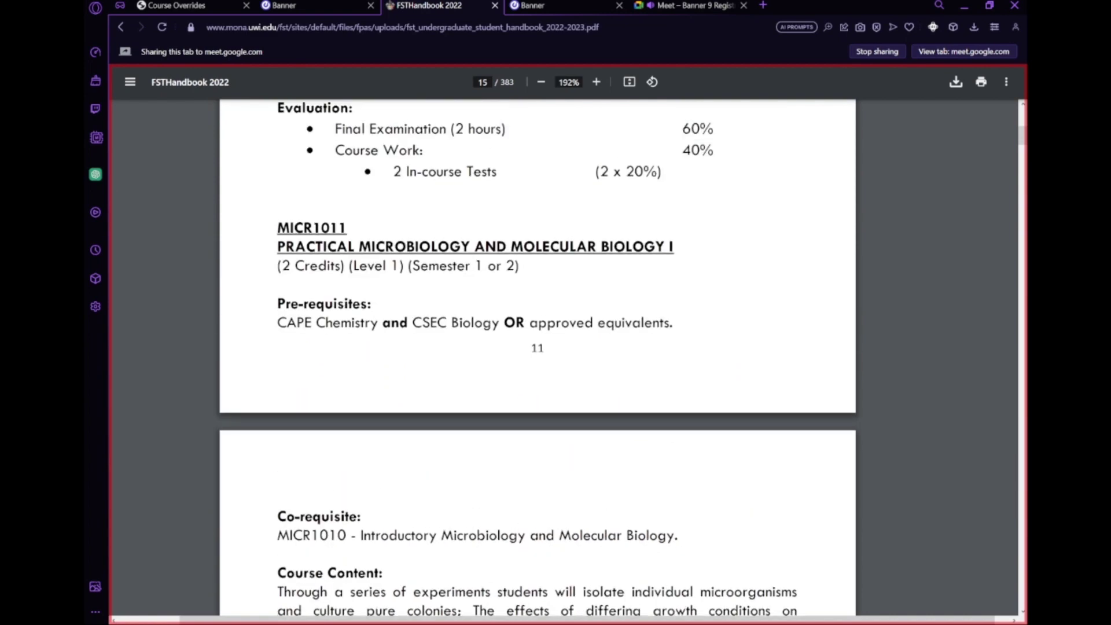
pyautogui.scroll(15, 538, 358)
pyautogui.keyDown('ctrl'); pyautogui.scroll(-3, 538, 358); pyautogui.keyUp('ctrl')
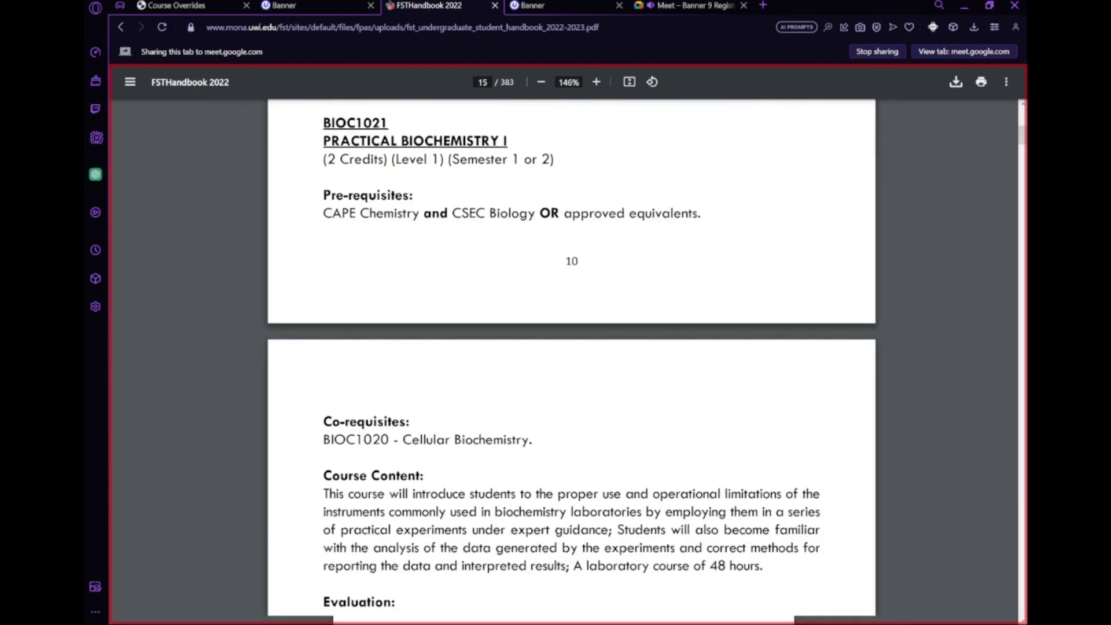
pyautogui.scroll(15, 564, 359)
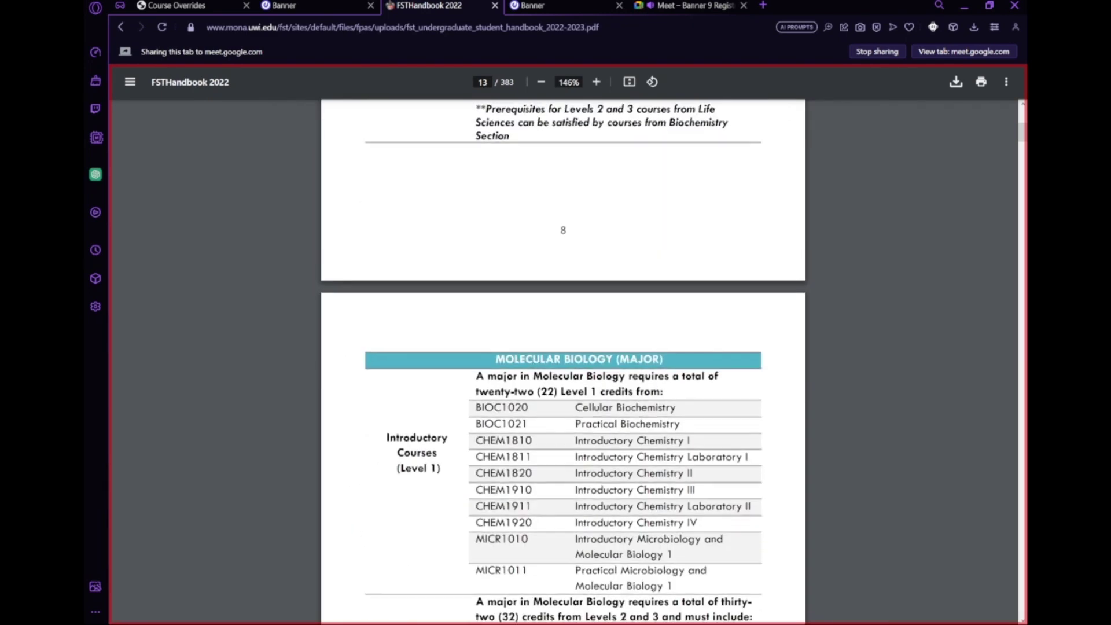
pyautogui.scroll(12, 564, 359)
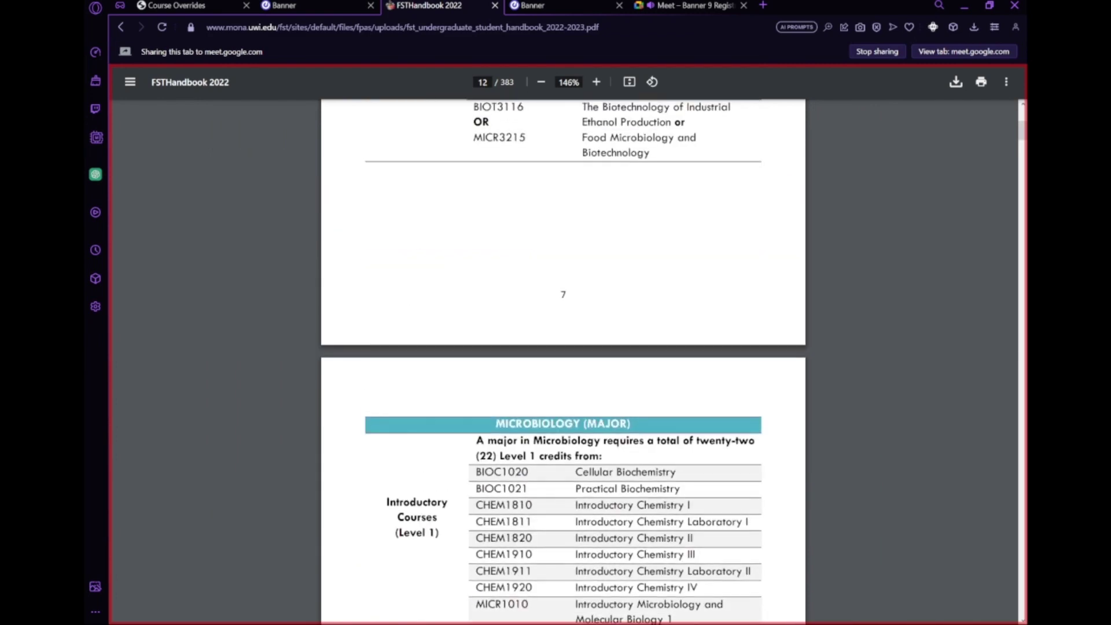
pyautogui.scroll(8, 563, 358)
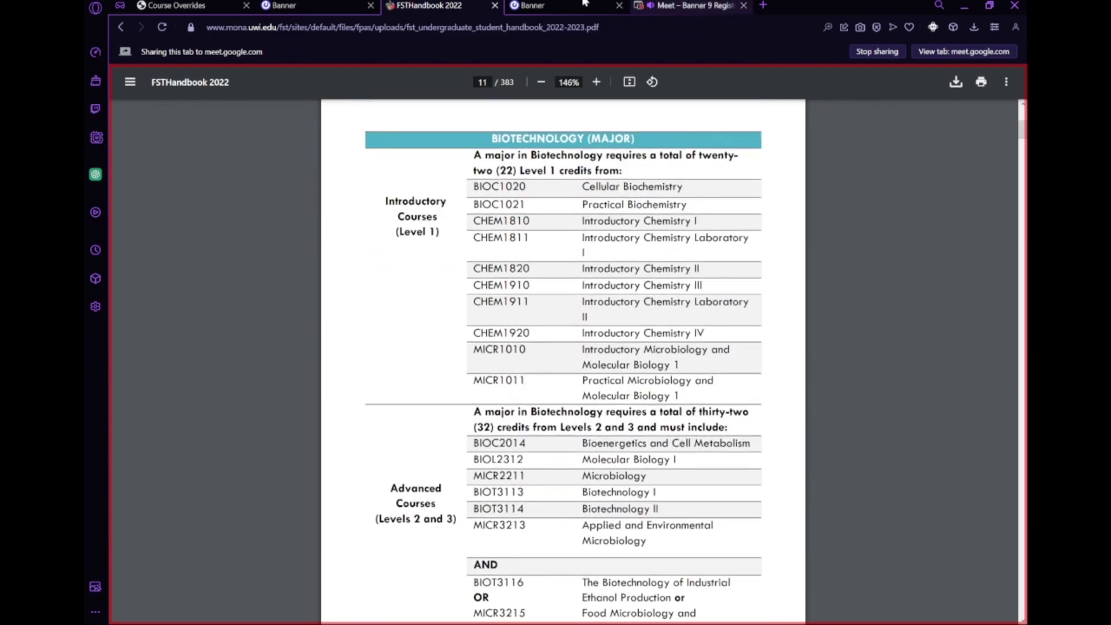
pyautogui.click(585, 3)
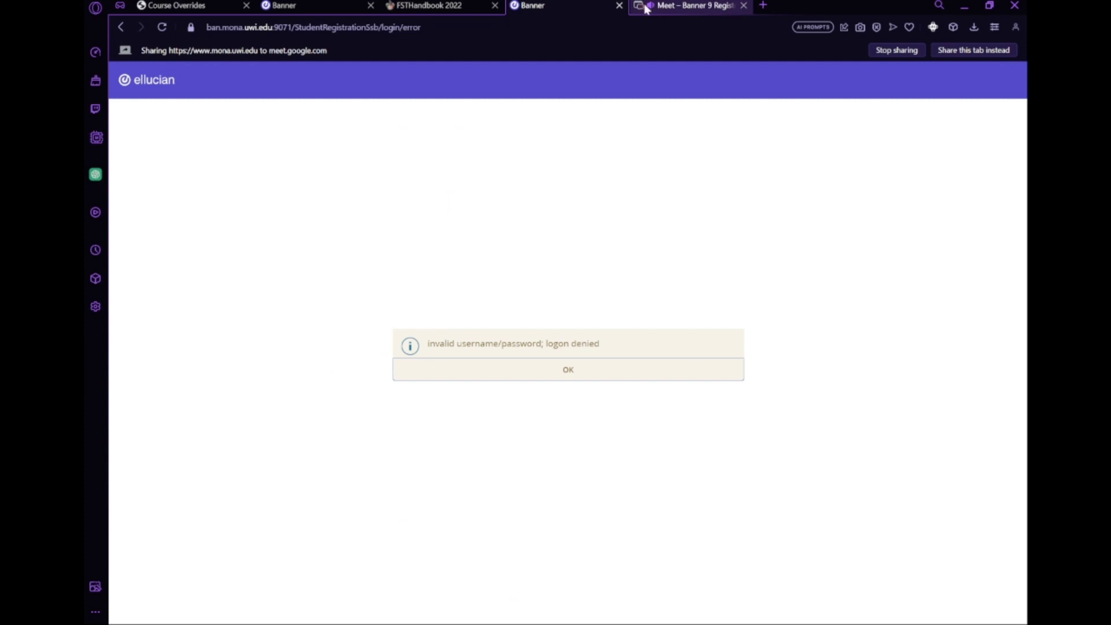
# Close the logon-denied Banner tab and share the Register for Classes tab in the call instead.
pyautogui.click(619, 5)
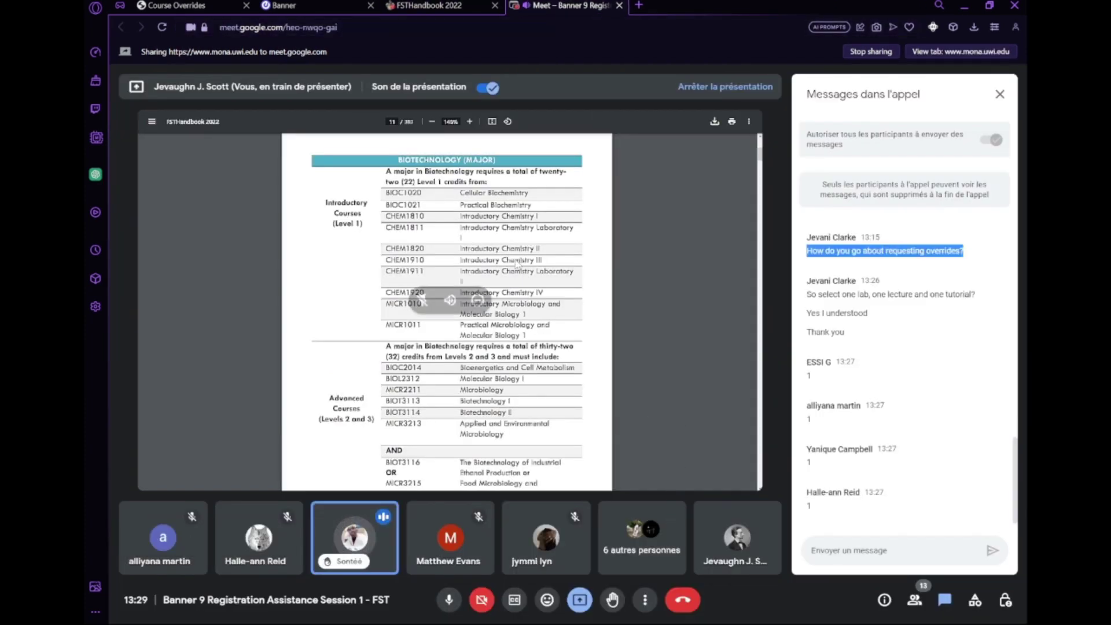
pyautogui.hotkey('ctrl', 'shift', 'Tab')
pyautogui.hotkey('ctrl', 'shift', 'Tab')
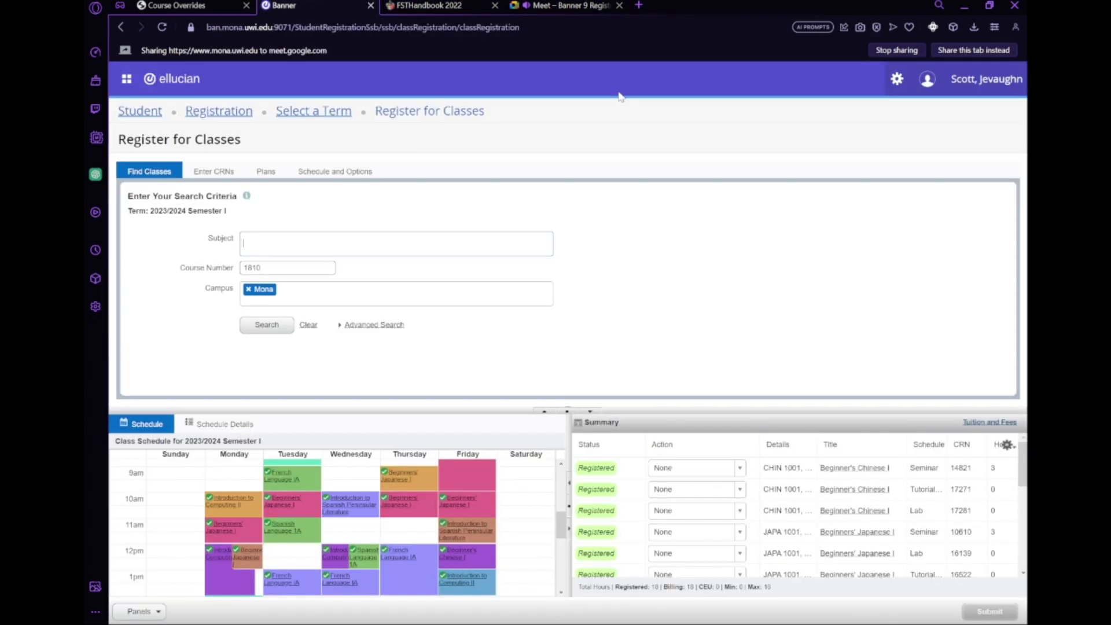
pyautogui.click(974, 50)
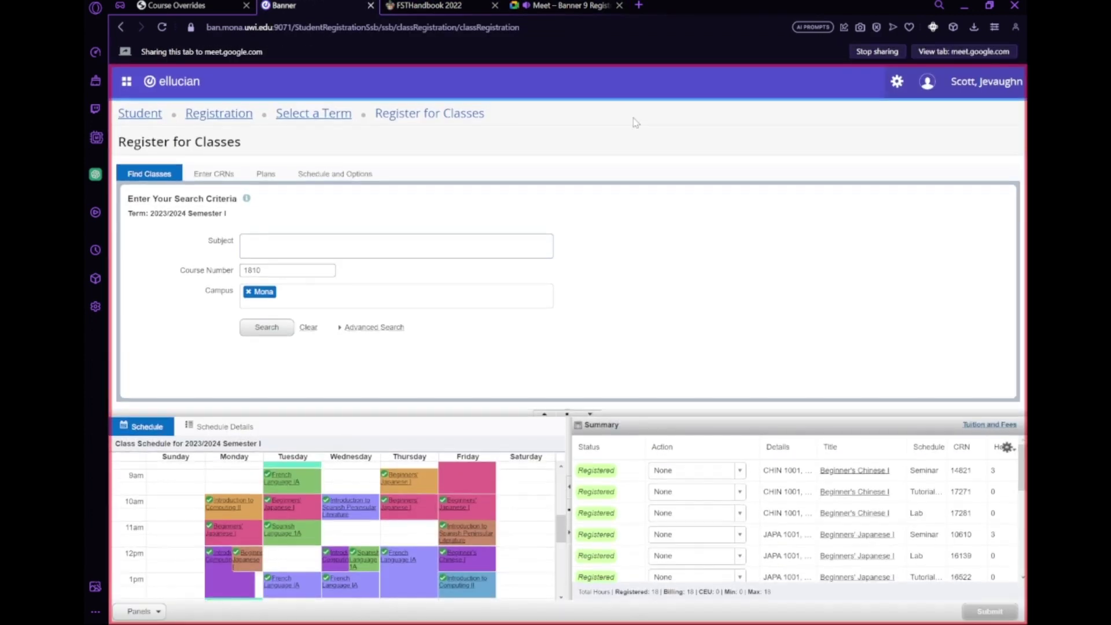
# Set the class search subject to FOUN - Foundation Courses and clear course number 1810.
pyautogui.click(401, 245)
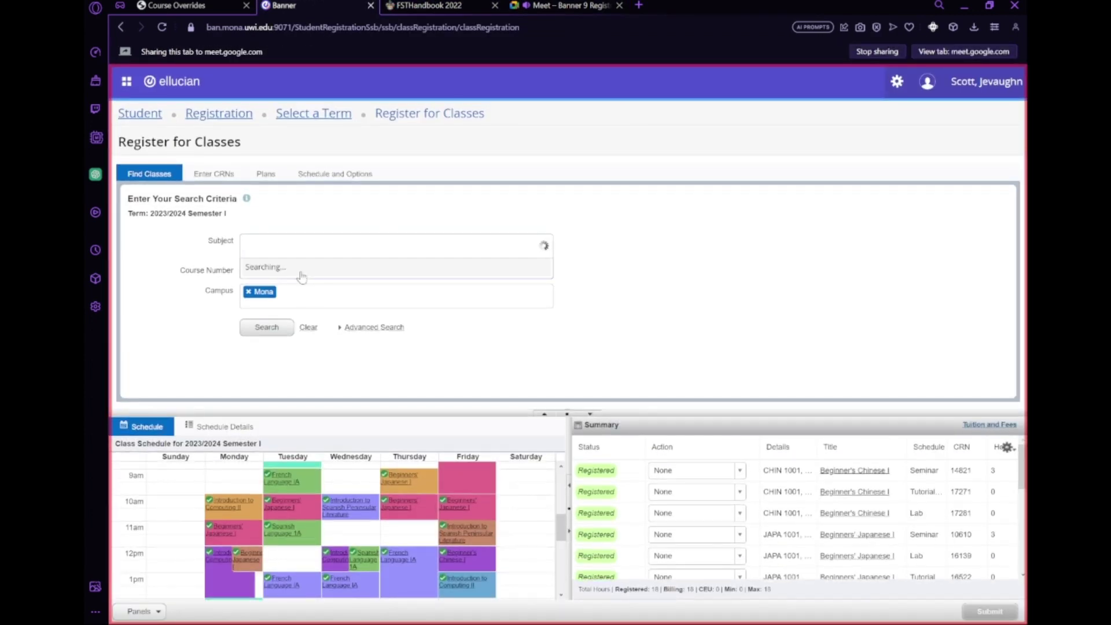
pyautogui.click(374, 244)
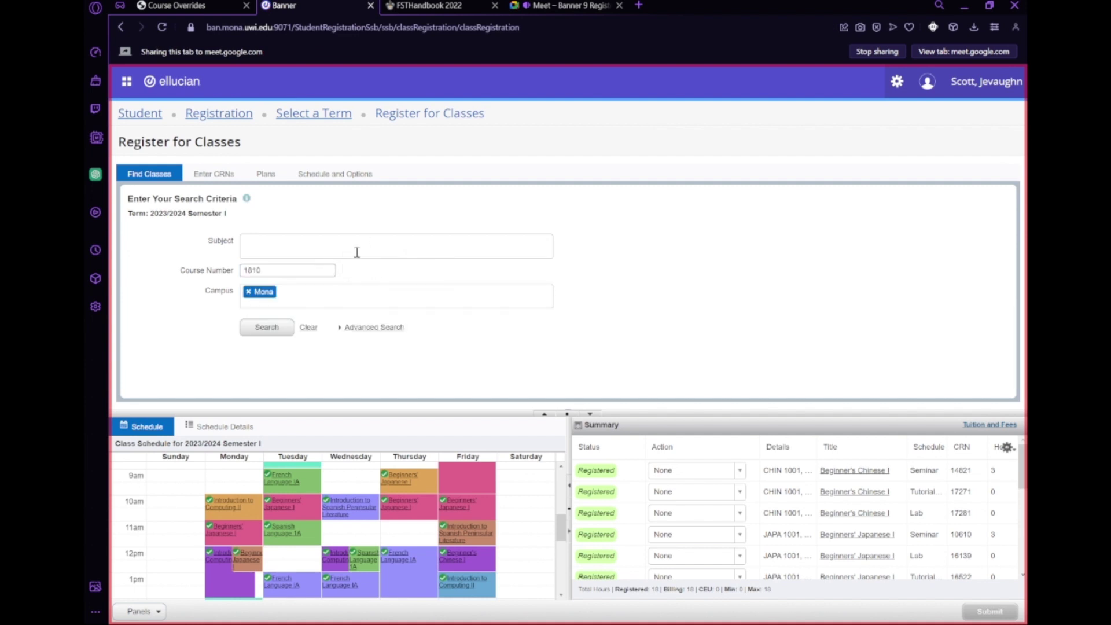
pyautogui.click(356, 253)
pyautogui.write('foun')
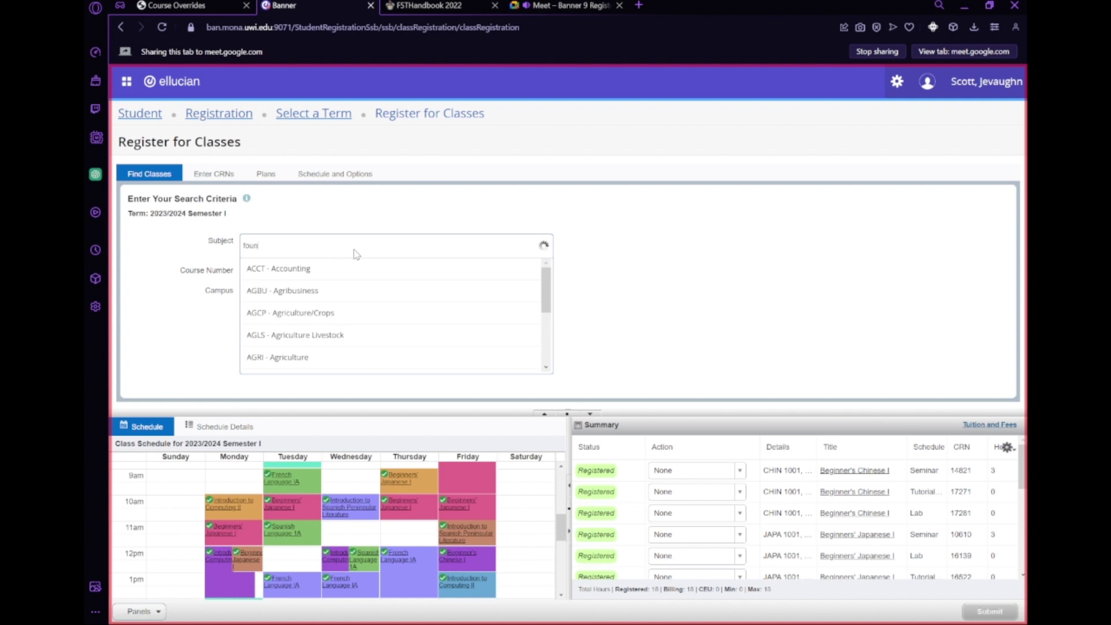
pyautogui.click(302, 271)
pyautogui.click(280, 269)
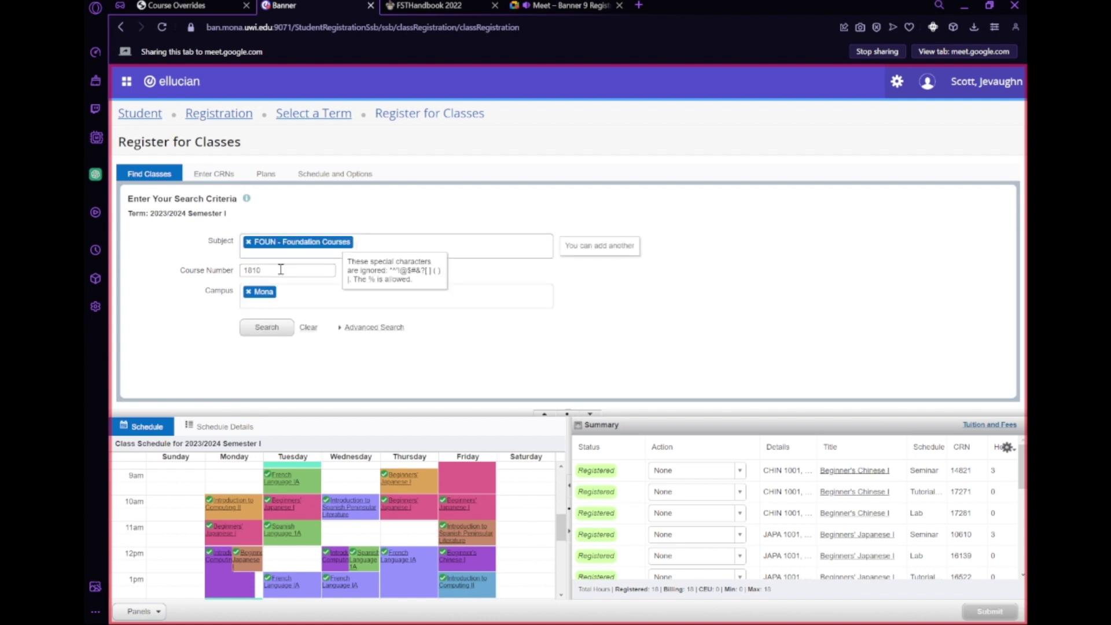
pyautogui.press('BackSpace')
pyautogui.press('BackSpace')
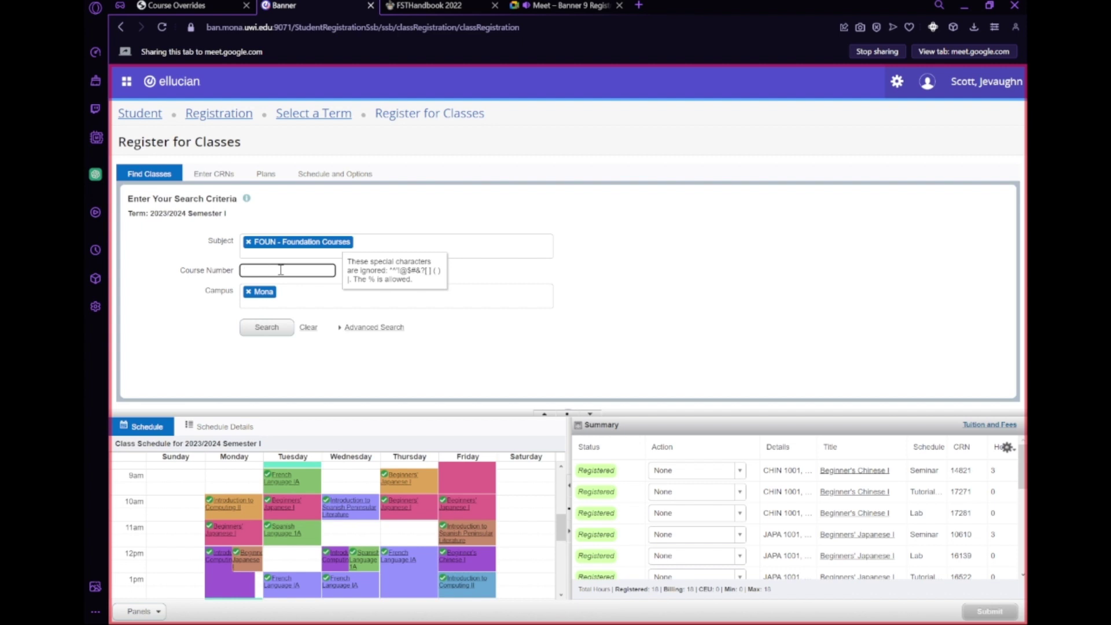
# Search Foundation courses at Mona and page through the 176 class results.
pyautogui.click(267, 327)
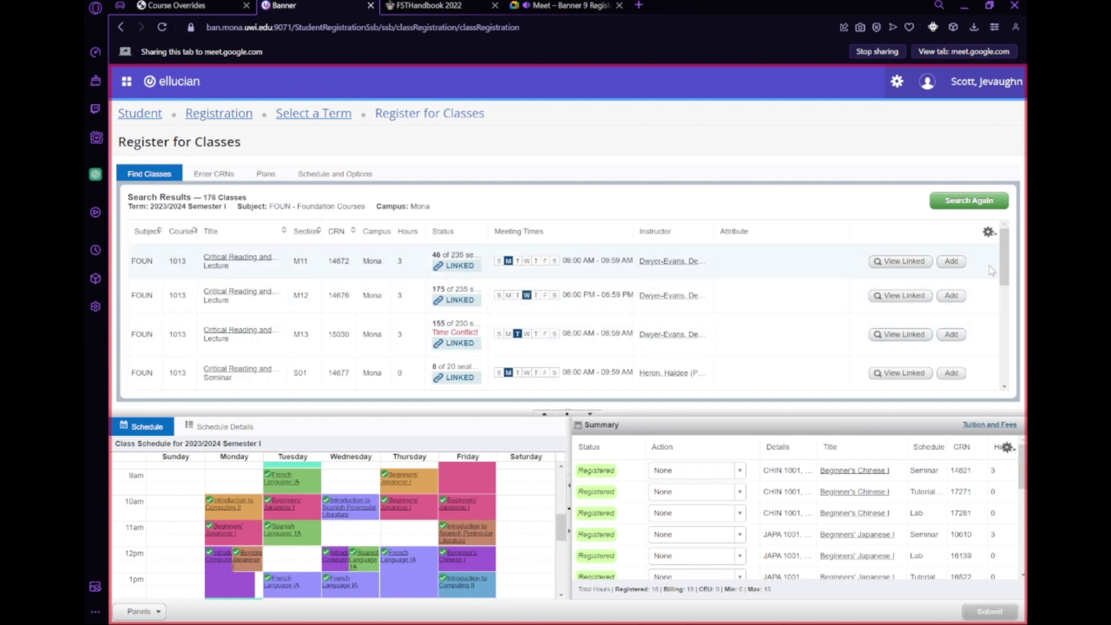
pyautogui.moveTo(1006, 269)
pyautogui.mouseDown()
pyautogui.moveTo(1014, 379)
pyautogui.moveTo(1007, 255)
pyautogui.mouseUp()
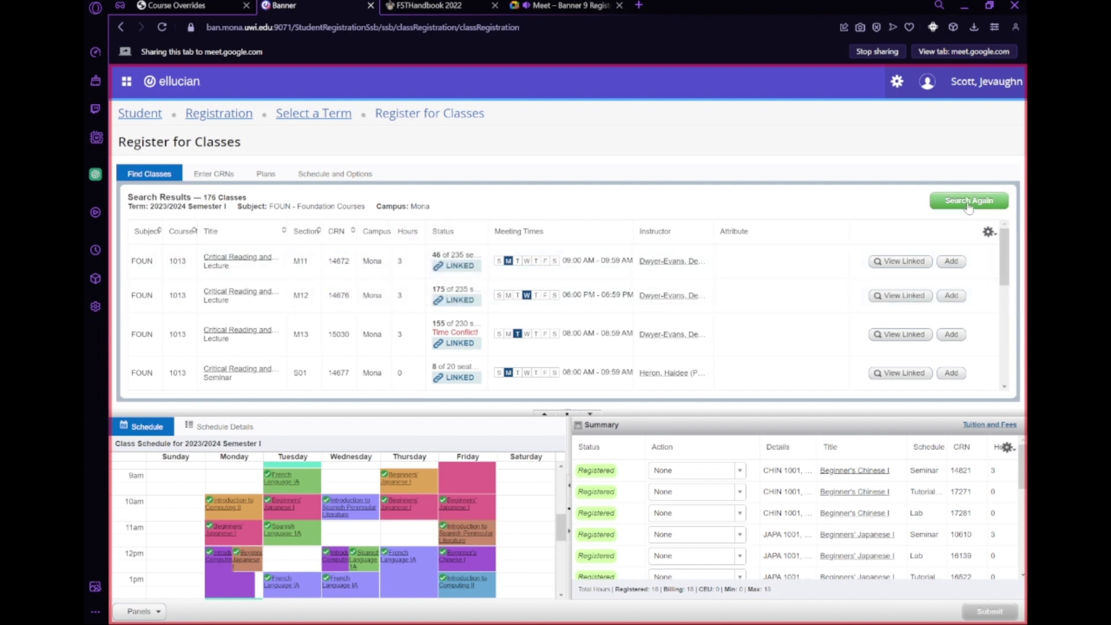
pyautogui.scroll(-5, 1006, 266)
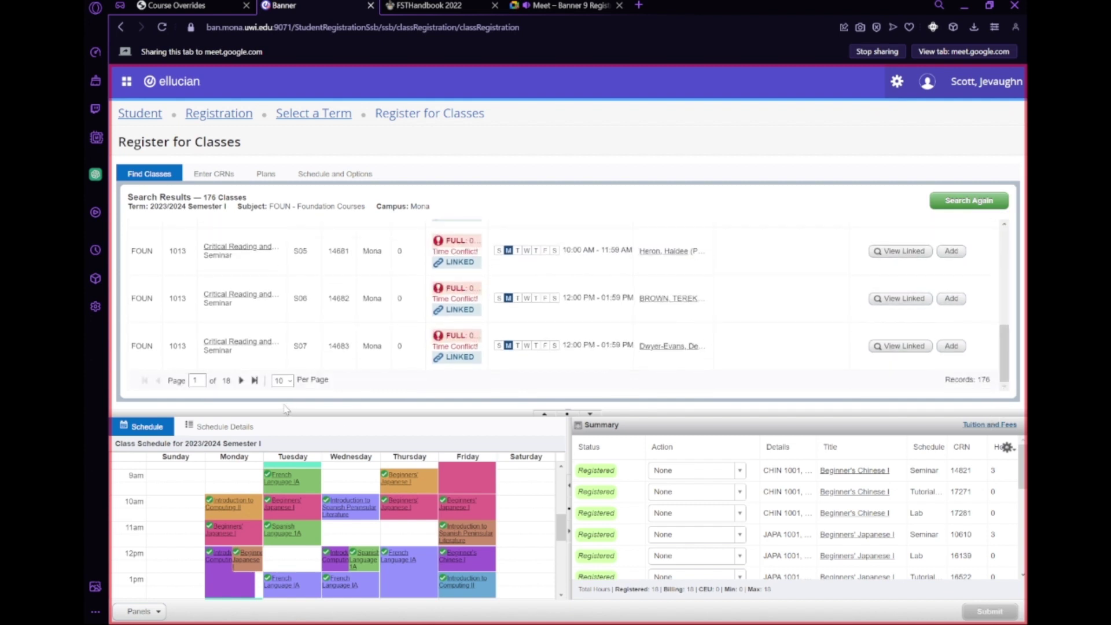
pyautogui.click(241, 380)
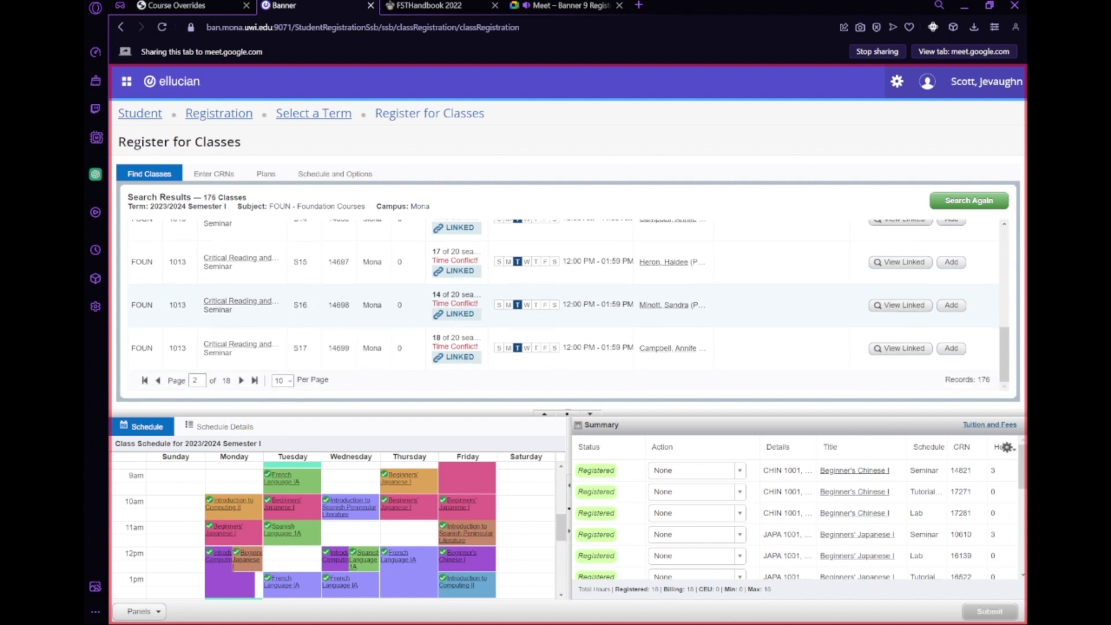
pyautogui.click(241, 380)
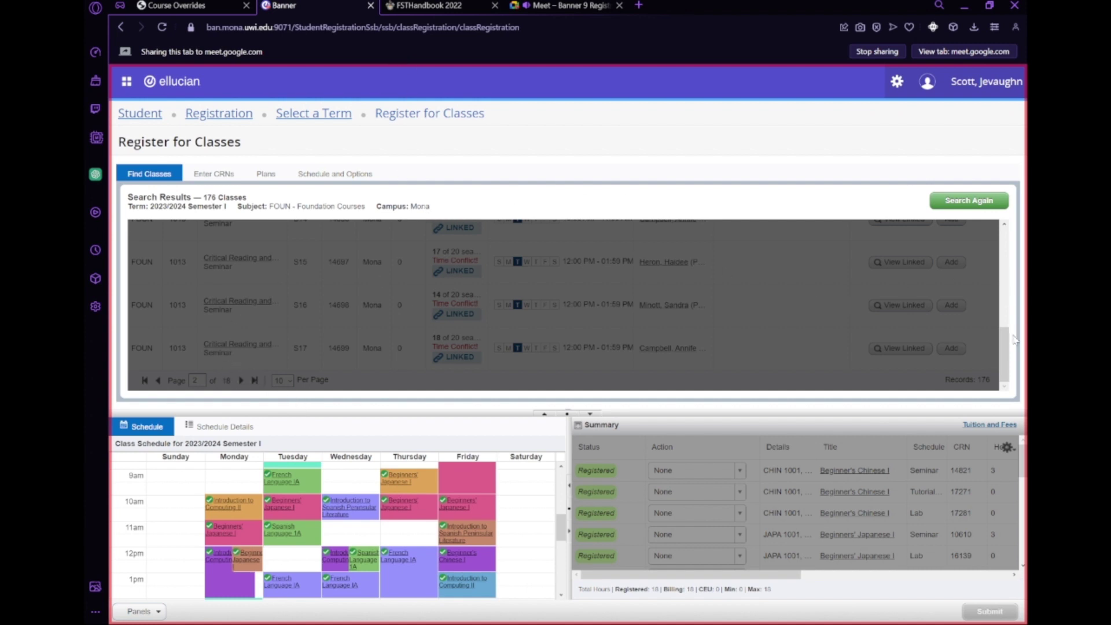
pyautogui.moveTo(1016, 339); pyautogui.dragTo(1007, 245)
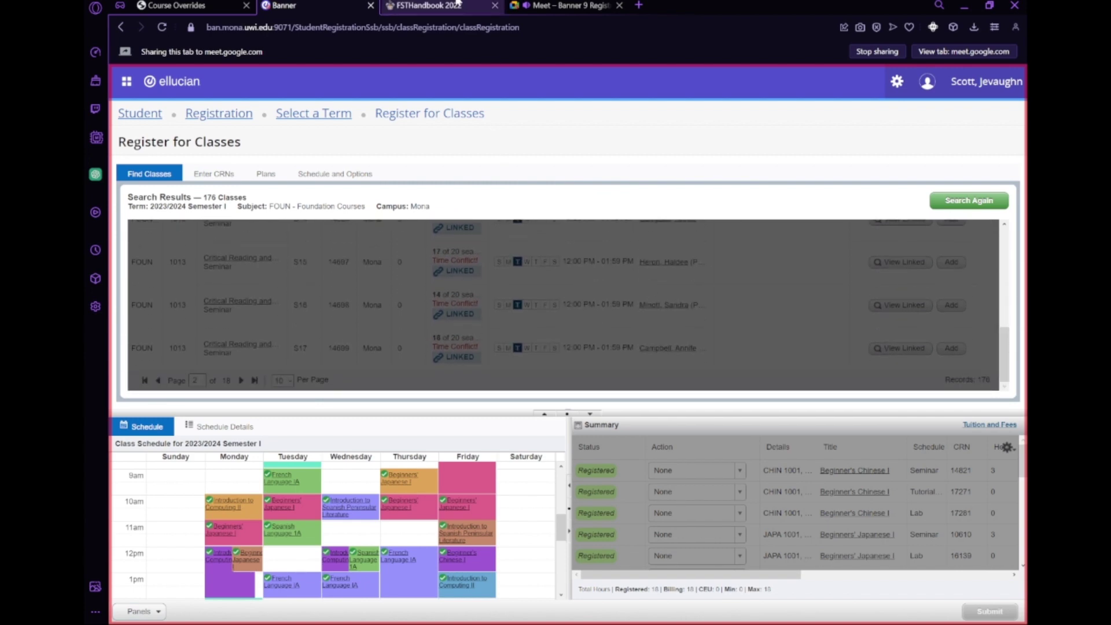
# Glance at the FST handbook tab, then switch to the Meet call to read the chat.
pyautogui.click(440, 5)
pyautogui.click(301, 6)
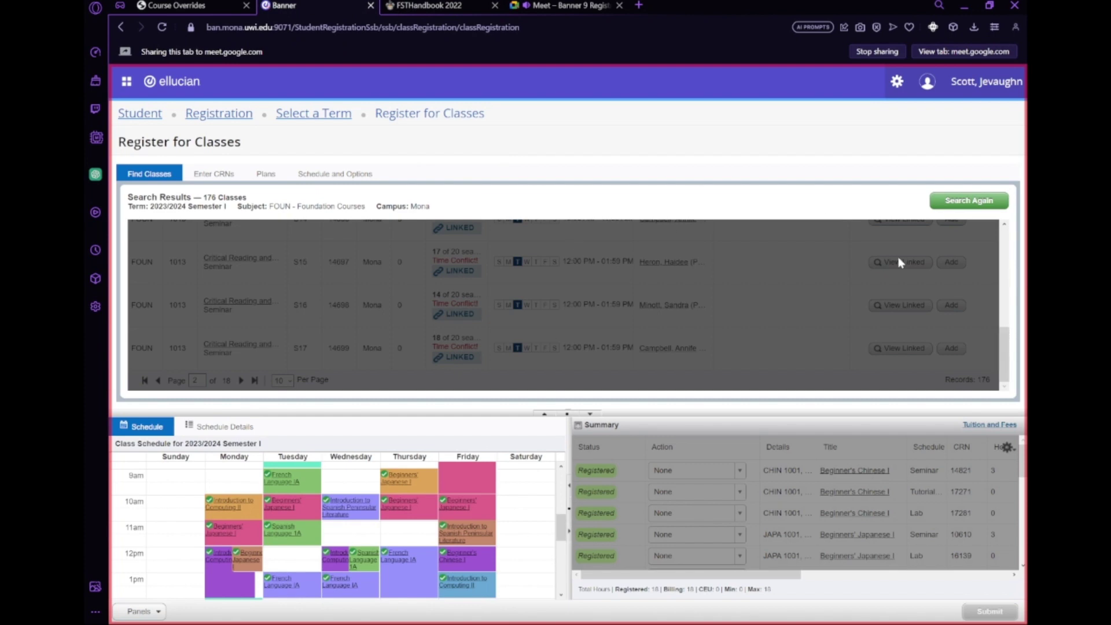
pyautogui.click(563, 5)
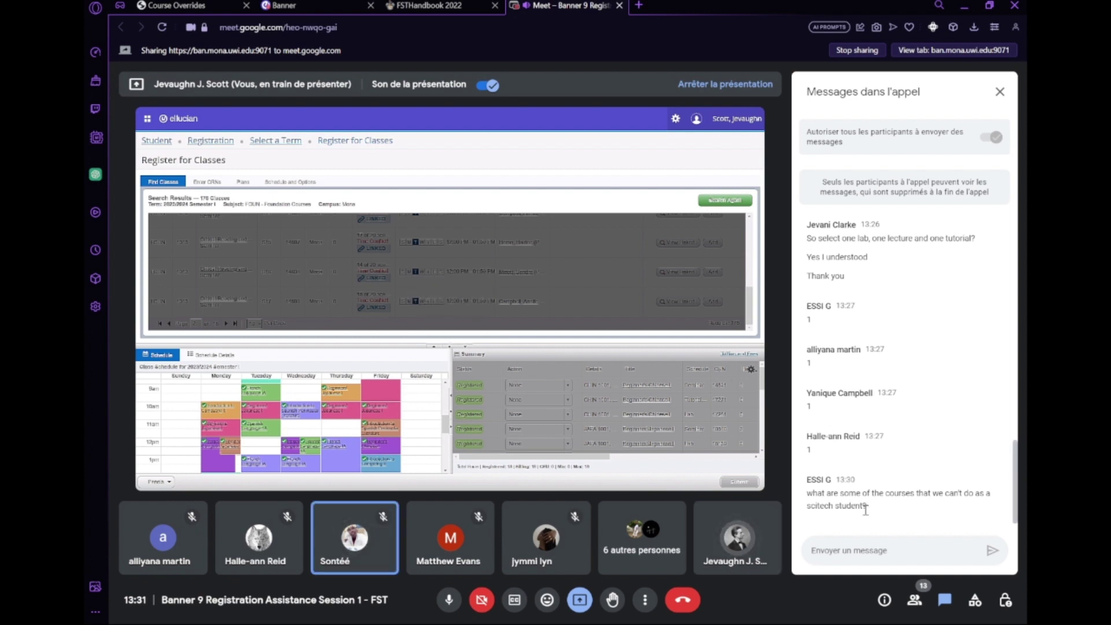
# Mark the student's chat question and share the FST handbook tab in the call instead.
pyautogui.moveTo(866, 509); pyautogui.dragTo(817, 507)
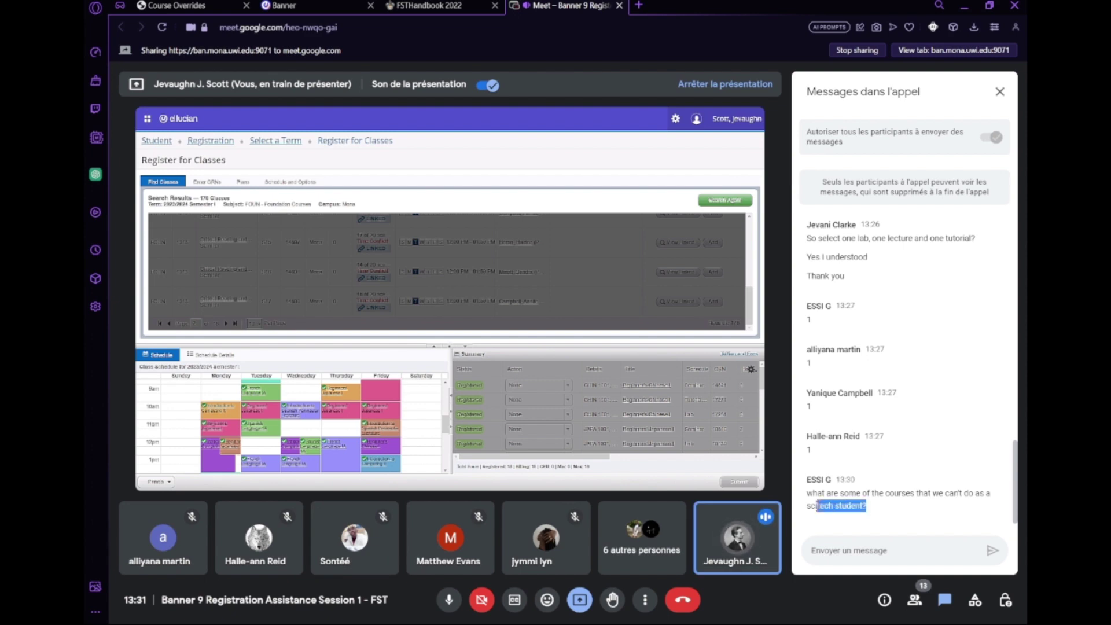
pyautogui.click(428, 5)
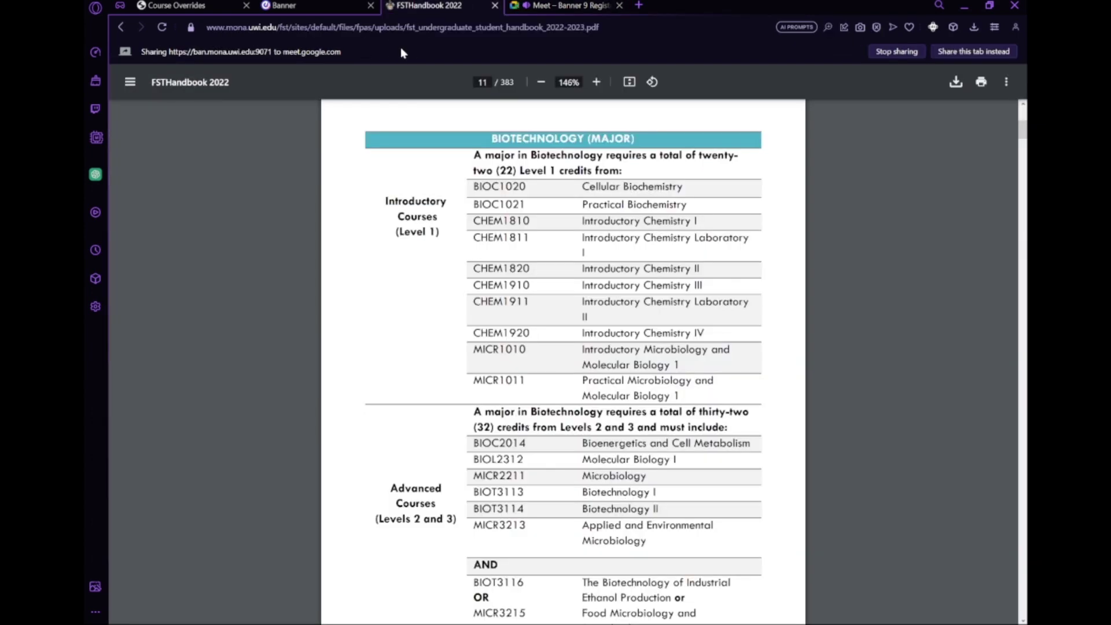
pyautogui.click(976, 51)
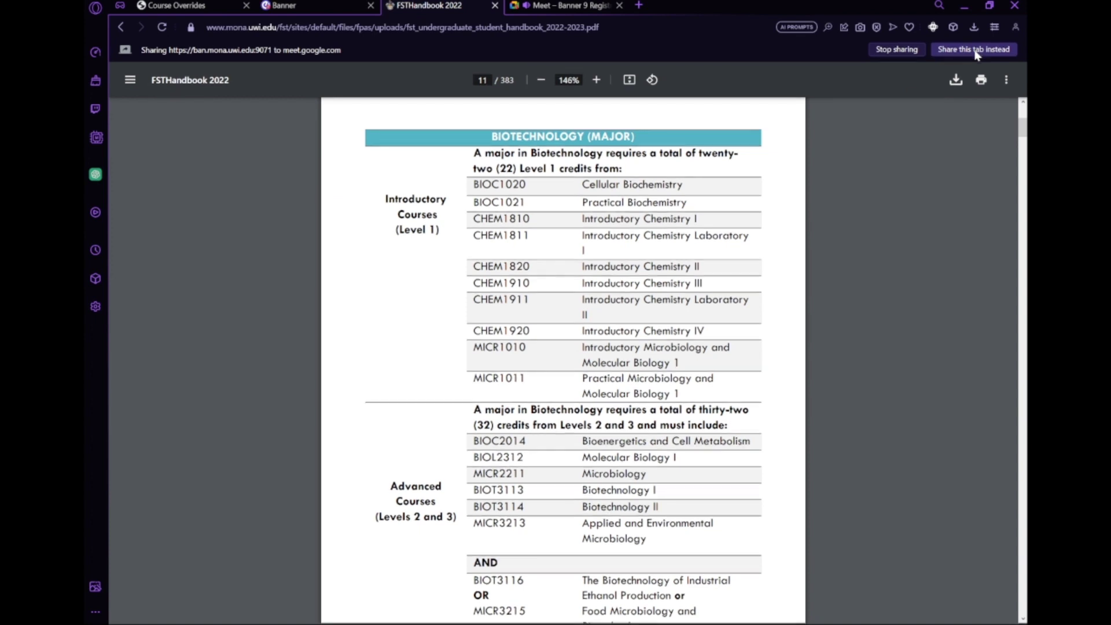
# Scroll the handbook to its Contents pages listing Foundation Course at page 364.
pyautogui.moveTo(1022, 125); pyautogui.dragTo(1022, 105)
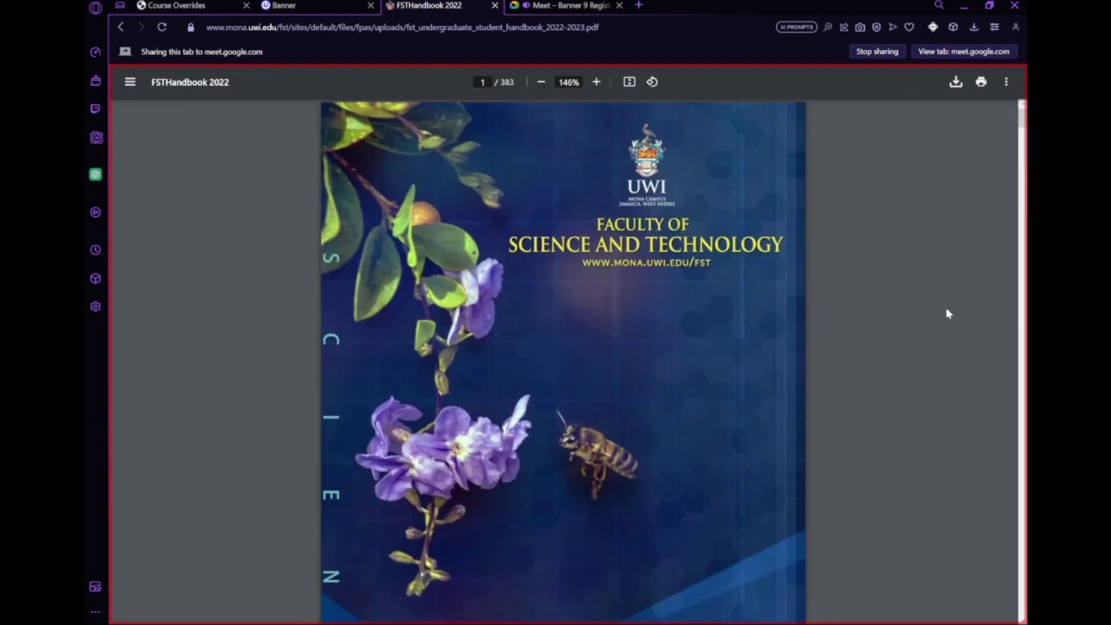
pyautogui.scroll(-20, 949, 314)
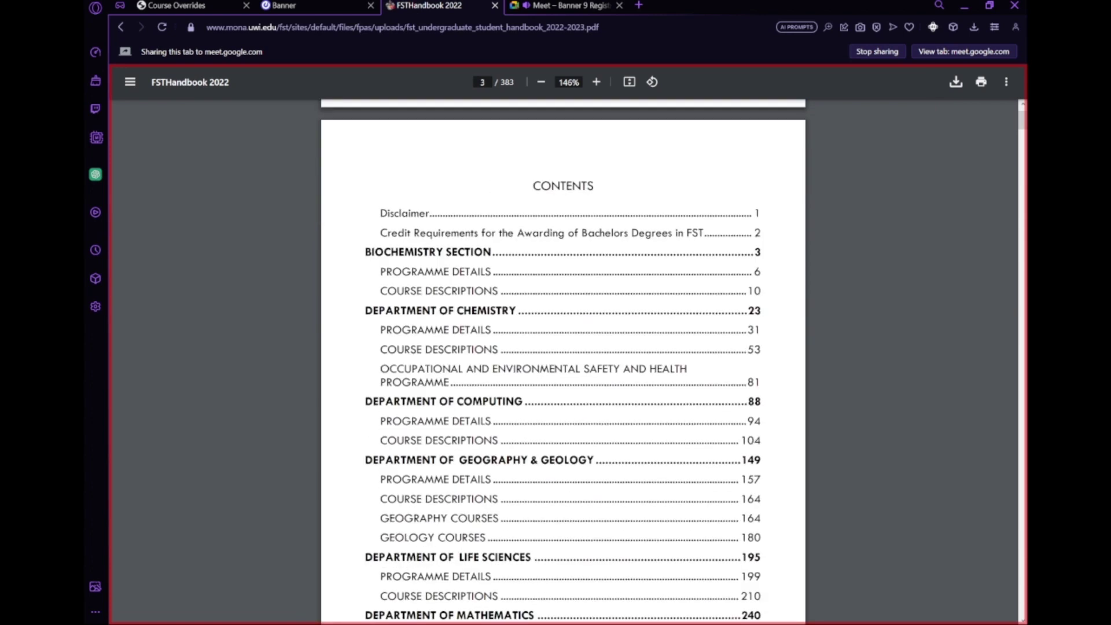
pyautogui.scroll(-10, 563, 359)
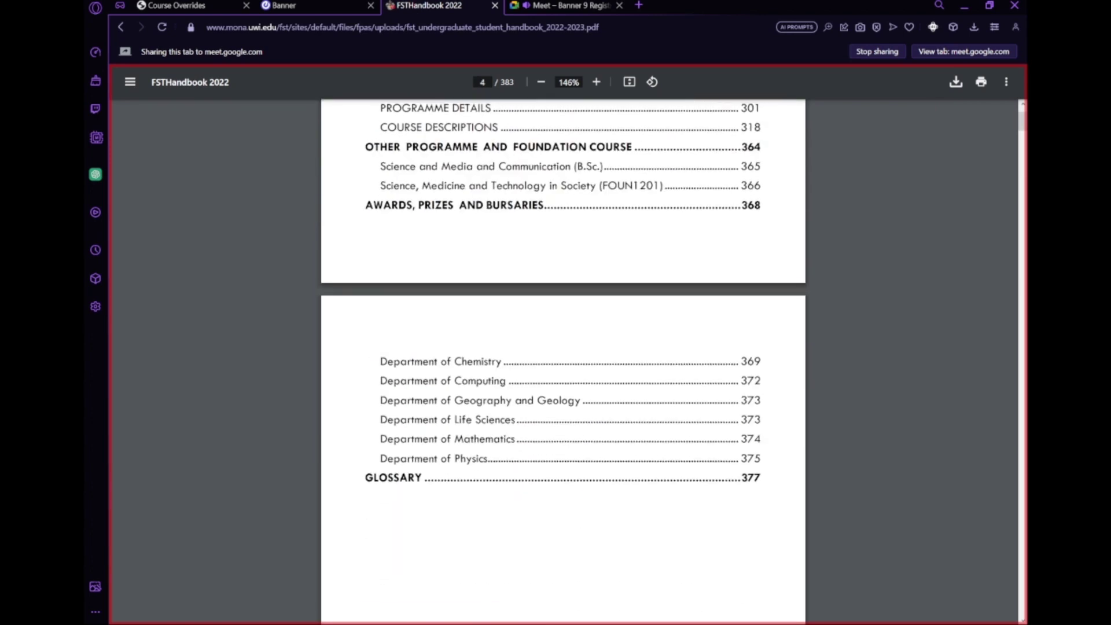
pyautogui.scroll(-2, 563, 359)
pyautogui.scroll(2, 563, 359)
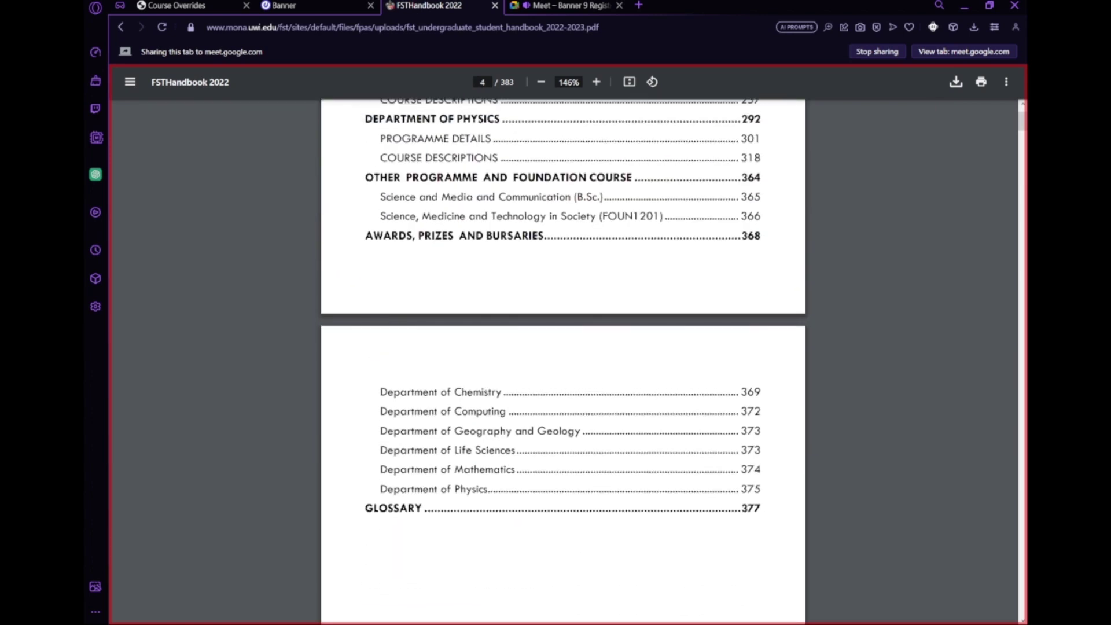
pyautogui.scroll(2, 563, 359)
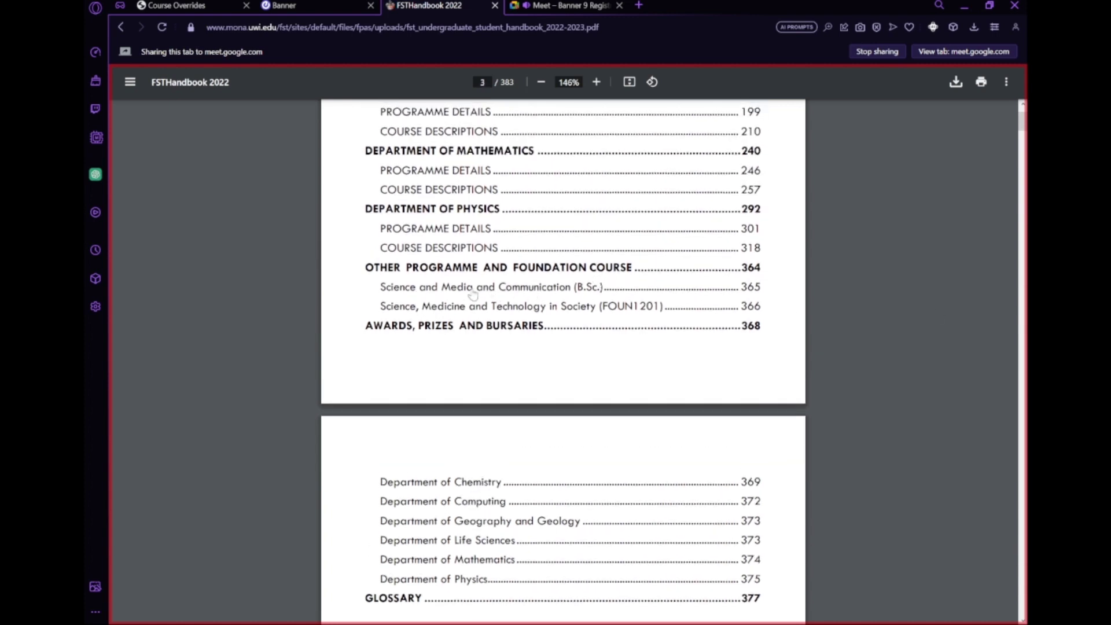
# Jump to the FOUN1201 page and highlight the FST-students restriction and the course code.
pyautogui.click(528, 306)
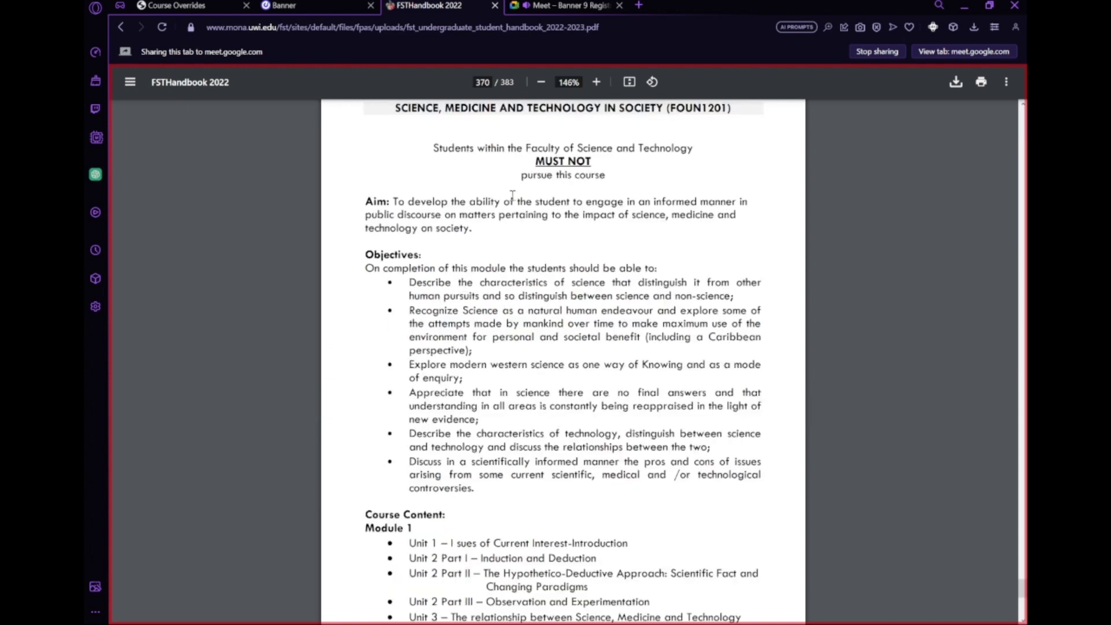
pyautogui.moveTo(523, 175); pyautogui.dragTo(605, 172)
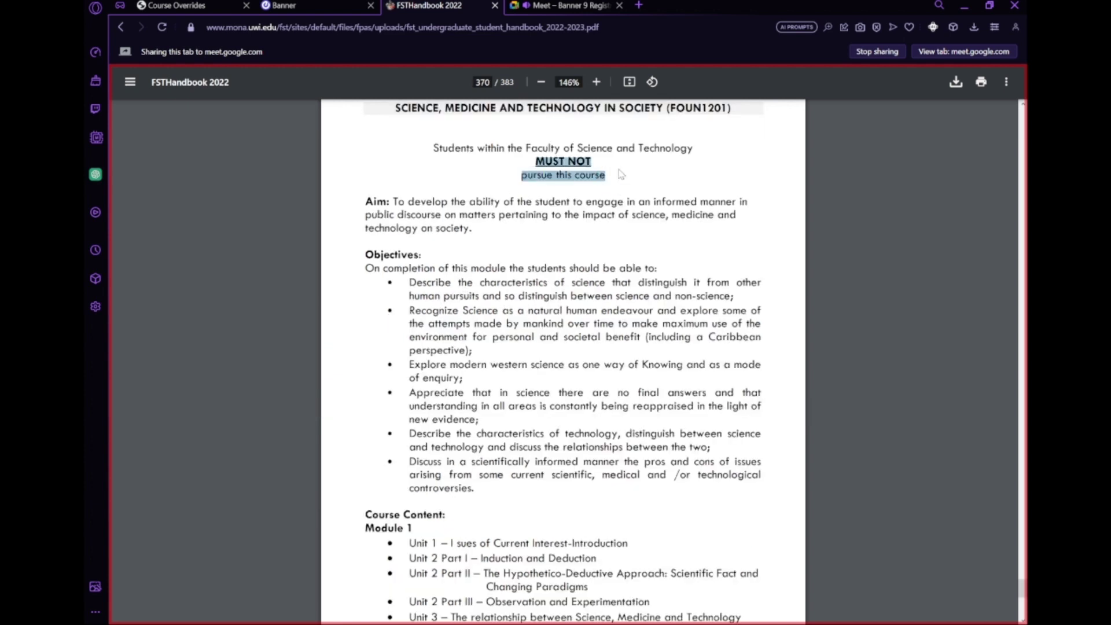
pyautogui.click(676, 173)
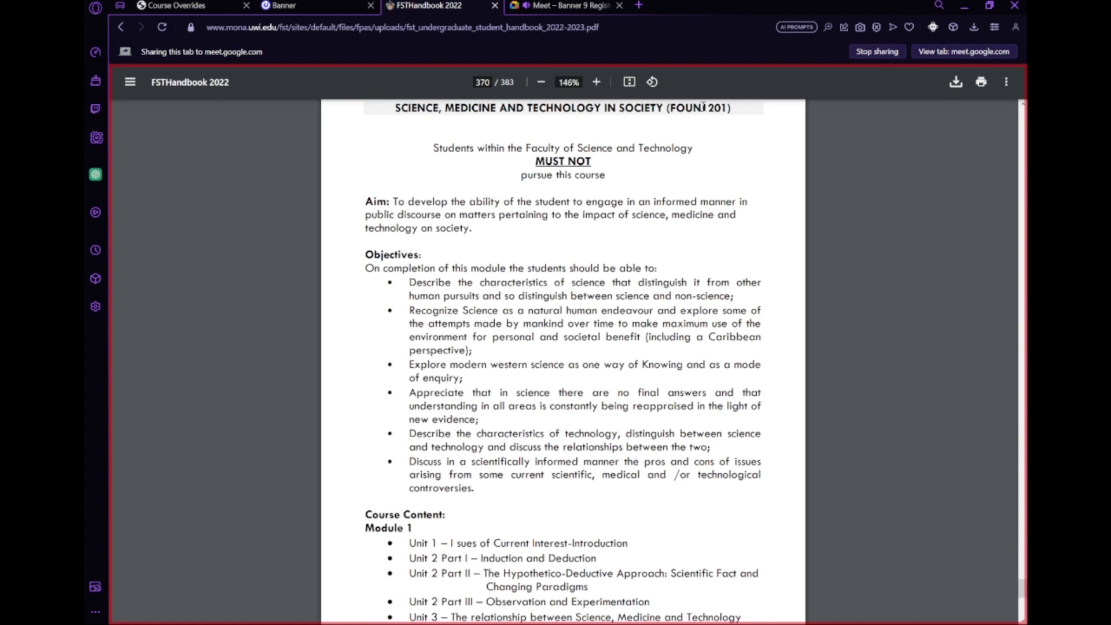
pyautogui.moveTo(703, 109); pyautogui.dragTo(732, 109)
pyautogui.click(664, 352)
# Admit the person waiting to join the Meet call, then return to the handbook.
pyautogui.scroll(1, 735, 443)
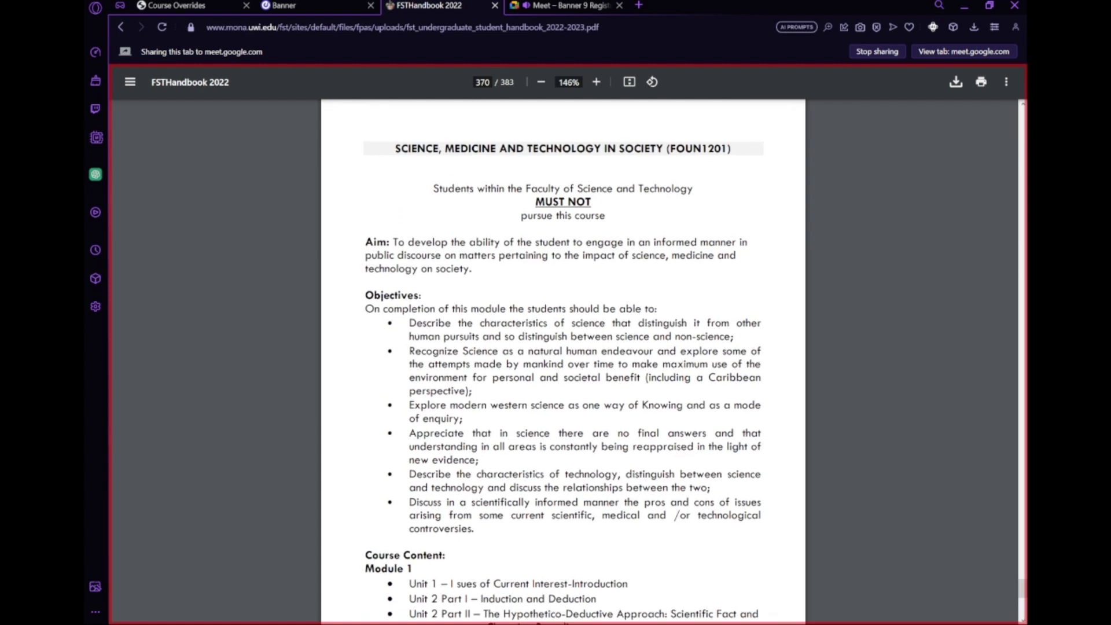
pyautogui.scroll(-1, 564, 359)
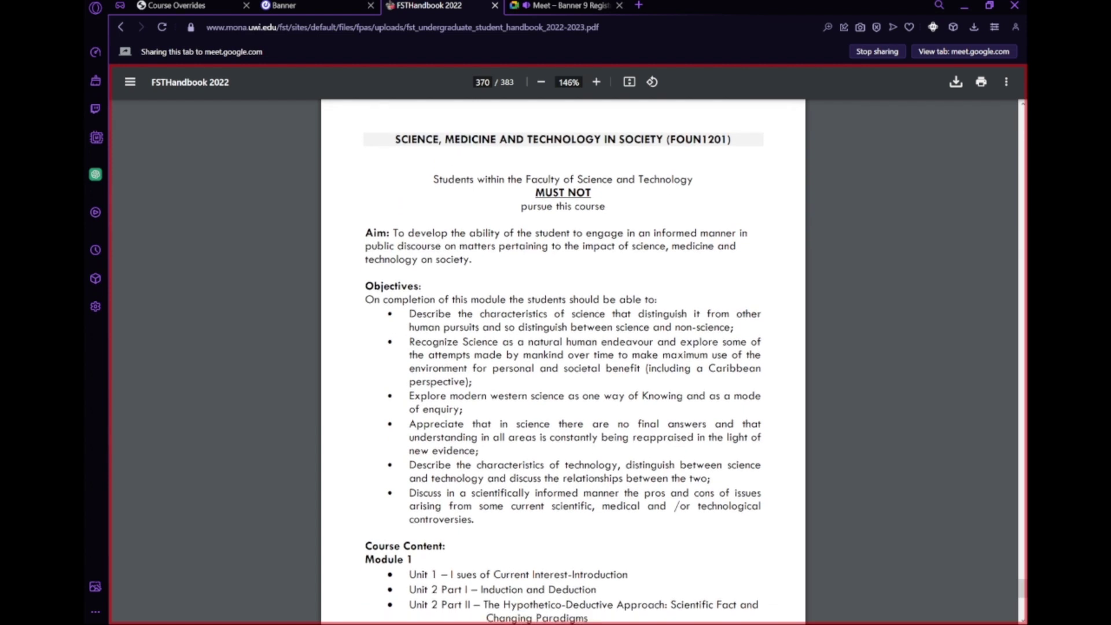
pyautogui.click(565, 6)
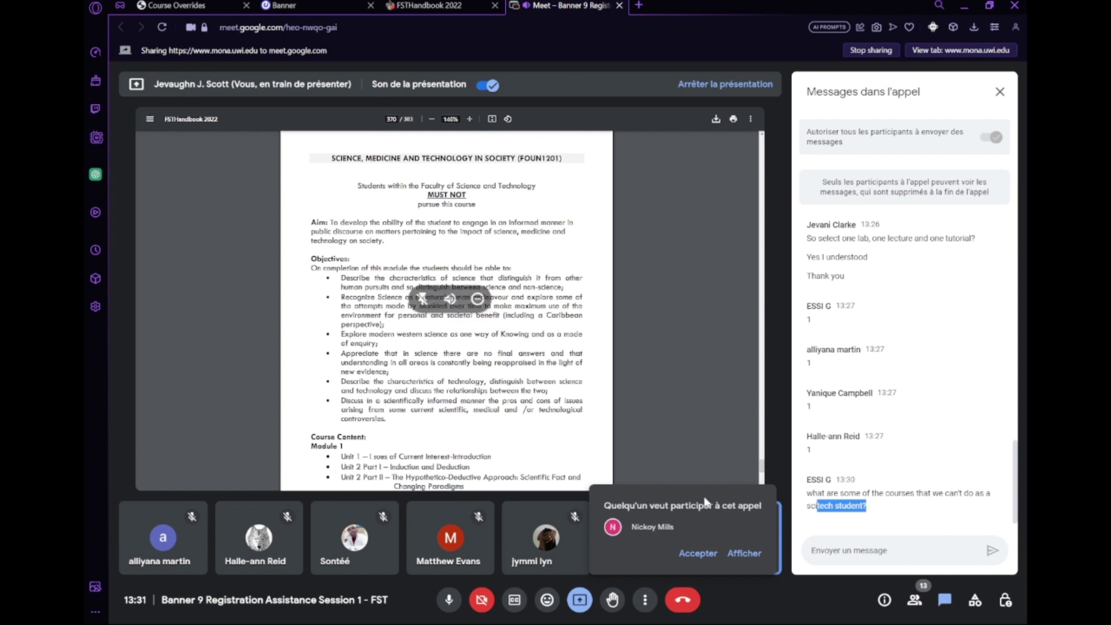
pyautogui.click(698, 554)
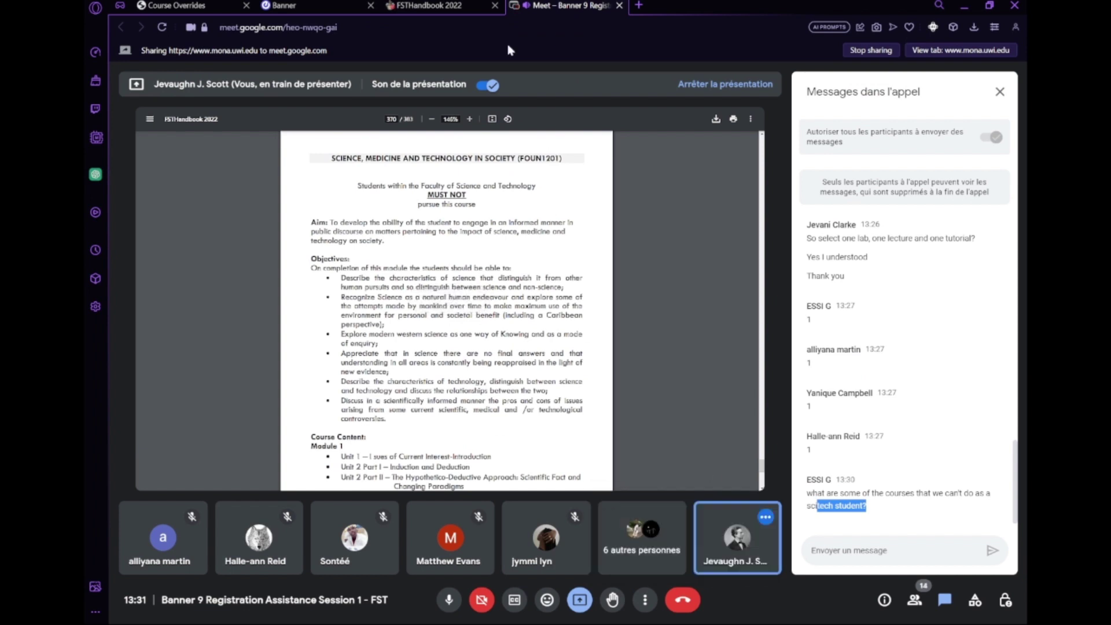
pyautogui.click(464, 5)
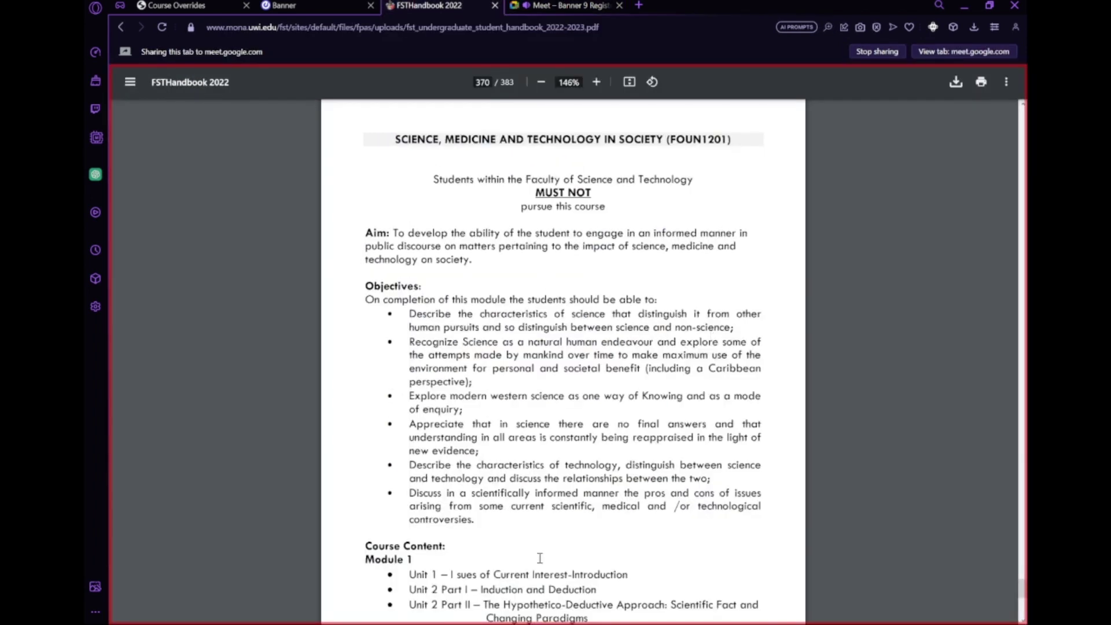
# Check the Meet chat twice while reviewing the FOUN1201 handbook page.
pyautogui.scroll(-2, 778, 519)
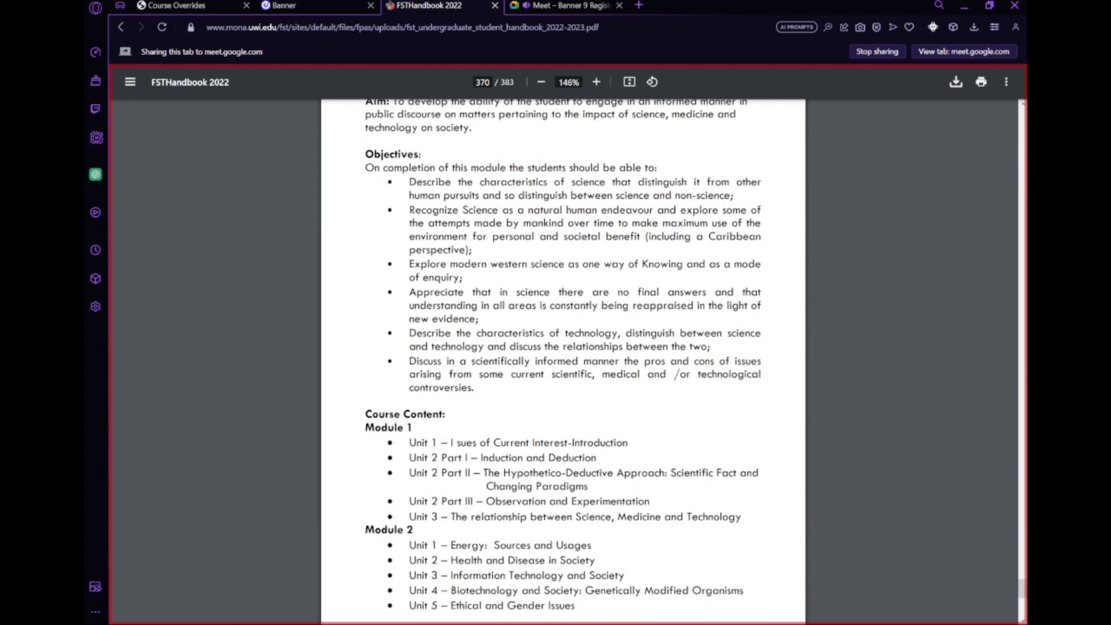
pyautogui.scroll(-2, 564, 359)
pyautogui.scroll(4, 563, 359)
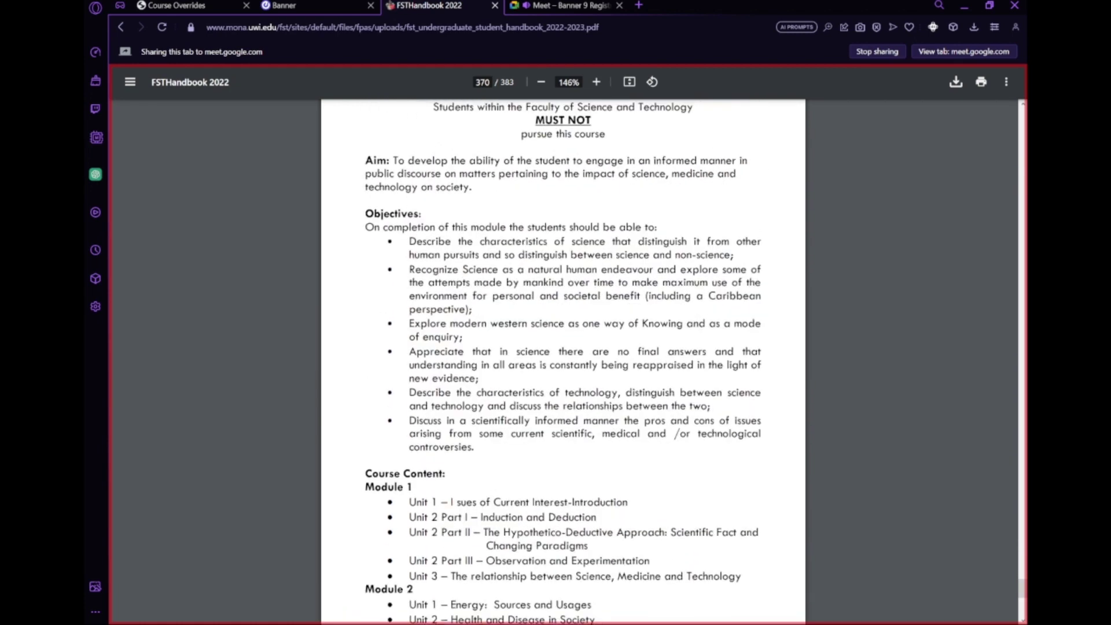
pyautogui.scroll(-1, 563, 359)
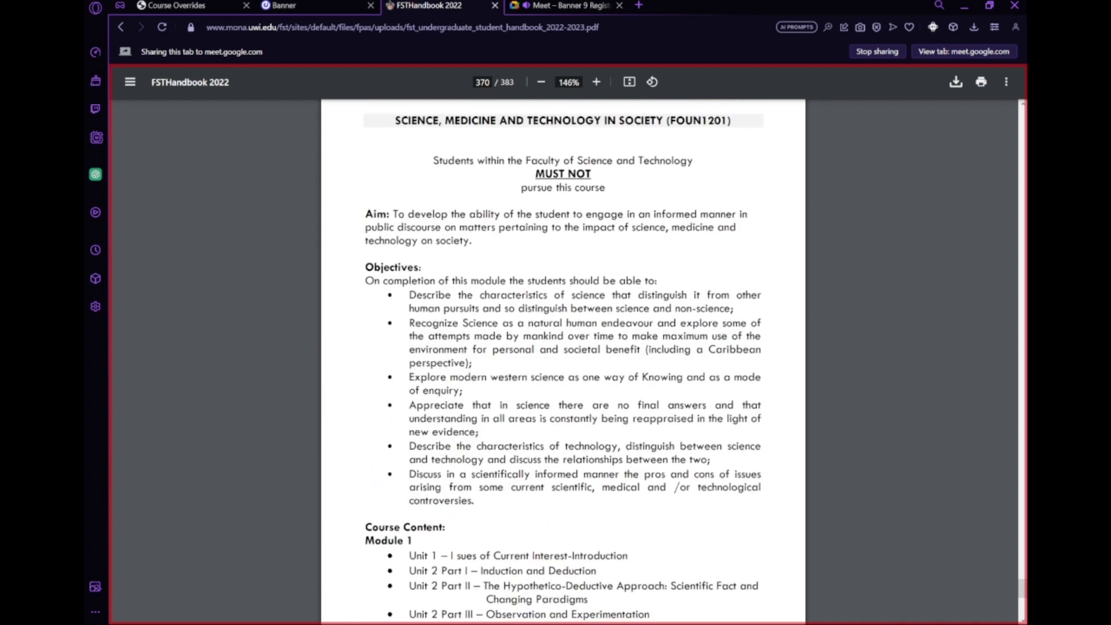
pyautogui.click(553, 5)
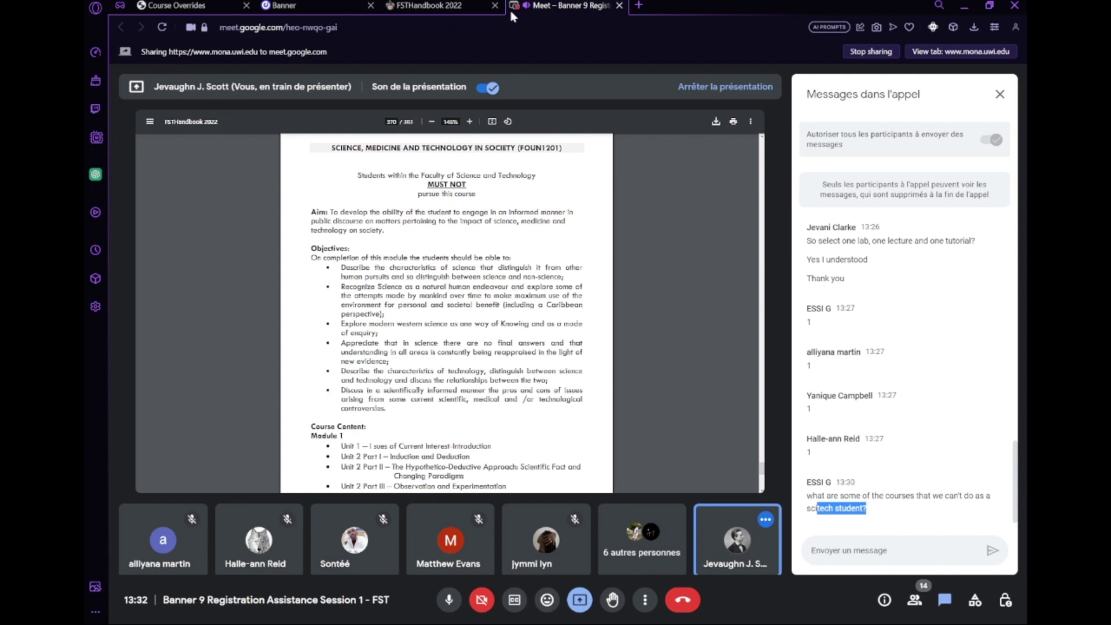
pyautogui.click(440, 6)
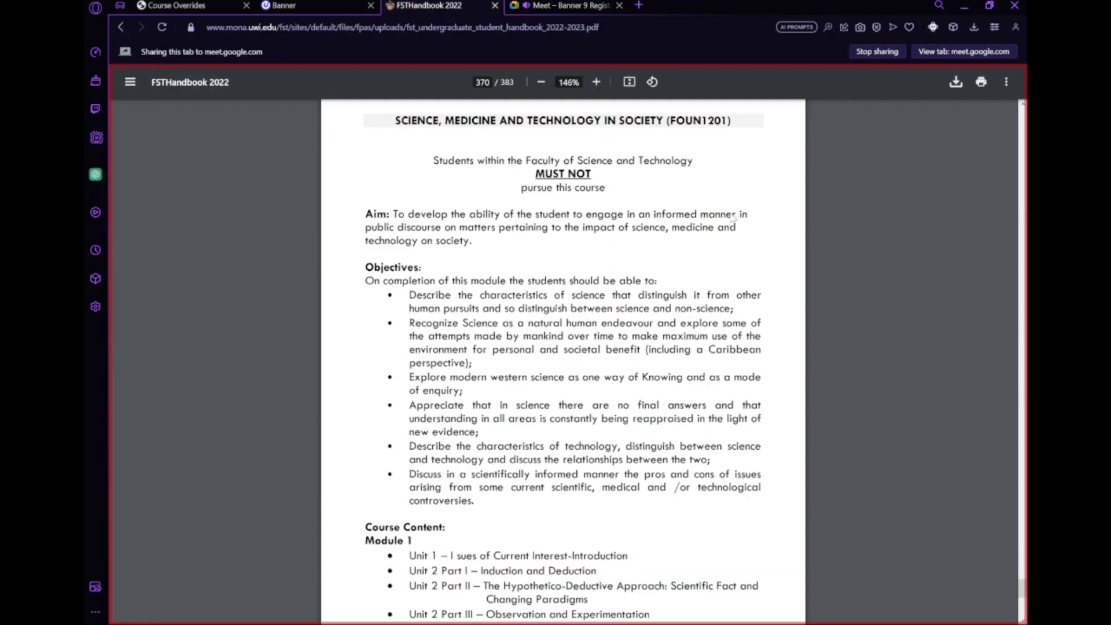
pyautogui.click(559, 6)
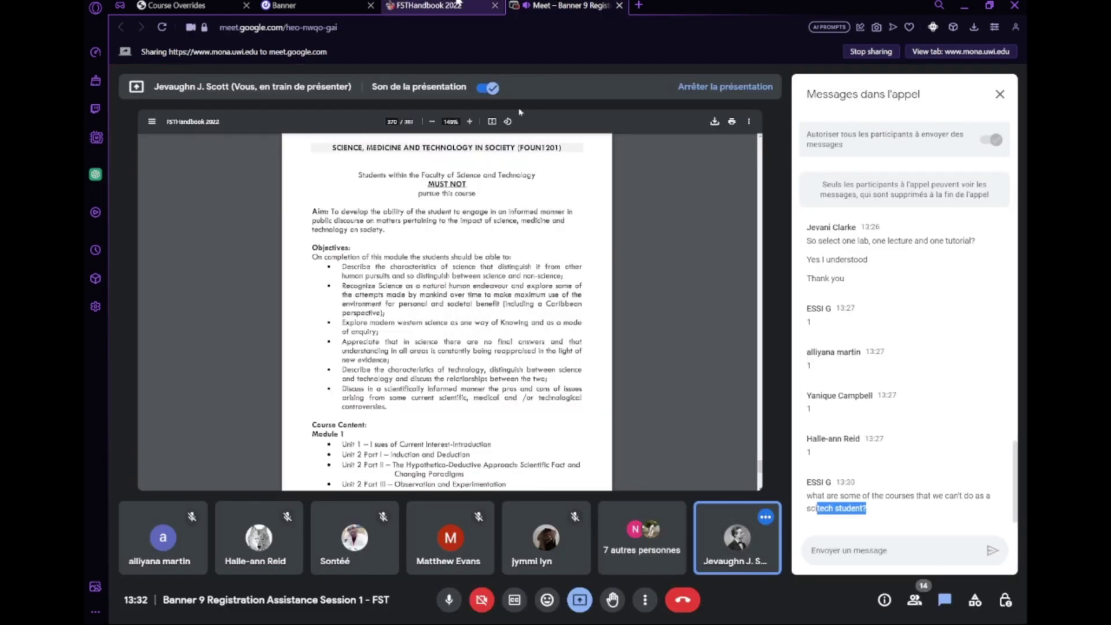
pyautogui.click(431, 5)
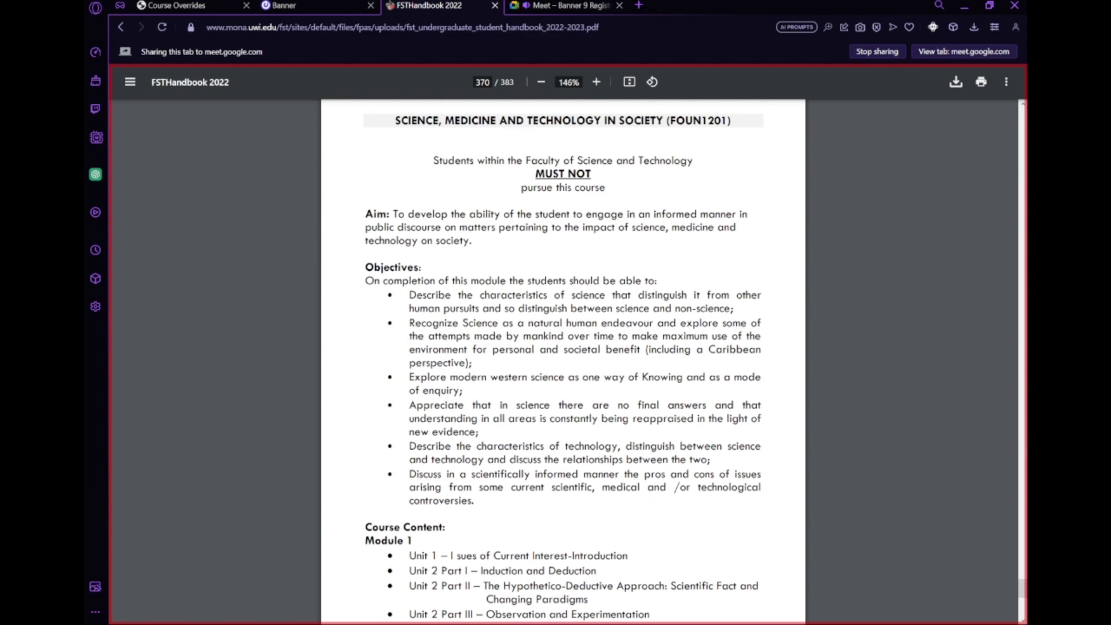
# Scroll between pages 369 and 370, point out FOUN1201 in the heading, and return to Meet.
pyautogui.scroll(8, 564, 358)
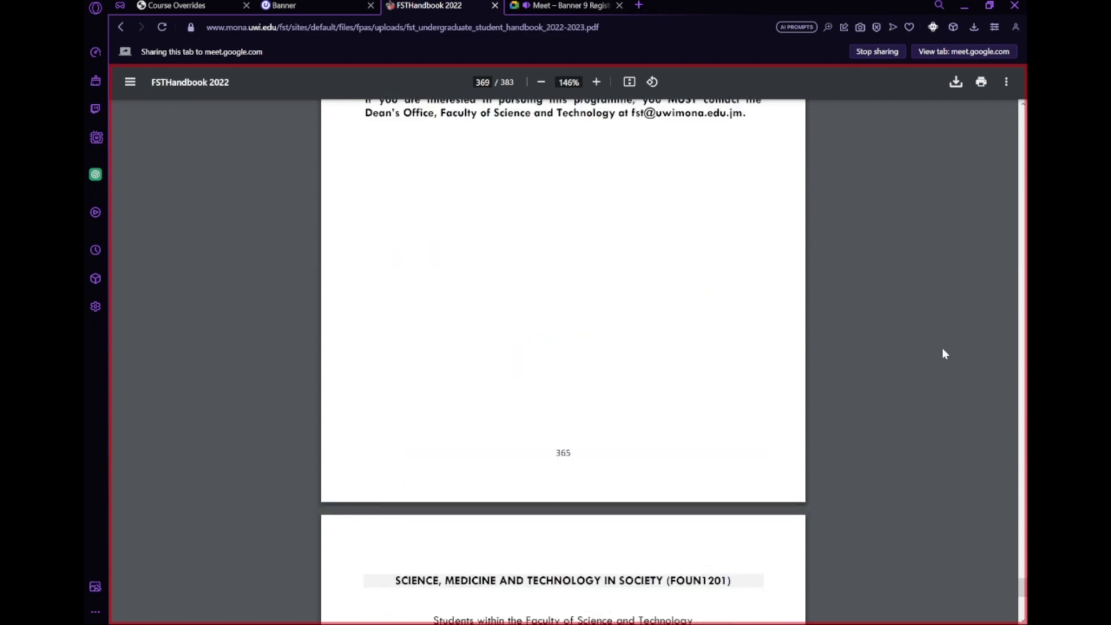
pyautogui.scroll(-10, 942, 351)
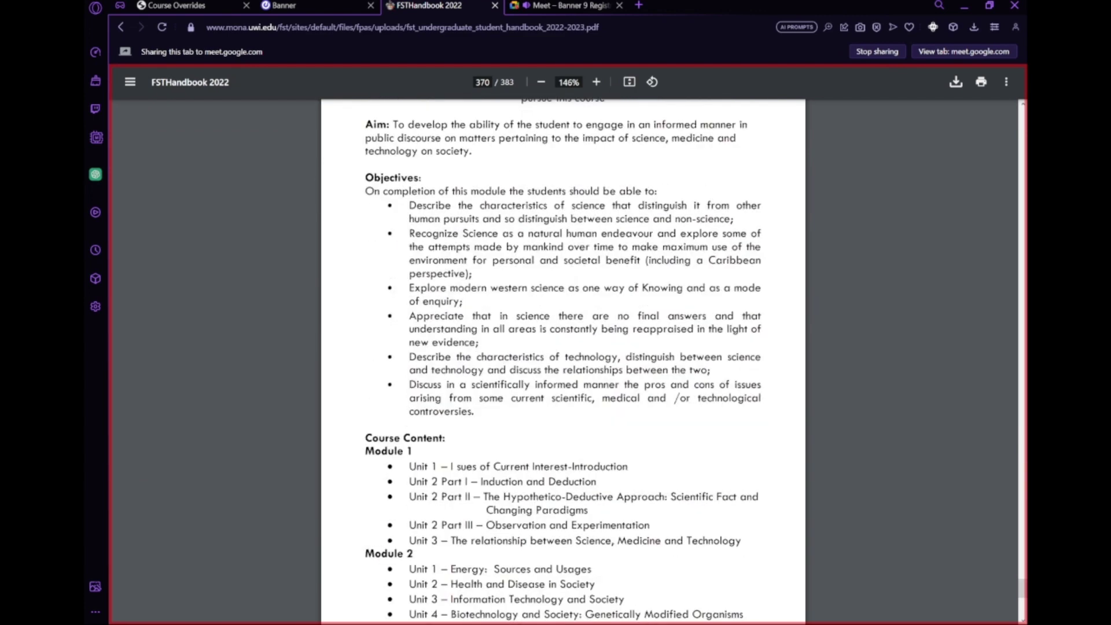
pyautogui.scroll(-6, 563, 358)
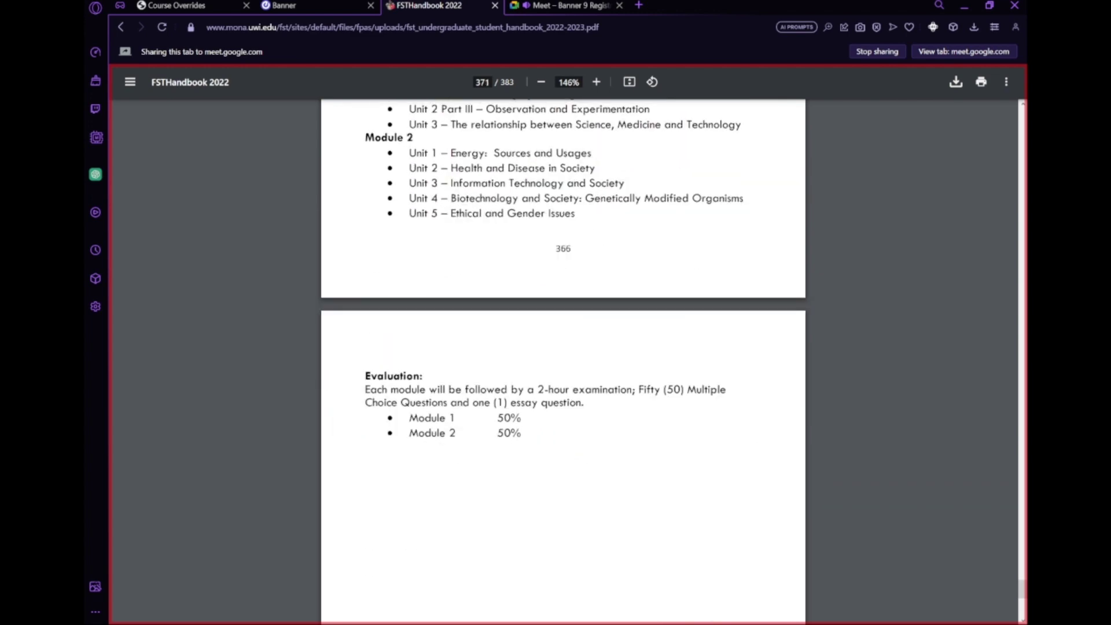
pyautogui.scroll(6, 563, 359)
pyautogui.scroll(11, 563, 359)
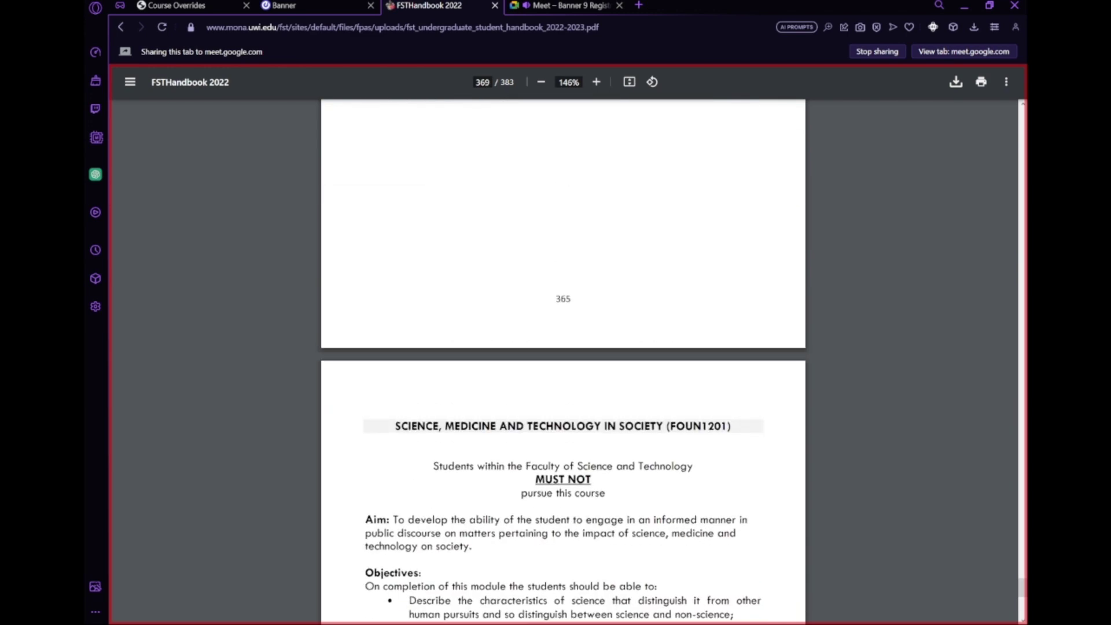
pyautogui.scroll(5, 564, 359)
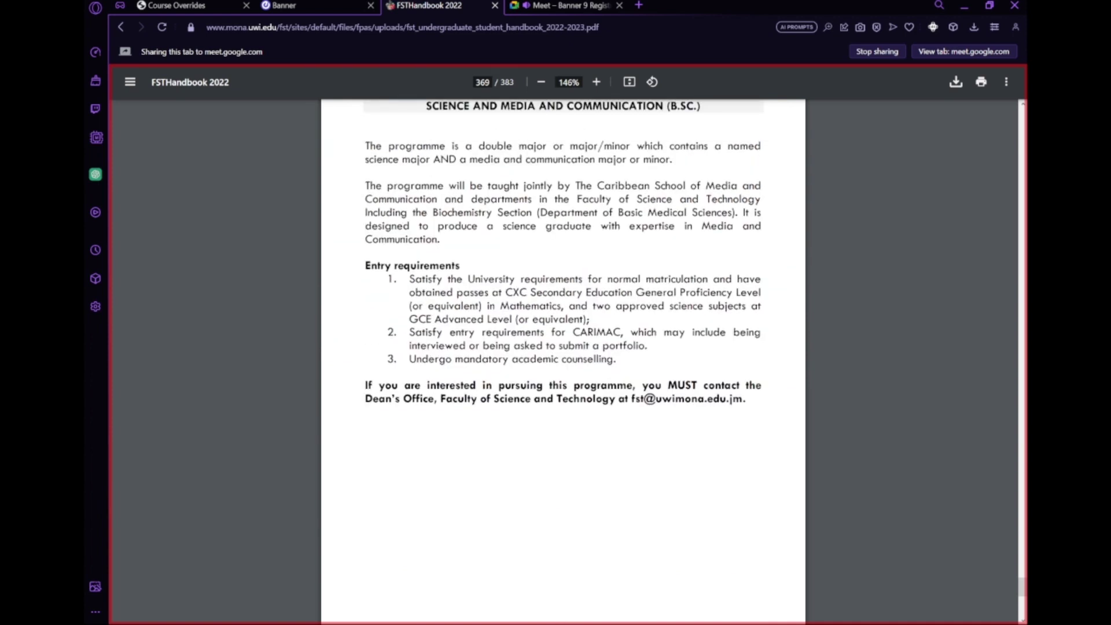
pyautogui.scroll(1, 563, 359)
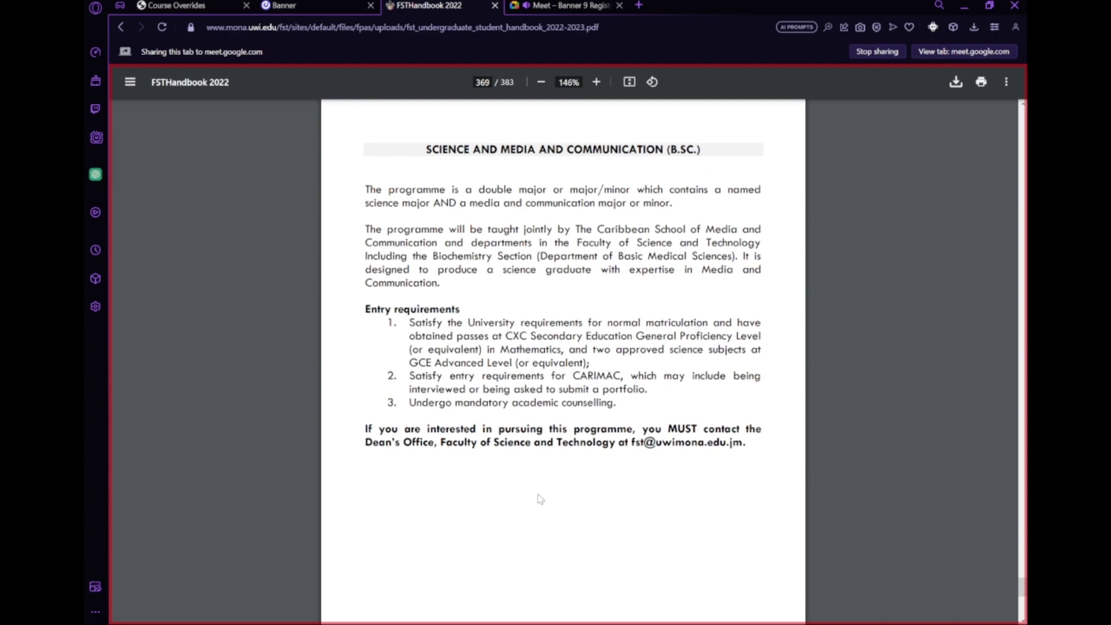
pyautogui.scroll(-10, 563, 359)
pyautogui.scroll(-4, 563, 358)
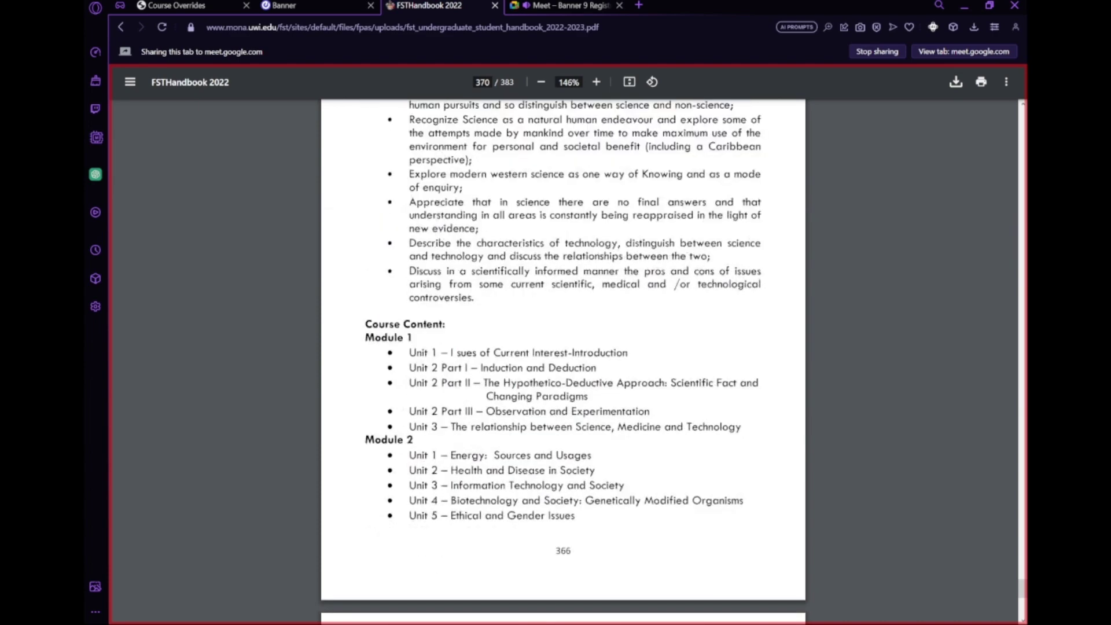
pyautogui.scroll(7, 563, 359)
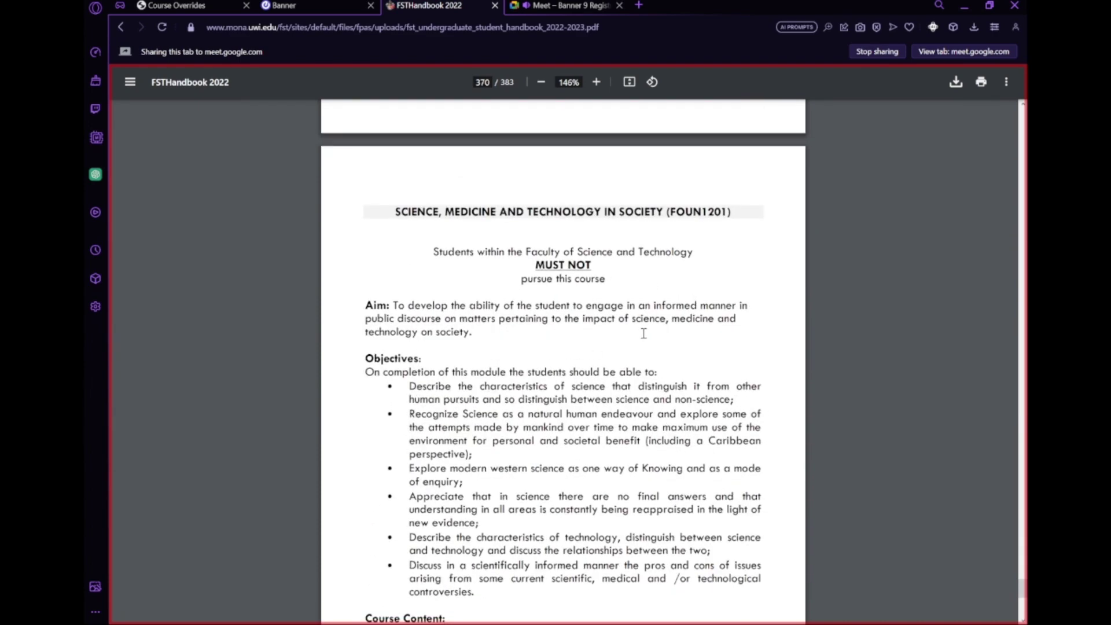
pyautogui.click(704, 207)
pyautogui.scroll(8, 926, 290)
pyautogui.click(565, 6)
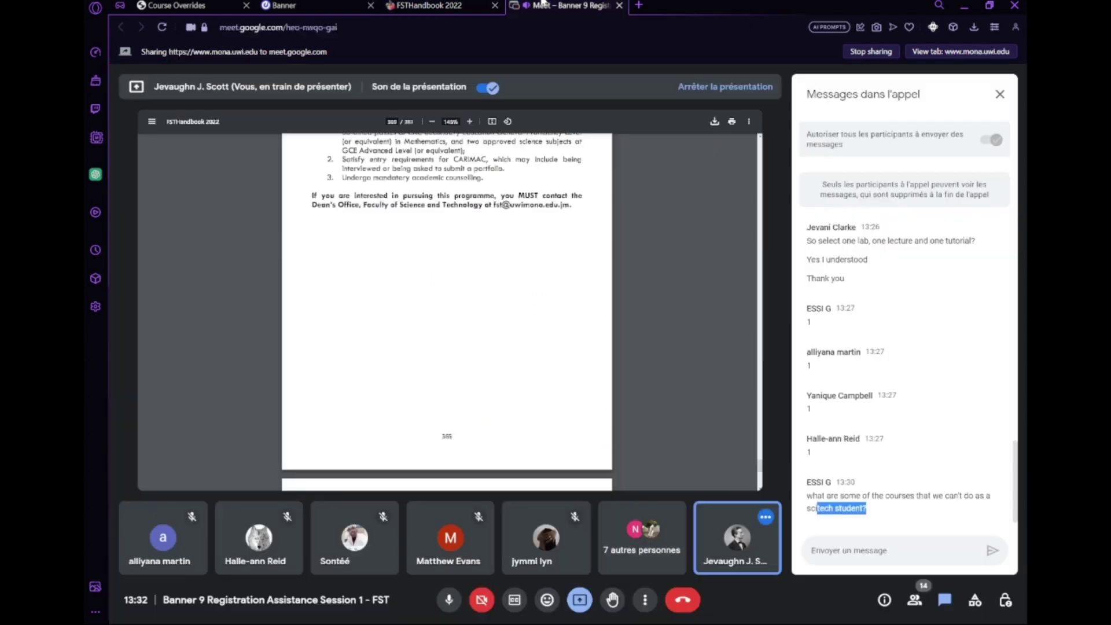
pyautogui.moveTo(902, 482); pyautogui.dragTo(807, 497)
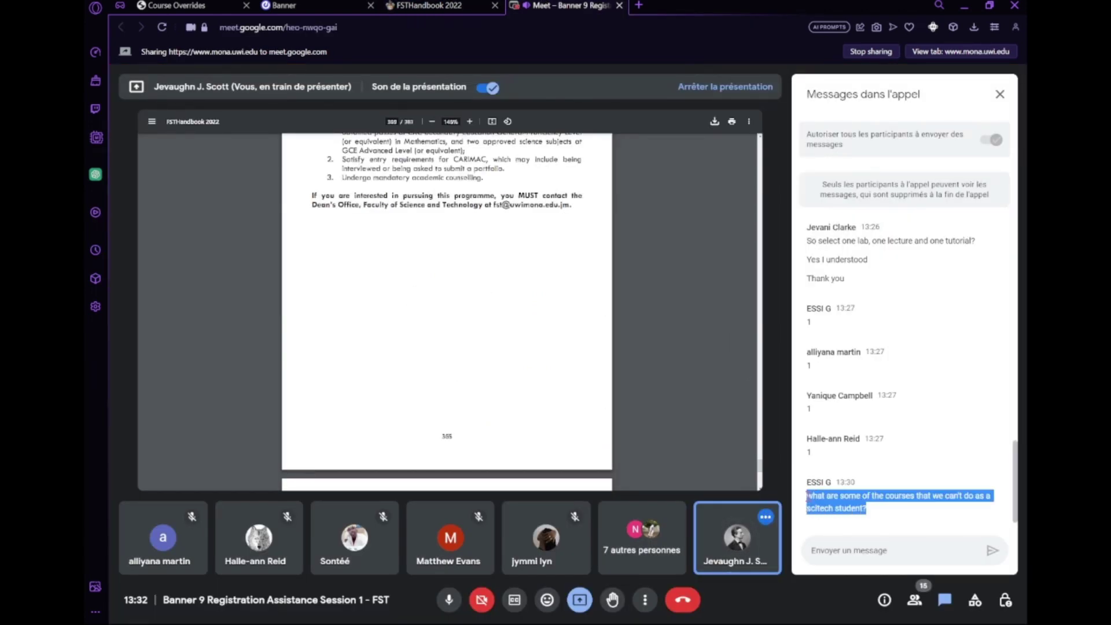
pyautogui.click(878, 255)
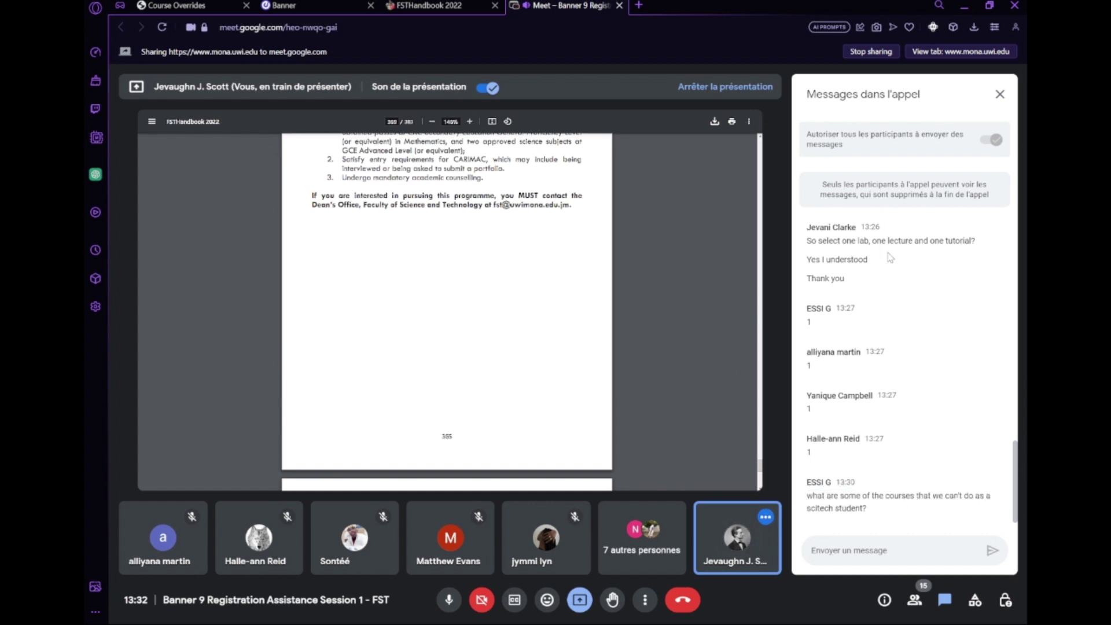
pyautogui.click(429, 5)
pyautogui.click(243, 5)
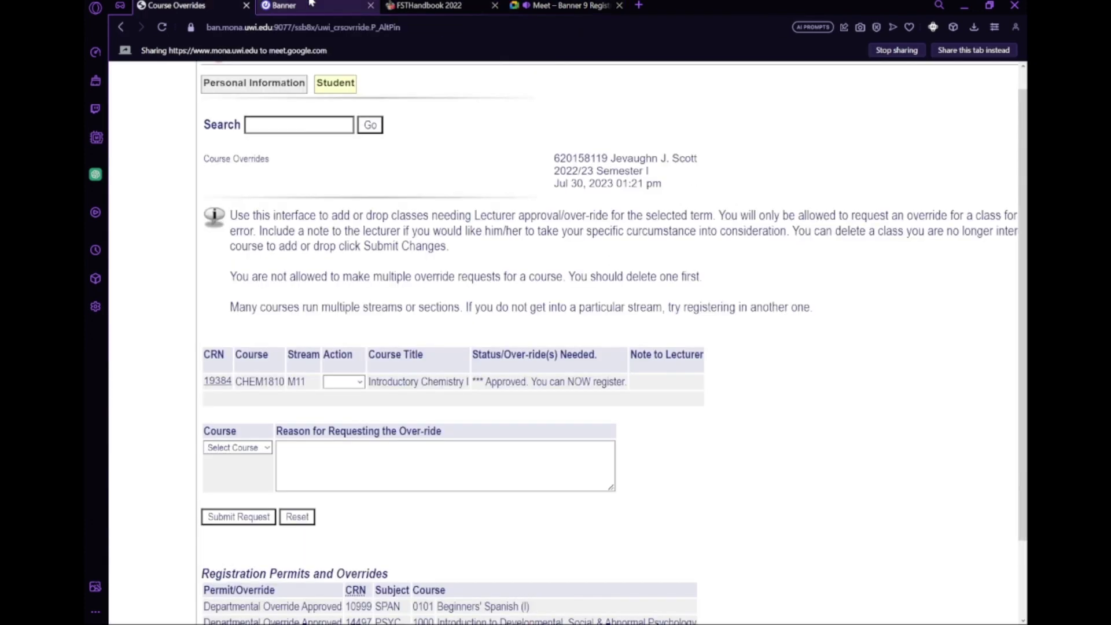
pyautogui.click(290, 5)
pyautogui.click(544, 5)
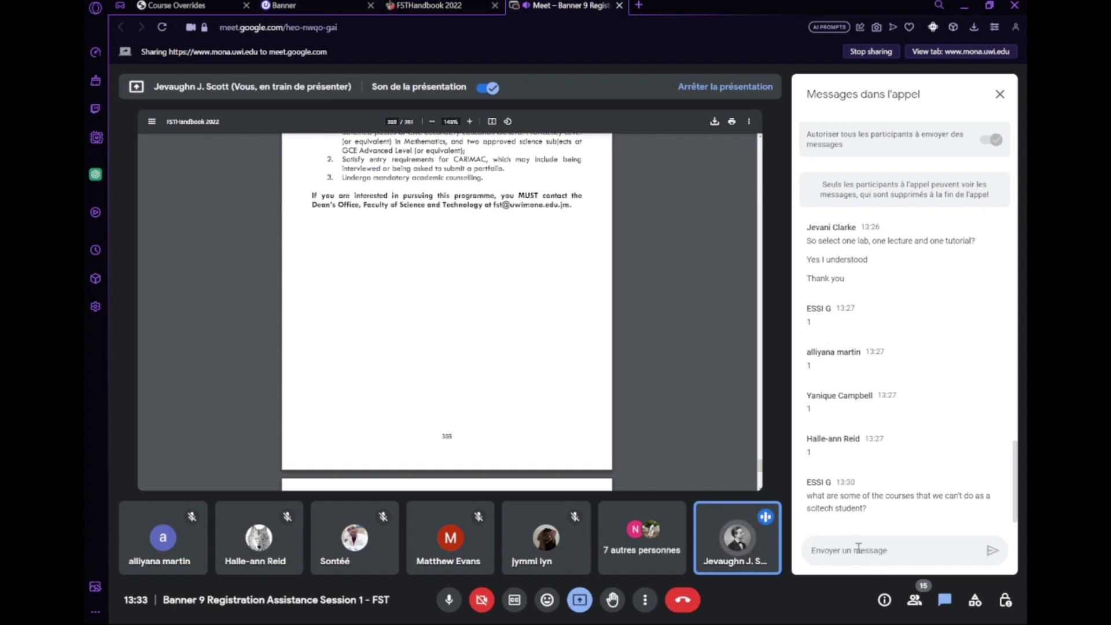
pyautogui.click(437, 4)
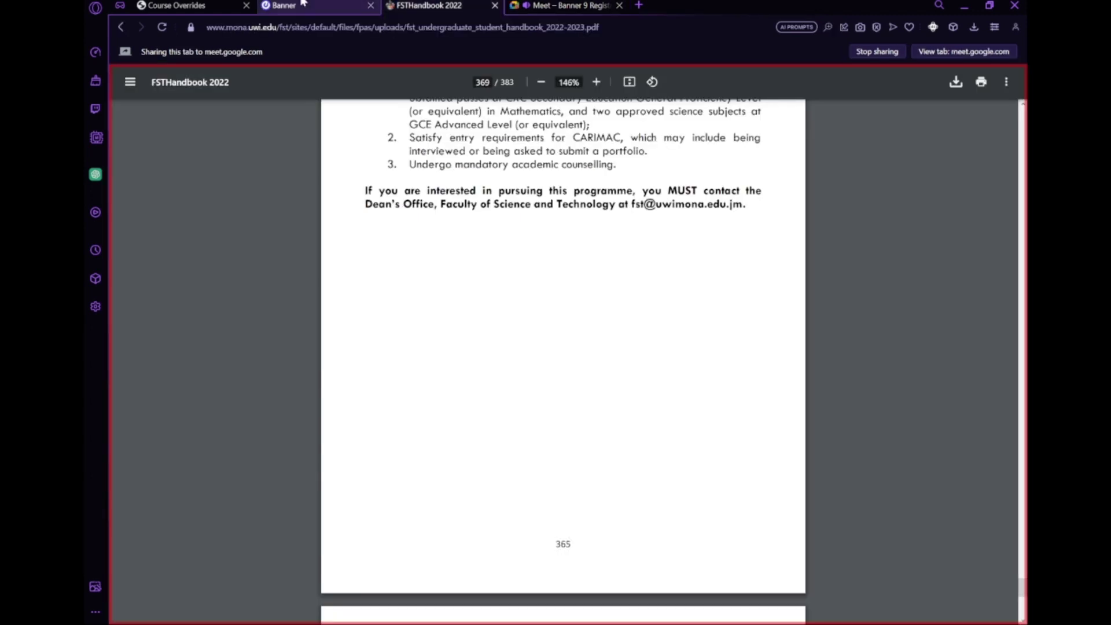
pyautogui.click(582, 5)
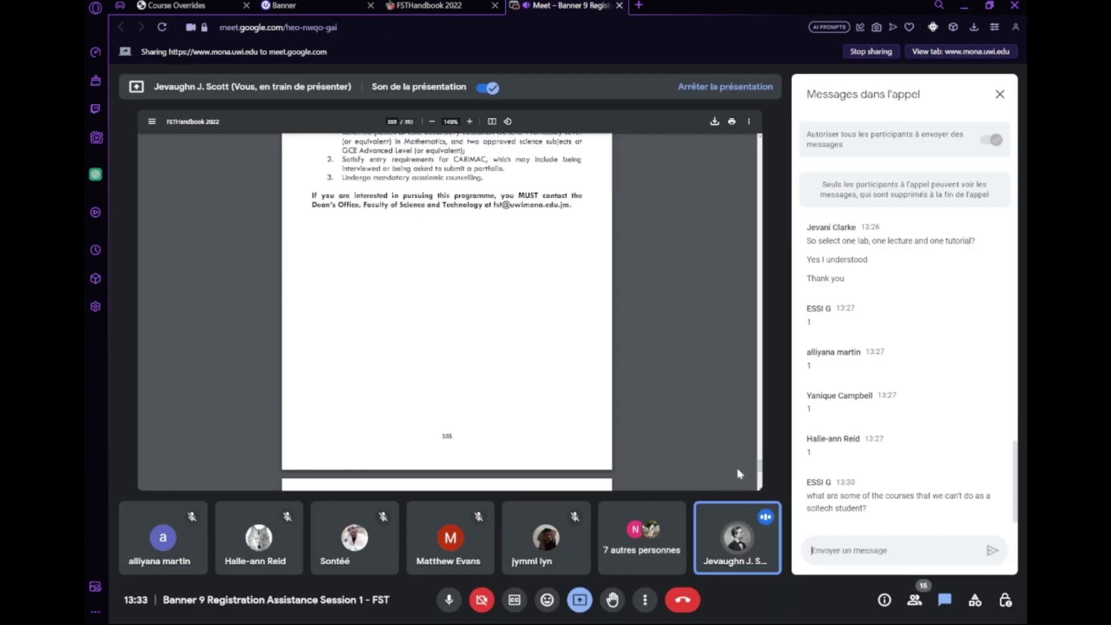
pyautogui.click(914, 601)
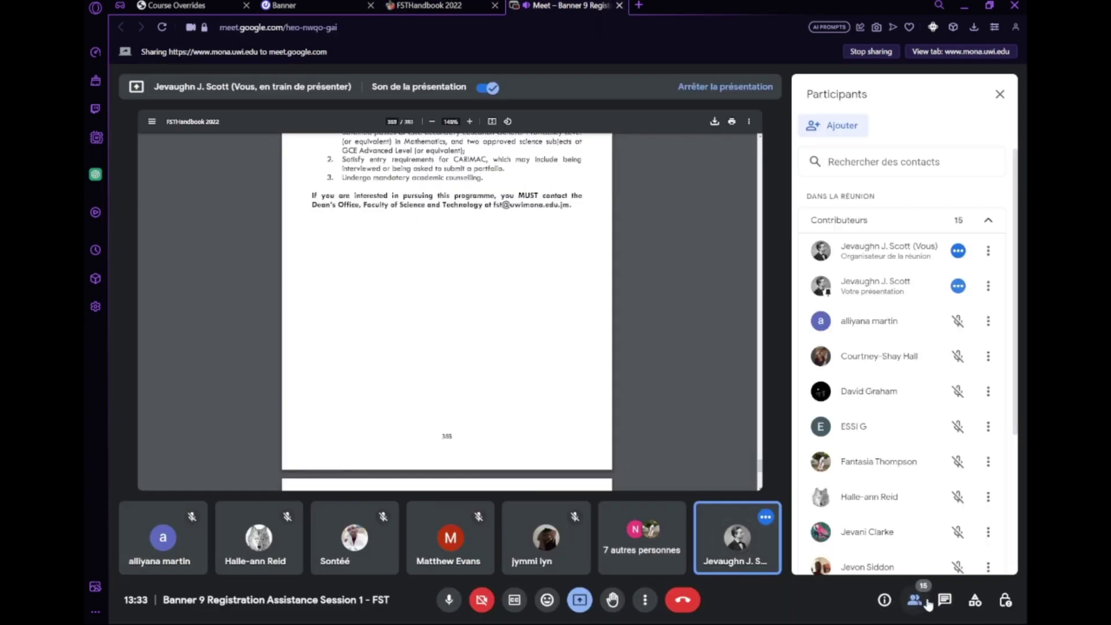
pyautogui.click(943, 601)
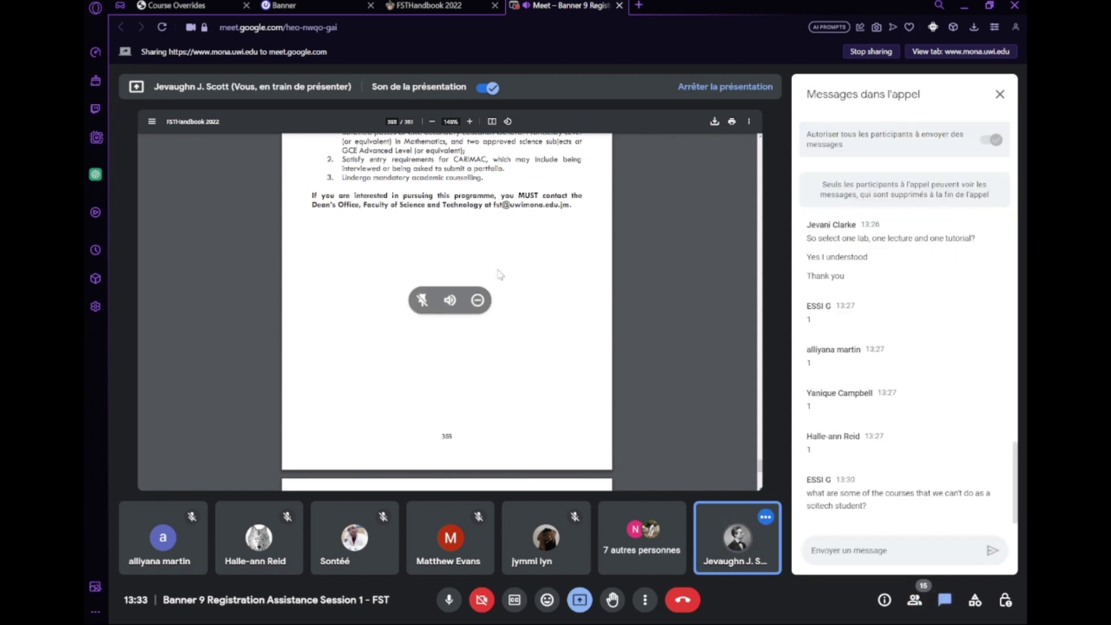
# Reload the Banner Register for Classes page twice after the internal server error.
pyautogui.click(276, 5)
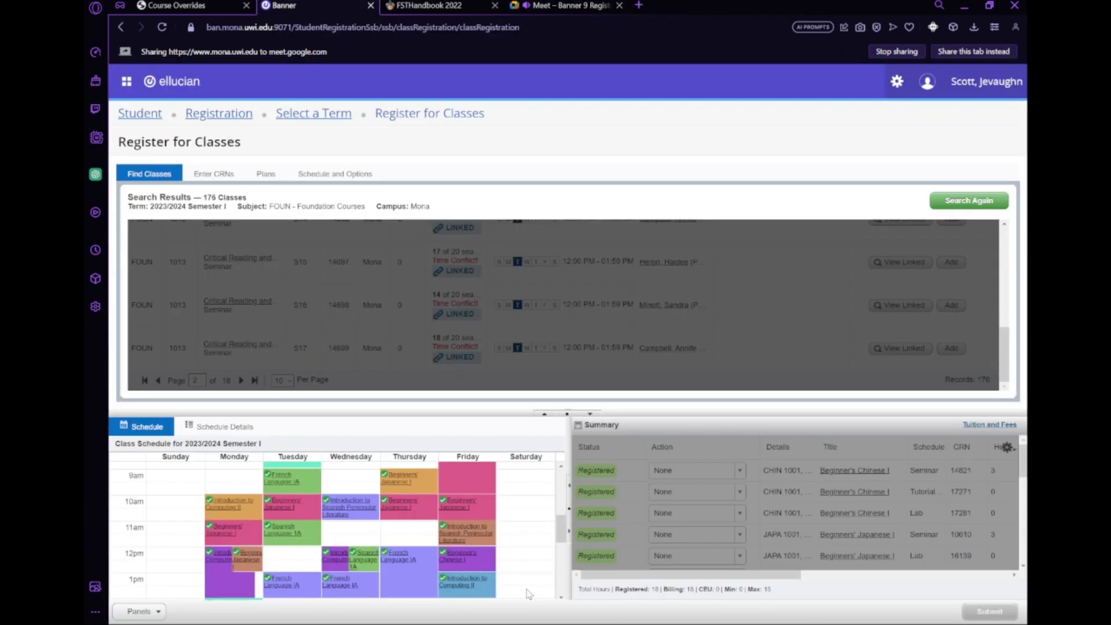
pyautogui.click(162, 27)
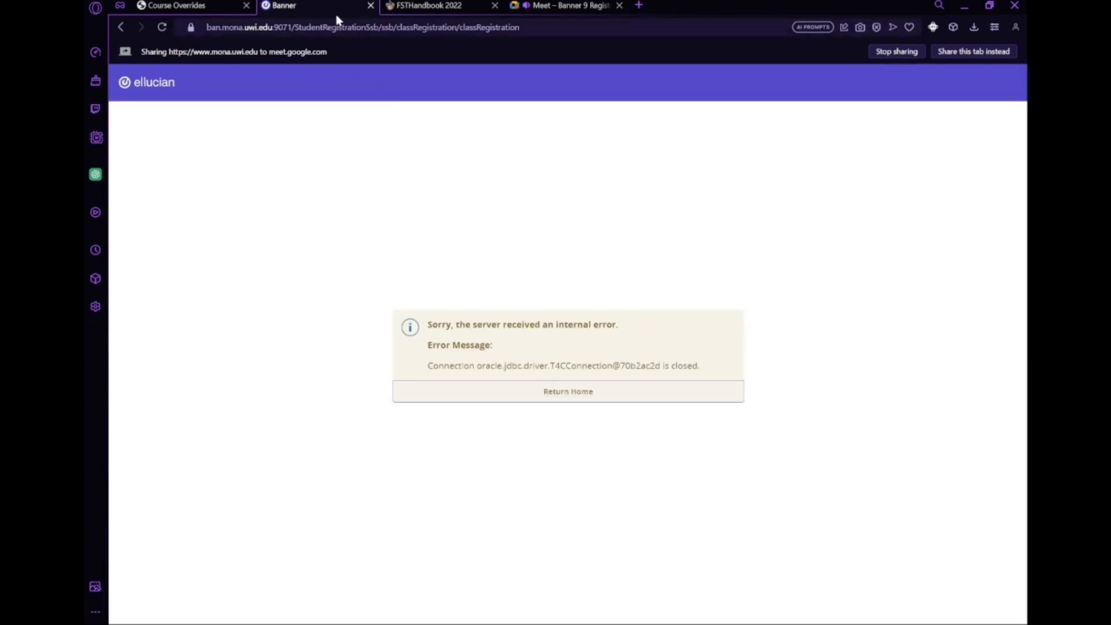
pyautogui.click(162, 27)
# Review the Meet call's Participants list, then go back to the call chat.
pyautogui.click(544, 6)
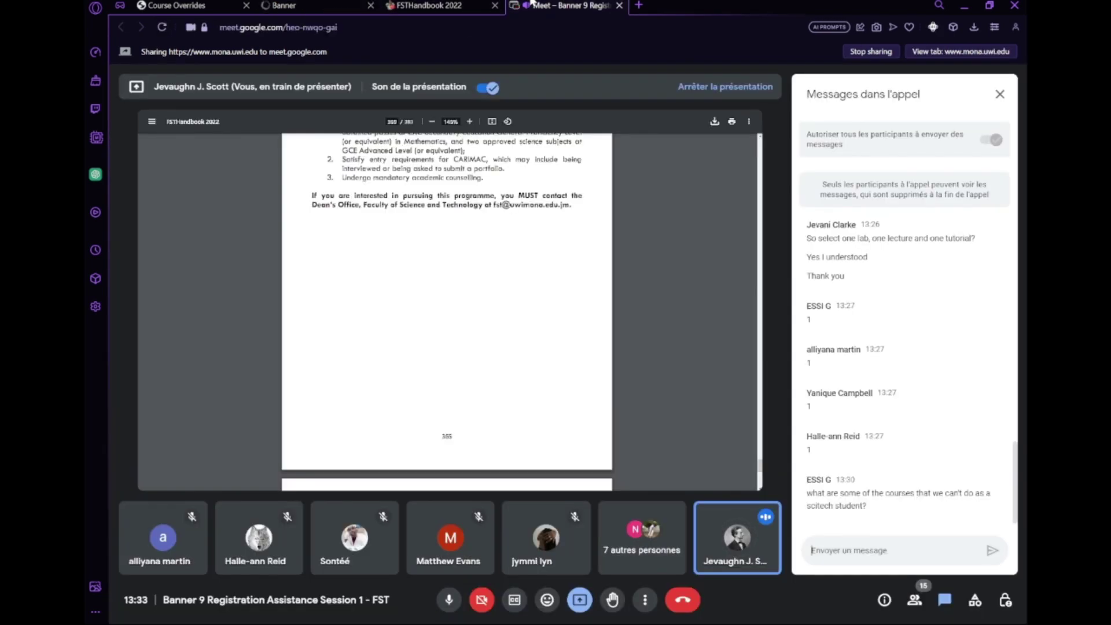
pyautogui.click(914, 600)
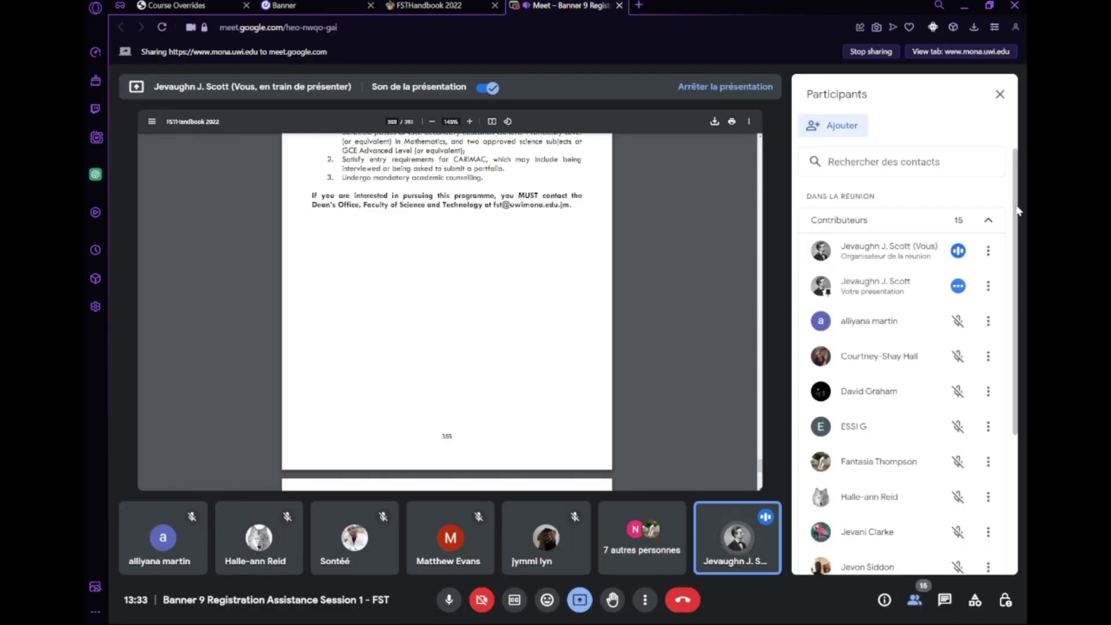
pyautogui.scroll(-3, 890, 412)
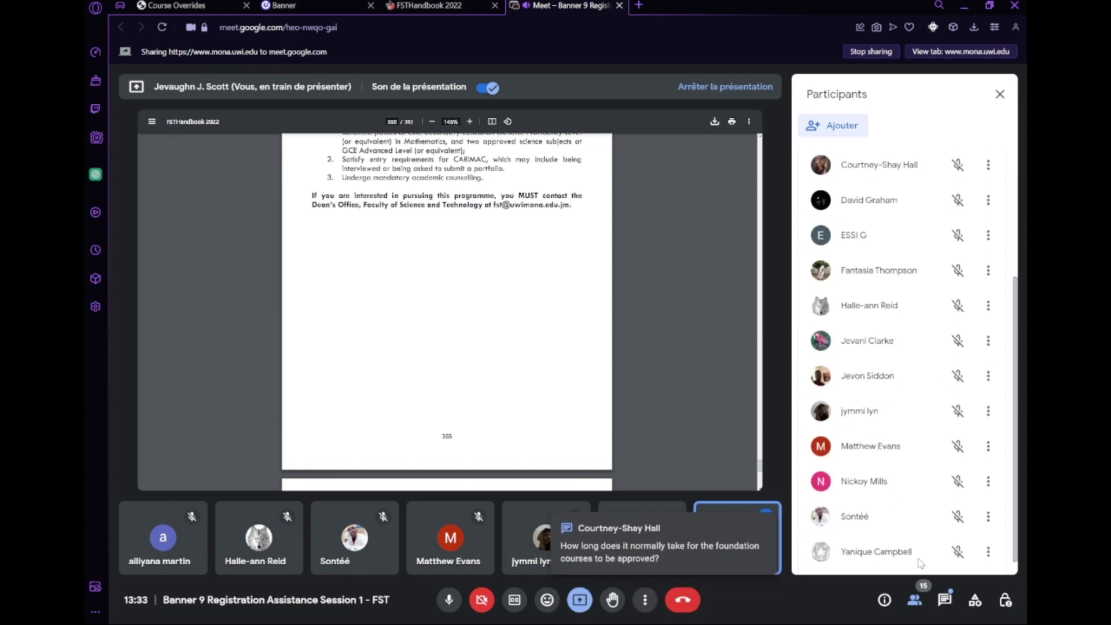
pyautogui.click(955, 604)
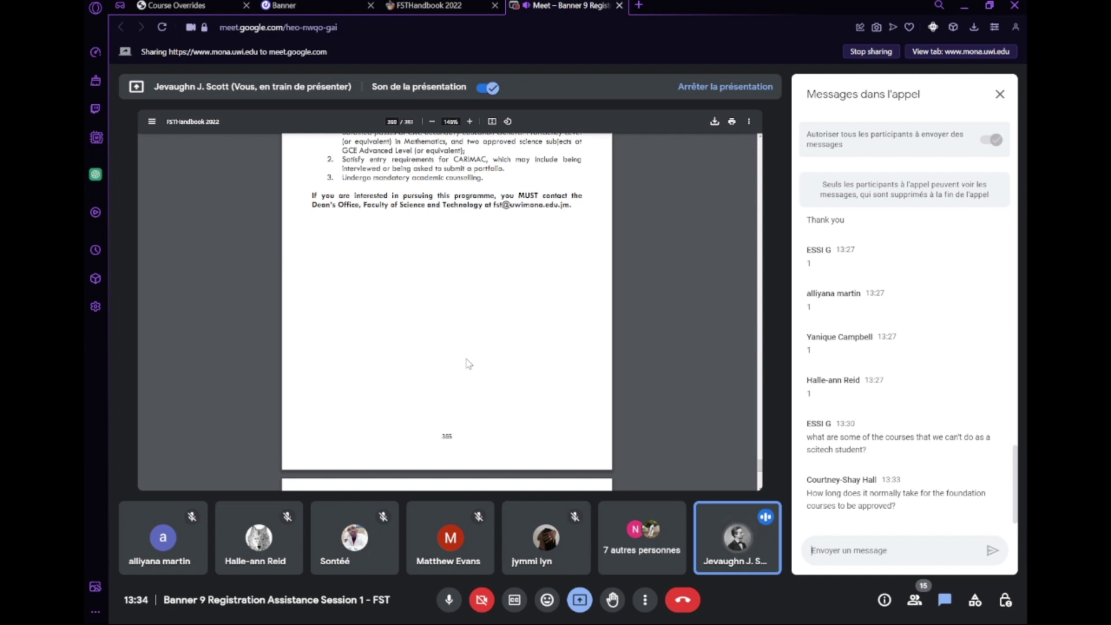
# Start Register for Classes in Banner to load the Select a Term page.
pyautogui.click(431, 6)
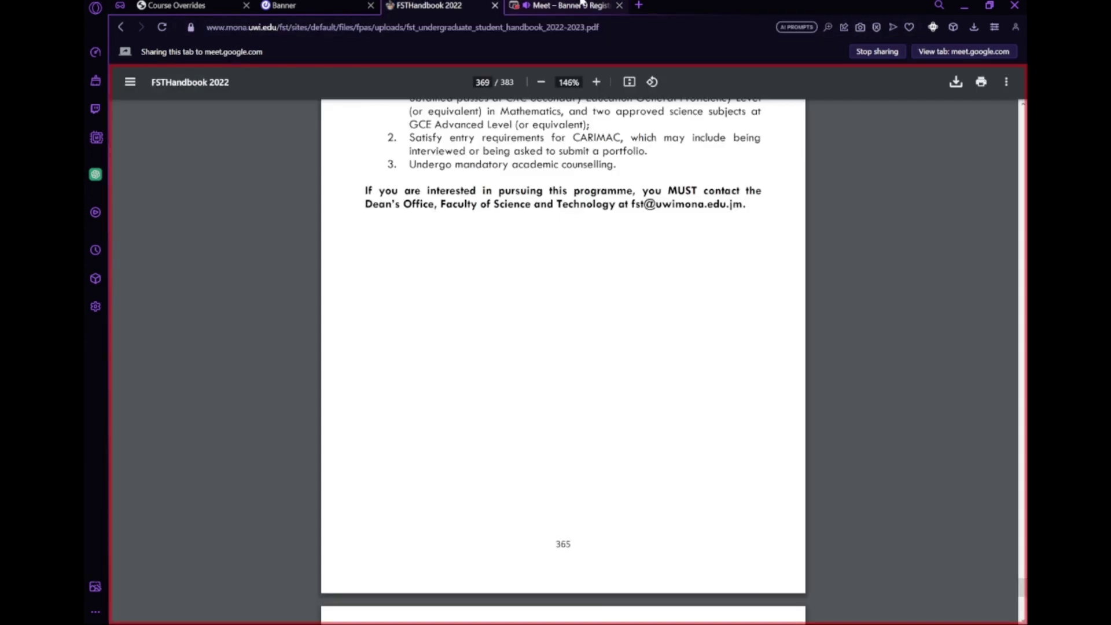
pyautogui.click(602, 5)
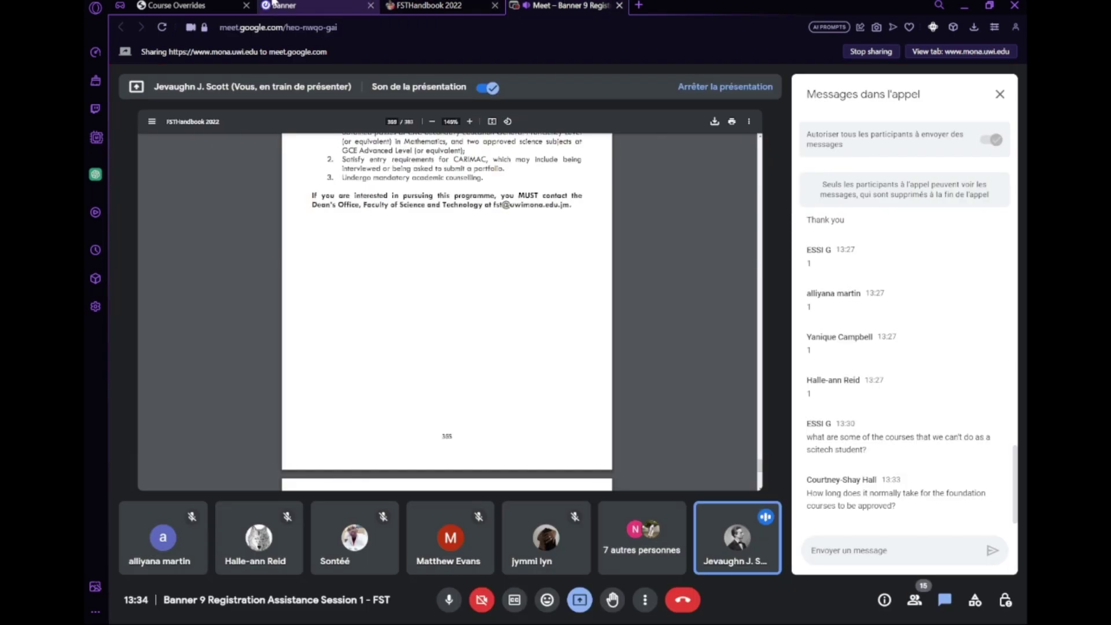
pyautogui.click(203, 3)
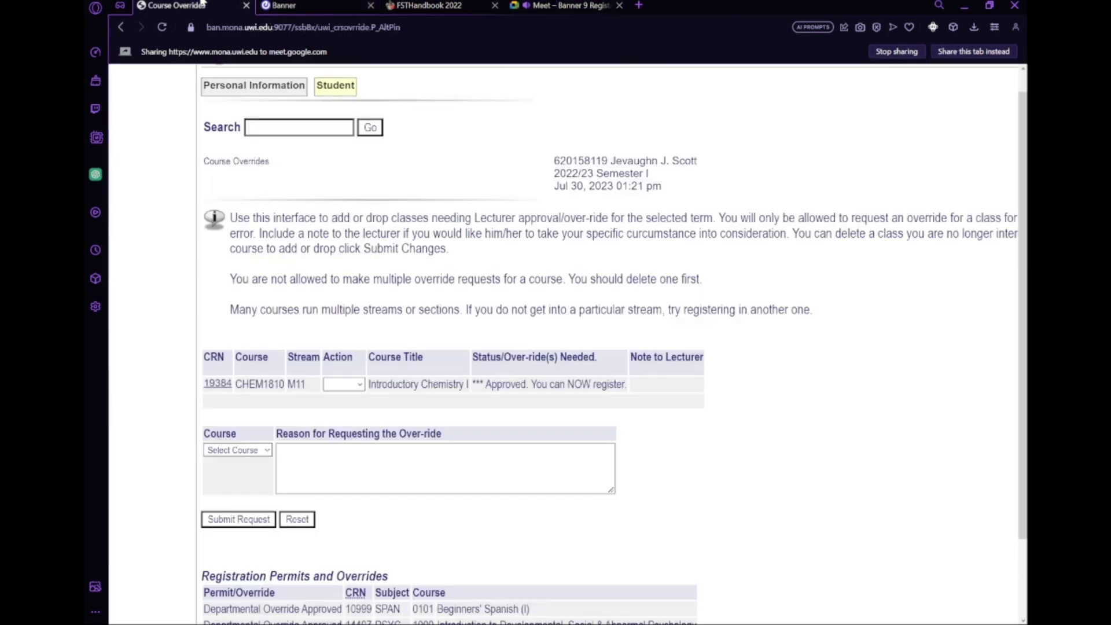
pyautogui.click(330, 4)
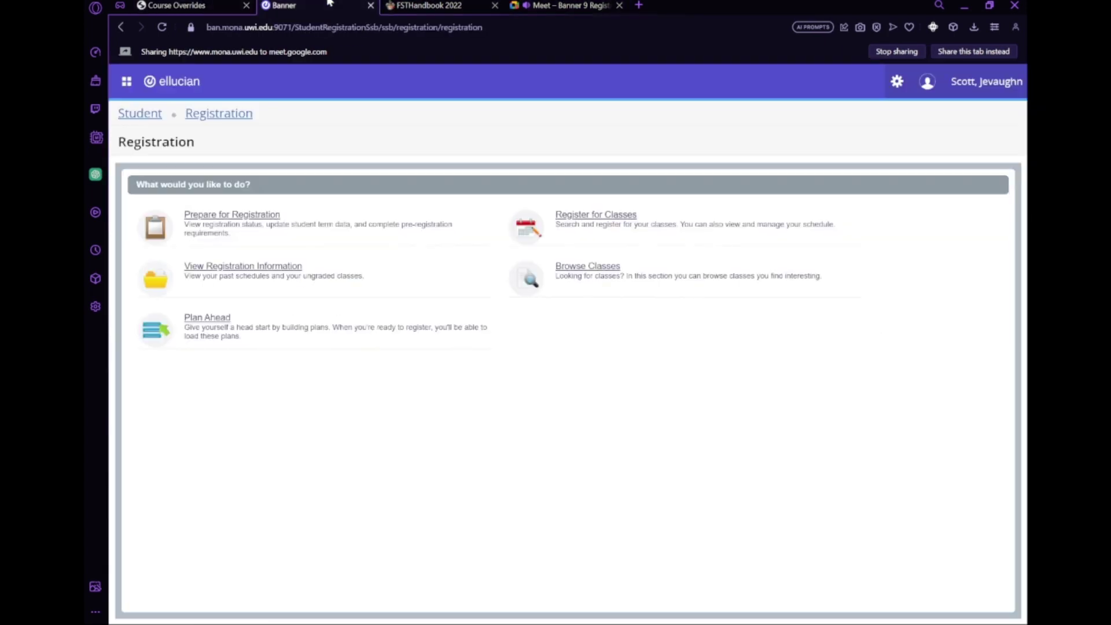
pyautogui.click(596, 217)
pyautogui.click(567, 5)
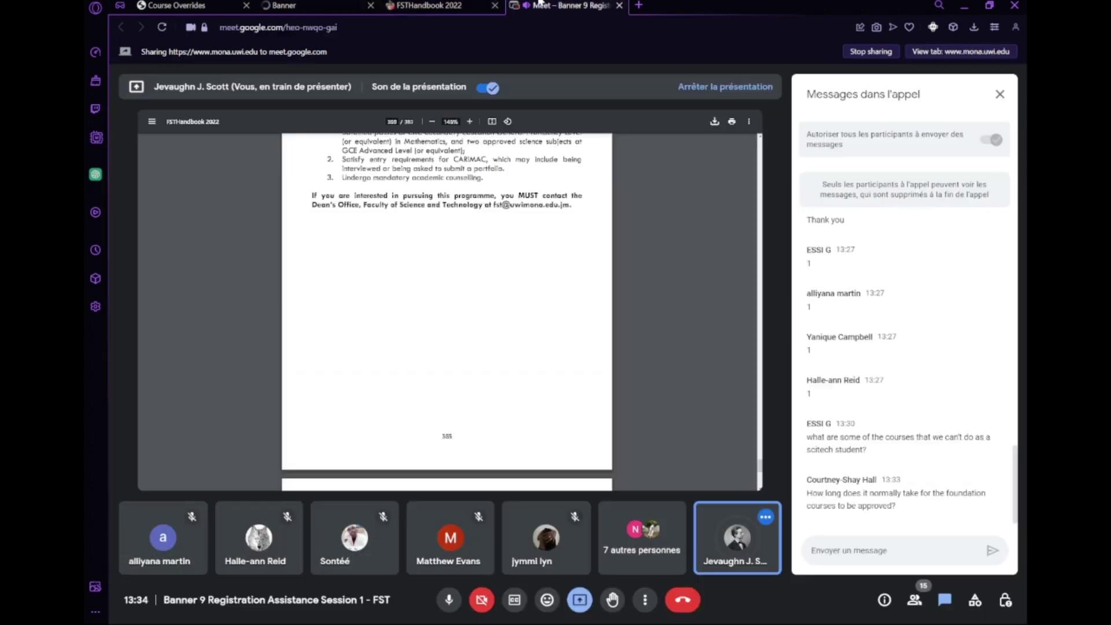
# Move the handbook PDF to page 1 via its scrollbar and return to the Meet call.
pyautogui.click(283, 5)
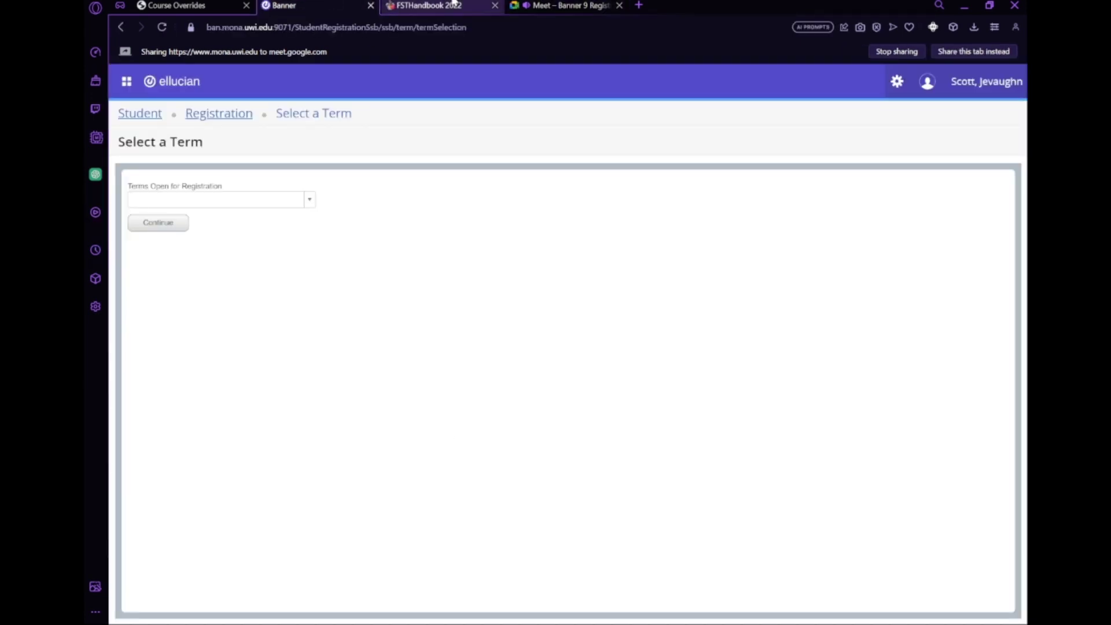
pyautogui.click(429, 4)
pyautogui.click(551, 4)
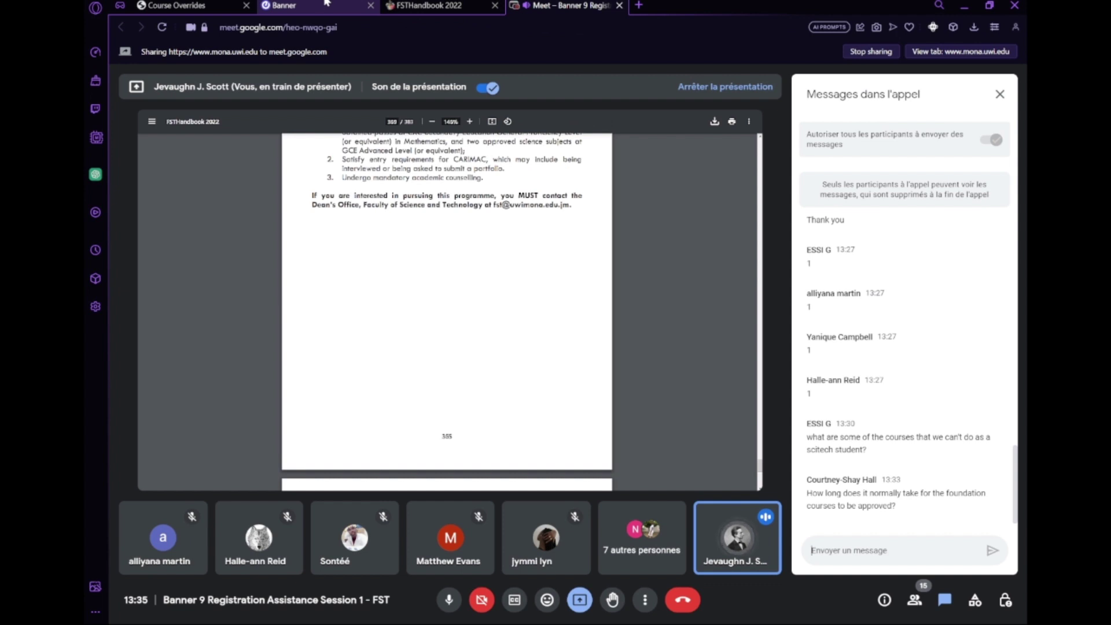
pyautogui.click(328, 4)
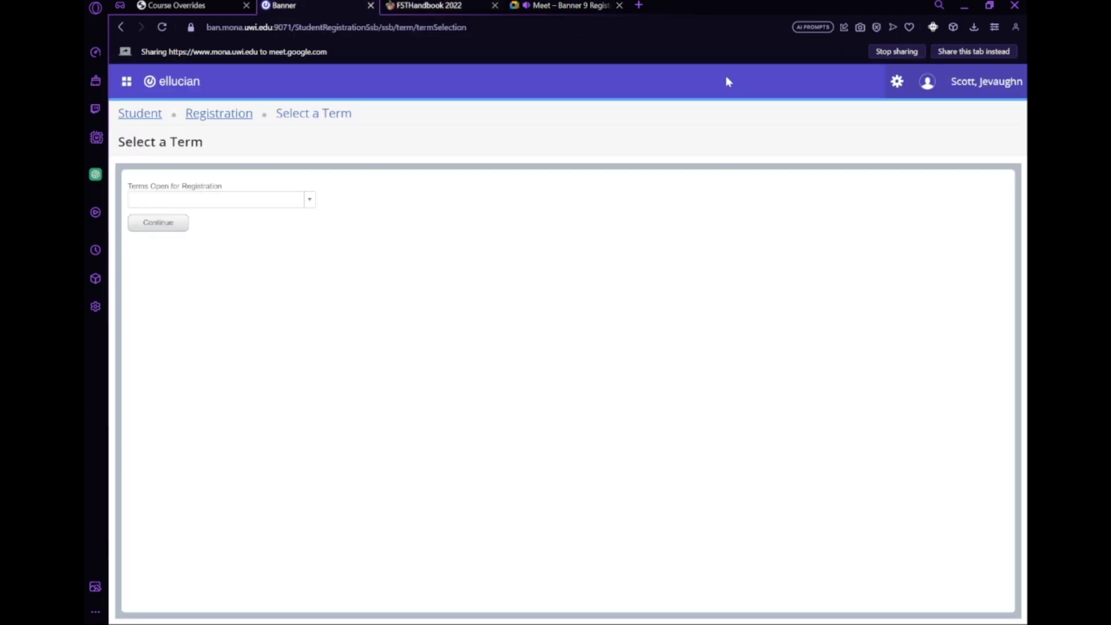
pyautogui.click(166, 5)
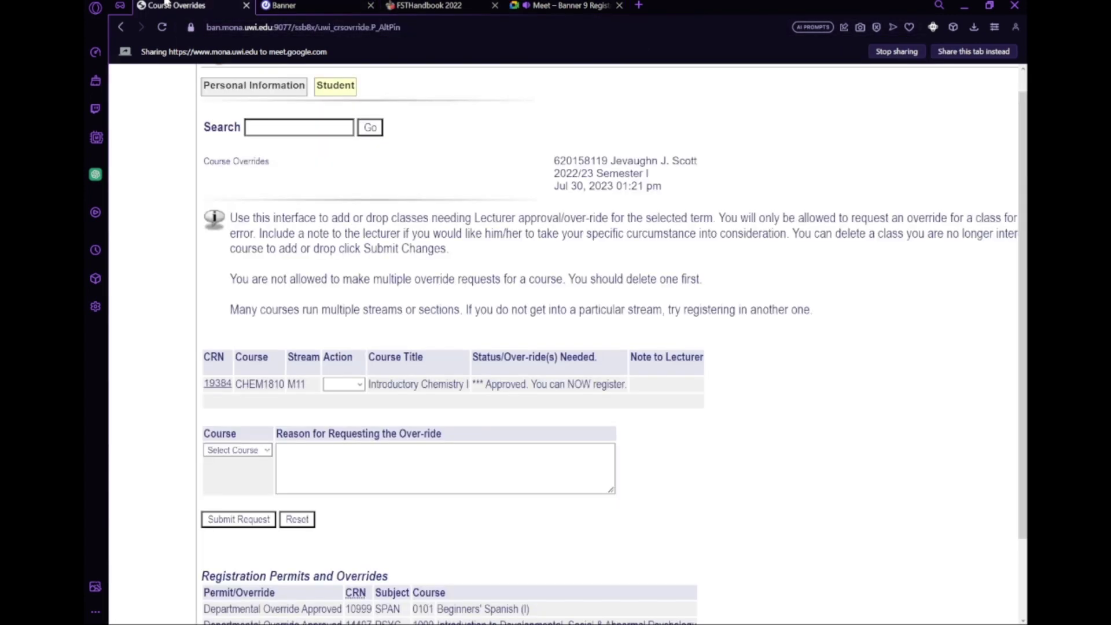
pyautogui.click(428, 3)
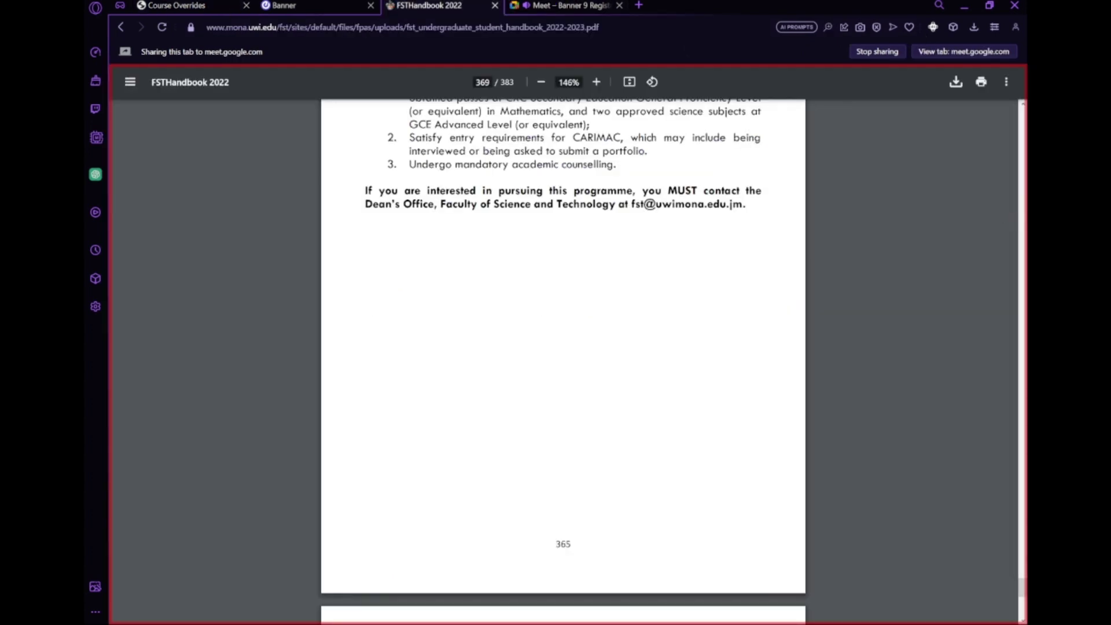
pyautogui.moveTo(1021, 581); pyautogui.dragTo(1011, 99)
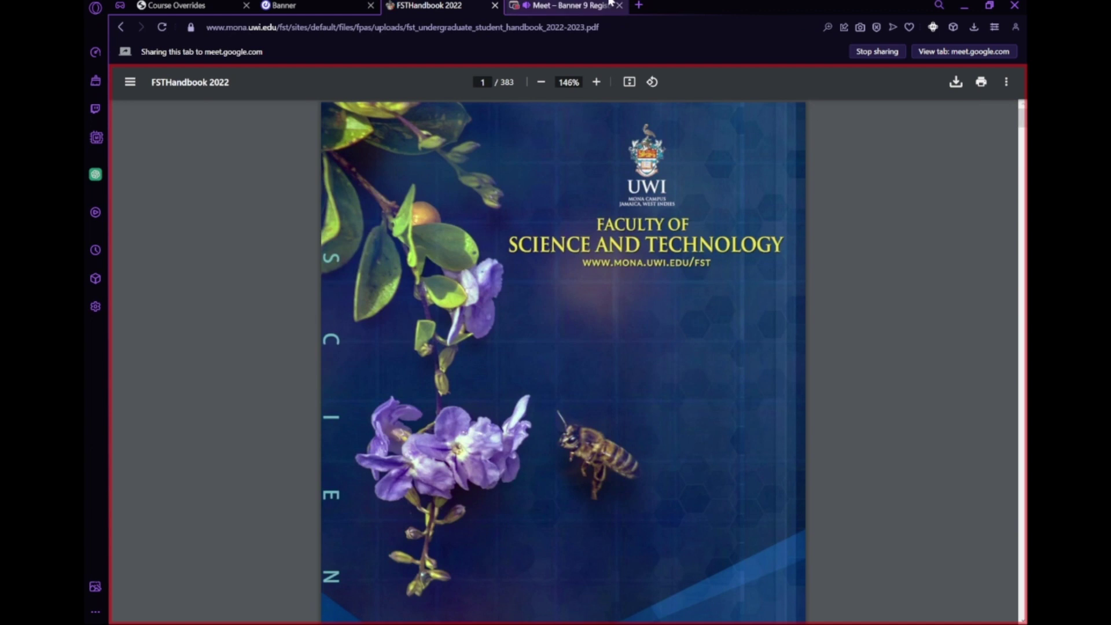
pyautogui.click(610, 4)
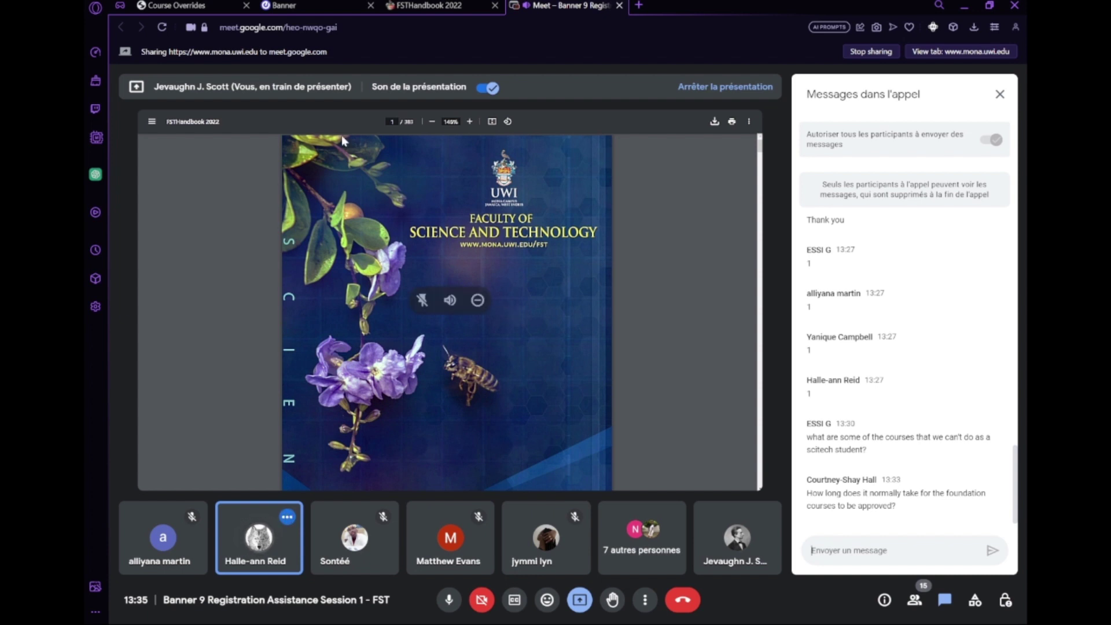
# Bring the FSTHandbook 2022 tab forward, briefly check the call chat, then return to its cover page.
pyautogui.click(461, 5)
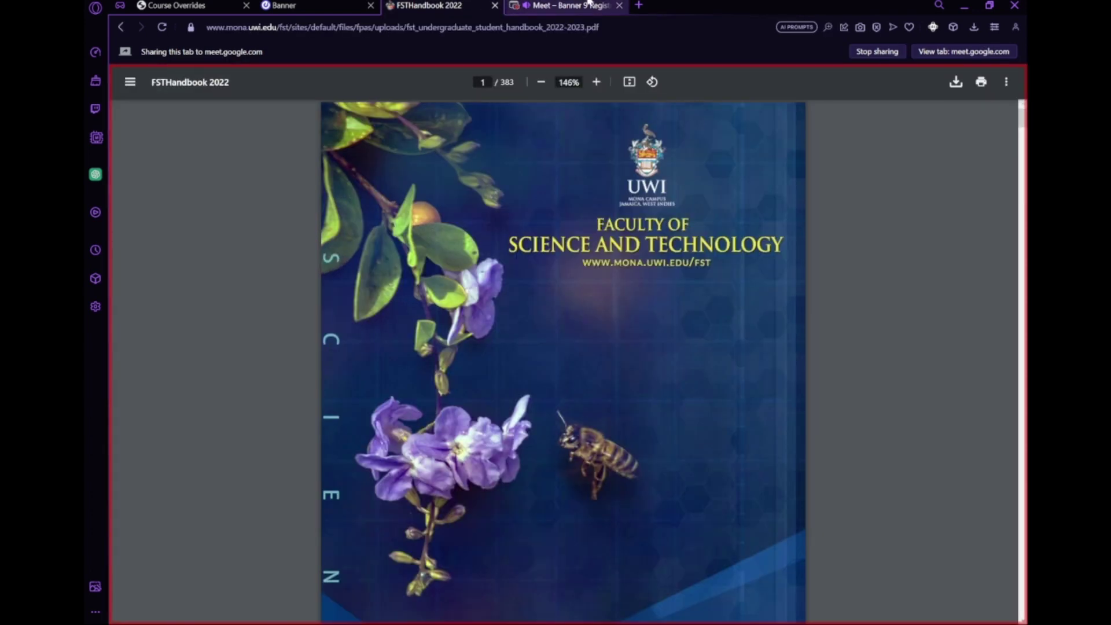
pyautogui.click(590, 5)
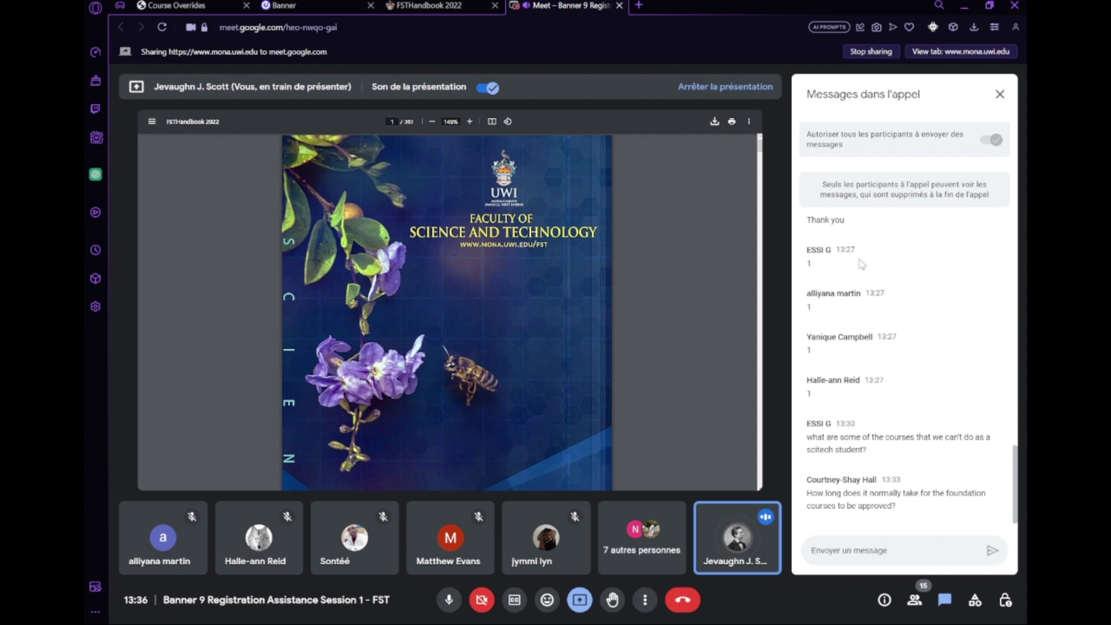
pyautogui.click(429, 6)
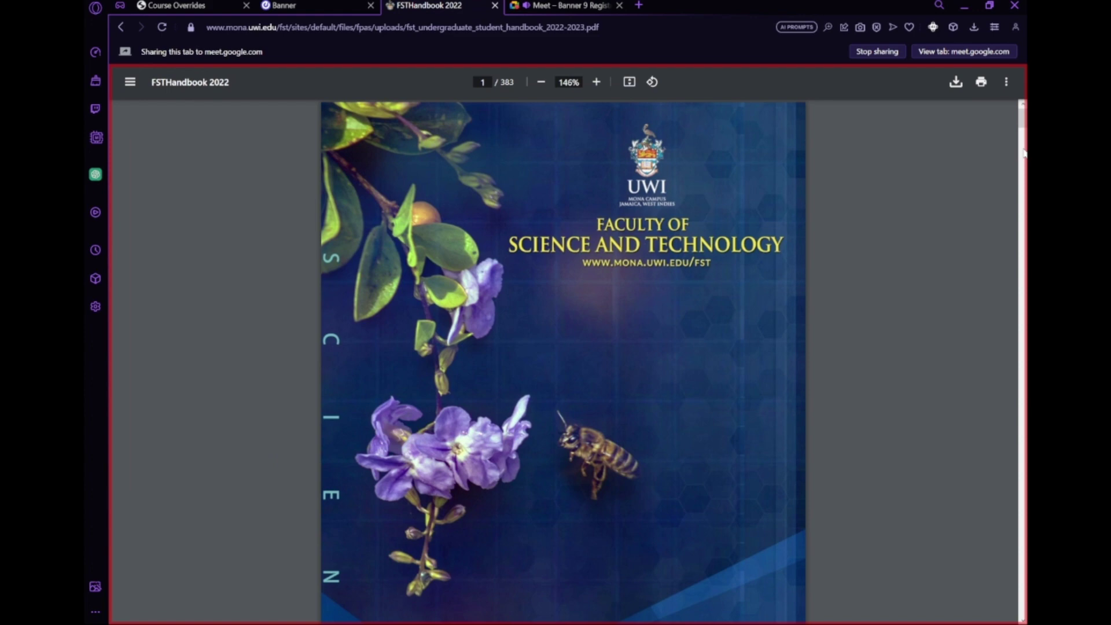
# Browse the table of contents and follow the Chemistry Programme Details link.
pyautogui.scroll(-20, 1024, 153)
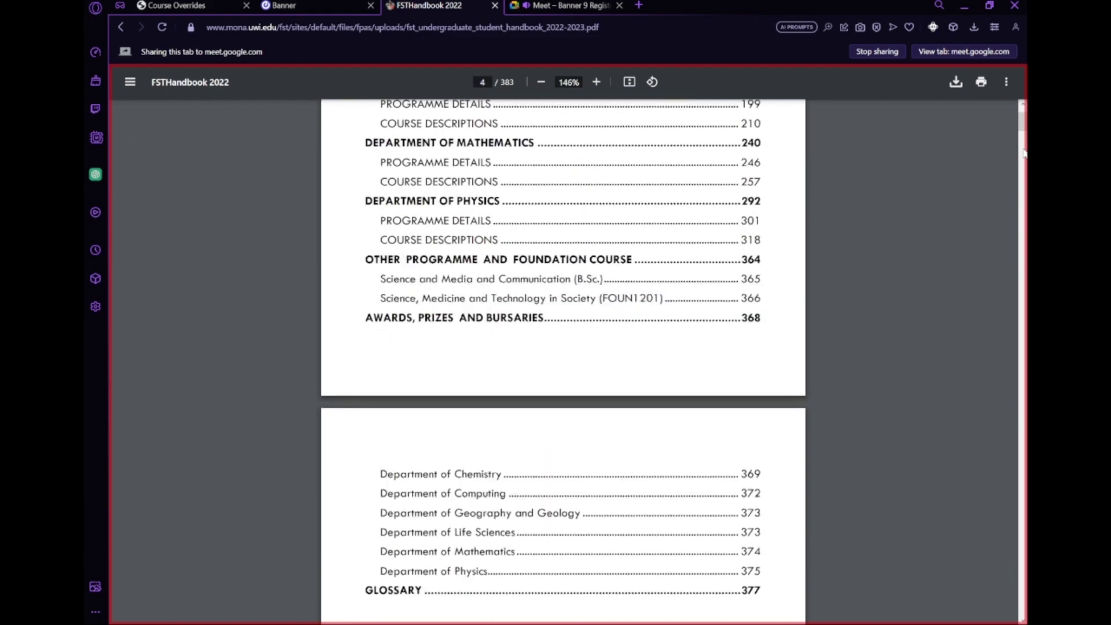
pyautogui.scroll(-4, 1024, 153)
pyautogui.scroll(8, 995, 106)
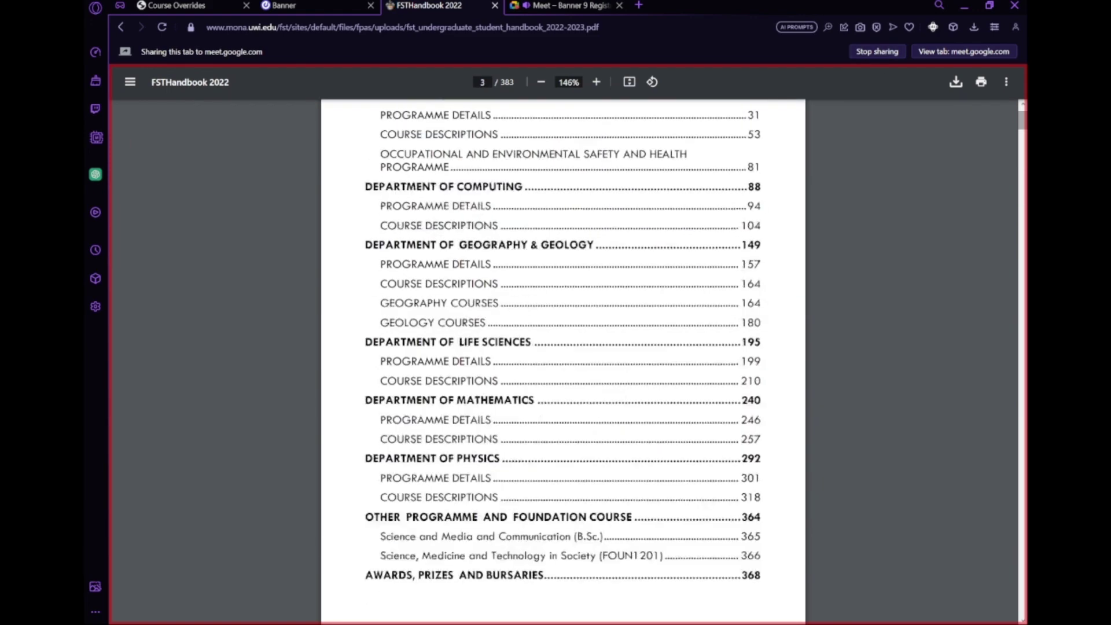
pyautogui.scroll(20, 995, 106)
pyautogui.scroll(7, 563, 362)
pyautogui.scroll(-20, 564, 361)
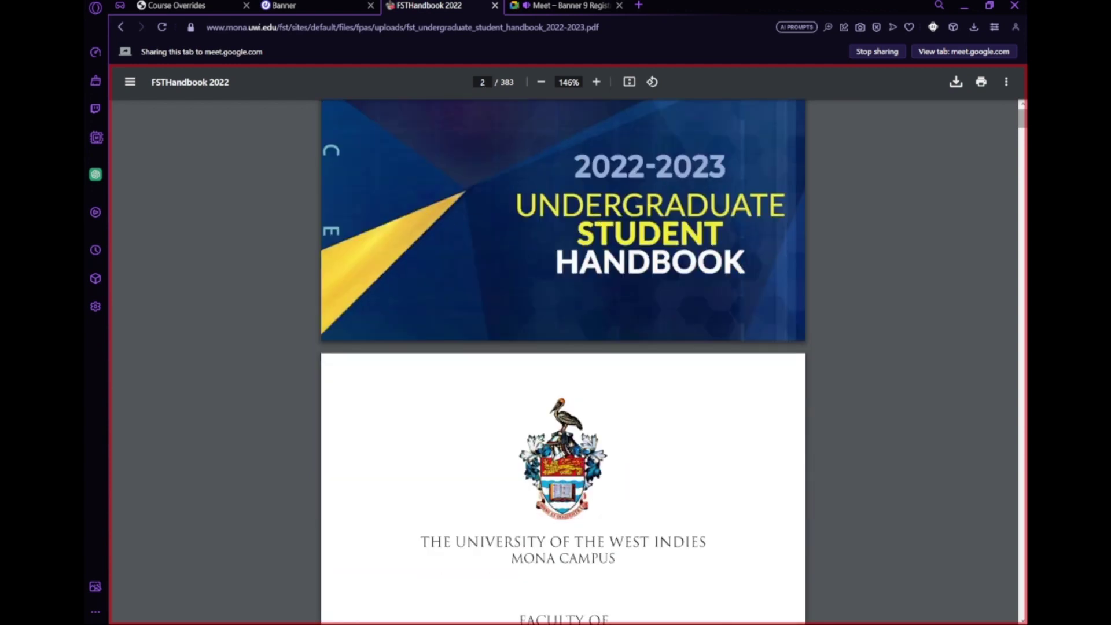
pyautogui.scroll(-18, 563, 362)
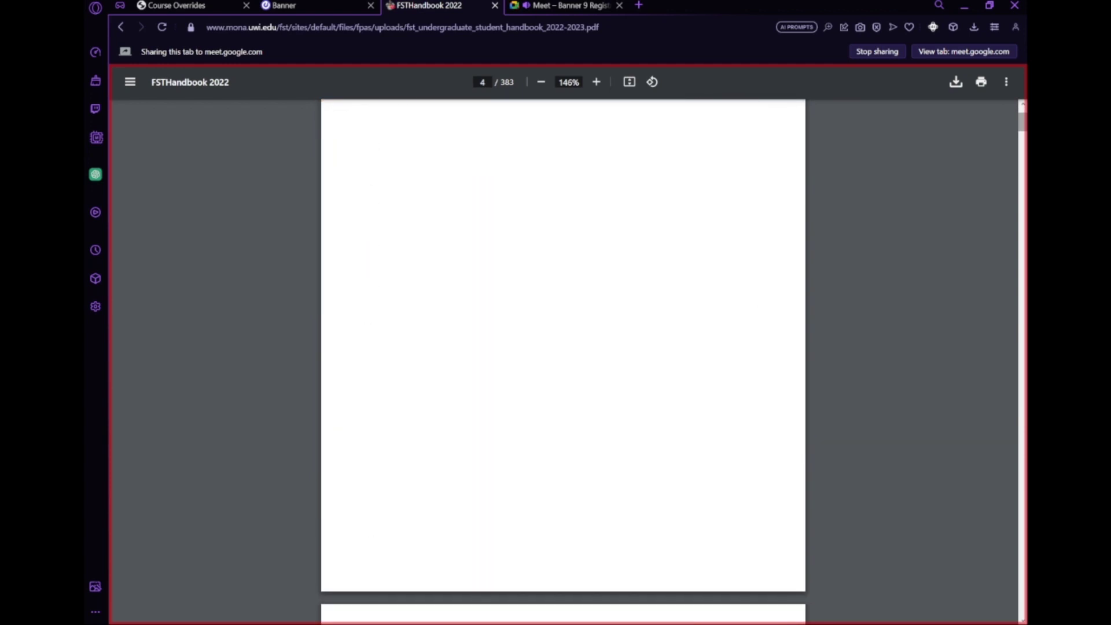
pyautogui.scroll(10, 563, 362)
pyautogui.scroll(8, 563, 362)
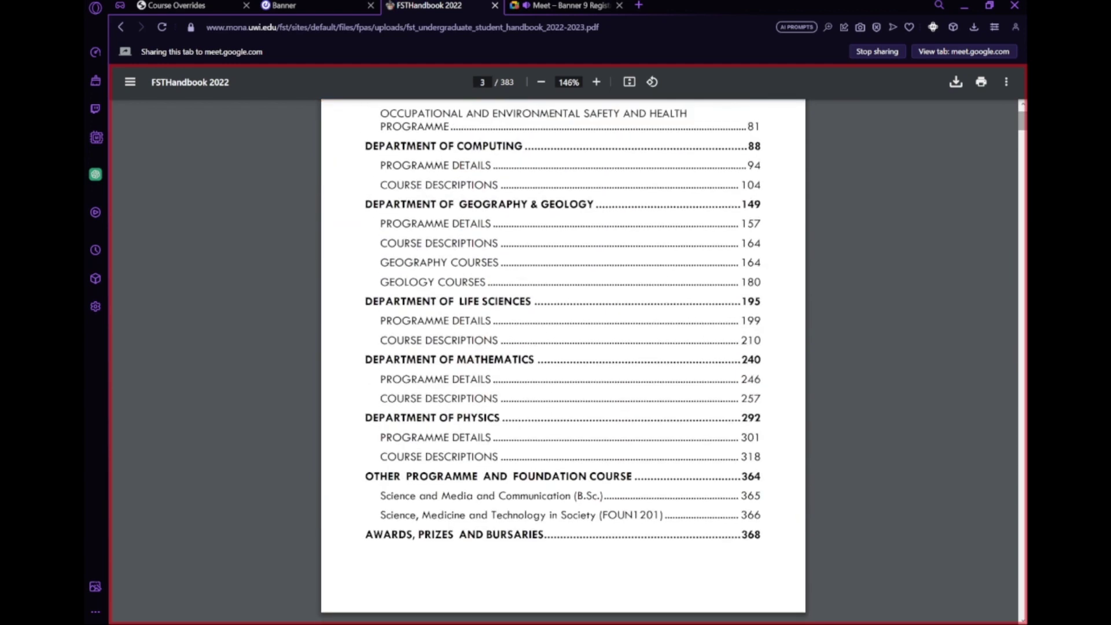
pyautogui.scroll(2, 437, 262)
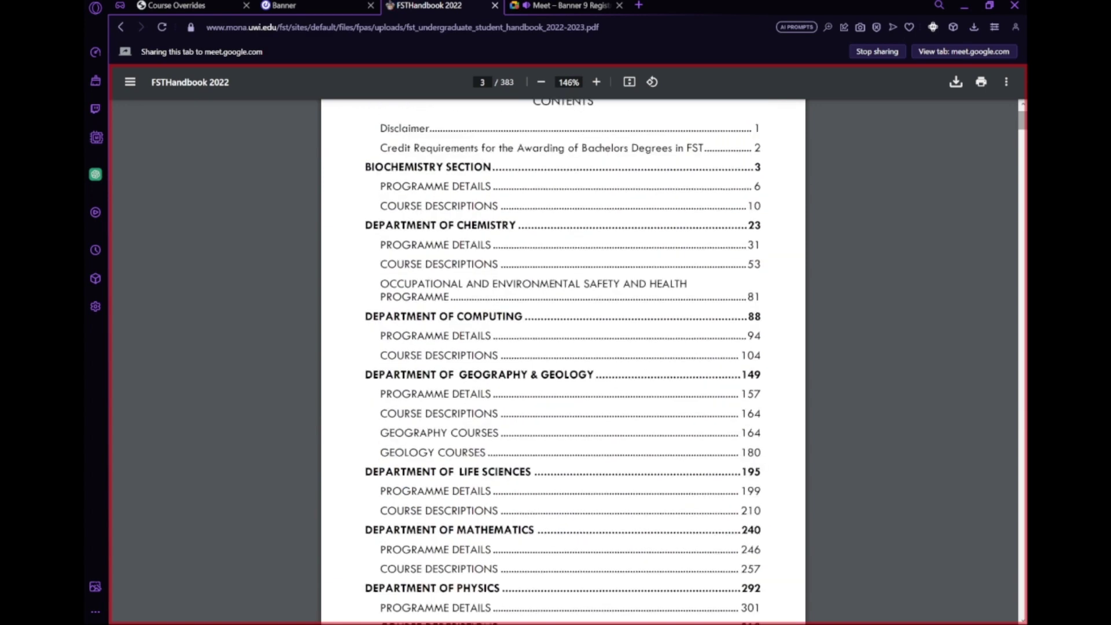
pyautogui.click(426, 246)
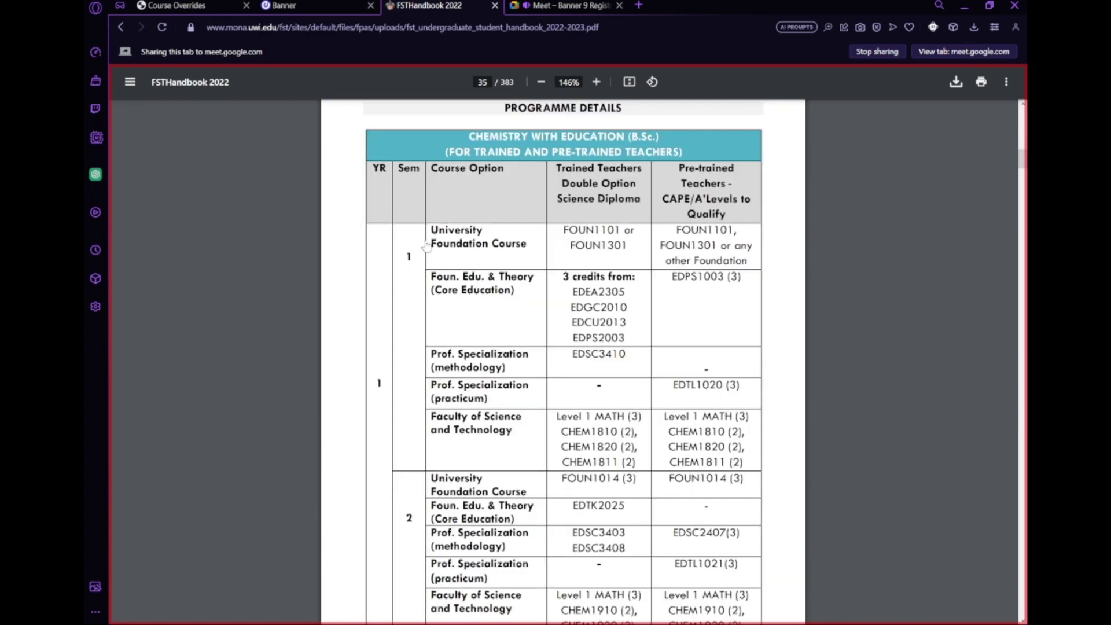
# Scroll to the Chemistry Level 2 course table listing CHEM2010 Chemical Analysis A and prerequisites.
pyautogui.scroll(-20, 425, 246)
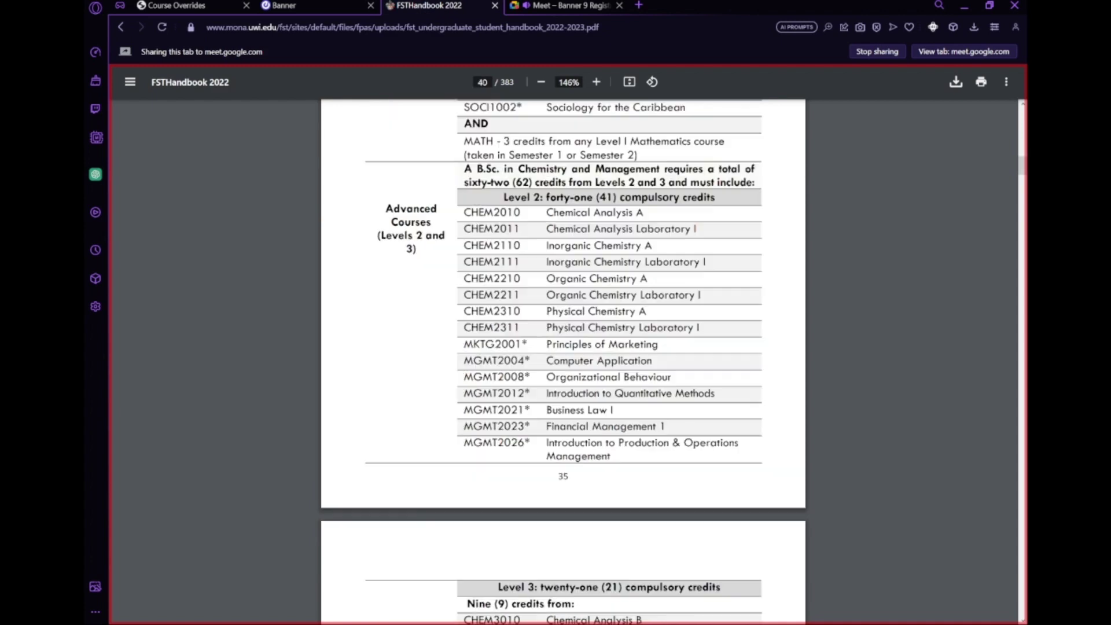
pyautogui.scroll(-10, 563, 347)
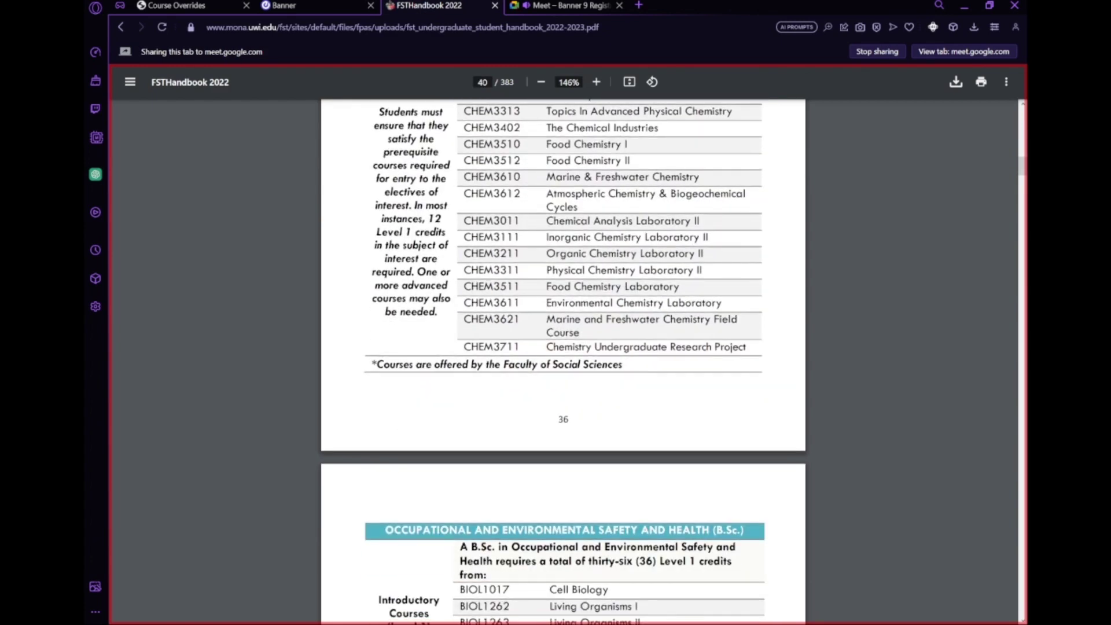
pyautogui.scroll(20, 563, 347)
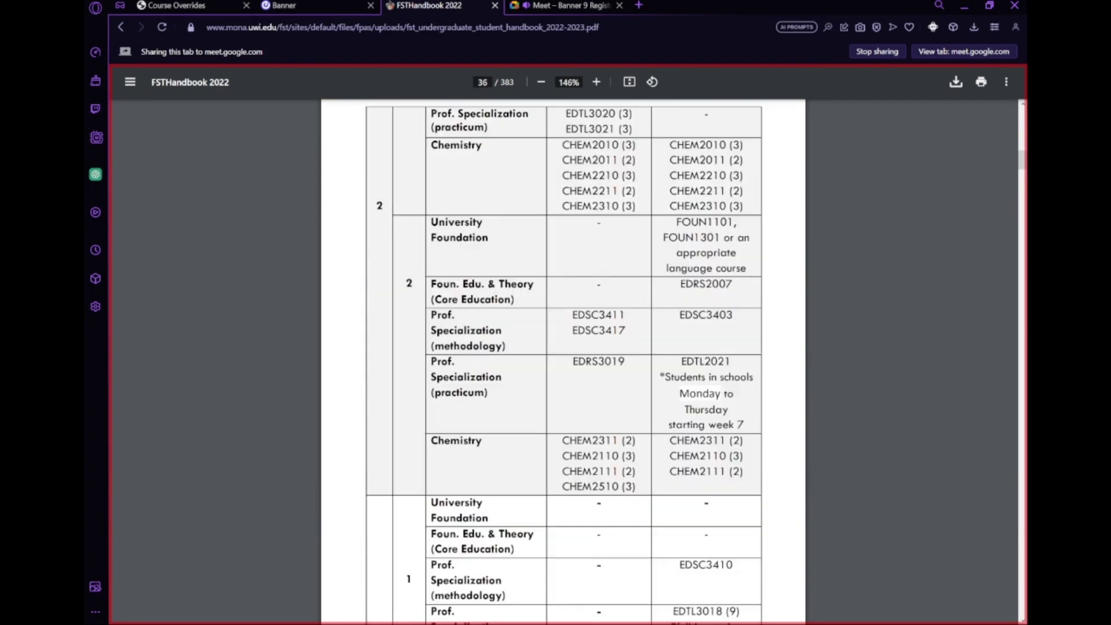
pyautogui.scroll(15, 563, 347)
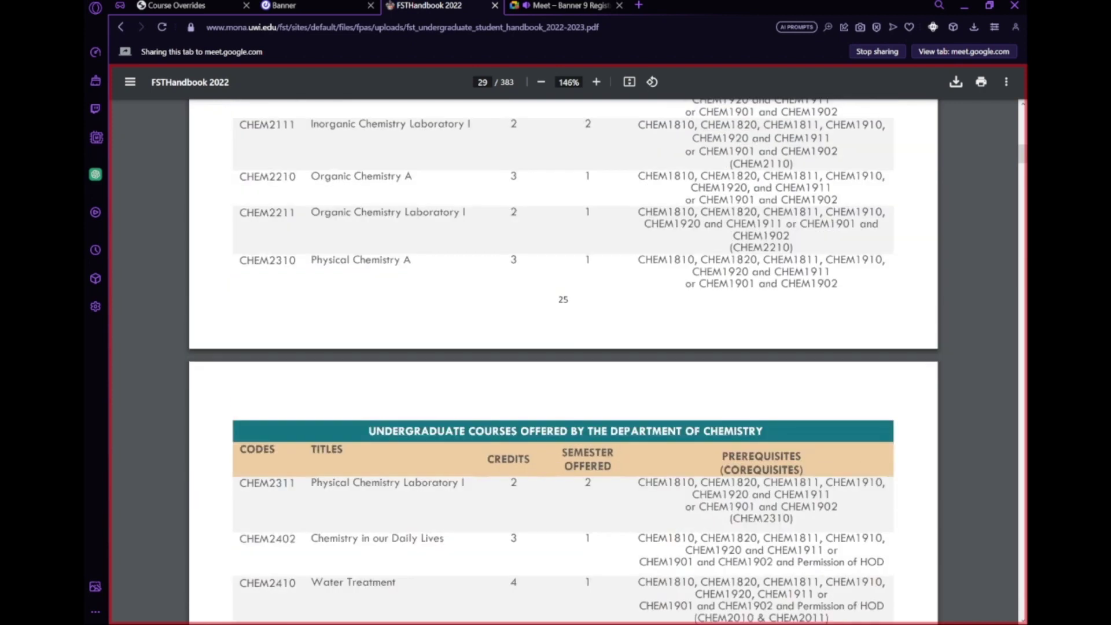
pyautogui.scroll(10, 563, 347)
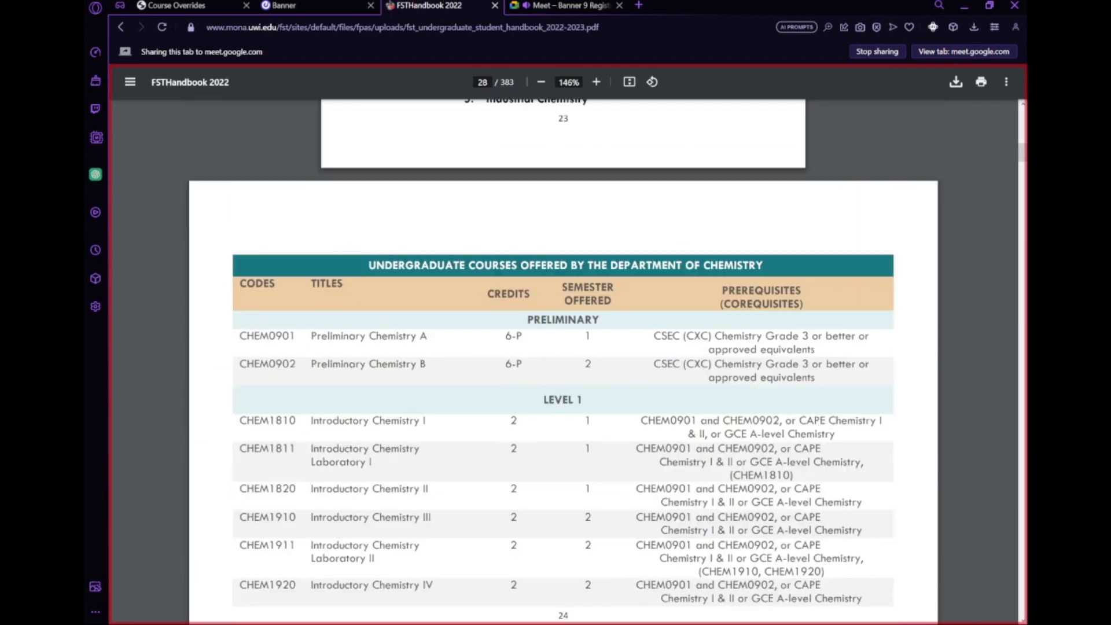
pyautogui.scroll(-15, 322, 278)
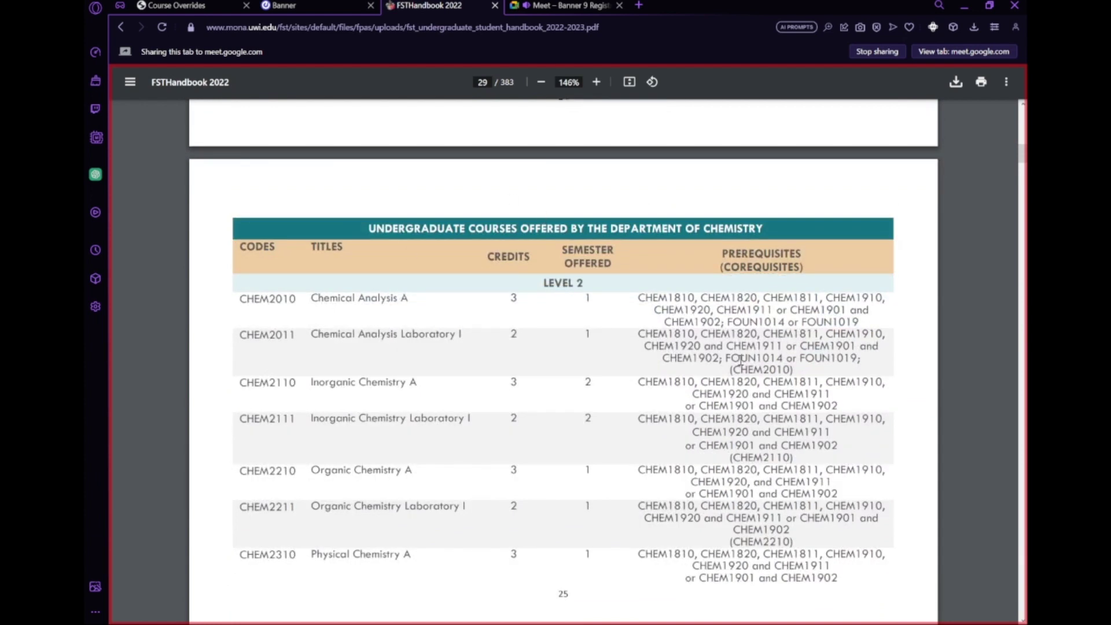
pyautogui.moveTo(726, 357); pyautogui.dragTo(858, 357)
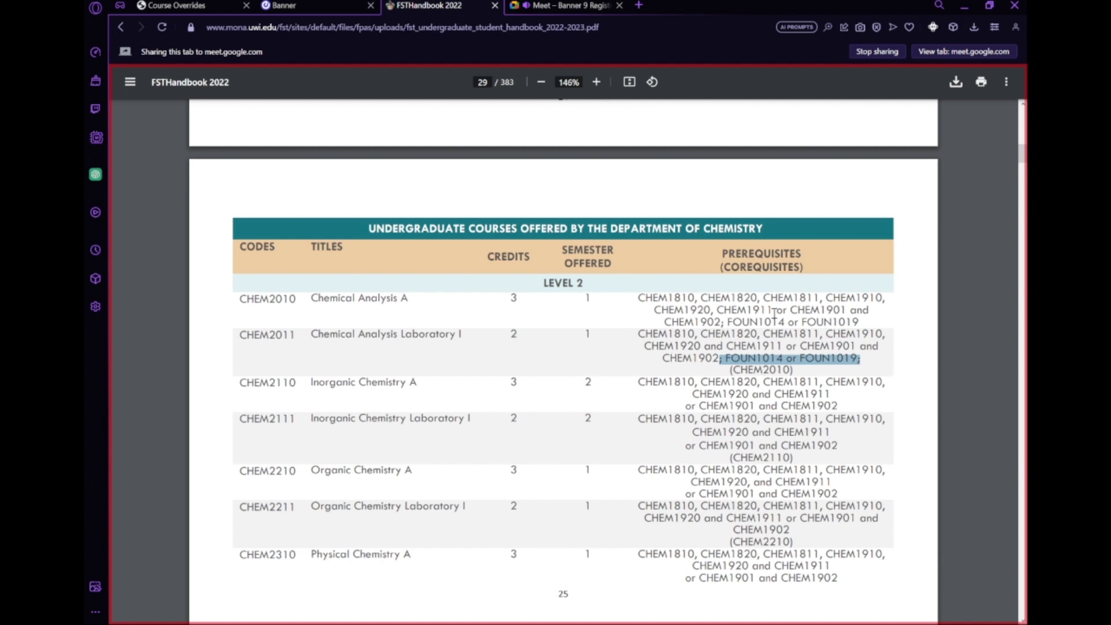
pyautogui.click(728, 357)
pyautogui.doubleClick(727, 357)
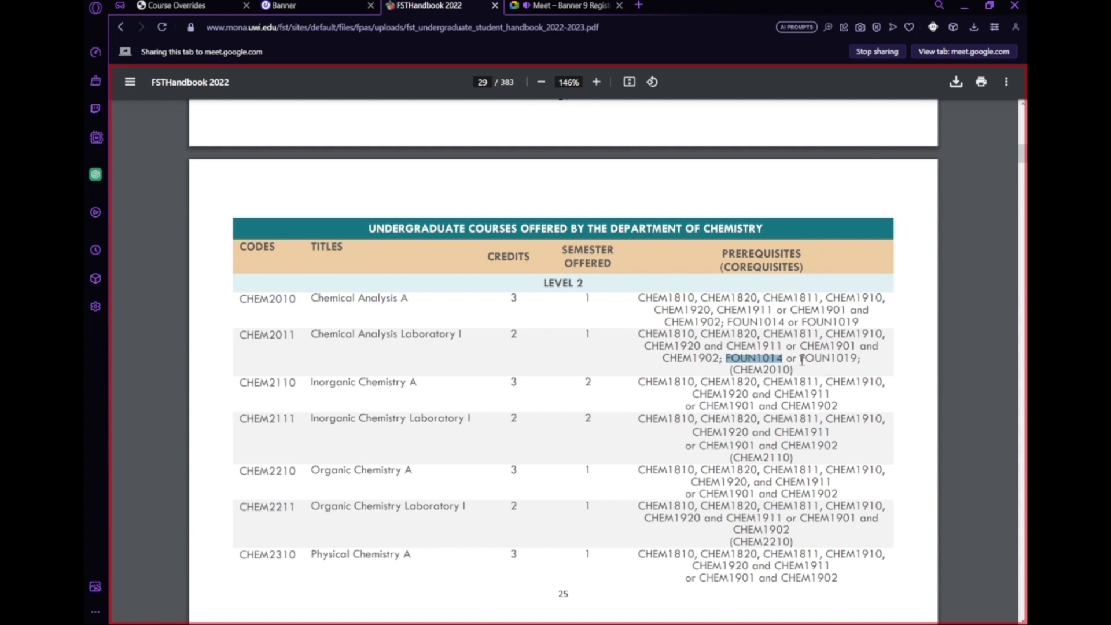
pyautogui.moveTo(800, 359); pyautogui.dragTo(858, 359)
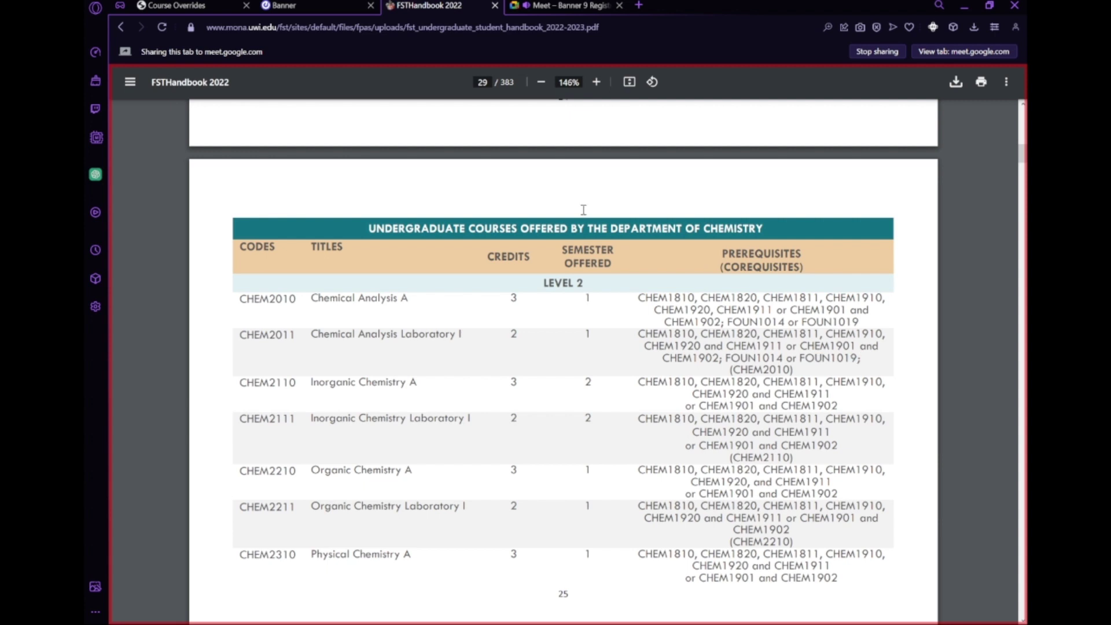
pyautogui.click(564, 5)
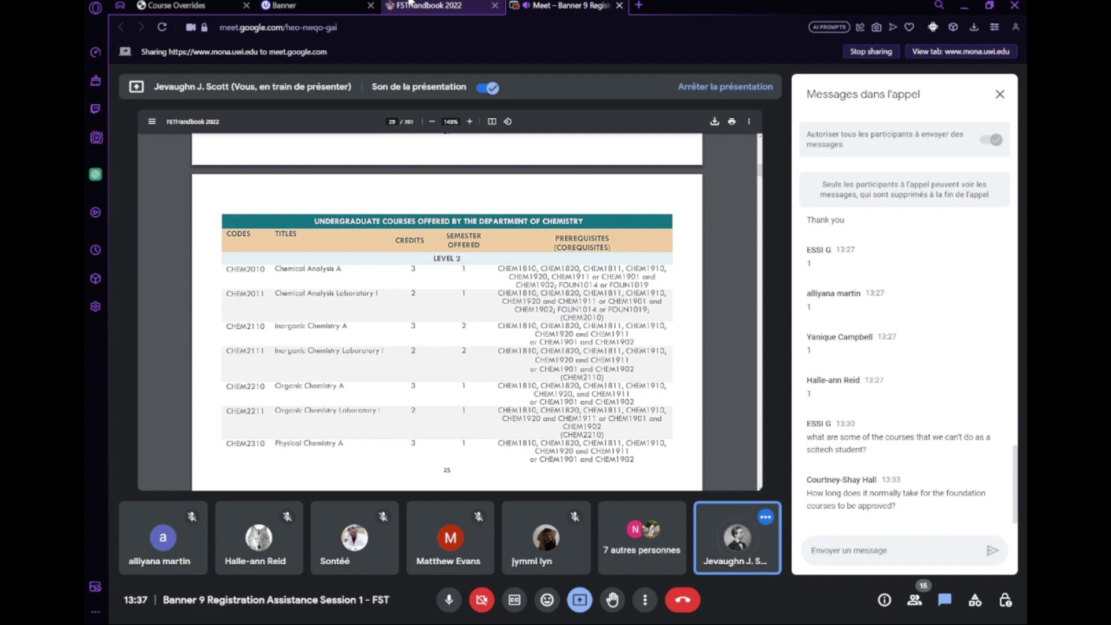
pyautogui.click(410, 4)
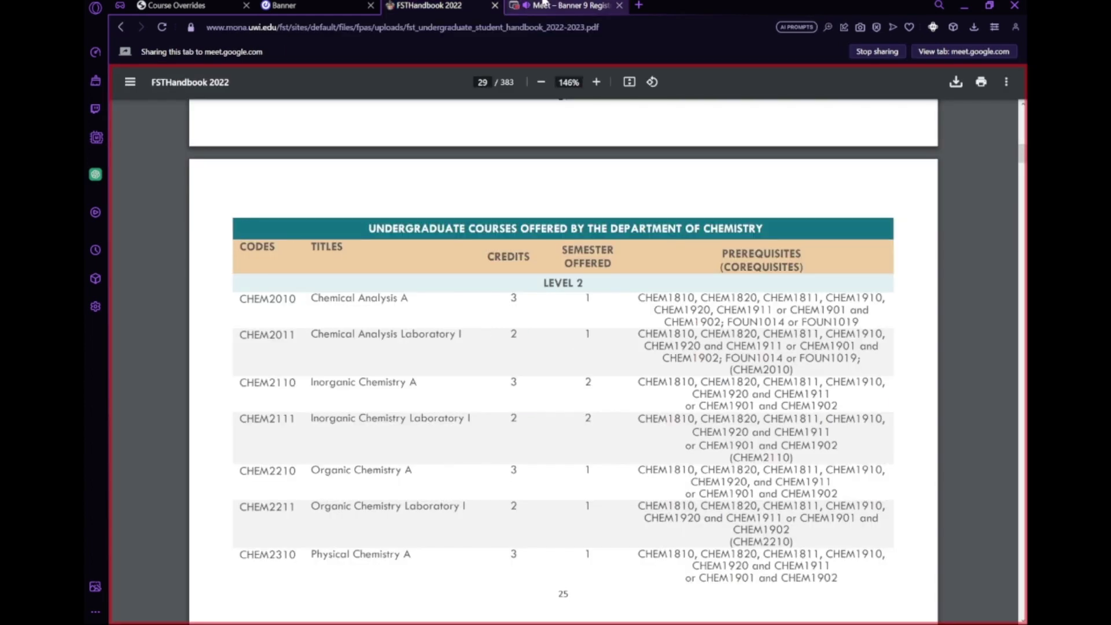